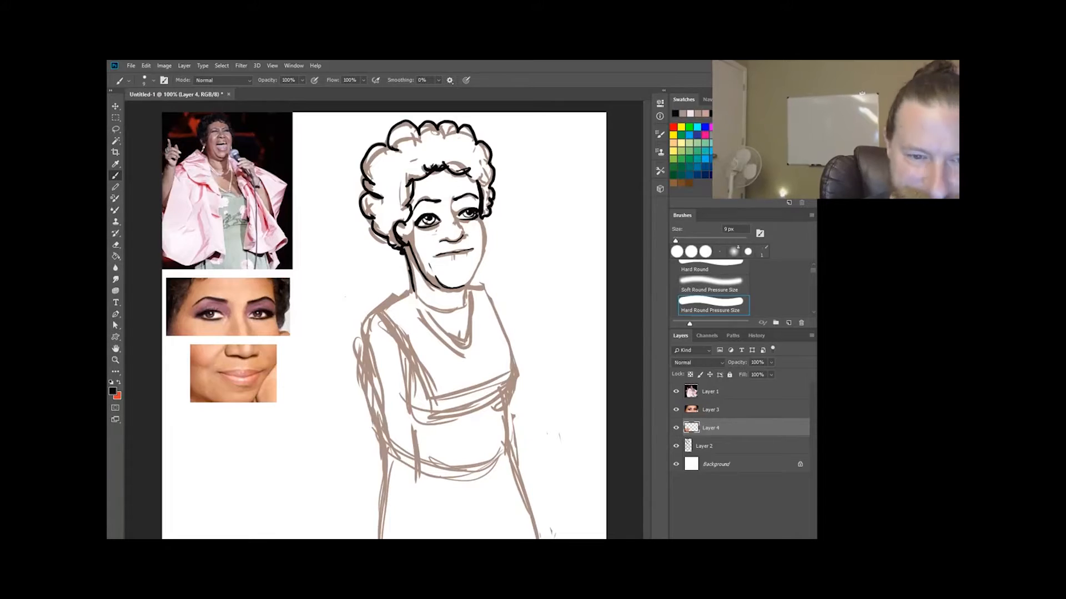
# Ink the jacket's collar, sleeves and hem in black over the sketch and fill the jacket with pale pink.
pyautogui.scroll(-3, 384, 334)
pyautogui.moveTo(402, 294); pyautogui.dragTo(367, 319)
pyautogui.moveTo(380, 330); pyautogui.dragTo(400, 366)
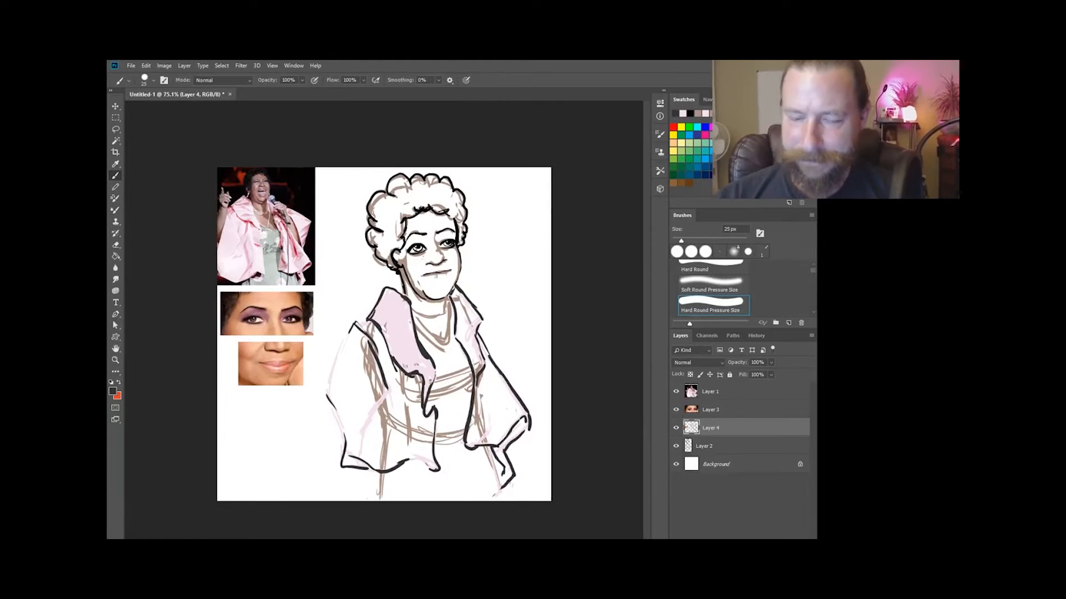
pyautogui.moveTo(383, 388); pyautogui.dragTo(422, 466)
pyautogui.moveTo(460, 295); pyautogui.dragTo(511, 439)
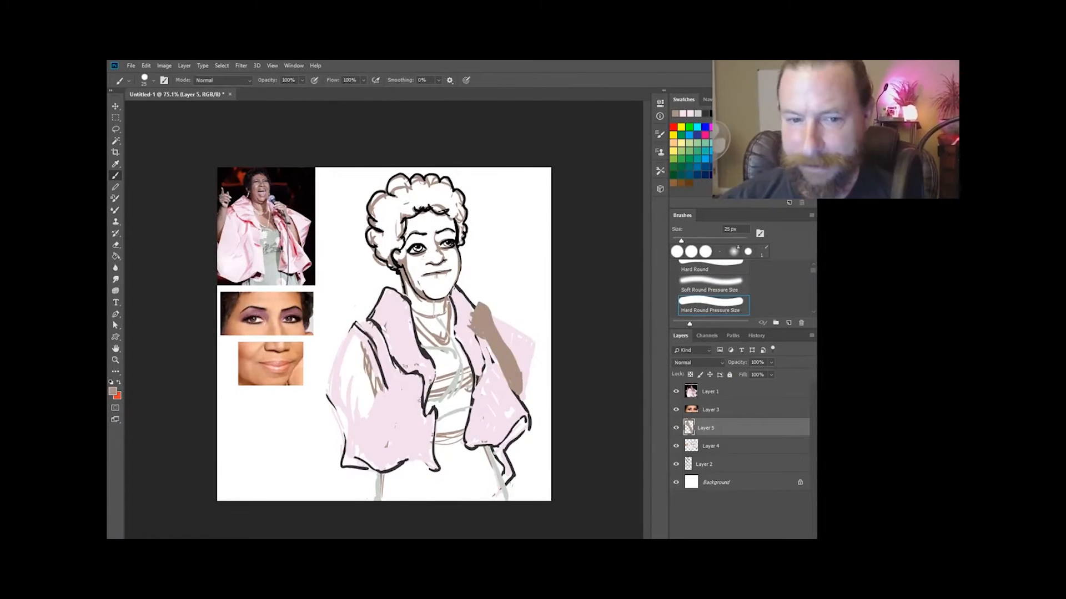
# Outline the fingers of the brown hand resting on the jacket lapel with a 9 px brush.
pyautogui.keyDown('alt'); pyautogui.click(456, 310); pyautogui.keyUp('alt')
pyautogui.scroll(5, 450, 339)
pyautogui.rightClick(490, 276)
pyautogui.moveTo(535, 298); pyautogui.dragTo(531, 298)
pyautogui.moveTo(479, 277); pyautogui.dragTo(507, 285)
pyautogui.moveTo(473, 286); pyautogui.dragTo(494, 284)
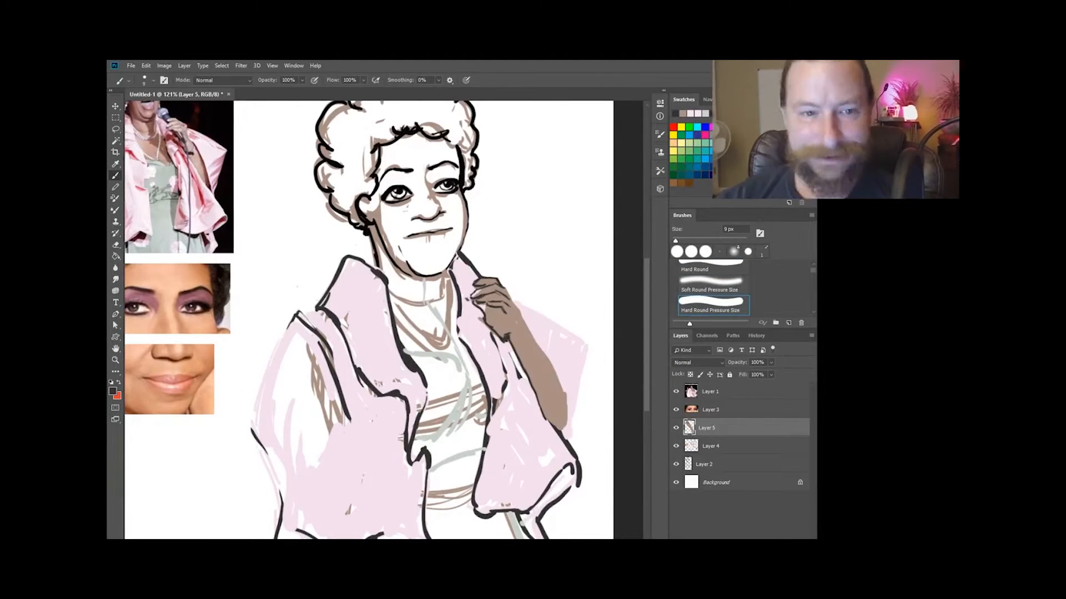
# Sketch the raised hand on a new layer beside the shoulder and place it at the end of the arm.
pyautogui.moveTo(389, 277); pyautogui.dragTo(493, 320)
pyautogui.hotkey('ctrl', 'alt', 'shift', 'n')
pyautogui.keyDown('alt'); pyautogui.click(597, 352); pyautogui.keyUp('alt')
pyautogui.moveTo(360, 291); pyautogui.dragTo(378, 287)
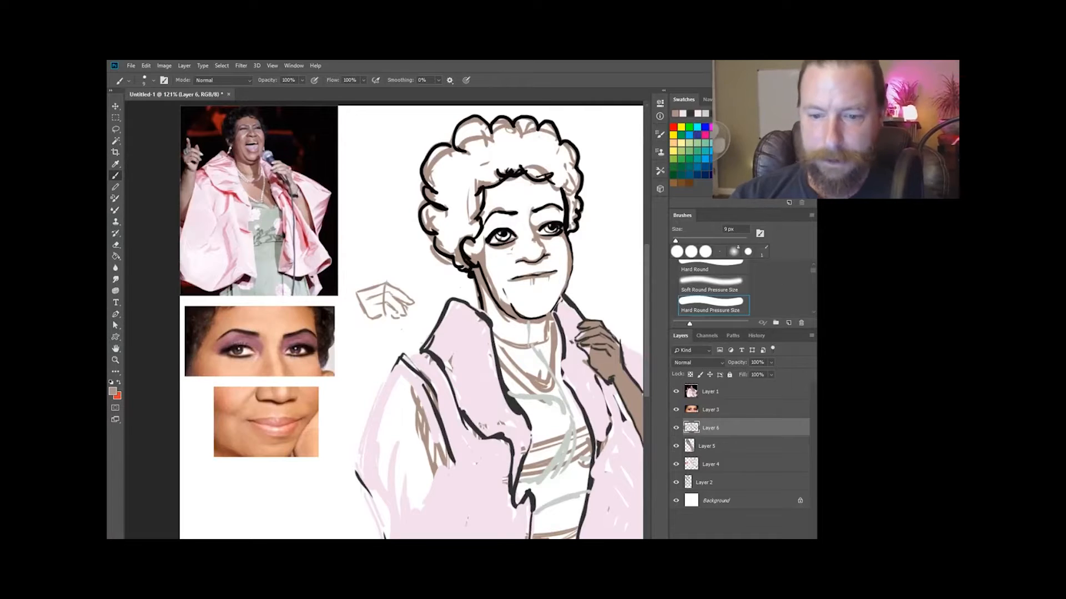
pyautogui.scroll(-5, 410, 322)
pyautogui.press('v')
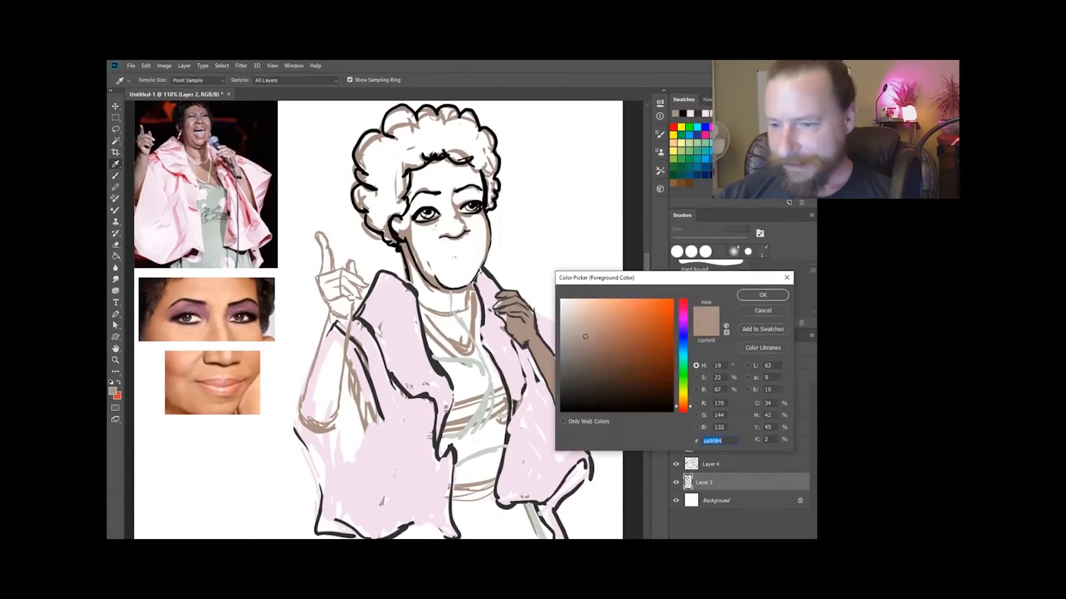
pyautogui.press('Return')
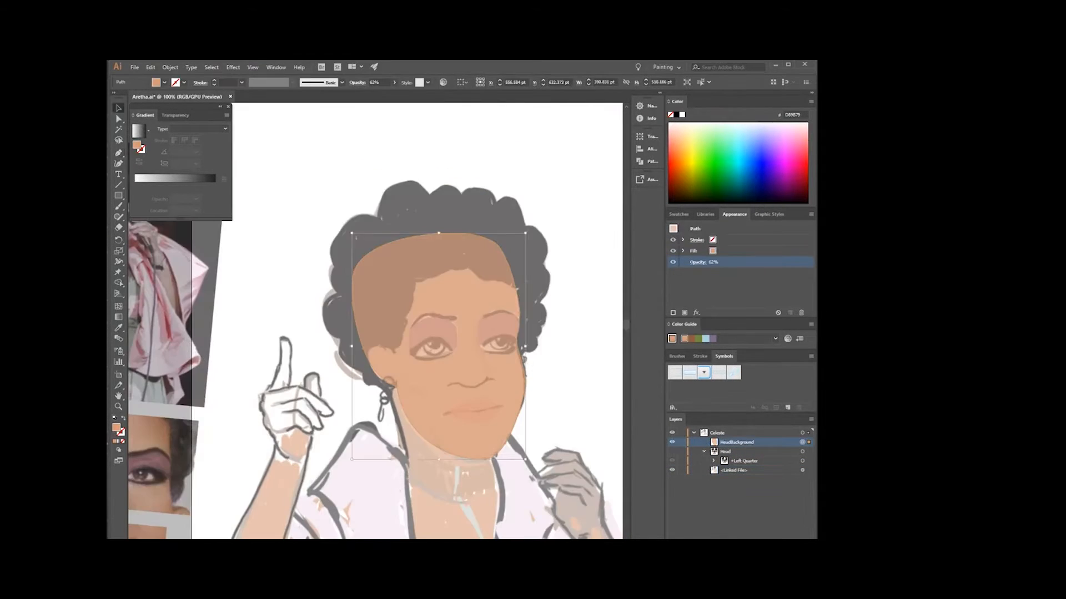
# Trace the curly hair silhouette around the face as a closed path with the Pen tool and refine it at the hairline.
pyautogui.click(523, 317)
pyautogui.click(393, 407)
pyautogui.click(341, 340)
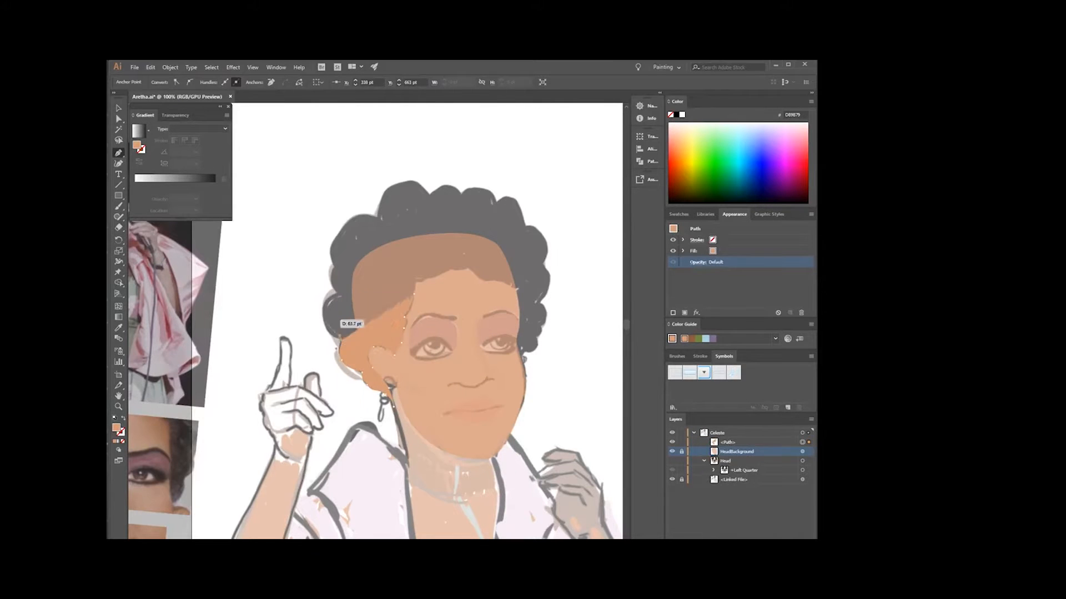
pyautogui.click(338, 292)
pyautogui.click(377, 217)
pyautogui.click(461, 196)
pyautogui.click(525, 226)
pyautogui.click(539, 303)
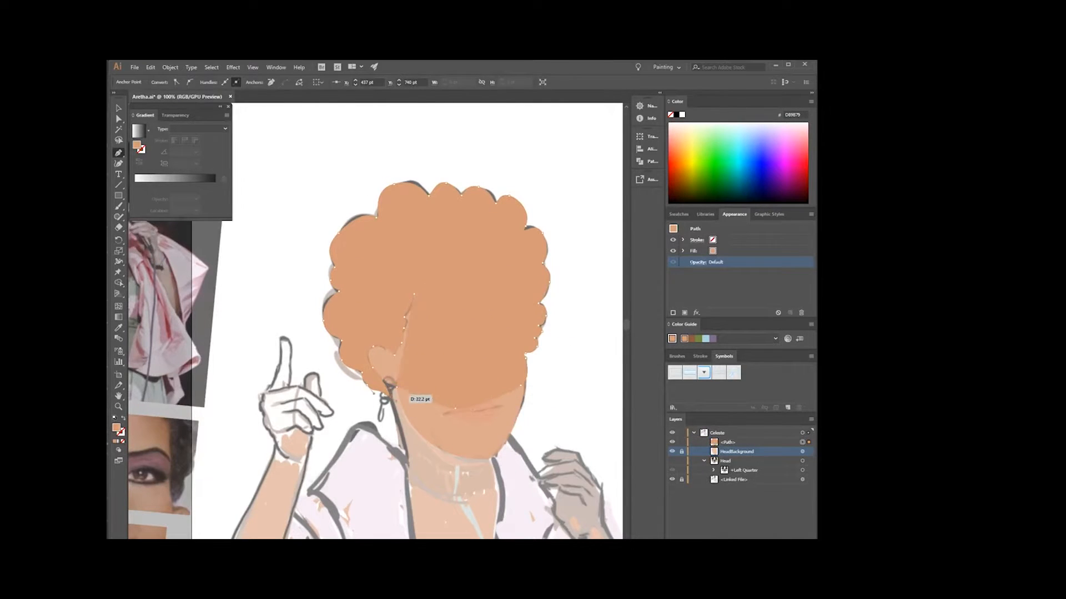
pyautogui.click(352, 251)
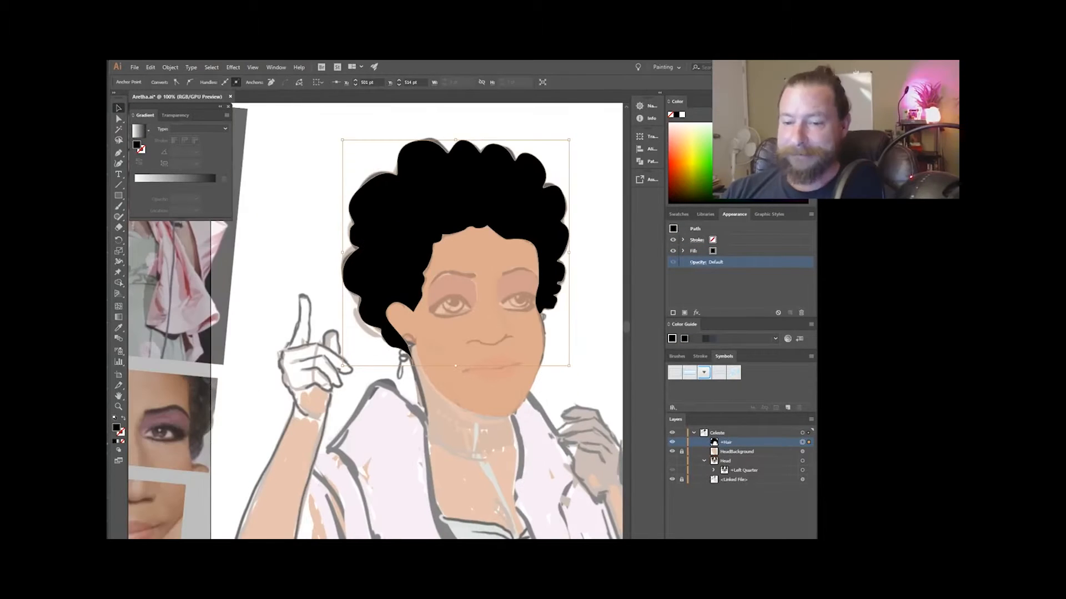
pyautogui.moveTo(423, 282); pyautogui.dragTo(433, 293)
# Trace the mauve eyeshadow of the right upper eyelid with the Pen tool and keep it in a layer named +Right Eyelid Upper.
pyautogui.press('p')
pyautogui.scroll(2, 433, 294)
pyautogui.click(446, 343)
pyautogui.moveTo(495, 320); pyautogui.dragTo(511, 317)
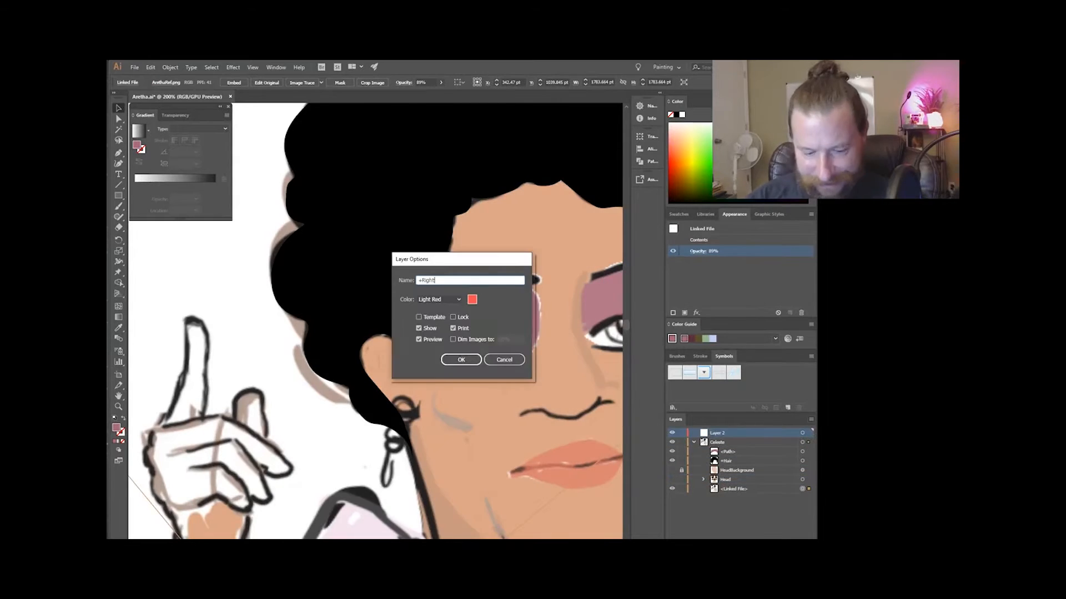
pyautogui.scroll(1, 446, 344)
pyautogui.click(468, 332)
pyautogui.moveTo(473, 345); pyautogui.dragTo(479, 346)
pyautogui.click(712, 252)
pyautogui.scroll(-2, 343, 376)
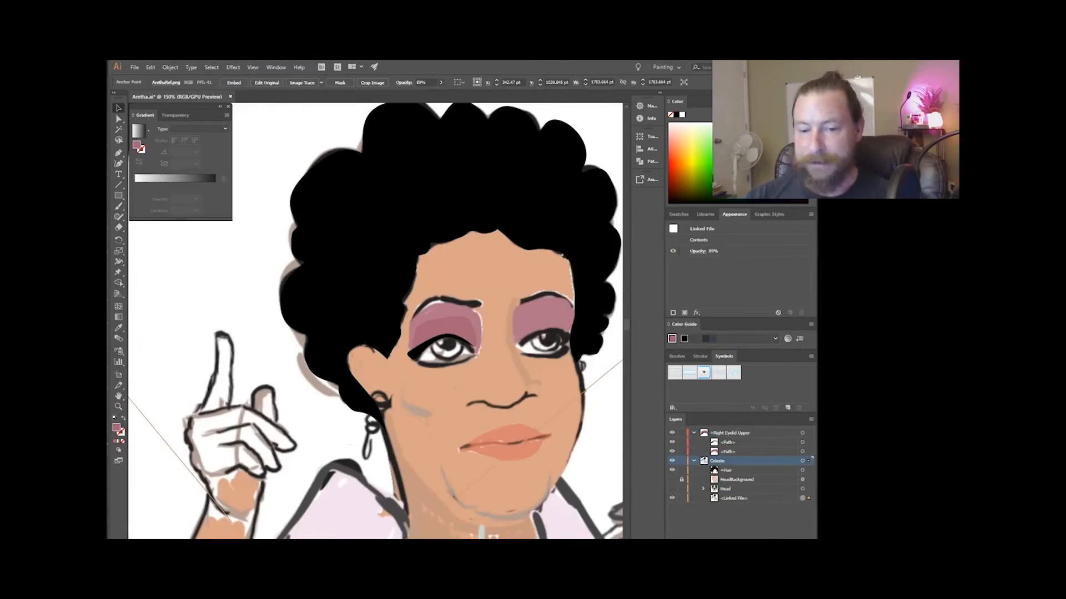
# Trace another path for the right upper eyelid inside the +Right Eyelid Upper layer and adjust its points.
pyautogui.click(730, 433)
pyautogui.scroll(1, 532, 344)
pyautogui.press('p')
pyautogui.scroll(1, 387, 347)
pyautogui.scroll(-1, 511, 389)
pyautogui.press('a')
pyautogui.scroll(1, 532, 419)
# Trace the left upper eyelid shapes and name their layer +Left Eyelid Upper.
pyautogui.click(717, 470)
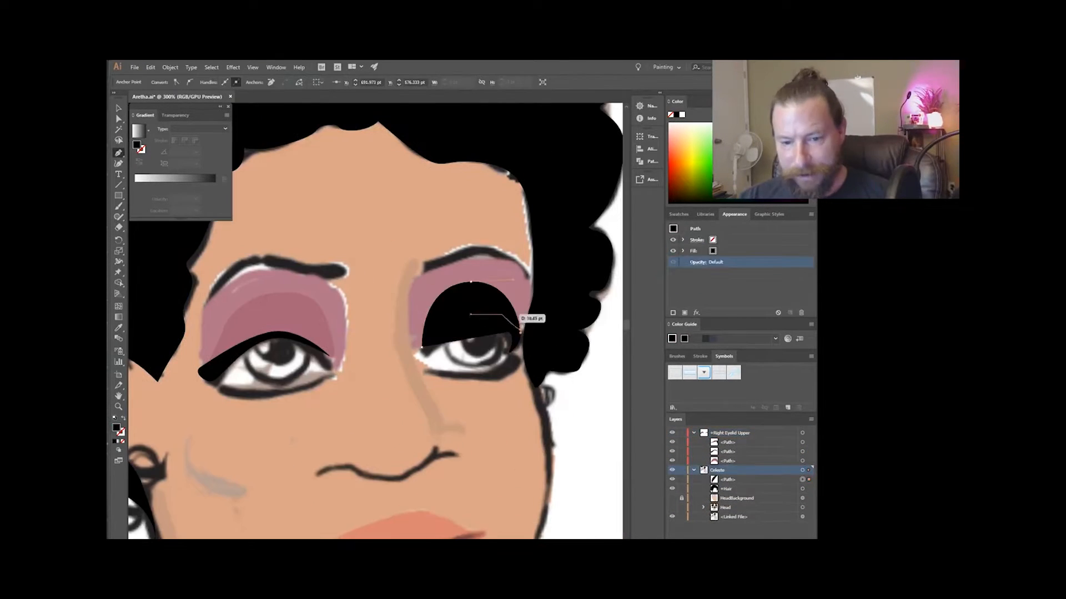
pyautogui.scroll(2, 490, 335)
pyautogui.scroll(-2, 533, 433)
pyautogui.click(728, 442)
pyautogui.doubleClick(730, 470)
pyautogui.write('+LEyelid Upper')
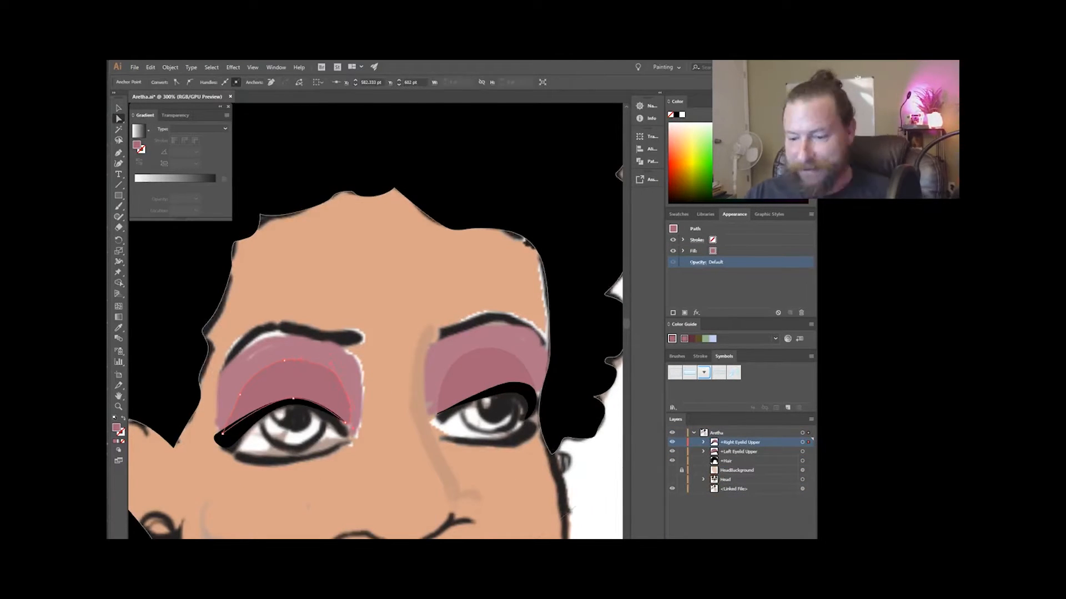
# Trace the left eye's lower lid with the Pen tool and fill it black.
pyautogui.scroll(-1, 376, 333)
pyautogui.press('p')
pyautogui.click(543, 380)
pyautogui.scroll(2, 533, 383)
pyautogui.click(712, 251)
pyautogui.scroll(-4, 516, 328)
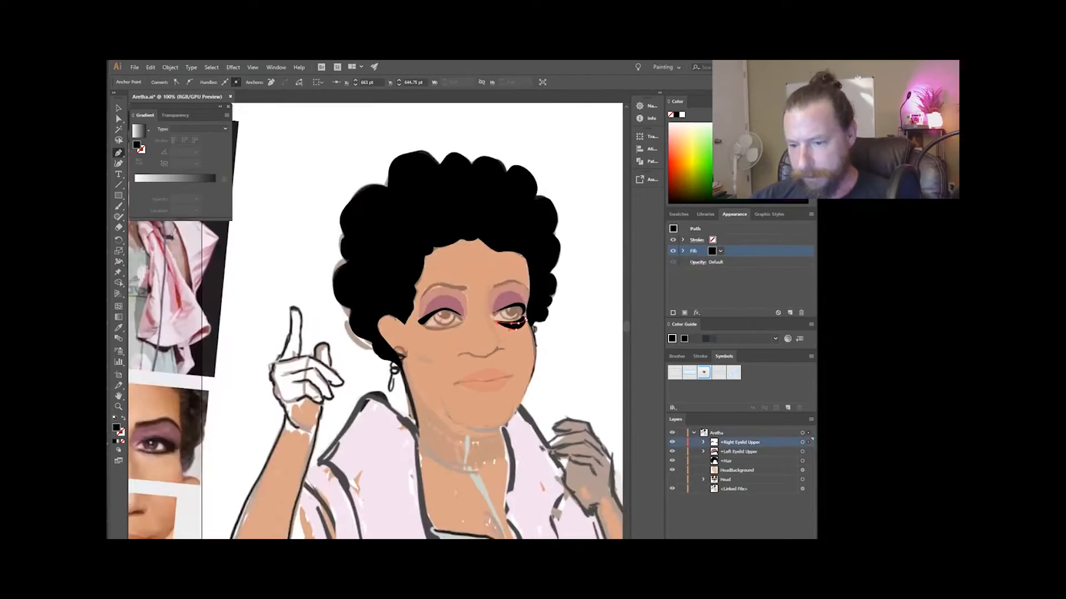
# Hide and lock the HeadBackground shape and name the left lower lid's layer +Left Eyelid Lower.
pyautogui.click(672, 470)
pyautogui.click(681, 470)
pyautogui.scroll(1, 501, 391)
pyautogui.press('i')
pyautogui.hotkey('ctrl', 'z')
pyautogui.click(703, 442)
pyautogui.scroll(6, 530, 289)
pyautogui.press('a')
pyautogui.doubleClick(729, 443)
pyautogui.write('+Left Eyelid Lowwer')
pyautogui.click(703, 442)
# Trace the right eye's lower lid, adjust its points and name its layer +Right Eyelid Lower.
pyautogui.click(697, 262)
pyautogui.press('p')
pyautogui.scroll(2, 435, 302)
pyautogui.press('i')
pyautogui.scroll(-4, 471, 310)
pyautogui.scroll(5, 544, 319)
pyautogui.press('a')
pyautogui.doubleClick(727, 433)
pyautogui.write('+Right Eyelid Lower')
pyautogui.press('Return')
# Draw an ellipse covering the right eye opening and fill it white as the eyeball.
pyautogui.scroll(-4, 355, 300)
pyautogui.click(118, 316)
pyautogui.scroll(3, 351, 281)
pyautogui.press('l')
pyautogui.moveTo(301, 209); pyautogui.dragTo(462, 306)
pyautogui.press('v')
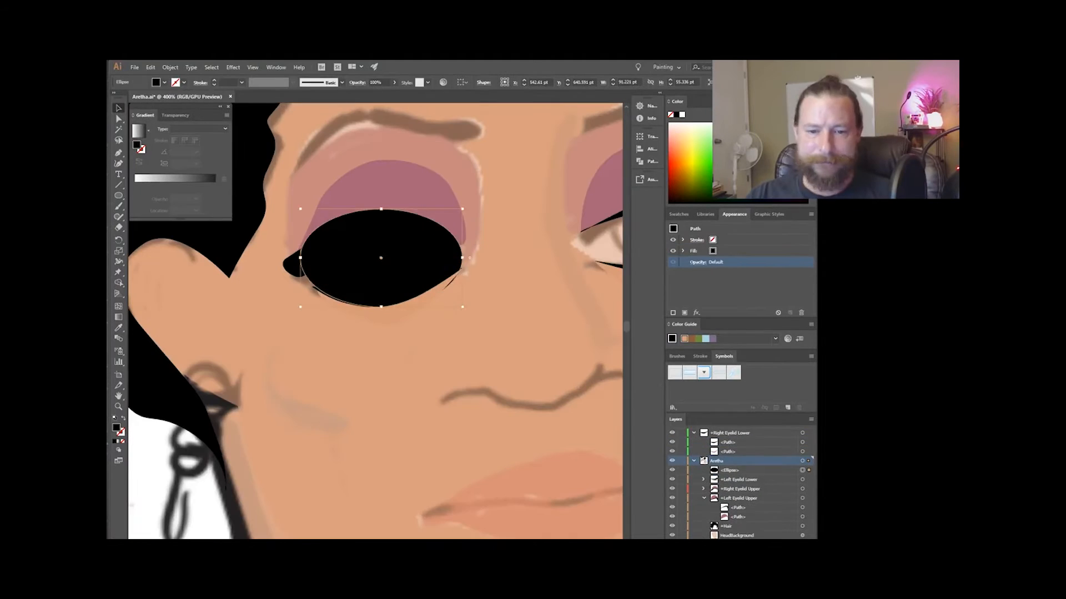
pyautogui.click(681, 114)
# Create a layer named +Right Eye and gather the right eyelids and eyeball in it.
pyautogui.hotkey('ctrl', 'l')
pyautogui.doubleClick(717, 461)
pyautogui.write('+')
pyautogui.moveTo(740, 479); pyautogui.dragTo(740, 438)
pyautogui.press('a')
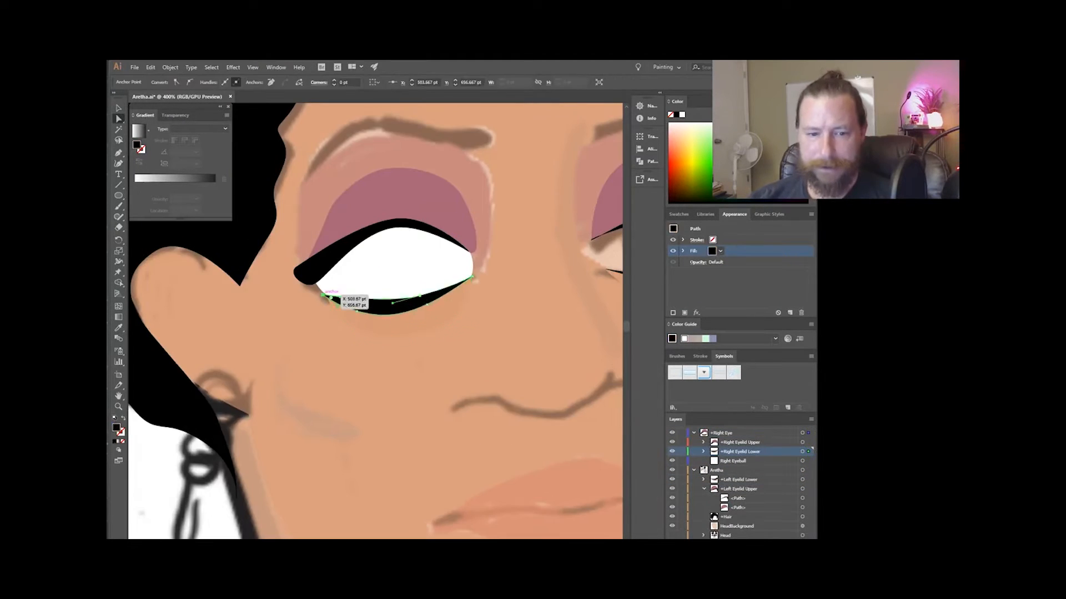
# Draw a white ellipse as the left eyeball and adjust its points to fit between the eyelids.
pyautogui.scroll(-3, 383, 310)
pyautogui.click(739, 442)
pyautogui.scroll(3, 500, 234)
pyautogui.moveTo(355, 143); pyautogui.dragTo(471, 220)
pyautogui.press('a')
pyautogui.click(472, 182)
pyautogui.click(681, 115)
# Create a layer named +Left Eye for the left eyelids and eyeball.
pyautogui.hotkey('ctrl', 'l')
pyautogui.doubleClick(720, 474)
pyautogui.write('+Left Eye')
pyautogui.press('Return')
pyautogui.scroll(-4, 414, 183)
pyautogui.scroll(5, 410, 302)
# Collect the two eye layers in a new layer named Head.
pyautogui.click(531, 266)
pyautogui.scroll(-5, 411, 302)
pyautogui.click(811, 420)
pyautogui.click(777, 199)
pyautogui.write('Head')
# Draw ellipses for the pupil and iris over the eyeball and move them up within the Head layer.
pyautogui.scroll(2, 489, 335)
pyautogui.press('l')
pyautogui.moveTo(420, 317); pyautogui.dragTo(450, 353)
pyautogui.moveTo(435, 335); pyautogui.dragTo(300, 217)
pyautogui.click(703, 452)
pyautogui.press('l')
pyautogui.moveTo(729, 516); pyautogui.dragTo(730, 438)
# Fill the left eye's iris ellipse dark brown and arrange it beneath the black pupil ellipse.
pyautogui.click(731, 461)
pyautogui.moveTo(294, 206); pyautogui.dragTo(313, 227)
pyautogui.click(797, 433)
pyautogui.click(697, 251)
pyautogui.moveTo(739, 470); pyautogui.dragTo(730, 438)
pyautogui.scroll(3, 300, 217)
pyautogui.click(797, 452)
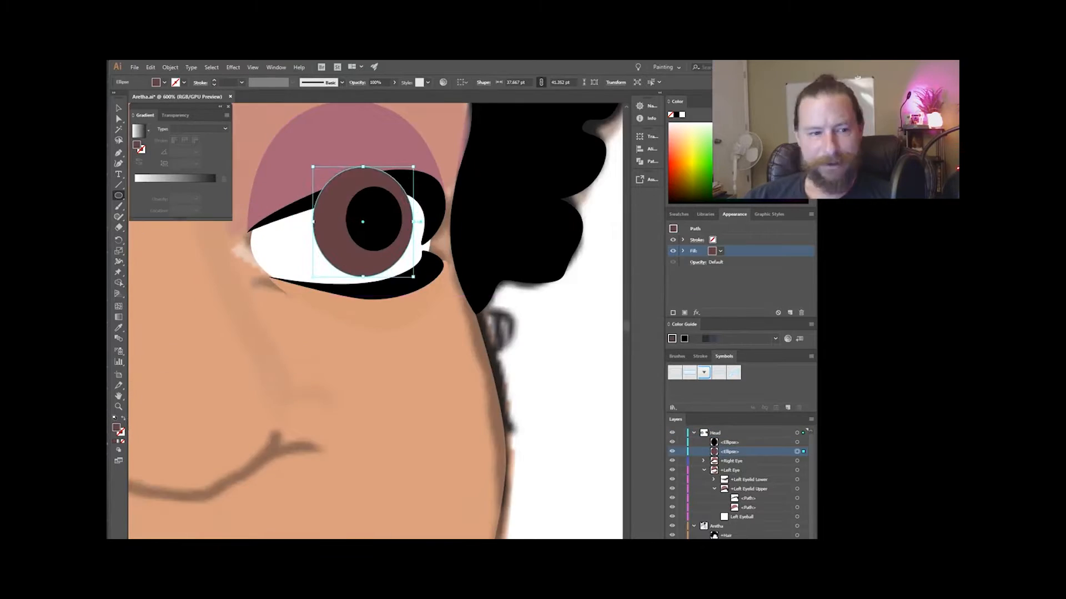
# Add a small white highlight ellipse to the pupil and organize the pupil shapes in a layer named +Right Pupil.
pyautogui.moveTo(345, 191); pyautogui.dragTo(360, 210)
pyautogui.click(682, 114)
pyautogui.scroll(-4, 353, 200)
pyautogui.hotkey('ctrl', 'l')
pyautogui.doubleClick(717, 433)
pyautogui.scroll(-2, 501, 272)
pyautogui.doubleClick(752, 503)
pyautogui.write('+Right Pupil')
pyautogui.moveTo(741, 503); pyautogui.dragTo(741, 465)
# Adjust the placement and shape of the pupil artwork within the eye.
pyautogui.moveTo(531, 304)
pyautogui.mouseDown()
pyautogui.moveTo(435, 309)
pyautogui.moveTo(497, 347)
pyautogui.mouseUp()
pyautogui.scroll(3, 435, 309)
pyautogui.press('a')
pyautogui.click(439, 329)
pyautogui.scroll(-4, 449, 276)
# Create a new layer named +Nose.
pyautogui.click(717, 499)
pyautogui.hotkey('ctrl', 'l')
pyautogui.doubleClick(717, 460)
pyautogui.write('+Nose')
# Trace the underside of the nose and nostrils as a thin black tapered line with the Pen tool.
pyautogui.scroll(1, 535, 366)
pyautogui.press('p')
pyautogui.hotkey('shift', 'x')
pyautogui.scroll(1, 451, 315)
pyautogui.scroll(4, 450, 315)
pyautogui.click(696, 240)
pyautogui.scroll(-3, 450, 316)
pyautogui.scroll(1, 471, 311)
# Trace the shaded side of the nose bridge with the Pen tool, fill it with a brown skin tone and refine its points.
pyautogui.press('p')
pyautogui.press('i')
pyautogui.click(422, 289)
pyautogui.click(712, 251)
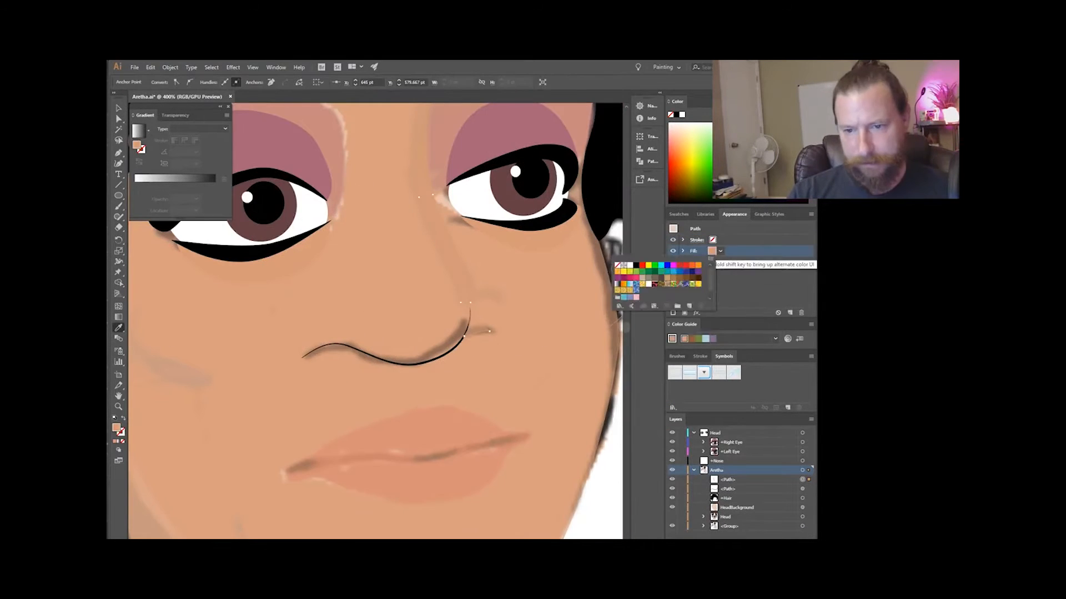
pyautogui.scroll(2, 490, 293)
pyautogui.press('a')
pyautogui.scroll(2, 471, 277)
pyautogui.click(545, 468)
pyautogui.scroll(-2, 371, 355)
pyautogui.scroll(-3, 366, 433)
pyautogui.scroll(4, 378, 489)
pyautogui.click(382, 382)
pyautogui.scroll(-3, 381, 356)
# Name a layer +Left Eyebrow and trace the left eyebrow in it as a closed Pen tool outline.
pyautogui.press('p')
pyautogui.click(469, 223)
pyautogui.scroll(-4, 383, 322)
pyautogui.doubleClick(724, 470)
pyautogui.write('Left Eyebrow')
pyautogui.scroll(3, 422, 289)
pyautogui.click(267, 227)
pyautogui.press('a')
pyautogui.scroll(1, 337, 208)
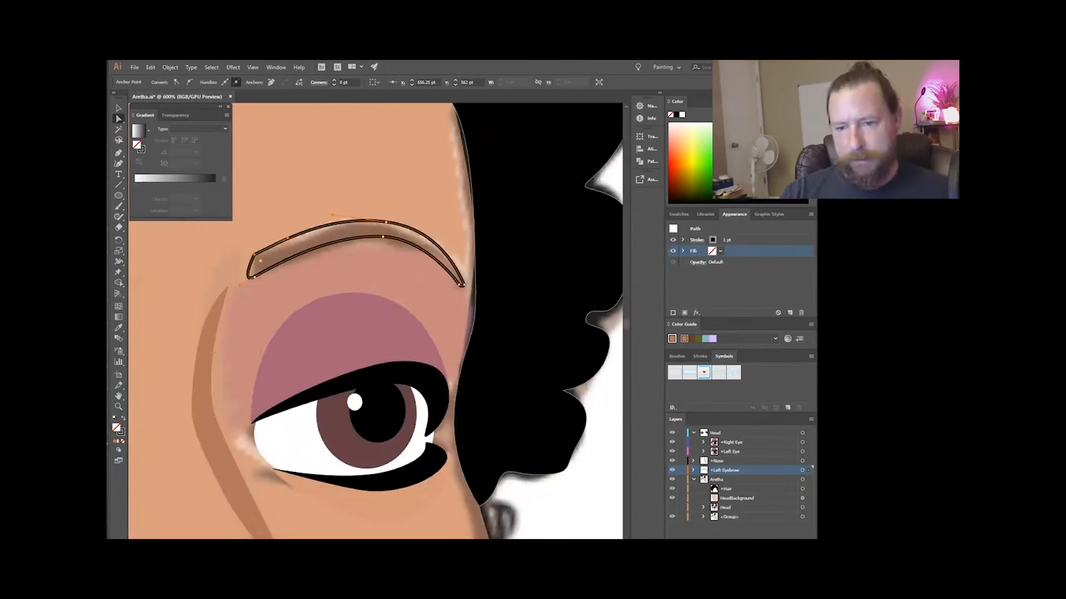
# Fill the left eyebrow shape with black and expand the +Right Eye and +Left Eye layers.
pyautogui.hotkey('shift', 'x')
pyautogui.scroll(-3, 375, 321)
pyautogui.click(703, 442)
pyautogui.click(572, 356)
pyautogui.moveTo(392, 365); pyautogui.dragTo(289, 308)
pyautogui.click(704, 489)
pyautogui.click(417, 236)
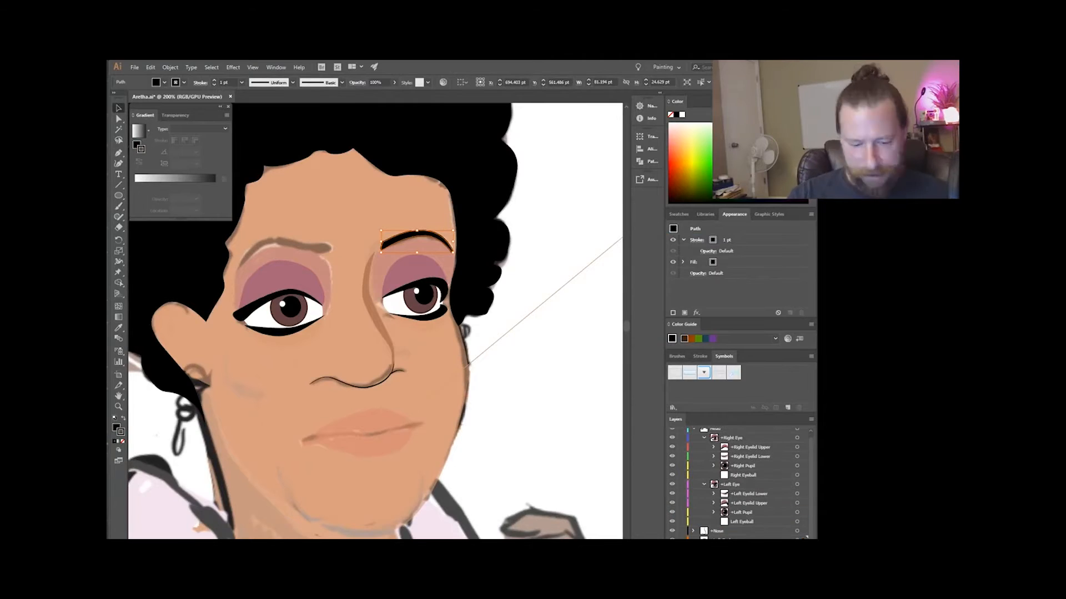
# Trace the right eyebrow as a closed black tapered shape with the Pen tool.
pyautogui.scroll(2, 405, 236)
pyautogui.press('p')
pyautogui.scroll(-1, 452, 244)
pyautogui.click(442, 250)
pyautogui.click(446, 234)
pyautogui.moveTo(367, 221); pyautogui.dragTo(341, 221)
pyautogui.moveTo(305, 270); pyautogui.dragTo(299, 292)
pyautogui.scroll(1, 307, 271)
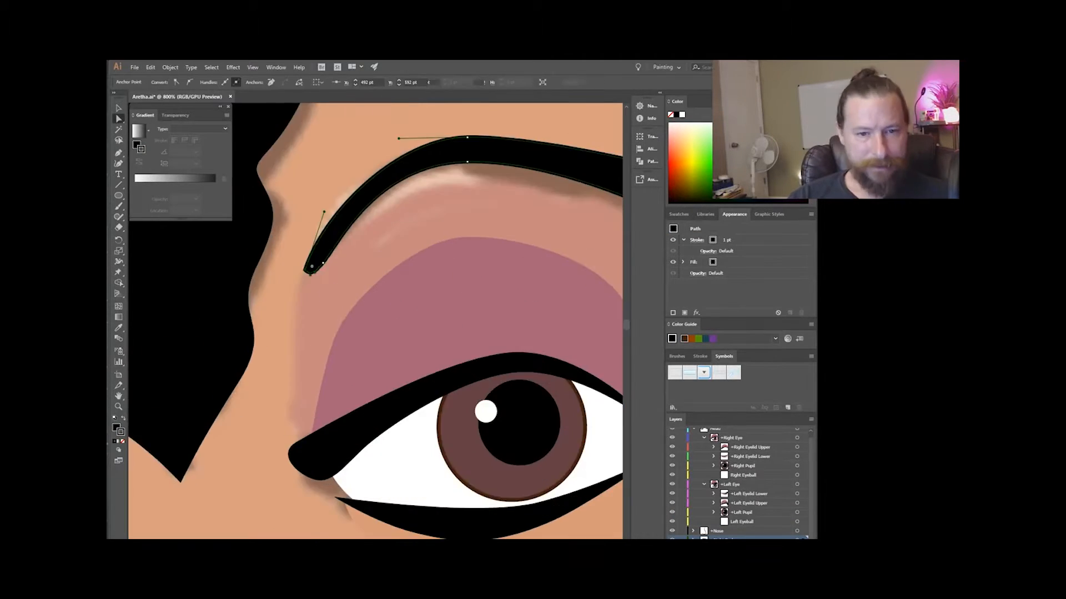
# Duplicate the eyebrow artwork within its layer, name the copy Happy and reshape it into a raised brow.
pyautogui.scroll(-3, 378, 289)
pyautogui.click(811, 420)
pyautogui.click(832, 206)
pyautogui.doubleClick(727, 512)
pyautogui.write('Happya')
pyautogui.scroll(2, 389, 250)
pyautogui.scroll(-1, 361, 255)
pyautogui.moveTo(388, 299); pyautogui.dragTo(413, 276)
pyautogui.click(716, 489)
pyautogui.click(693, 489)
pyautogui.click(736, 508)
# Draw the inner contour line of the ear with the Pen tool and set its stroke colour.
pyautogui.press('p')
pyautogui.click(315, 279)
pyautogui.click(713, 240)
pyautogui.keyDown('shift'); pyautogui.click(713, 239); pyautogui.keyUp('shift')
pyautogui.click(266, 355)
pyautogui.scroll(-3, 453, 275)
pyautogui.scroll(6, 412, 305)
pyautogui.press('p')
pyautogui.click(305, 286)
pyautogui.click(364, 321)
# Trace a skin-coloured shape without stroke along the right eyebrow with the Pen tool.
pyautogui.click(713, 261)
pyautogui.scroll(-3, 333, 305)
pyautogui.click(703, 442)
pyautogui.scroll(1, 344, 311)
pyautogui.click(321, 372)
pyautogui.moveTo(339, 310); pyautogui.dragTo(361, 303)
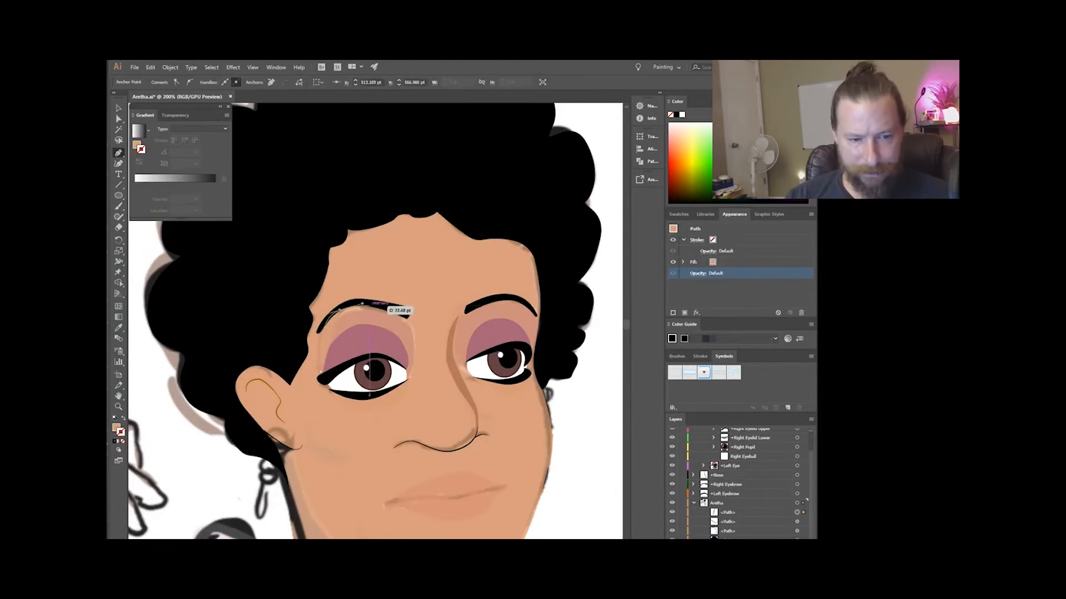
pyautogui.click(582, 411)
pyautogui.moveTo(360, 266); pyautogui.dragTo(422, 335)
# Match the right brow shape's fill to a sampled skin tone and move the path into the +Right Eyebrow layer.
pyautogui.scroll(-1, 738, 485)
pyautogui.click(694, 456)
pyautogui.click(378, 402)
pyautogui.press('i')
pyautogui.click(444, 333)
pyautogui.scroll(1, 453, 450)
pyautogui.moveTo(727, 503); pyautogui.dragTo(727, 471)
# Draw a matching closed skin-coloured shape along the left eyebrow.
pyautogui.moveTo(472, 344); pyautogui.dragTo(376, 340)
pyautogui.click(467, 343)
pyautogui.moveTo(538, 323); pyautogui.dragTo(572, 331)
pyautogui.click(575, 348)
pyautogui.click(468, 343)
# Move the new skin-coloured path below Normal in the +Left Eyebrow layer and save the document.
pyautogui.click(693, 484)
pyautogui.moveTo(727, 494); pyautogui.dragTo(727, 516)
pyautogui.scroll(-1, 533, 383)
pyautogui.press('v')
pyautogui.click(610, 483)
pyautogui.hotkey('ctrl', 's')
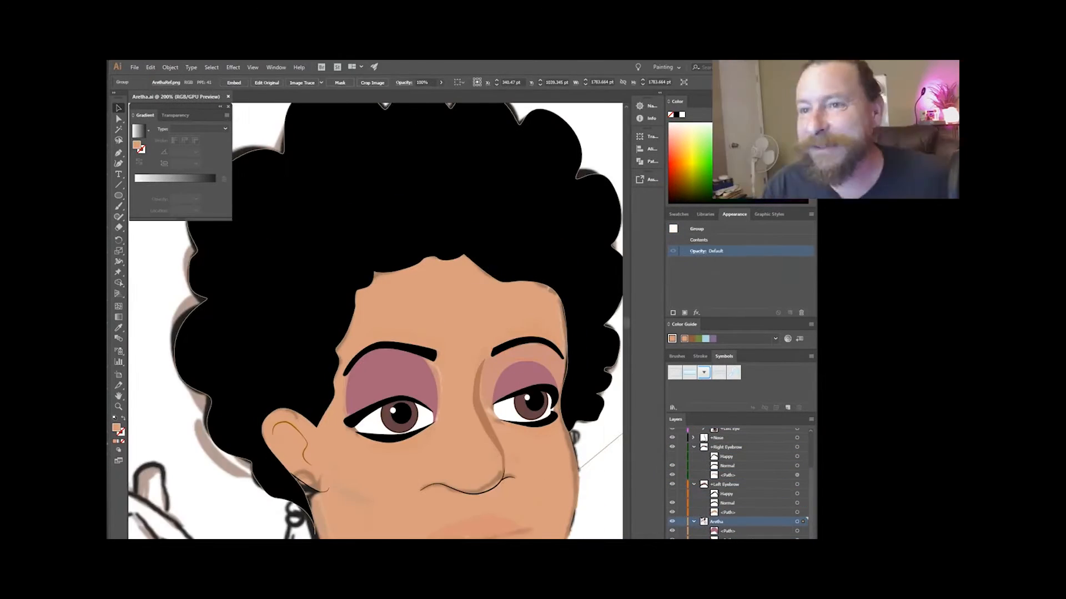
# Trace the eyeshadow area between the left eye and eyebrow and fill it with the mauve sampled from the right eyelid.
pyautogui.press('p')
pyautogui.click(494, 403)
pyautogui.press('i')
pyautogui.click(389, 377)
pyautogui.scroll(-2, 500, 388)
pyautogui.scroll(1, 489, 444)
# Trace the lips as a closed Pen tool shape in the +Mouth layer and fill it with a sampled reddish lip colour.
pyautogui.click(703, 452)
pyautogui.press('p')
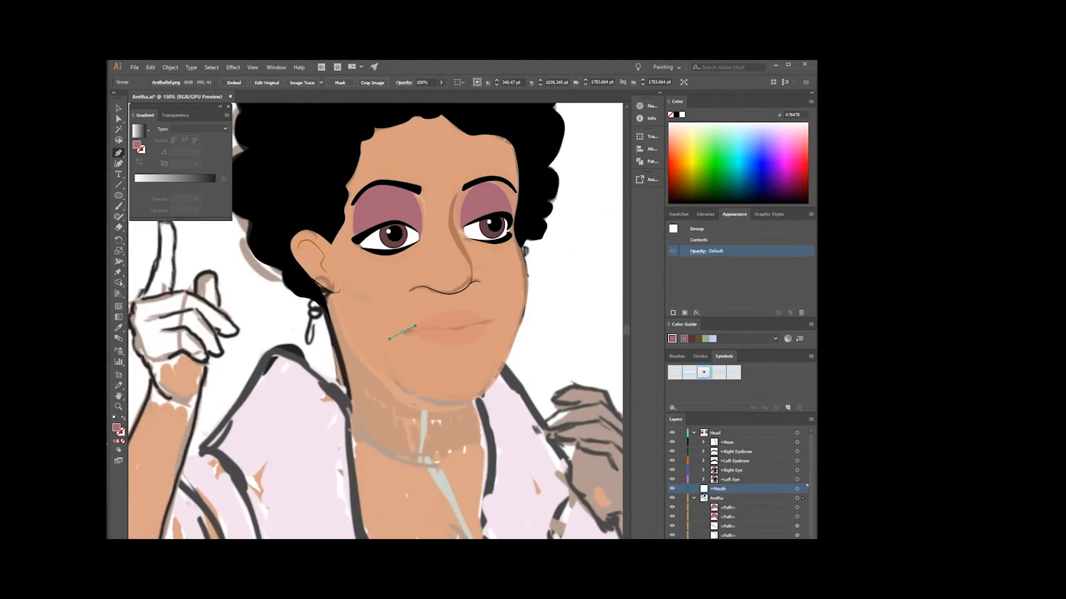
pyautogui.click(404, 333)
pyautogui.moveTo(455, 310); pyautogui.dragTo(469, 310)
pyautogui.click(492, 320)
pyautogui.moveTo(463, 345); pyautogui.dragTo(451, 346)
pyautogui.click(403, 333)
pyautogui.press('i')
pyautogui.click(444, 344)
# Refine the lip shape's corner points, set its opacity to 50% and add a dark line between the lips.
pyautogui.press('a')
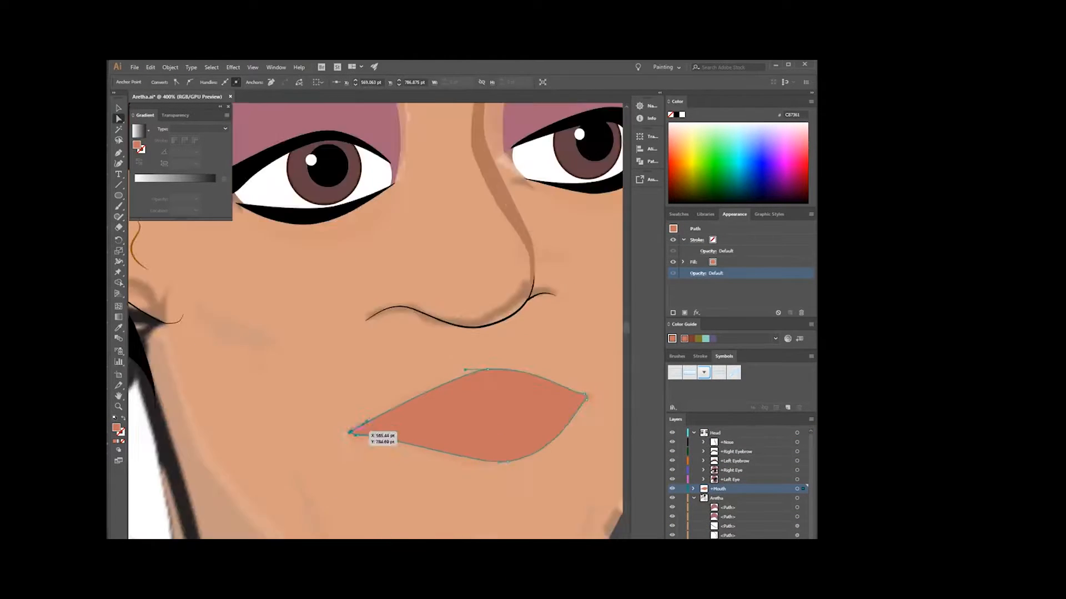
pyautogui.scroll(-1, 427, 387)
pyautogui.click(693, 489)
pyautogui.hotkey('shift', 'x')
pyautogui.click(717, 508)
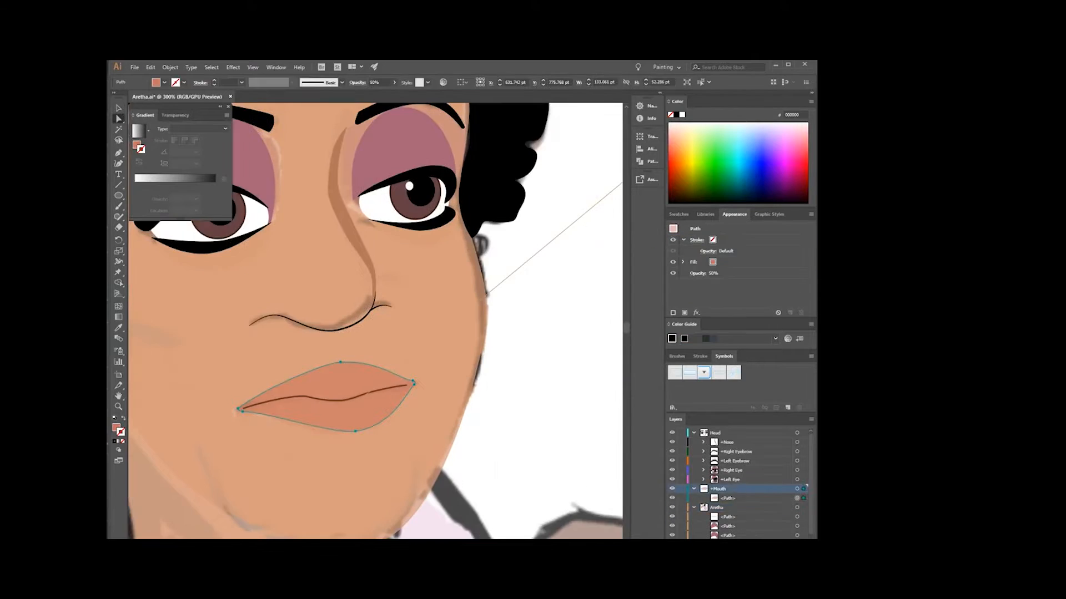
# Name the lip fill path DefaultColor and organize the mouth artwork in a Default sublayer of +Mouth.
pyautogui.scroll(2, 356, 388)
pyautogui.scroll(-1, 355, 388)
pyautogui.click(363, 310)
pyautogui.scroll(-3, 422, 361)
pyautogui.doubleClick(728, 498)
pyautogui.write('DefaultColor')
pyautogui.click(682, 499)
pyautogui.press('\\')
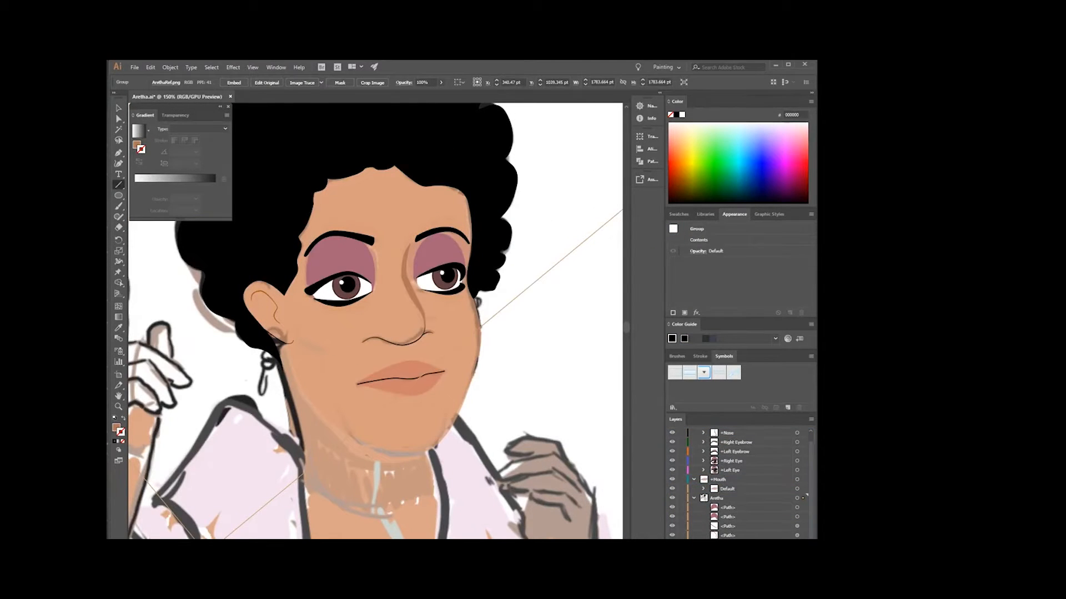
# Duplicate the Default mouth sublayer as Ah and pull the corner of the copied lip shape outward.
pyautogui.click(727, 489)
pyautogui.press('a')
pyautogui.scroll(3, 283, 257)
pyautogui.scroll(1, 452, 333)
pyautogui.click(389, 222)
pyautogui.scroll(-2, 389, 311)
pyautogui.click(499, 344)
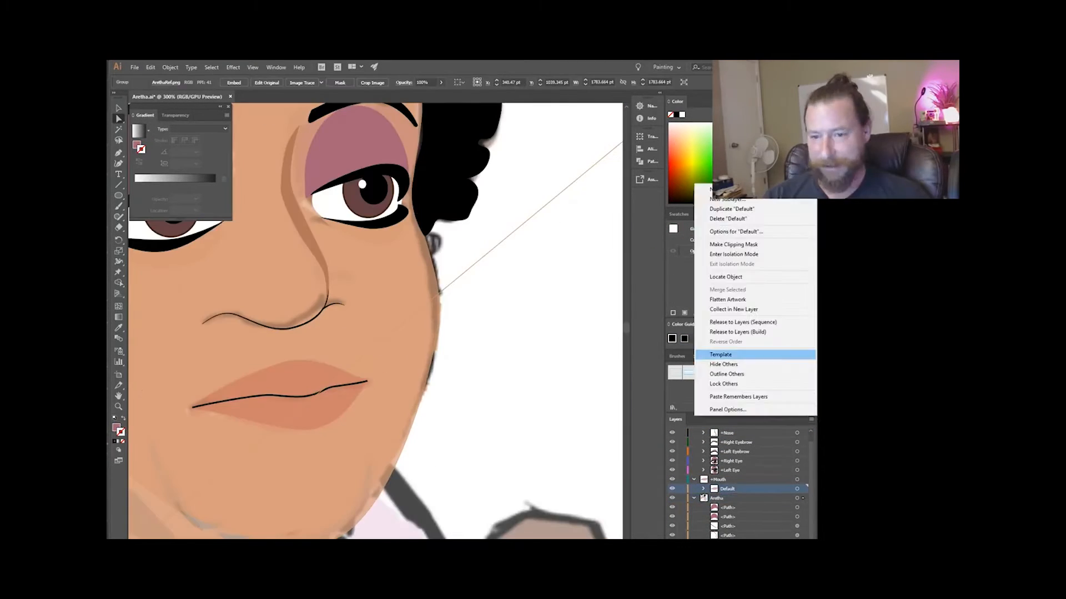
pyautogui.scroll(2, 320, 391)
pyautogui.moveTo(202, 407); pyautogui.dragTo(171, 392)
pyautogui.click(742, 507)
# Delete the copied mouth line in the Ah sublayer and draw the open mouth interior as a Pen path with a dark brown fill.
pyautogui.scroll(-2, 388, 383)
pyautogui.press('Delete')
pyautogui.press('p')
pyautogui.click(317, 399)
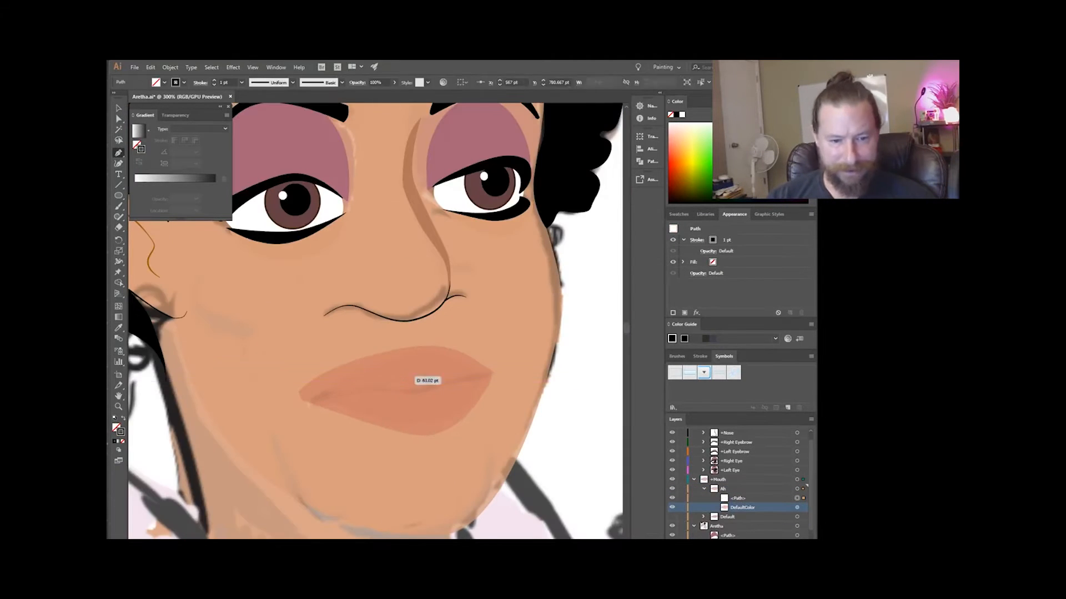
pyautogui.click(382, 405)
pyautogui.click(315, 393)
pyautogui.click(712, 262)
pyautogui.click(680, 287)
pyautogui.scroll(-2, 309, 381)
# Draw the upper teeth inside the Ah mouth opening with the Pen tool and fill them with white.
pyautogui.click(723, 489)
pyautogui.scroll(3, 344, 383)
pyautogui.click(354, 369)
pyautogui.click(275, 393)
pyautogui.press('a')
pyautogui.scroll(6, 482, 372)
pyautogui.click(534, 283)
pyautogui.click(681, 115)
pyautogui.scroll(-10, 549, 291)
pyautogui.click(477, 249)
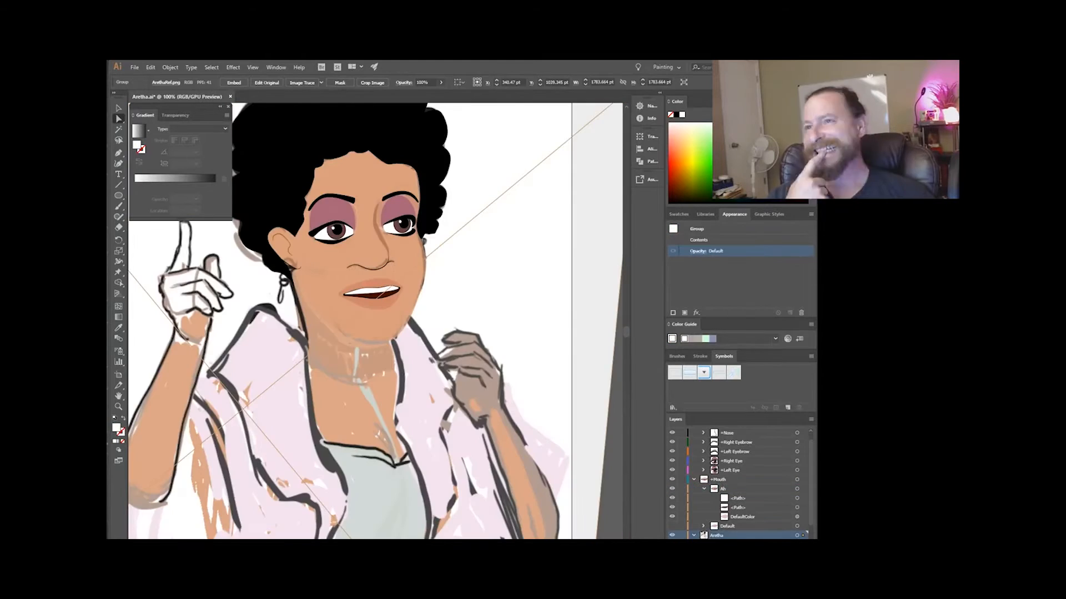
# Name the duplicated mouth sublayer Ee and reshape its lips and mouth interior into a wider, shallower opening.
pyautogui.doubleClick(728, 489)
pyautogui.write('Ee')
pyautogui.press('Return')
pyautogui.click(672, 498)
pyautogui.scroll(4, 344, 271)
pyautogui.click(416, 402)
pyautogui.moveTo(316, 364); pyautogui.dragTo(302, 378)
pyautogui.moveTo(573, 345); pyautogui.dragTo(590, 349)
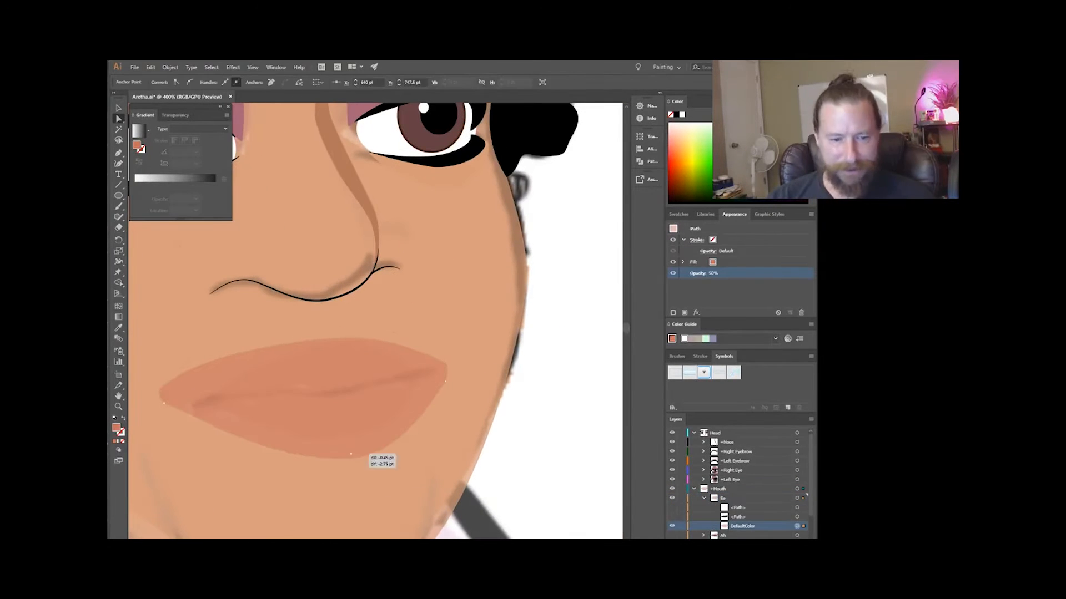
pyautogui.scroll(3, 183, 394)
pyautogui.scroll(-5, 311, 389)
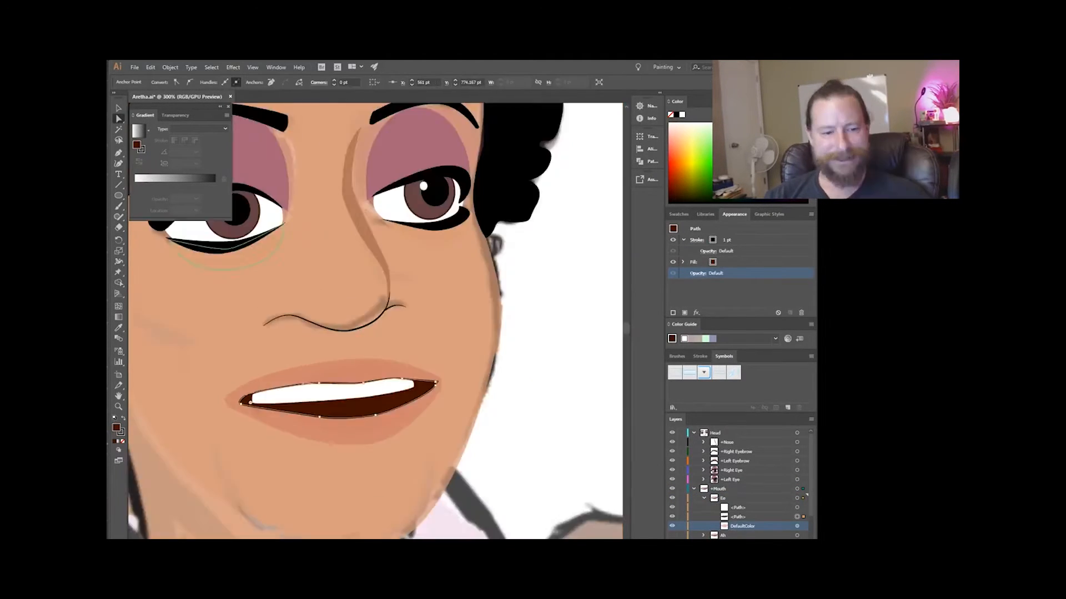
# Draw a lower row of teeth in the Ee mouth with a white fill and black stroke, and fit it to the opening.
pyautogui.press('p')
pyautogui.scroll(2, 311, 389)
pyautogui.click(682, 114)
pyautogui.scroll(3, 188, 455)
pyautogui.scroll(-3, 311, 388)
pyautogui.click(697, 240)
pyautogui.click(648, 377)
pyautogui.click(647, 475)
pyautogui.press('a')
pyautogui.scroll(3, 600, 432)
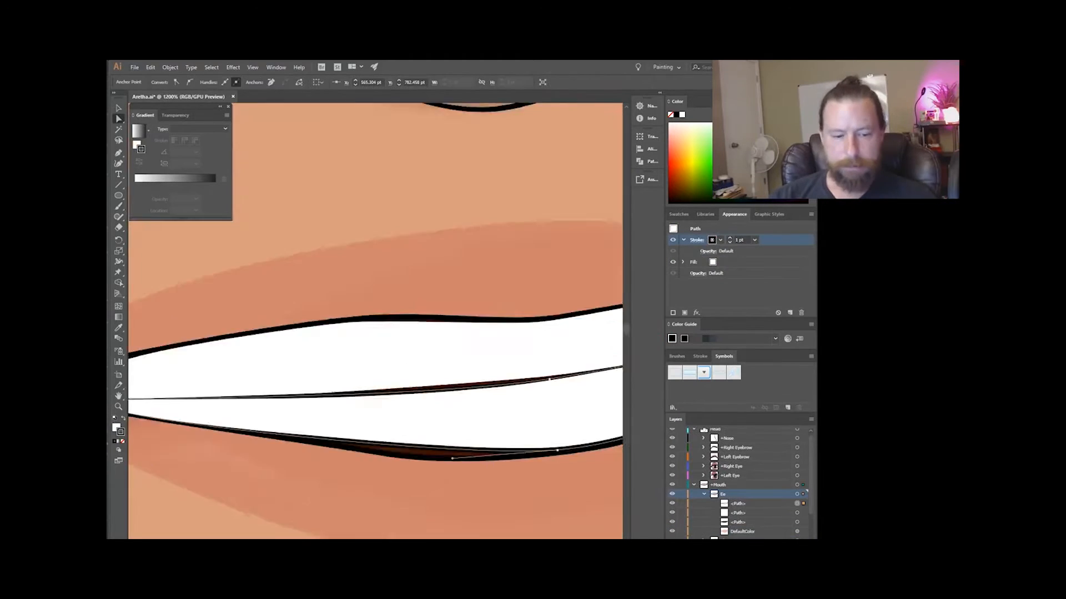
pyautogui.moveTo(339, 462); pyautogui.dragTo(339, 468)
pyautogui.scroll(-8, 455, 393)
pyautogui.hotkey('ctrl', 'shift', 'a')
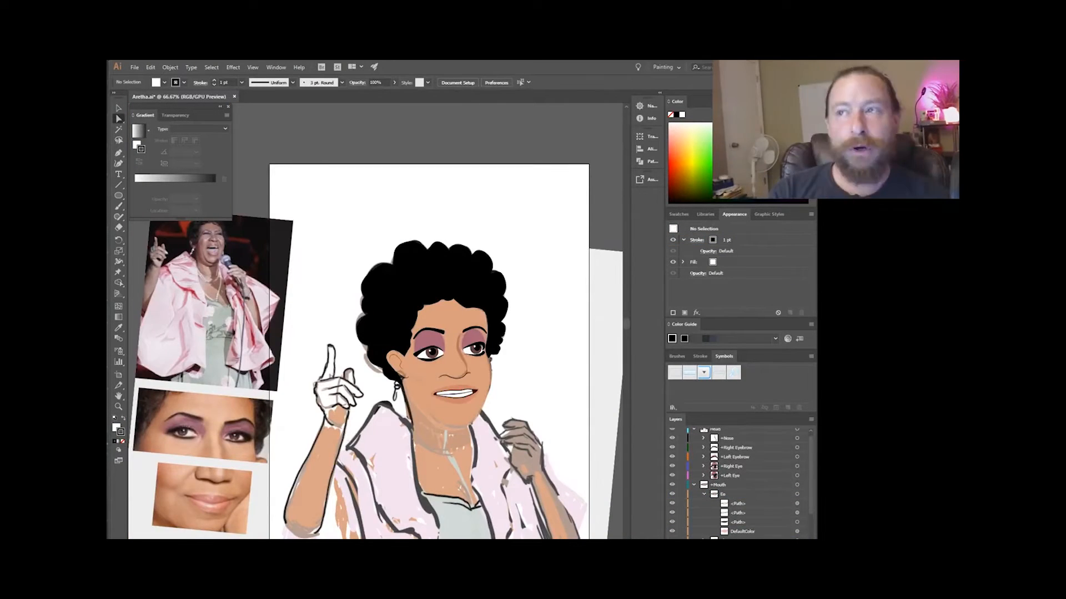
# Reshape the lip path in the F mouth sublayer so the lower lip rises to meet the upper teeth.
pyautogui.click(704, 494)
pyautogui.scroll(-2, 738, 489)
pyautogui.click(722, 465)
pyautogui.scroll(4, 456, 392)
pyautogui.scroll(1, 455, 388)
pyautogui.scroll(2, 455, 383)
pyautogui.click(474, 394)
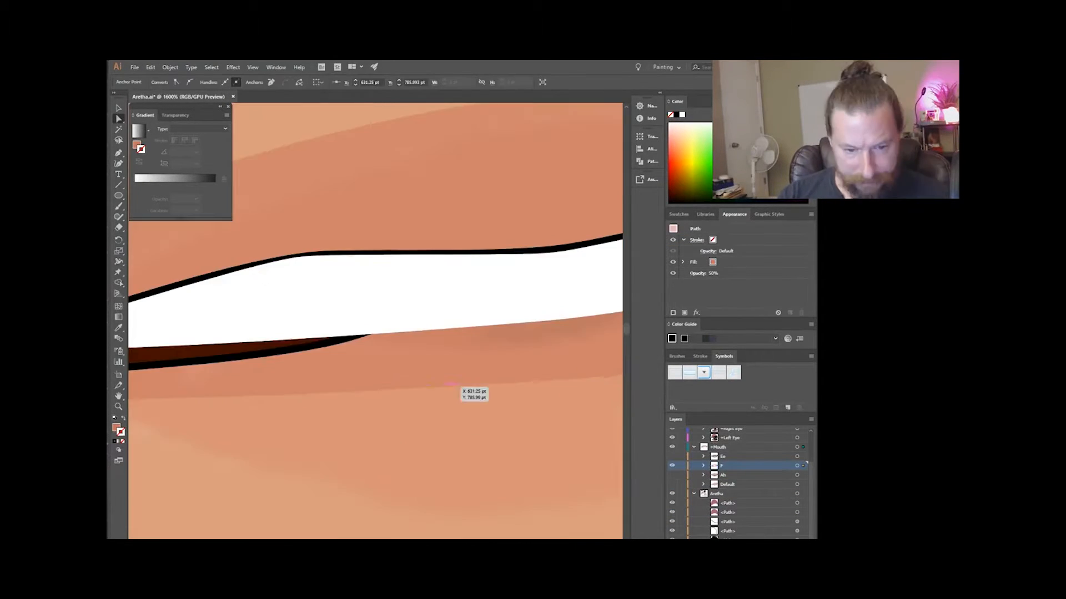
pyautogui.scroll(-1, 474, 388)
pyautogui.moveTo(422, 363); pyautogui.dragTo(413, 343)
# Draw a white Pen tool shape without a stroke from the teeth onto the lower lip of the F mouth.
pyautogui.press('p')
pyautogui.scroll(-1, 455, 344)
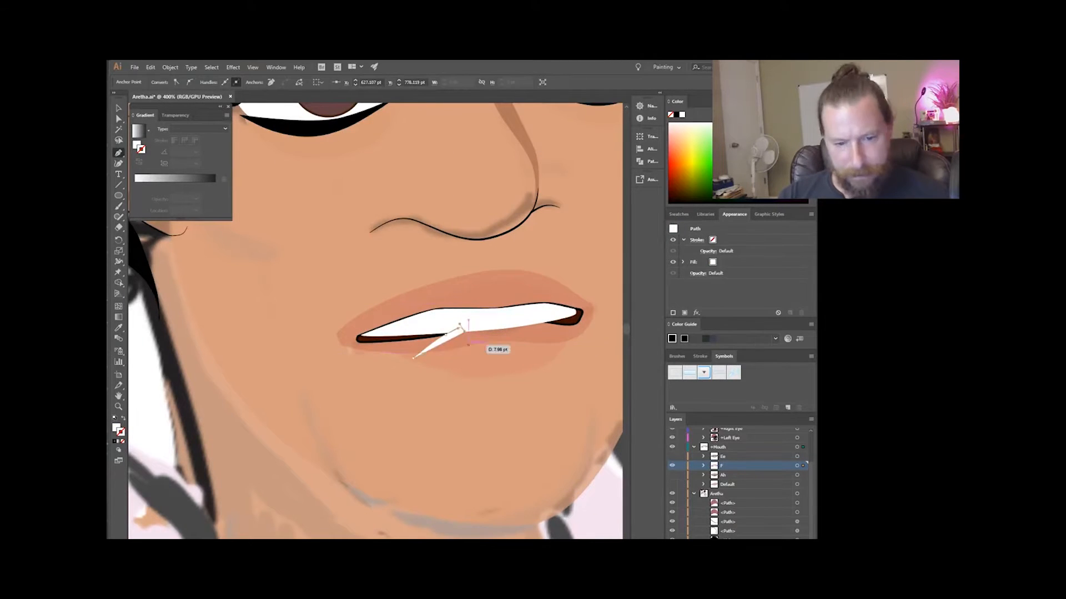
pyautogui.click(703, 465)
pyautogui.scroll(-2, 466, 333)
pyautogui.scroll(4, 388, 344)
pyautogui.scroll(-4, 388, 355)
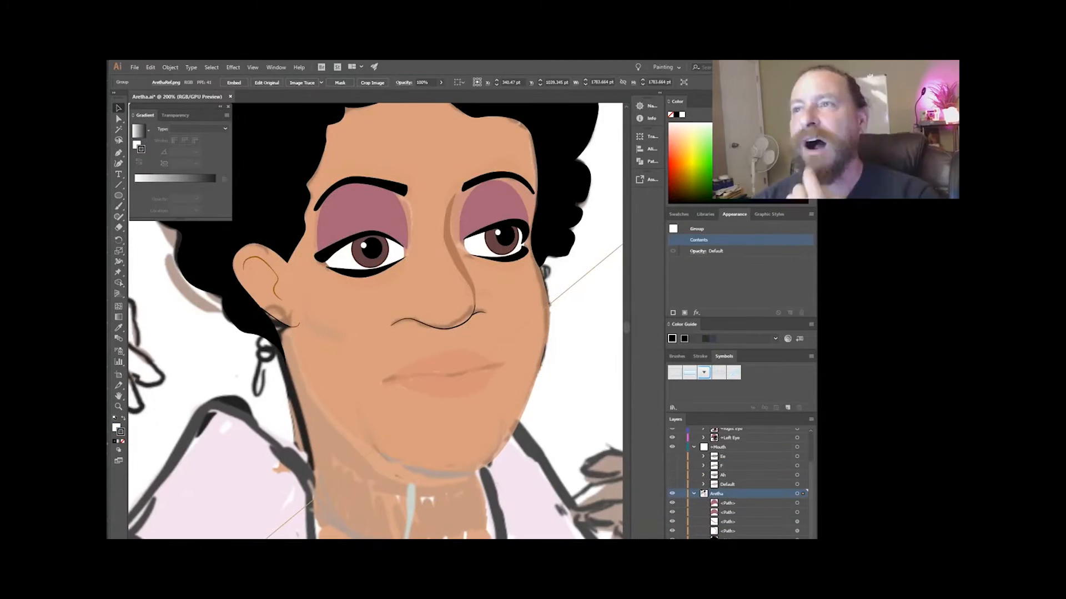
# Reshape the copy of the Ah mouth into the R mouth by adjusting its lips and opening.
pyautogui.click(722, 475)
pyautogui.scroll(1, 453, 372)
pyautogui.click(454, 400)
pyautogui.moveTo(477, 378); pyautogui.dragTo(335, 399)
# Draw a tongue shape in the R mouth with the Pen tool and give it a dark red fill.
pyautogui.click(703, 475)
pyautogui.press('p')
pyautogui.click(373, 395)
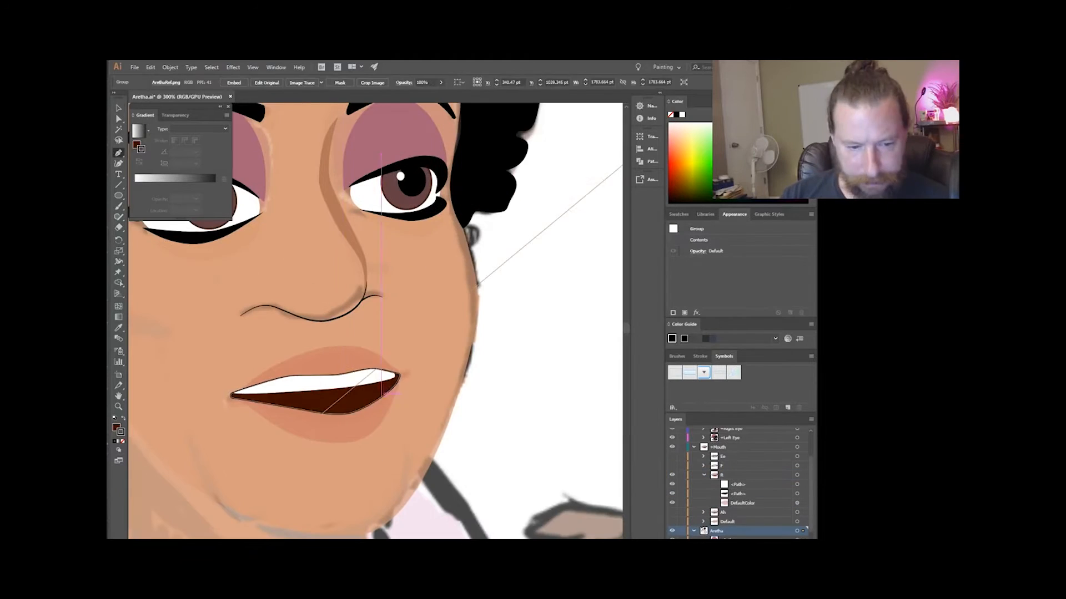
pyautogui.scroll(-2, 470, 340)
pyautogui.scroll(-2, 491, 321)
pyautogui.click(457, 383)
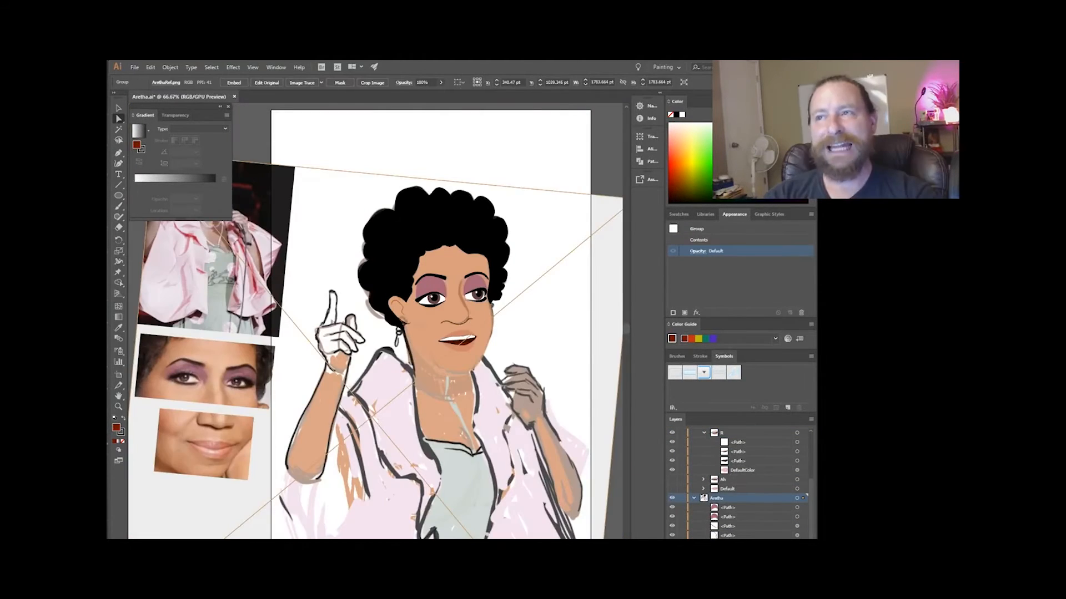
# Reshape the mouth interior and teeth of the duplicated Ee mouth so the teeth reach the near corner of the opening.
pyautogui.scroll(5, 456, 353)
pyautogui.click(797, 437)
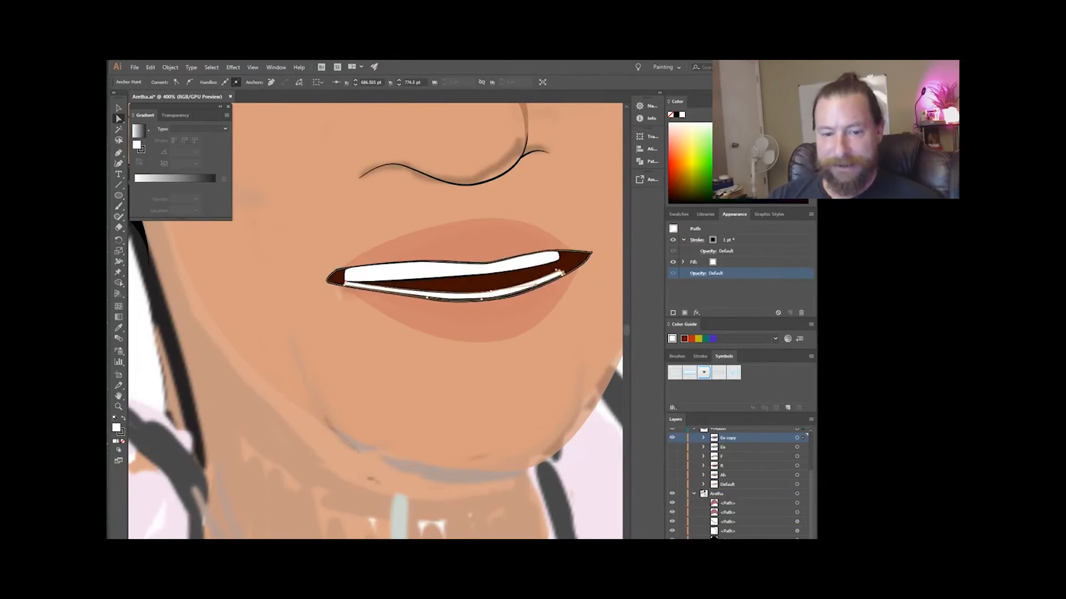
pyautogui.scroll(-2, 561, 355)
pyautogui.scroll(3, 461, 355)
pyautogui.moveTo(397, 250); pyautogui.dragTo(429, 256)
pyautogui.scroll(3, 427, 250)
pyautogui.scroll(-5, 433, 333)
pyautogui.click(450, 389)
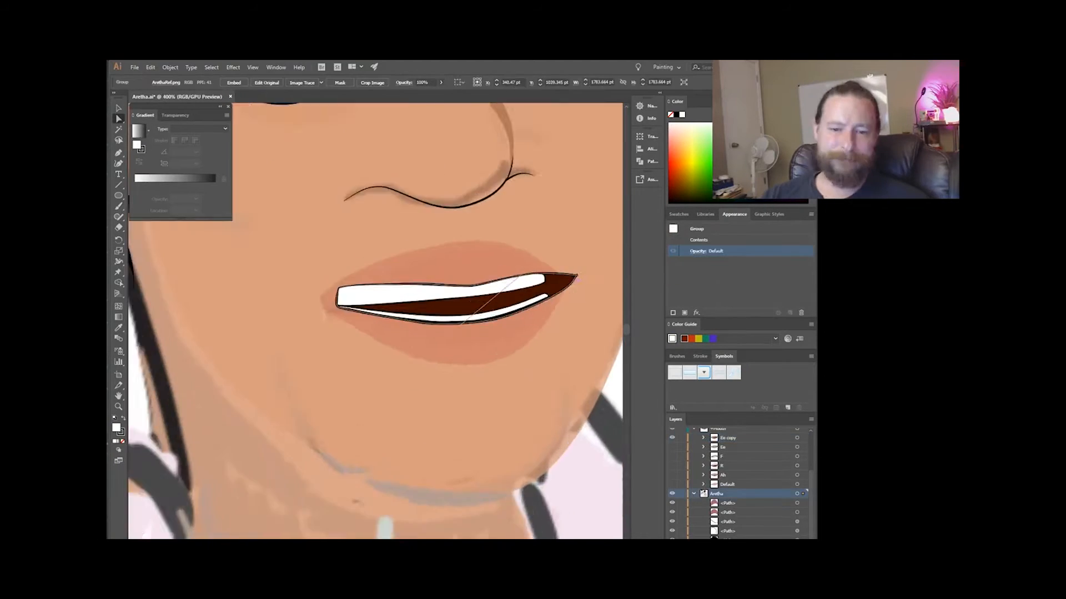
# Add a raised tongue shape between the teeth of the copied Ee mouth and name the sublayer L.
pyautogui.scroll(3, 521, 311)
pyautogui.click(504, 373)
pyautogui.scroll(3, 355, 389)
pyautogui.moveTo(239, 405); pyautogui.dragTo(353, 437)
pyautogui.scroll(-3, 355, 383)
pyautogui.doubleClick(728, 438)
pyautogui.write('Lp')
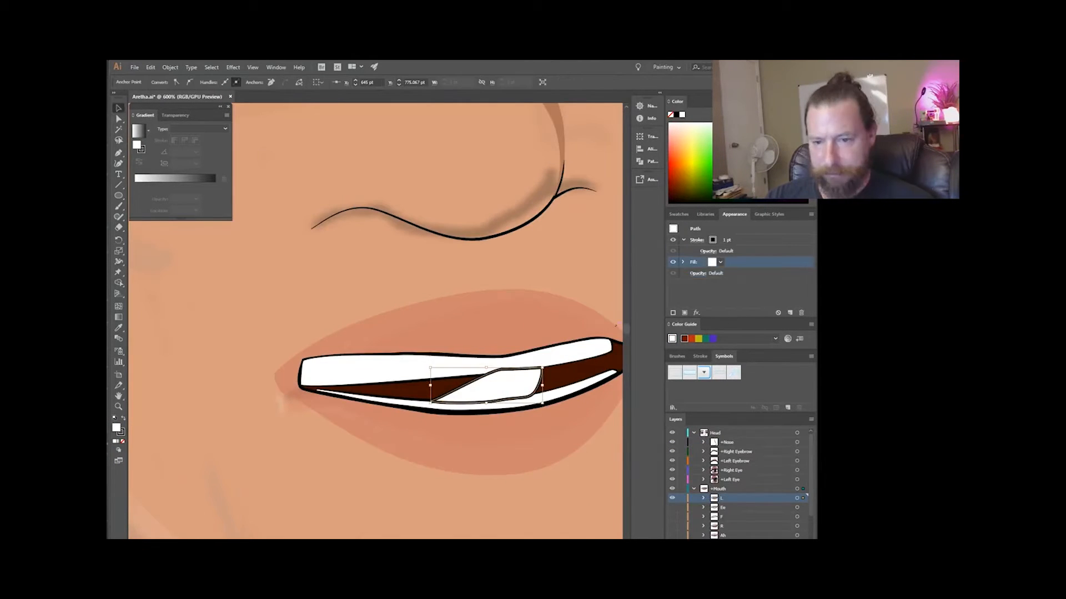
# Recolor the L mouth's tongue with a dark red sampled using the Eyedropper.
pyautogui.scroll(-3, 499, 355)
pyautogui.scroll(2, 355, 288)
pyautogui.click(704, 498)
pyautogui.click(355, 304)
pyautogui.click(119, 328)
pyautogui.scroll(-1, 389, 333)
# Restore the lip fills of the mouth shapes to full opacity and clear the selection.
pyautogui.click(673, 489)
pyautogui.click(697, 273)
pyautogui.hotkey('ctrl', 'shift', 'a')
pyautogui.scroll(5, 738, 483)
pyautogui.scroll(2, 399, 333)
pyautogui.click(477, 300)
pyautogui.scroll(-5, 399, 311)
pyautogui.scroll(7, 387, 291)
pyautogui.scroll(-4, 386, 314)
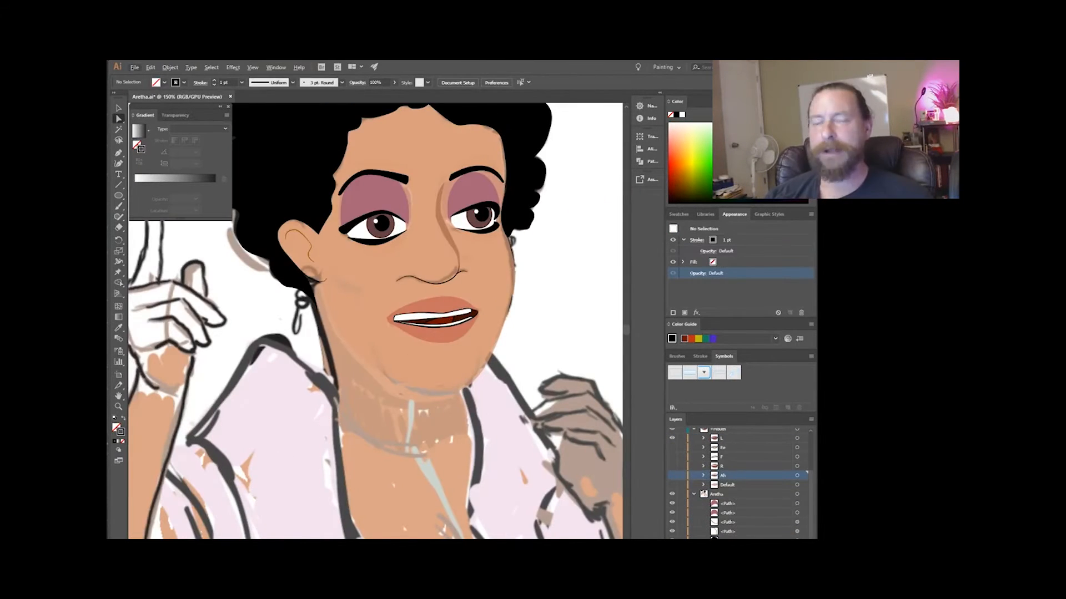
# Name the duplicated mouth sublayer W-Oo.
pyautogui.scroll(-10, 738, 482)
pyautogui.scroll(10, 738, 483)
pyautogui.scroll(5, 433, 316)
pyautogui.scroll(-4, 388, 333)
pyautogui.doubleClick(735, 480)
pyautogui.write('Wo')
pyautogui.scroll(-10, 738, 483)
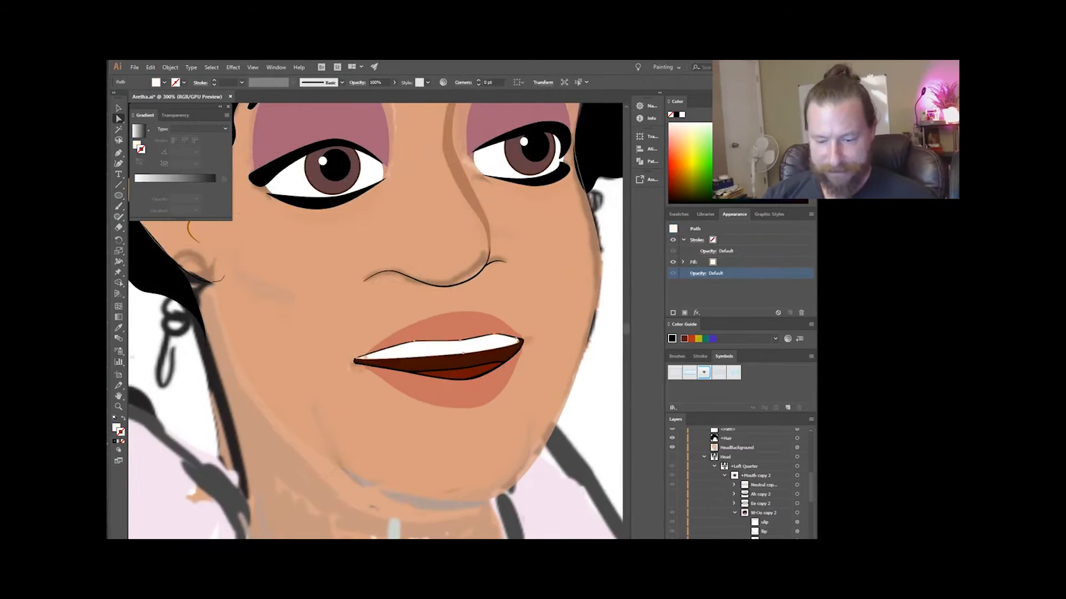
# Pull in the corners of the W-Oo lips and mouth interior to form a narrow, pursed mouth.
pyautogui.scroll(2, 477, 327)
pyautogui.moveTo(577, 420); pyautogui.dragTo(556, 433)
pyautogui.moveTo(477, 360); pyautogui.dragTo(385, 324)
pyautogui.scroll(1, 355, 389)
pyautogui.moveTo(274, 418); pyautogui.dragTo(309, 420)
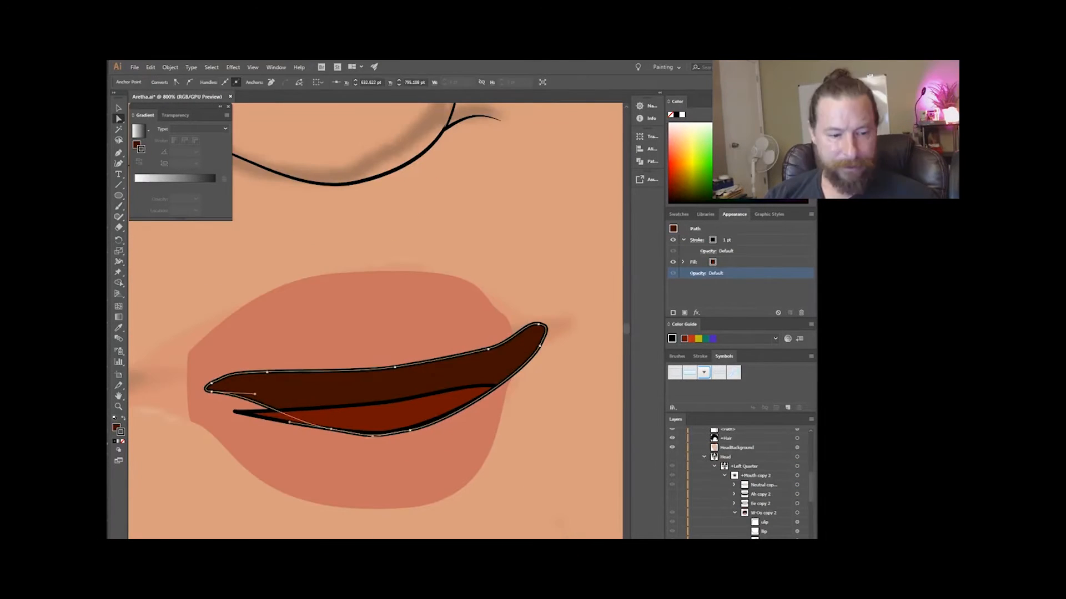
pyautogui.moveTo(189, 352); pyautogui.dragTo(197, 367)
pyautogui.moveTo(190, 420); pyautogui.dragTo(196, 401)
pyautogui.scroll(5, 738, 483)
pyautogui.click(453, 357)
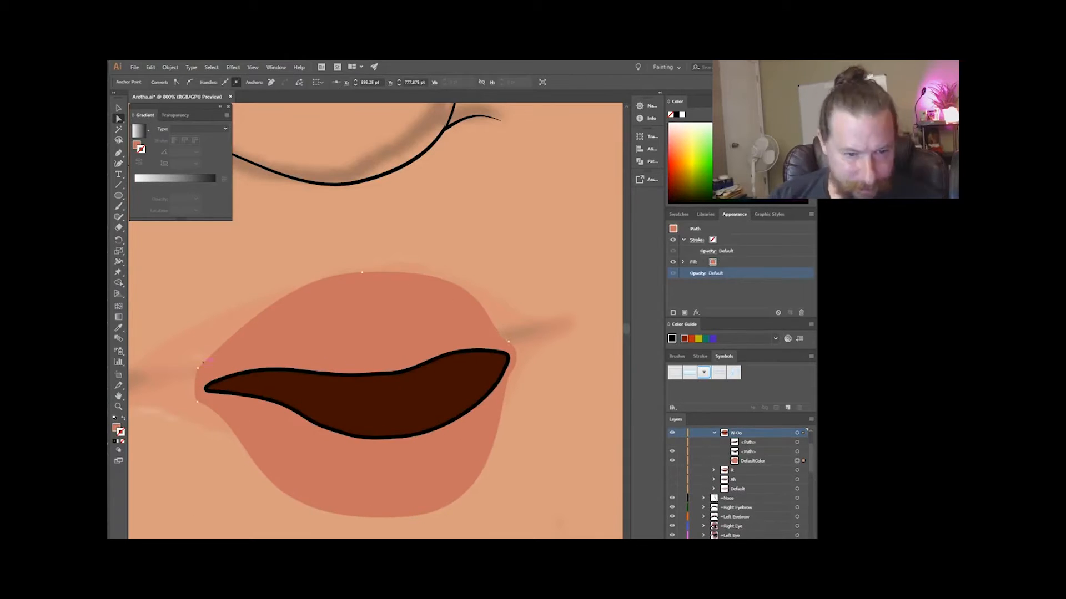
# Show the tongue path of the W-Oo mouth and fit it inside the narrowed opening.
pyautogui.click(672, 442)
pyautogui.scroll(-1, 389, 361)
pyautogui.scroll(1, 388, 389)
pyautogui.scroll(-5, 738, 483)
pyautogui.click(441, 390)
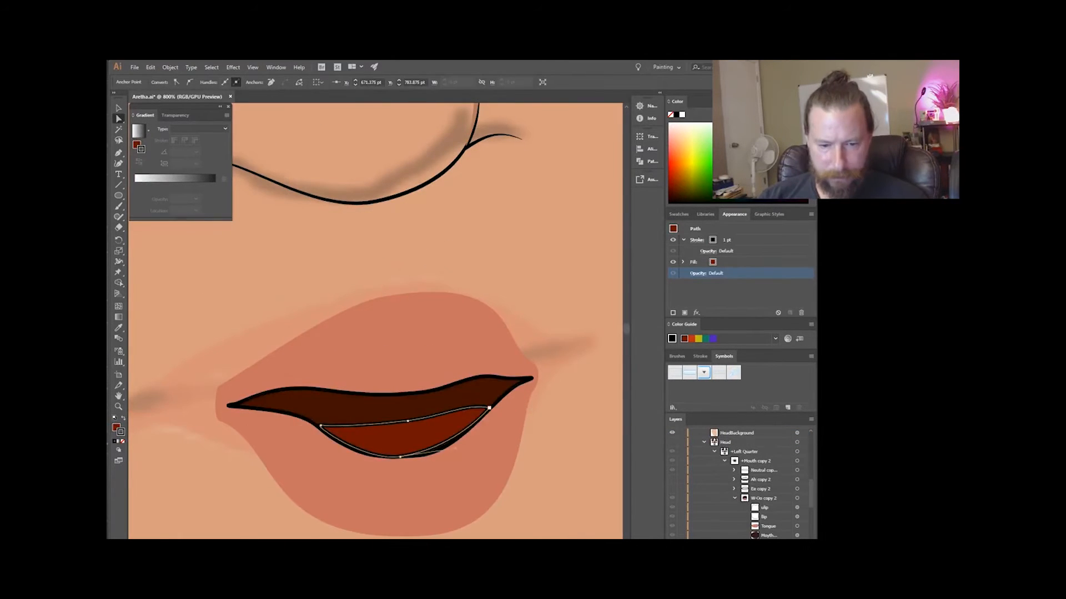
pyautogui.moveTo(518, 406); pyautogui.dragTo(478, 416)
pyautogui.moveTo(389, 333); pyautogui.dragTo(464, 333)
pyautogui.click(464, 333)
pyautogui.scroll(-7, 472, 444)
pyautogui.click(388, 177)
# Name the copy of the W-Oo mouth sublayer Oh.
pyautogui.doubleClick(741, 479)
pyautogui.write('Oh')
pyautogui.press('Return')
pyautogui.scroll(3, 509, 468)
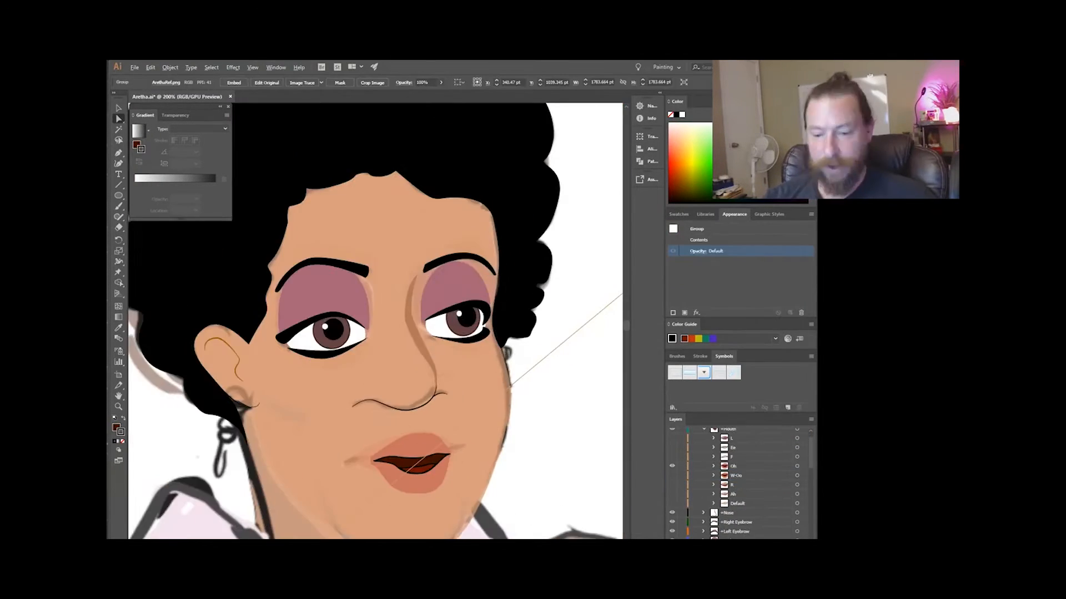
# Reshape the Oh lips and mouth interior into a taller, rounded opening.
pyautogui.click(714, 479)
pyautogui.scroll(2, 420, 463)
pyautogui.click(421, 438)
pyautogui.scroll(-3, 738, 483)
pyautogui.click(811, 420)
pyautogui.scroll(2, 738, 483)
pyautogui.moveTo(449, 453); pyautogui.dragTo(443, 440)
pyautogui.moveTo(398, 461)
pyautogui.mouseDown()
pyautogui.moveTo(399, 450)
pyautogui.moveTo(409, 463)
pyautogui.mouseUp()
pyautogui.scroll(1, 357, 468)
pyautogui.moveTo(516, 504); pyautogui.dragTo(515, 509)
pyautogui.hscroll(1, 449, 488)
# Adjust the tongue path's anchor points to follow the lower edge of the Oh mouth opening.
pyautogui.click(452, 493)
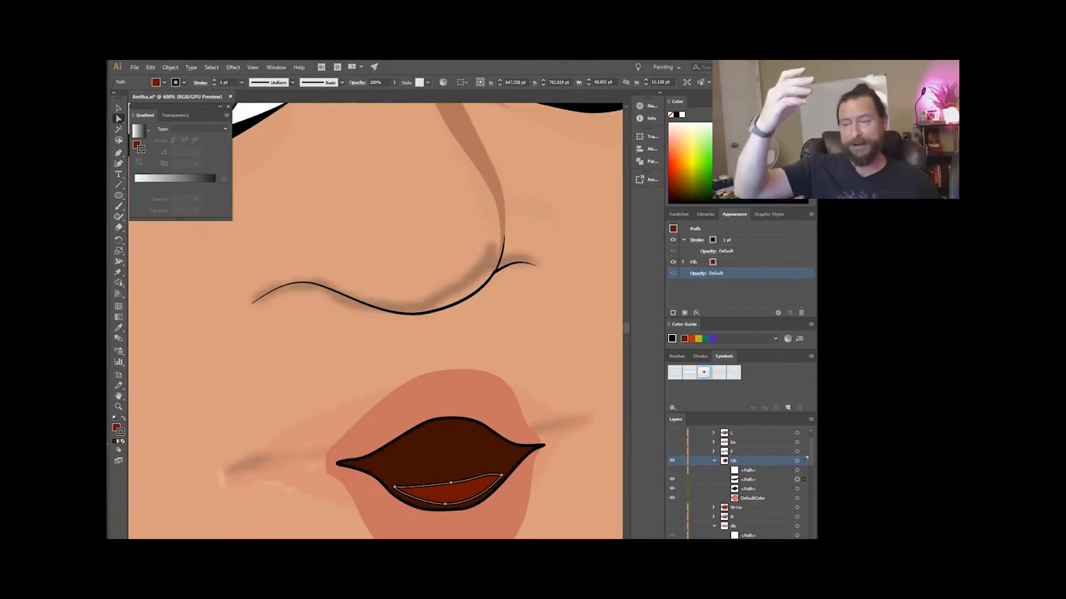
pyautogui.scroll(2, 501, 475)
pyautogui.moveTo(496, 461); pyautogui.dragTo(512, 472)
pyautogui.scroll(2, 511, 471)
pyautogui.scroll(-3, 444, 407)
# Show the teeth path in the Oh mouth and reshape it to fill the upper part of the opening.
pyautogui.click(673, 470)
pyautogui.moveTo(190, 433); pyautogui.dragTo(269, 431)
pyautogui.scroll(-2, 333, 444)
pyautogui.click(410, 423)
pyautogui.scroll(2, 432, 421)
pyautogui.moveTo(436, 421); pyautogui.dragTo(413, 362)
pyautogui.hscroll(3, 378, 367)
pyautogui.moveTo(499, 369); pyautogui.dragTo(350, 368)
pyautogui.moveTo(394, 409); pyautogui.dragTo(411, 405)
pyautogui.scroll(-2, 411, 405)
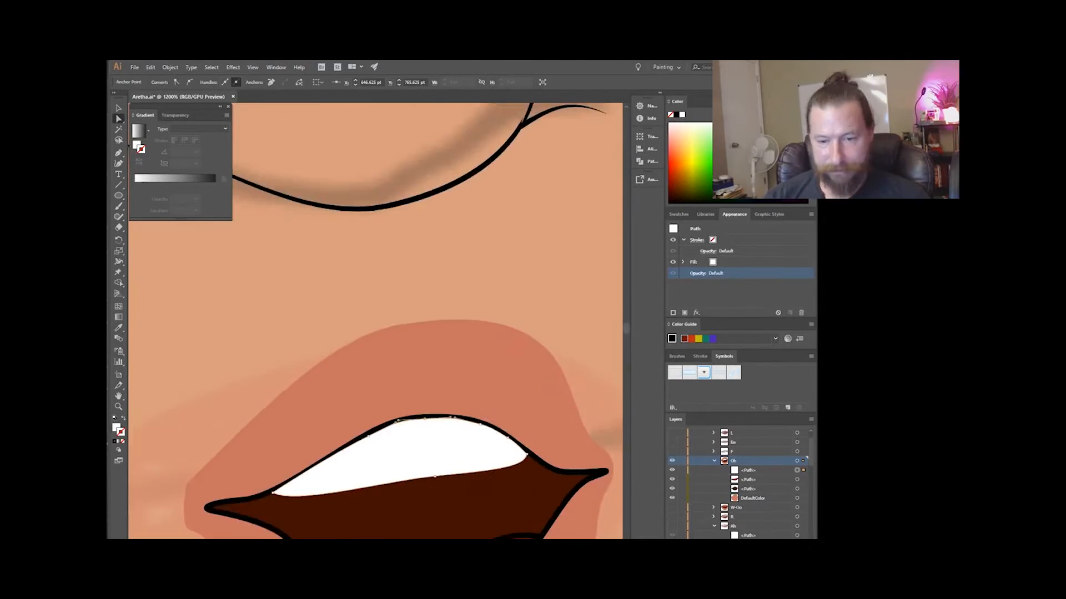
# Hide the open mouth shapes and trace the closed lip line with the Pen tool in the +Mouth layer.
pyautogui.scroll(-9, 432, 400)
pyautogui.scroll(7, 432, 407)
pyautogui.scroll(-2, 468, 384)
pyautogui.click(672, 479)
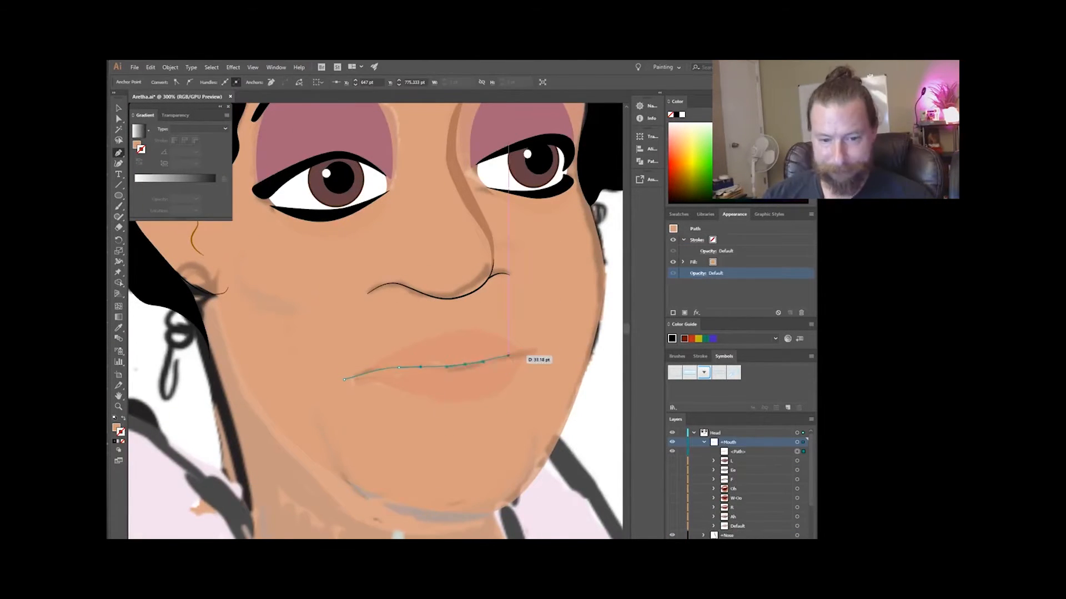
pyautogui.click(536, 351)
pyautogui.scroll(1, 467, 361)
pyautogui.click(713, 262)
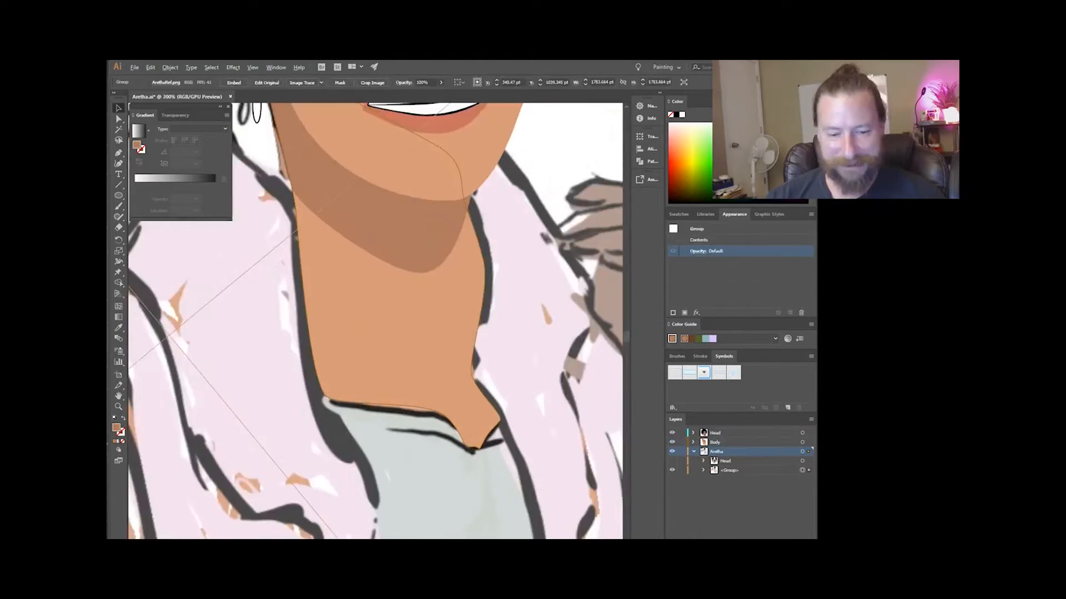
# Trace the tan skin shape of the neck, shoulder and torso in the Body layer, following the sketch.
pyautogui.scroll(-3, 422, 333)
pyautogui.click(714, 442)
pyautogui.click(379, 308)
pyautogui.click(344, 276)
pyautogui.click(311, 322)
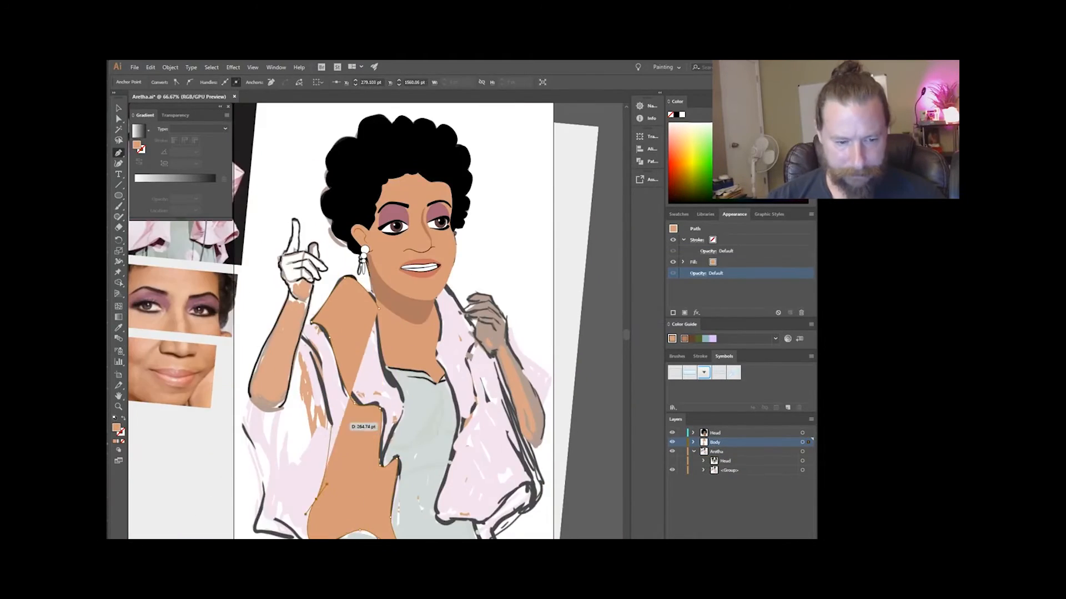
# Trace the pale pink shawl panel and collar on the raised-arm side in the Body layer.
pyautogui.press('p')
pyautogui.hscroll(-3, 388, 333)
pyautogui.moveTo(449, 318); pyautogui.dragTo(439, 322)
pyautogui.moveTo(406, 332); pyautogui.dragTo(400, 340)
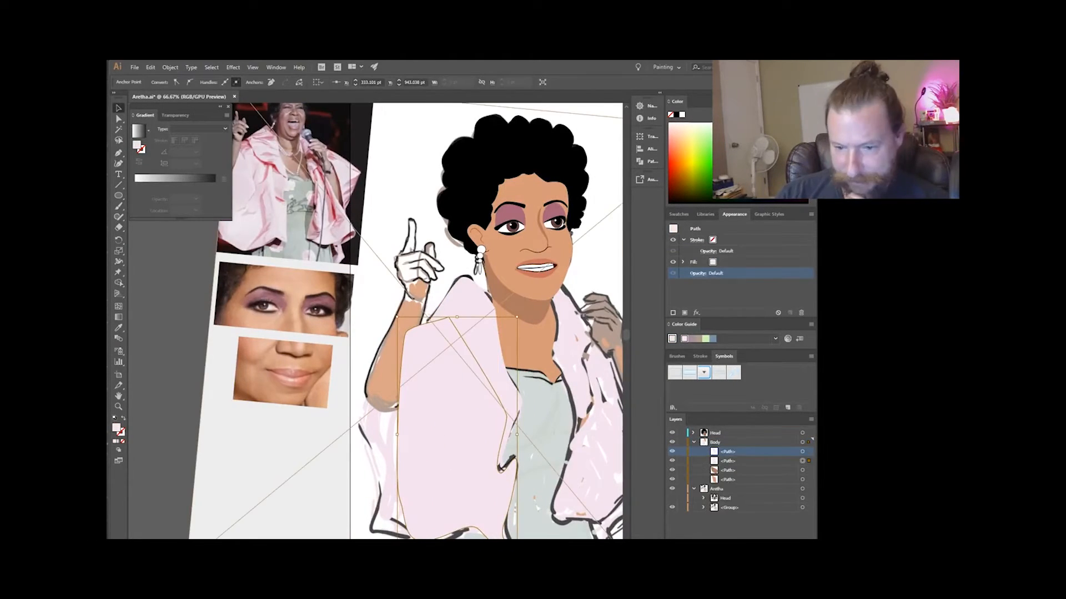
pyautogui.click(672, 489)
pyautogui.click(672, 489)
pyautogui.scroll(1, 500, 333)
pyautogui.scroll(-2, 422, 333)
pyautogui.scroll(1, 422, 333)
pyautogui.press('a')
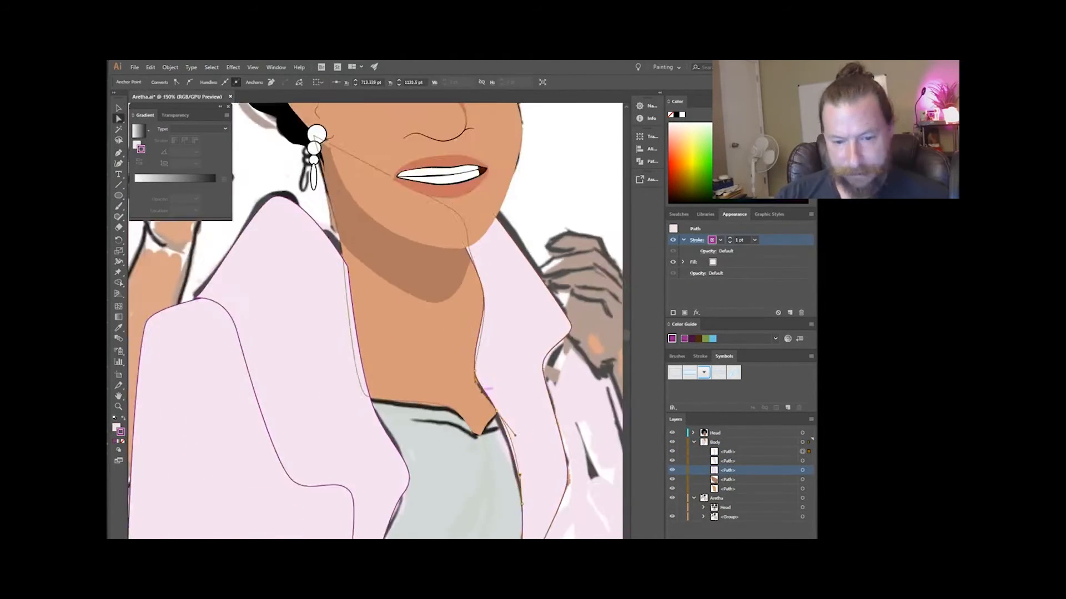
# Trace the pale pink shawl panel on the microphone side and set its opacity to 72%.
pyautogui.scroll(-2, 503, 284)
pyautogui.press('p')
pyautogui.moveTo(510, 285); pyautogui.dragTo(522, 291)
pyautogui.click(505, 471)
pyautogui.scroll(2, 500, 389)
pyautogui.moveTo(520, 458); pyautogui.dragTo(452, 458)
pyautogui.click(446, 411)
pyautogui.scroll(-2, 500, 333)
pyautogui.click(473, 209)
pyautogui.click(698, 273)
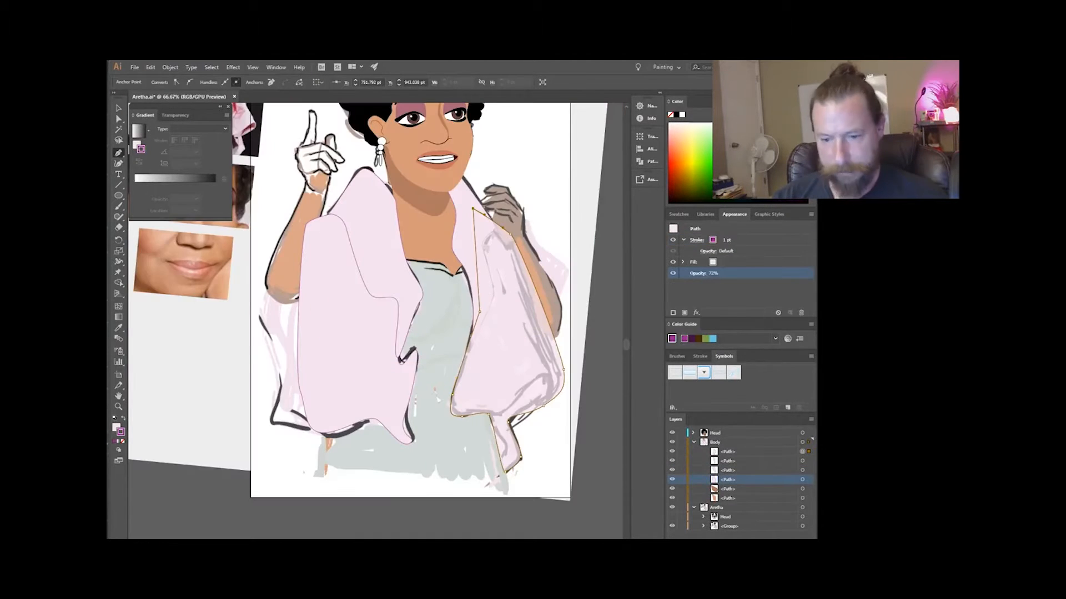
# Hide the shawl paths covering the raised arm and trace the forearm outline over the sketch.
pyautogui.click(672, 470)
pyautogui.click(672, 488)
pyautogui.scroll(1, 333, 333)
pyautogui.click(367, 256)
pyautogui.click(345, 337)
pyautogui.click(330, 416)
pyautogui.click(286, 431)
pyautogui.click(273, 403)
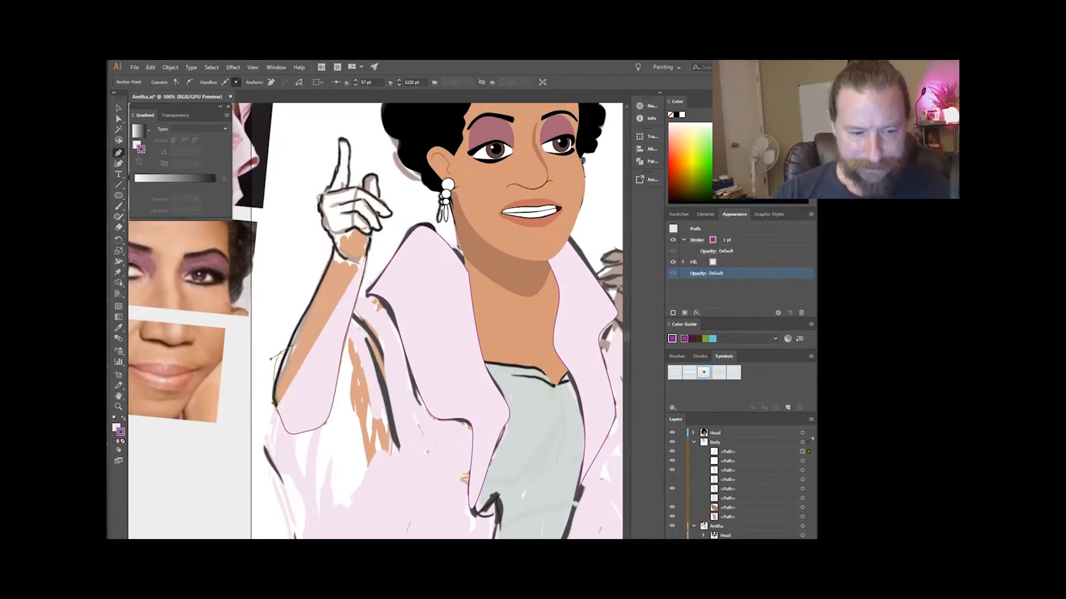
# Trace the raised hand and pointing finger with the Pen tool and lower the shape's opacity to reveal the sketch.
pyautogui.click(672, 452)
pyautogui.scroll(2, 329, 166)
pyautogui.press('p')
pyautogui.click(363, 360)
pyautogui.click(309, 227)
pyautogui.click(345, 201)
pyautogui.click(369, 246)
pyautogui.moveTo(439, 274); pyautogui.dragTo(447, 286)
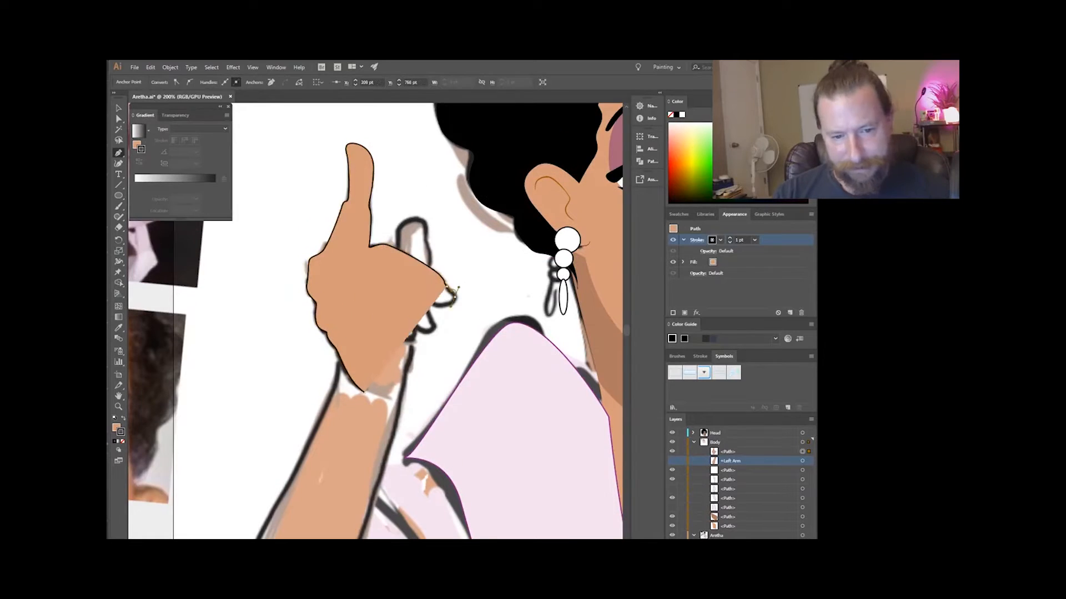
pyautogui.write('0')
pyautogui.press('Return')
pyautogui.press('v')
# Draw the upper finger crease on the raised hand with no fill and a black stroke.
pyautogui.click(697, 240)
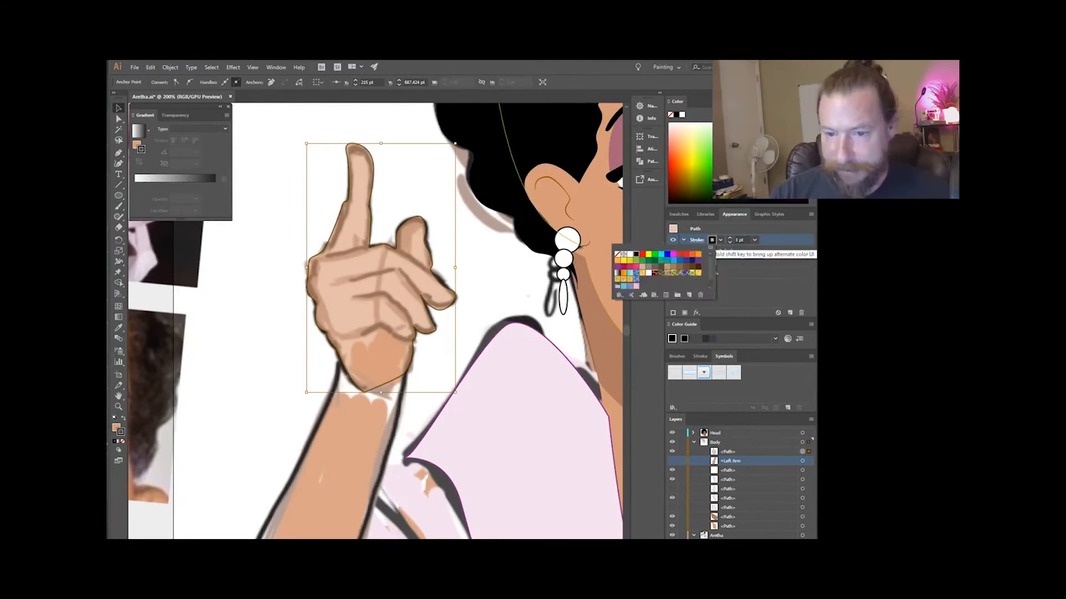
pyautogui.press('/')
pyautogui.click(500, 277)
pyautogui.doubleClick(116, 428)
pyautogui.click(666, 331)
pyautogui.click(737, 240)
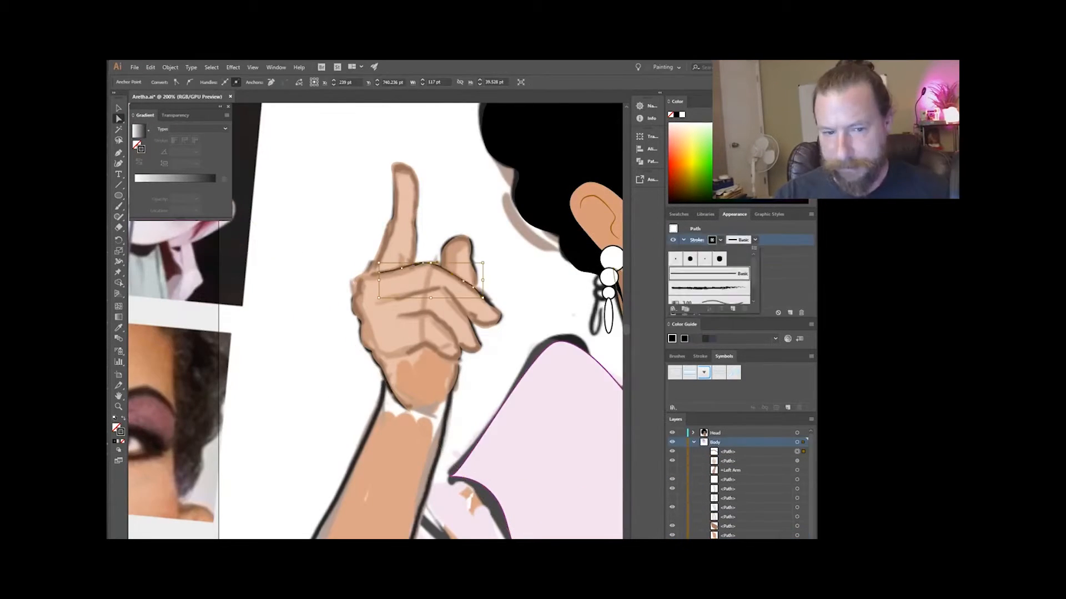
# Paint a second black crease line along the folded fingers of the raised hand.
pyautogui.scroll(2, 366, 278)
pyautogui.scroll(-1, 366, 277)
pyautogui.press('a')
pyautogui.click(388, 192)
pyautogui.press('b')
pyautogui.moveTo(322, 239); pyautogui.dragTo(436, 272)
pyautogui.click(696, 240)
pyautogui.click(666, 378)
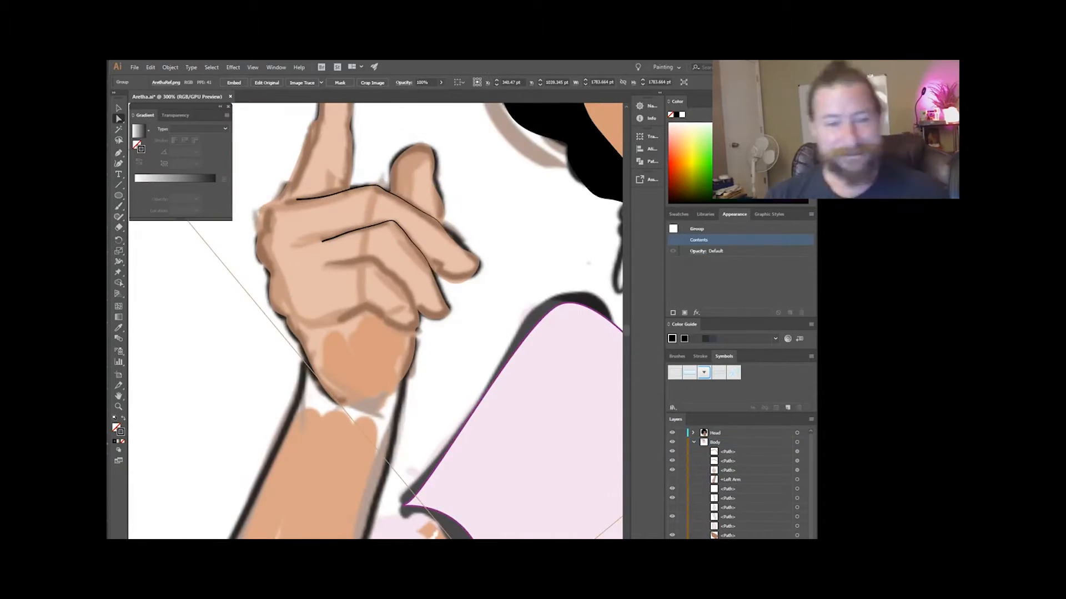
# Name the new arm layer +Right Arm.
pyautogui.scroll(-1, 432, 270)
pyautogui.press('v')
pyautogui.click(433, 270)
pyautogui.scroll(-4, 433, 270)
pyautogui.write('+Left Arm')
pyautogui.press('Return')
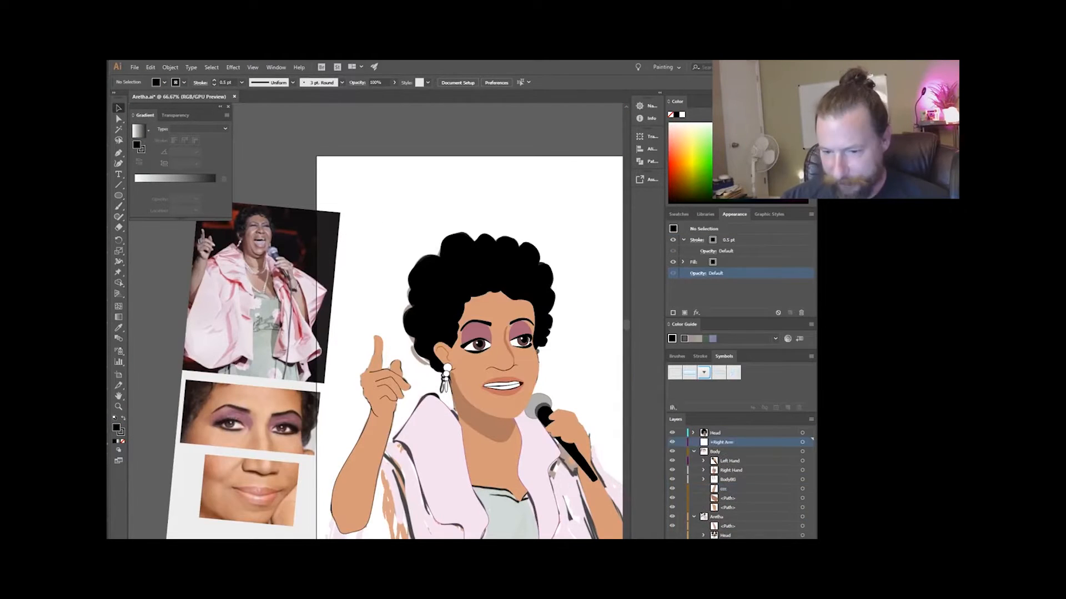
# Paint a thin black finger line on the hand holding the microphone.
pyautogui.press('b')
pyautogui.moveTo(434, 419)
pyautogui.mouseDown()
pyautogui.moveTo(472, 419)
pyautogui.moveTo(458, 425)
pyautogui.mouseUp()
pyautogui.hotkey('ctrl', '-')
pyautogui.click(755, 239)
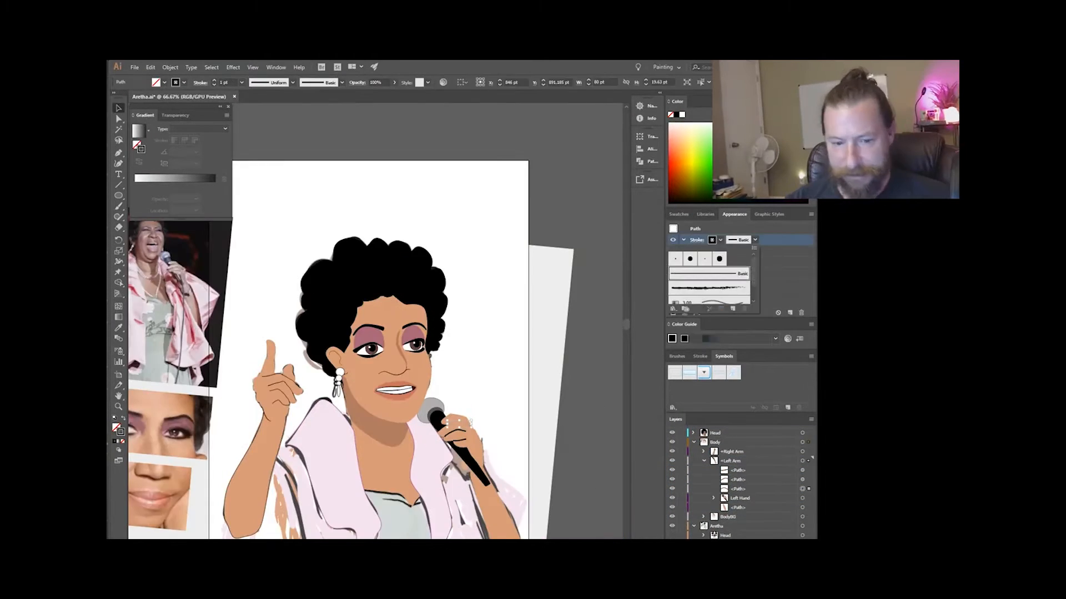
# Trace the shawl sleeve behind the microphone arm with the Pen tool in the +Left Arm layer.
pyautogui.hotkey('ctrl', '=')
pyautogui.hotkey('ctrl', '=')
pyautogui.hotkey('ctrl', '-')
pyautogui.hotkey('ctrl', '-')
pyautogui.hotkey('ctrl', '-')
pyautogui.press('p')
pyautogui.hotkey('ctrl', '=')
pyautogui.hotkey('ctrl', '=')
pyautogui.click(478, 382)
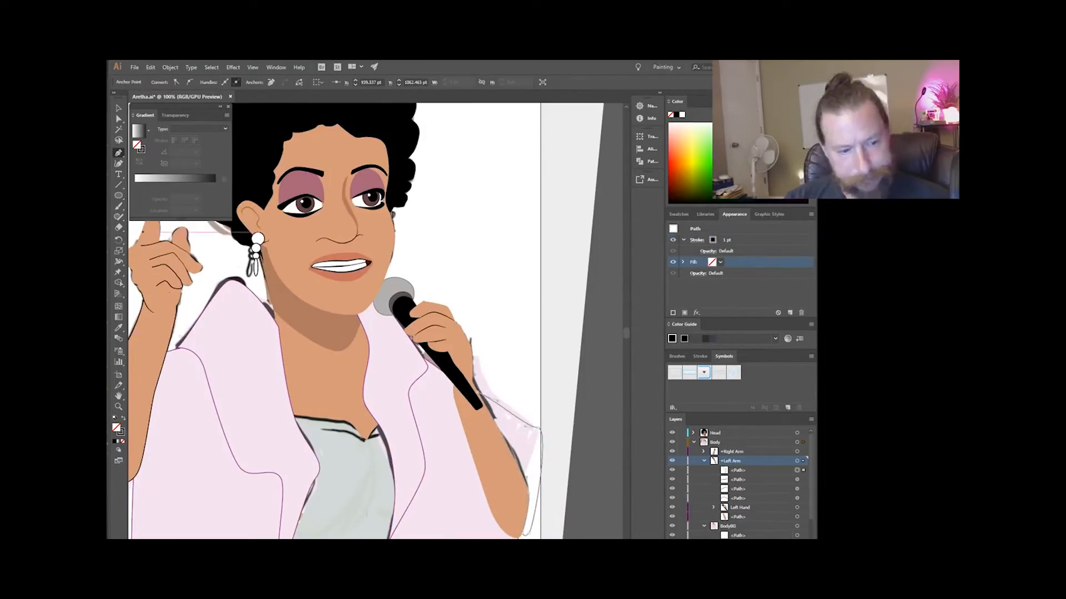
# Trace the shawl sleeve around the raised arm with the Pen tool in the +Right Arm layer.
pyautogui.hotkey('ctrl', '-')
pyautogui.hotkey('ctrl', '-')
pyautogui.click(731, 451)
pyautogui.hotkey('ctrl', '=')
pyautogui.hotkey('ctrl', '=')
pyautogui.click(356, 316)
pyautogui.scroll(-2, 355, 317)
pyautogui.click(355, 264)
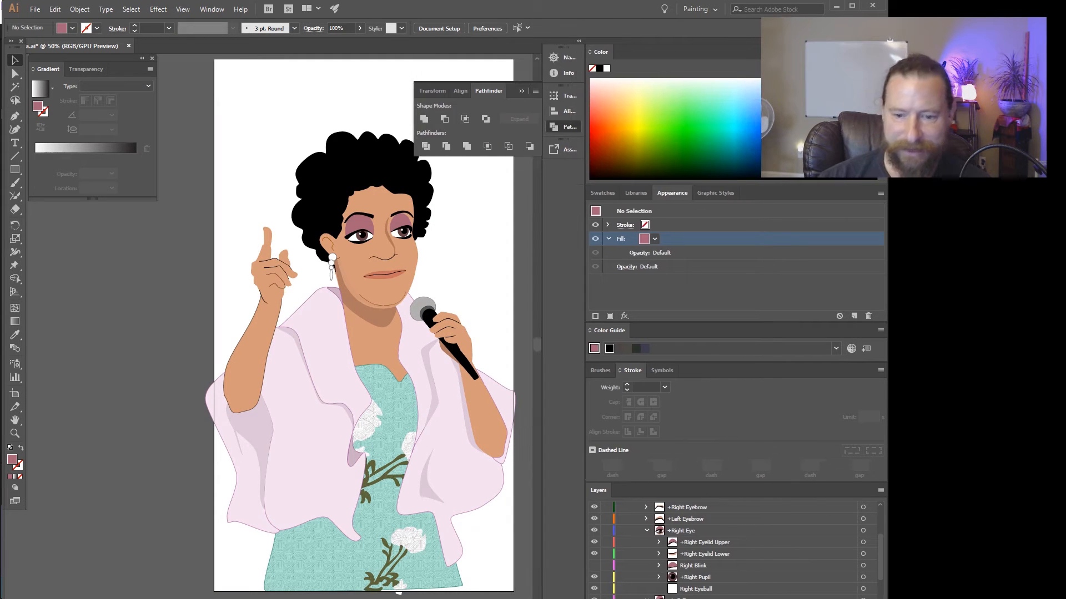
# Enlarge the Layers panel and collapse the Head layer to view the Body sublayers.
pyautogui.moveTo(804, 181); pyautogui.dragTo(805, 96)
pyautogui.scroll(2, 733, 471)
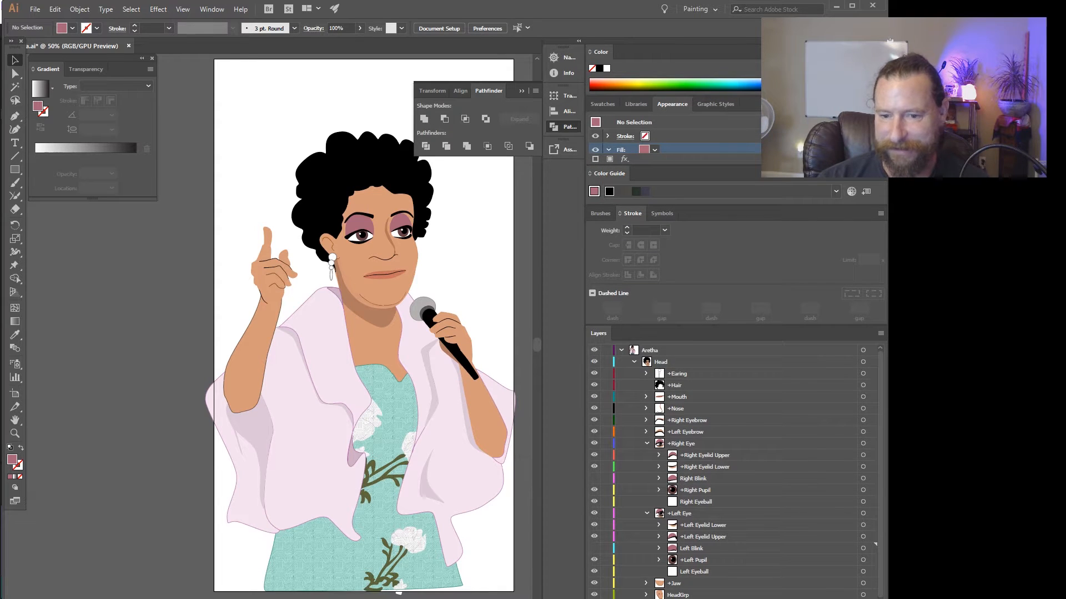
pyautogui.click(633, 362)
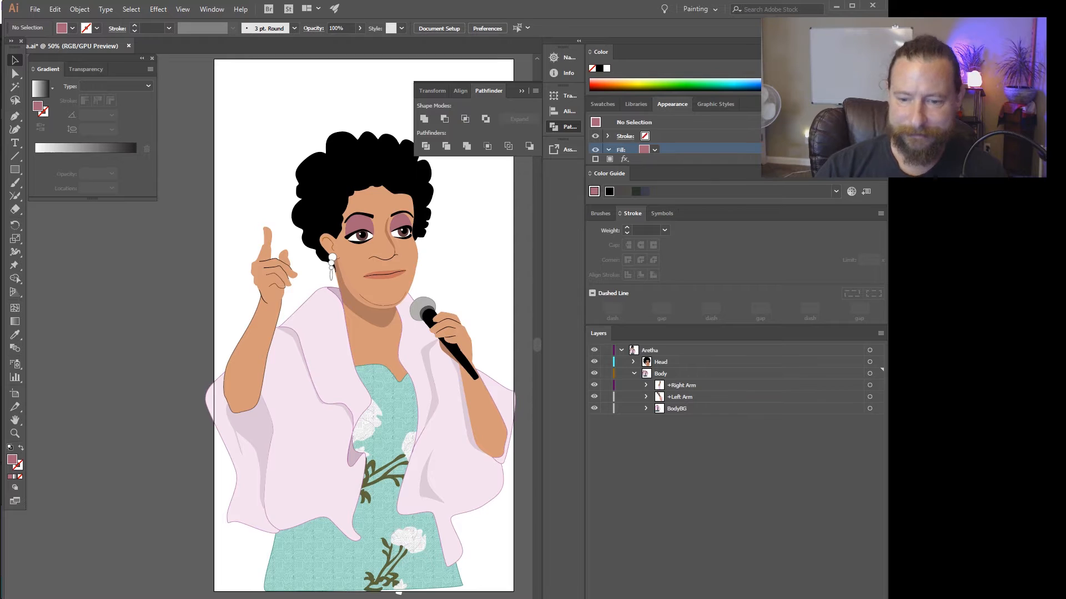
# Examine BodyBG and the +Left Arm contents by toggling their visibility and expanding the Left Hand sublayer.
pyautogui.click(594, 409)
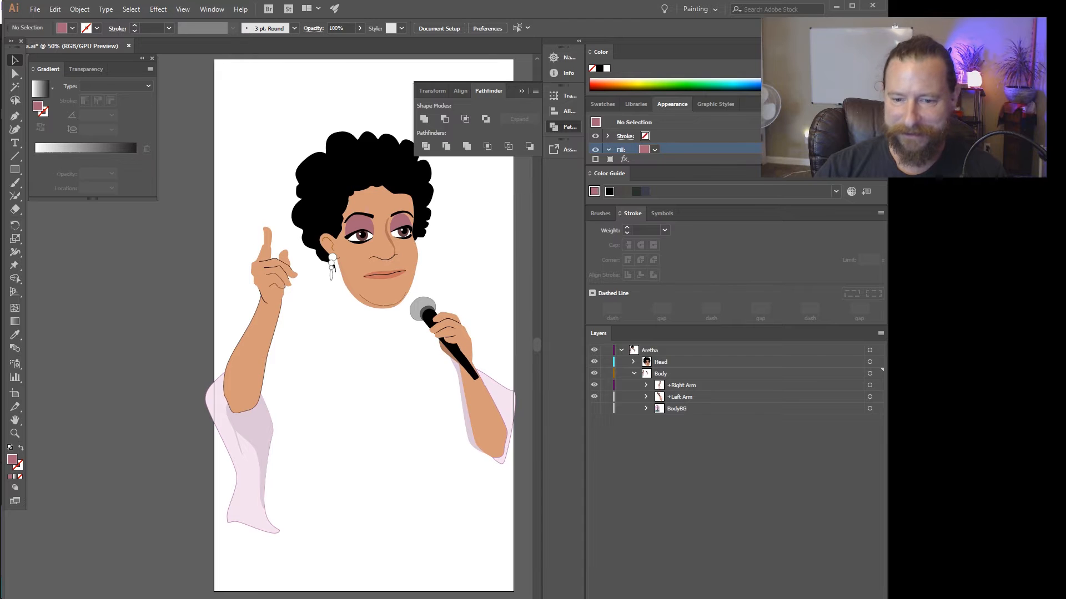
pyautogui.click(594, 408)
pyautogui.click(646, 397)
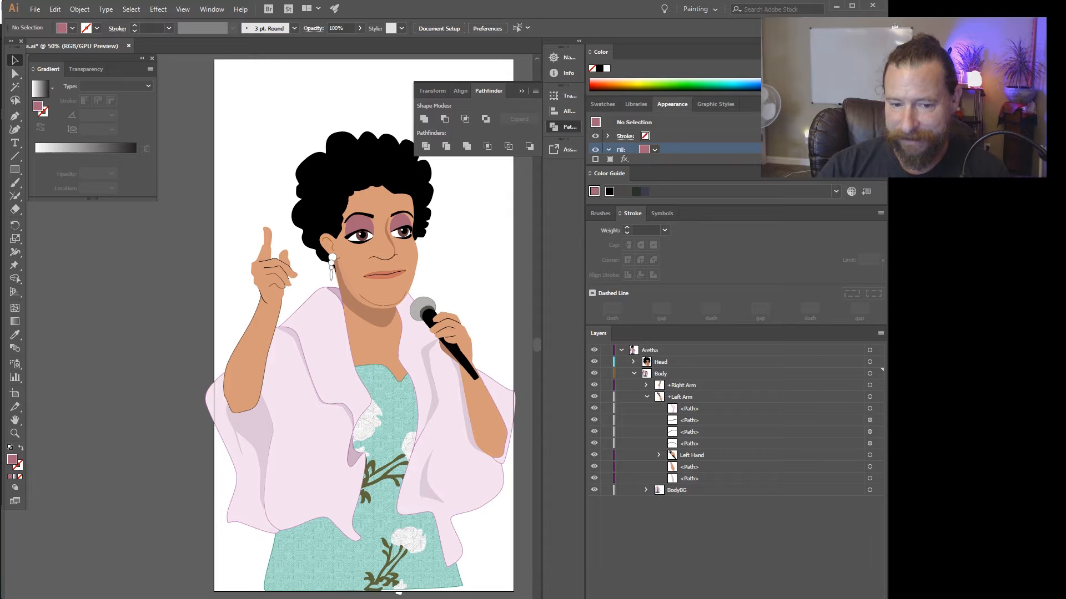
pyautogui.click(594, 409)
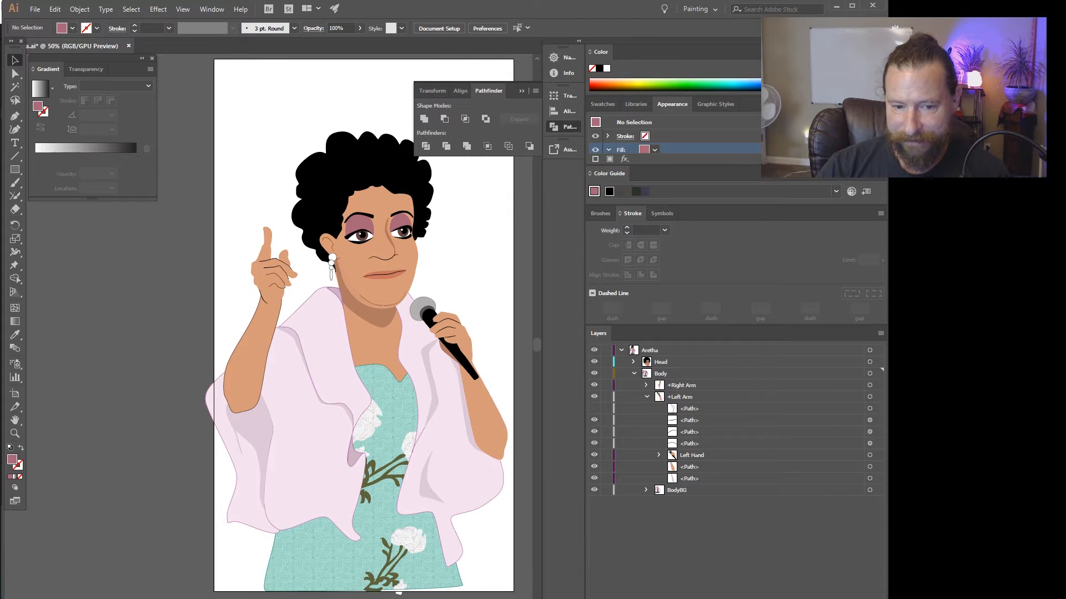
pyautogui.click(594, 408)
pyautogui.click(594, 408)
pyautogui.click(594, 408)
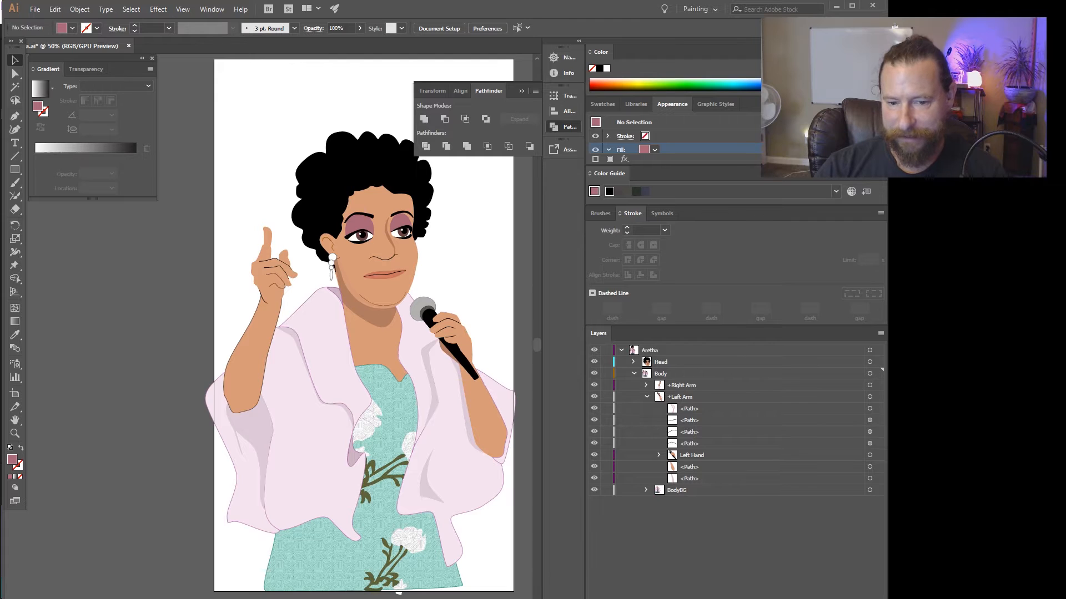
pyautogui.click(659, 455)
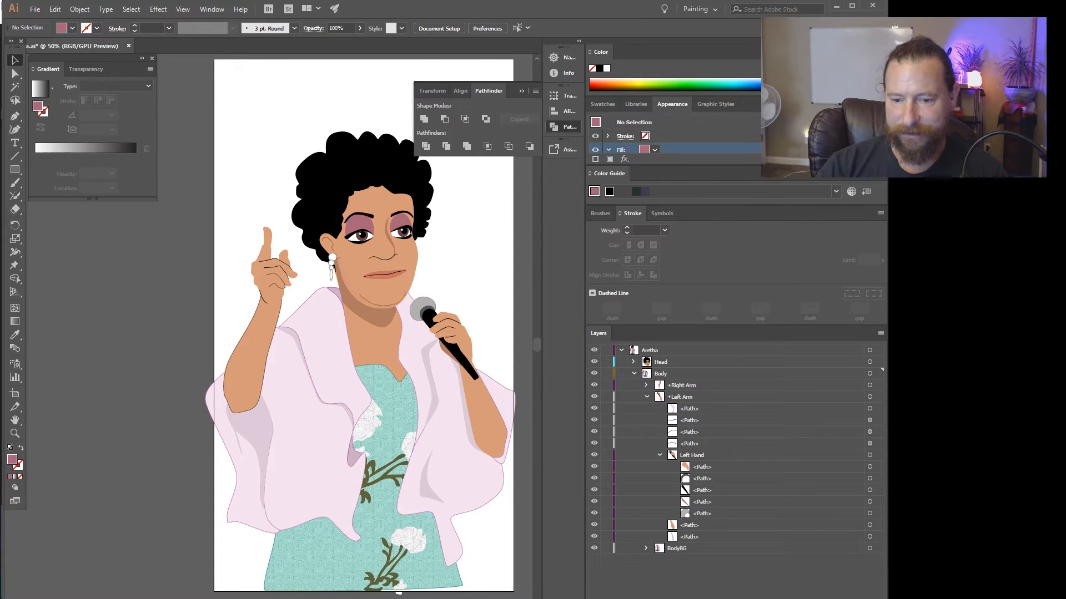
pyautogui.click(660, 455)
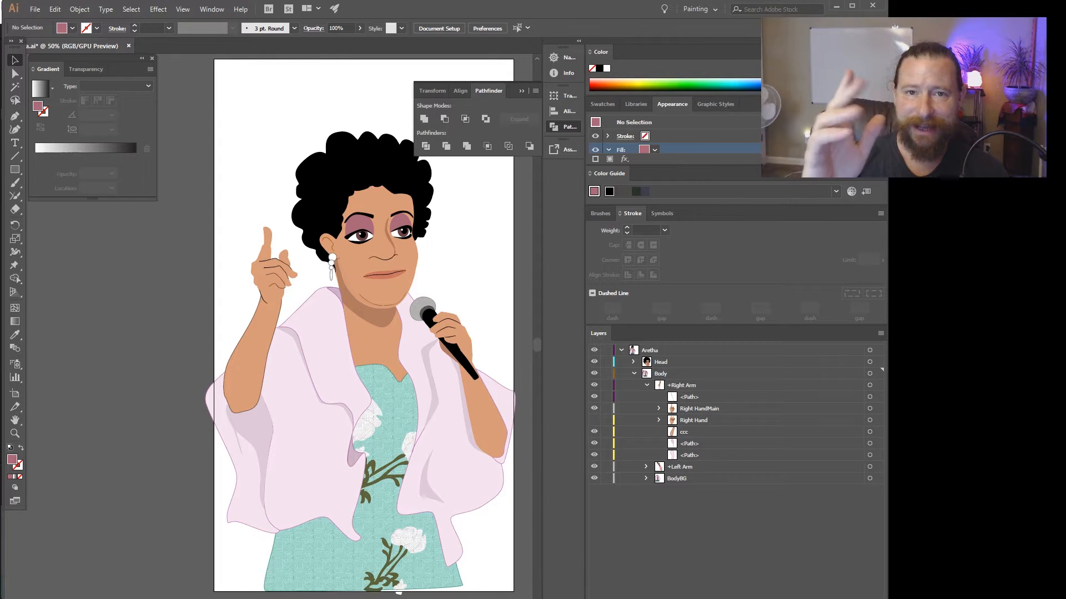
# Expand the Right Hand sublayer and show it in place of Right HandMain.
pyautogui.click(700, 409)
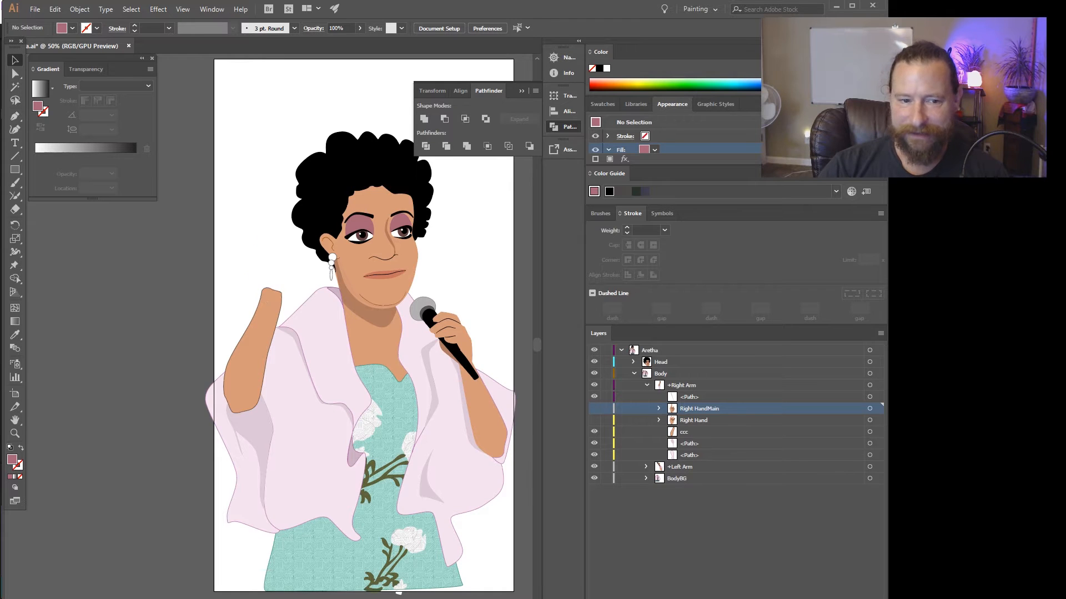
pyautogui.click(593, 409)
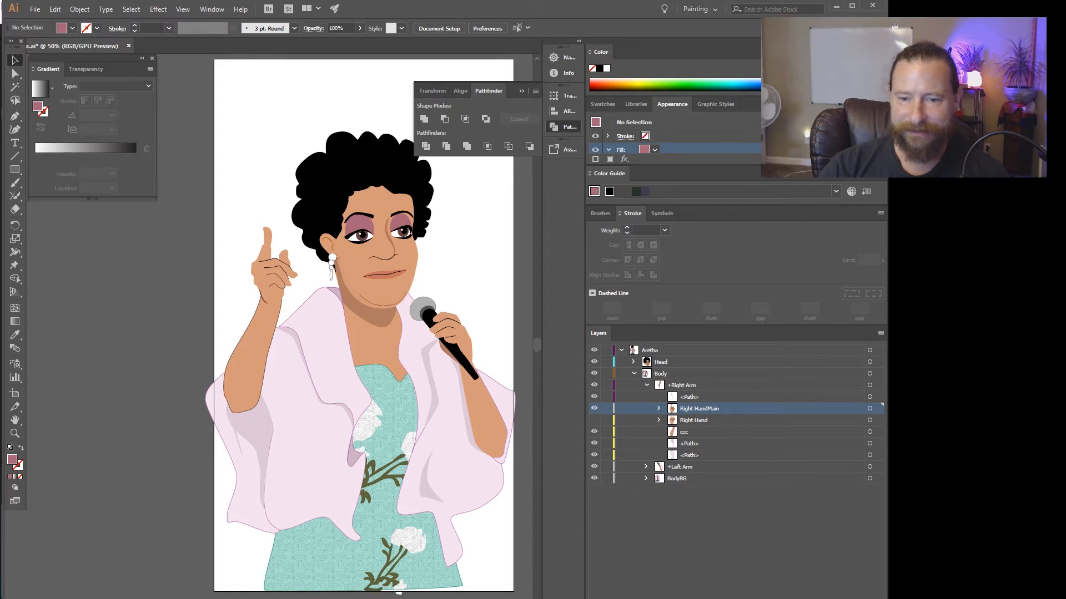
pyautogui.click(659, 420)
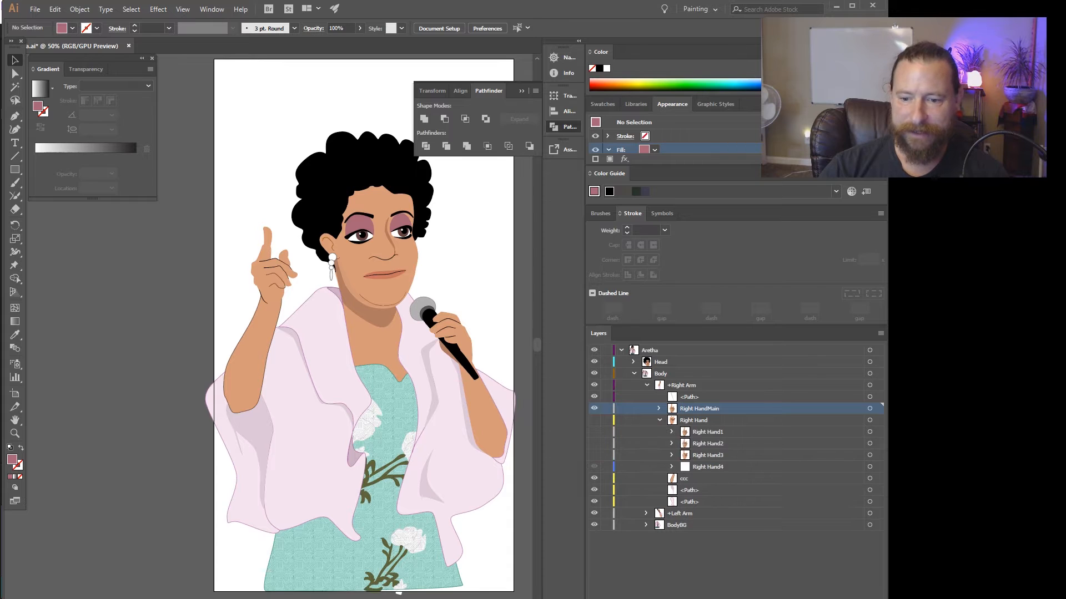
pyautogui.click(594, 408)
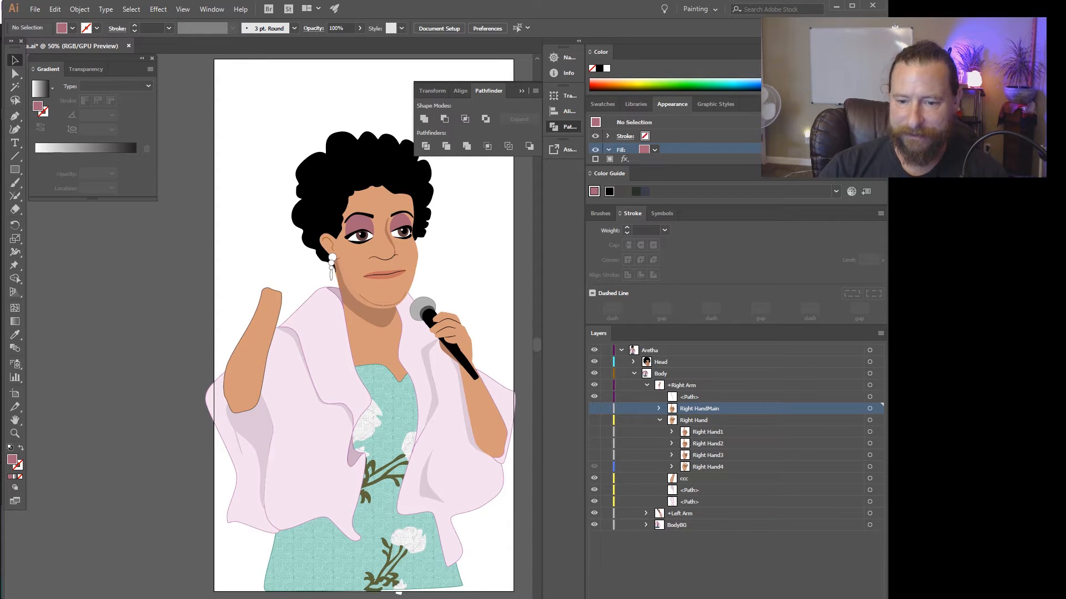
pyautogui.click(594, 420)
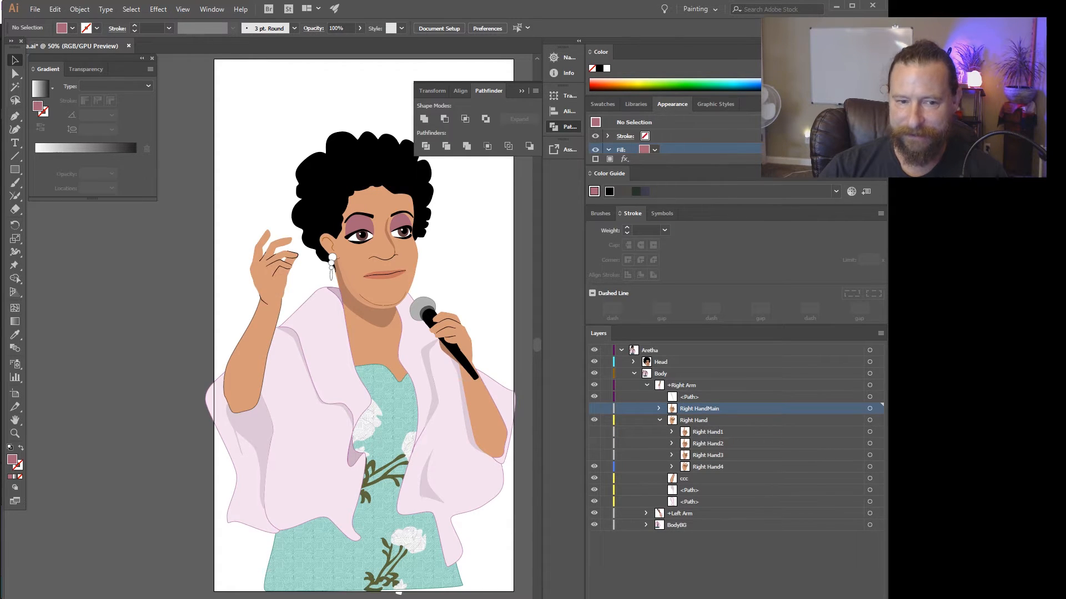
# Preview the alternate hand poses Right Hand1 through Right Hand4 by showing and hiding each one in turn.
pyautogui.click(594, 466)
pyautogui.click(594, 455)
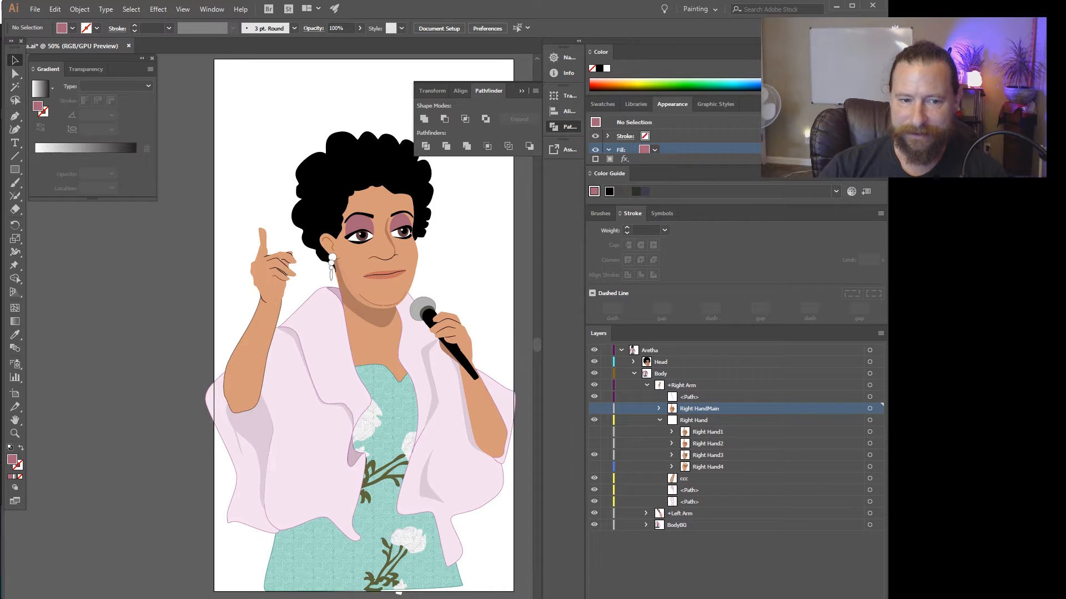
pyautogui.click(594, 455)
pyautogui.click(594, 443)
pyautogui.click(594, 443)
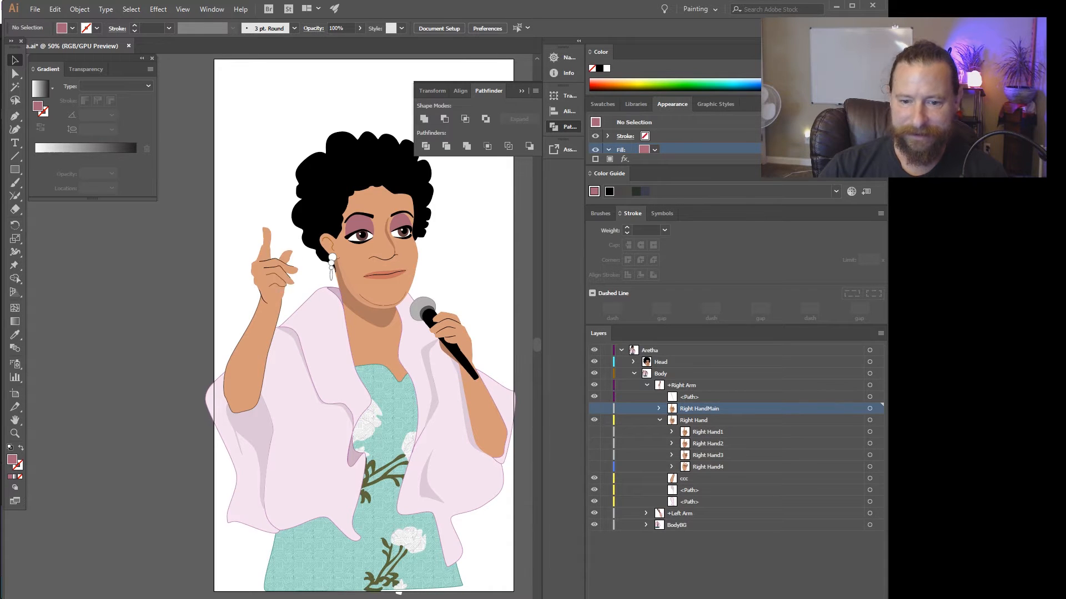
pyautogui.click(594, 432)
pyautogui.click(594, 431)
pyautogui.click(594, 444)
pyautogui.click(594, 443)
pyautogui.click(594, 432)
pyautogui.click(594, 432)
pyautogui.click(594, 443)
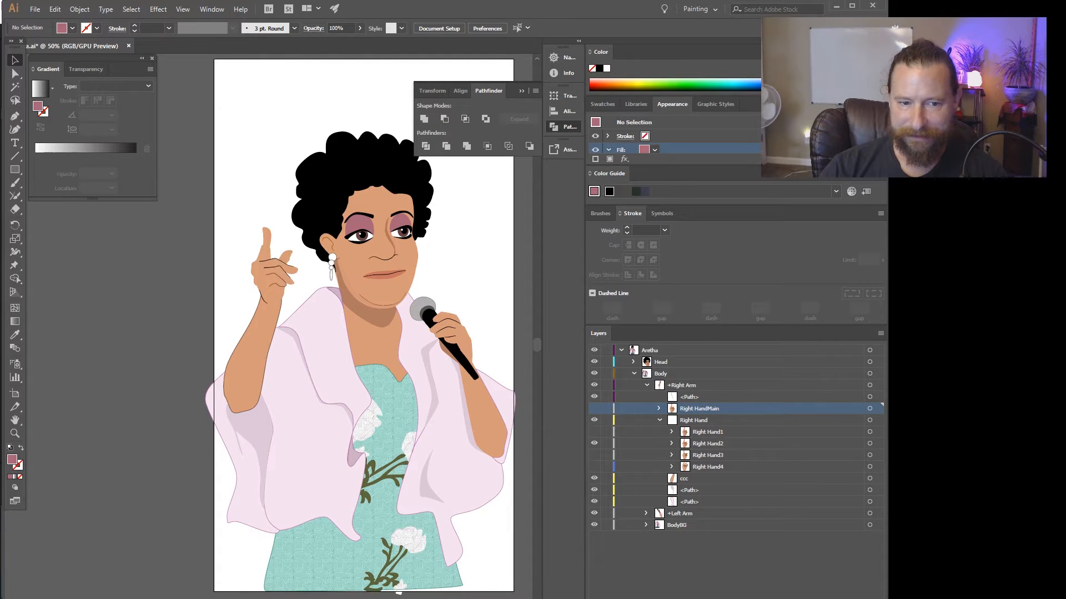
pyautogui.click(594, 444)
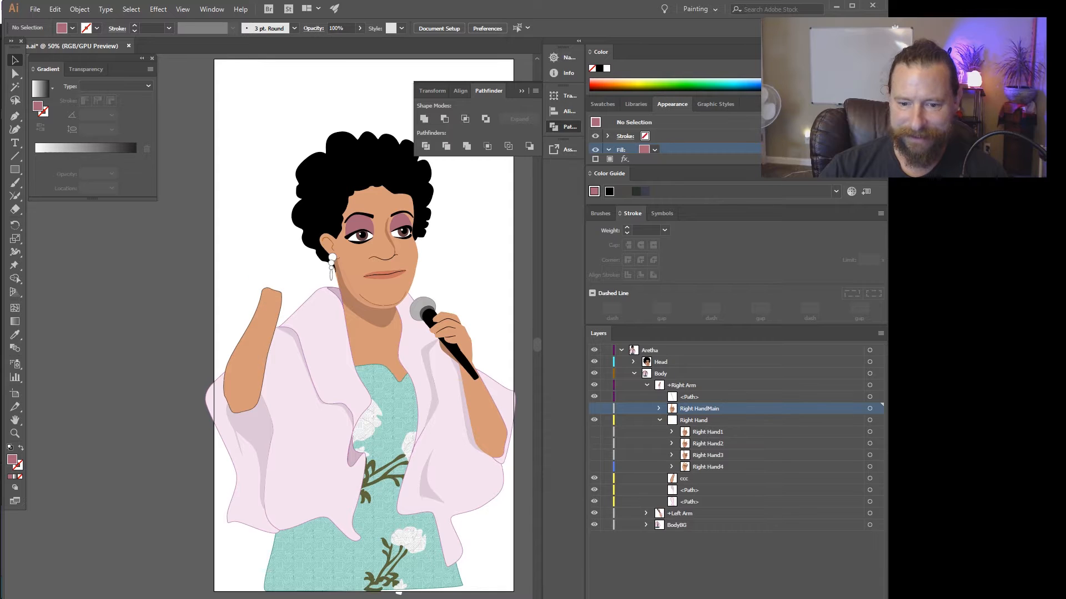
pyautogui.click(594, 455)
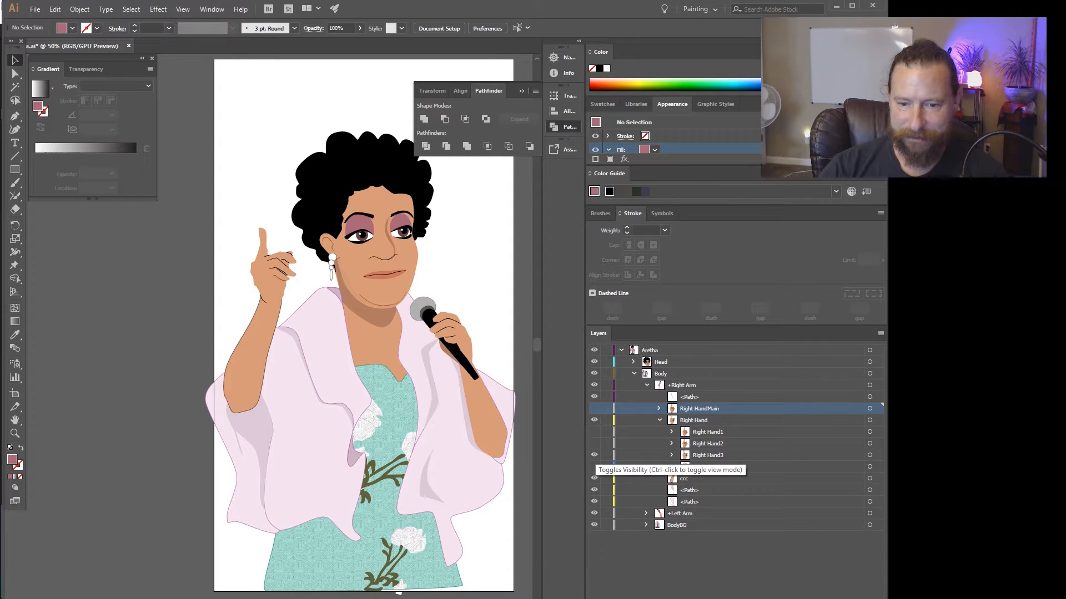
pyautogui.click(594, 455)
pyautogui.click(594, 467)
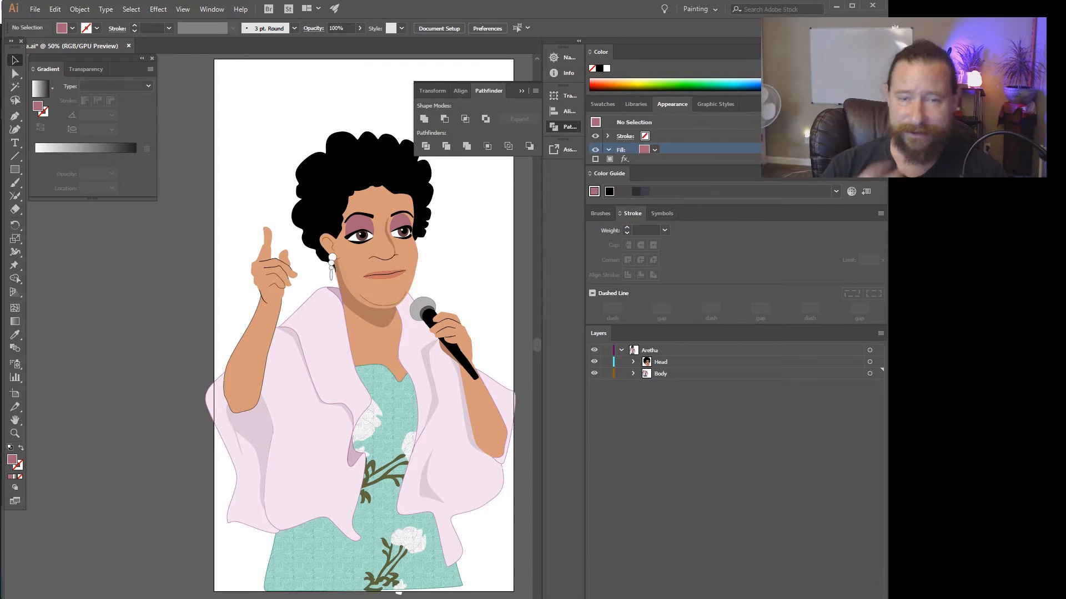
# Expand the Head layer and select the HeadGrp sublayer.
pyautogui.click(633, 362)
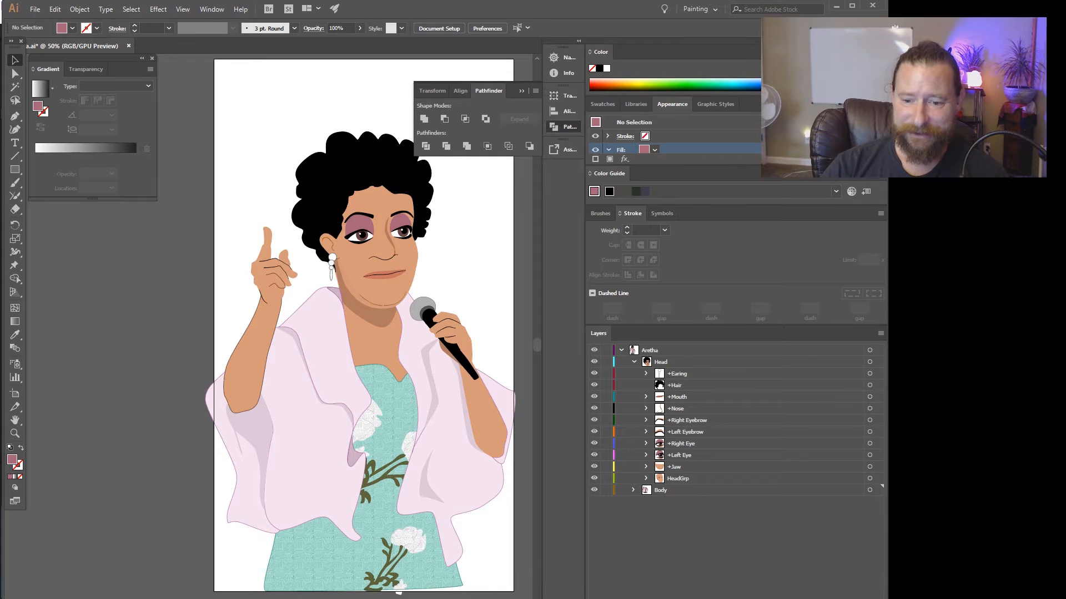
pyautogui.click(678, 478)
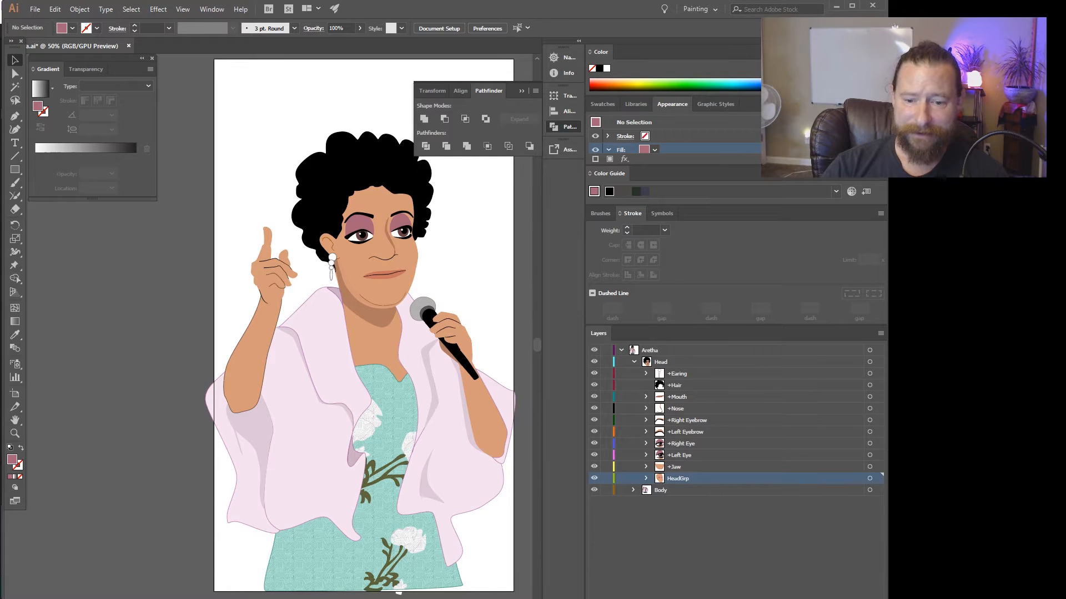
# Examine the HeadGrp, +Left Eye and +Right Eye layers by hiding and showing them again.
pyautogui.click(594, 478)
pyautogui.click(594, 479)
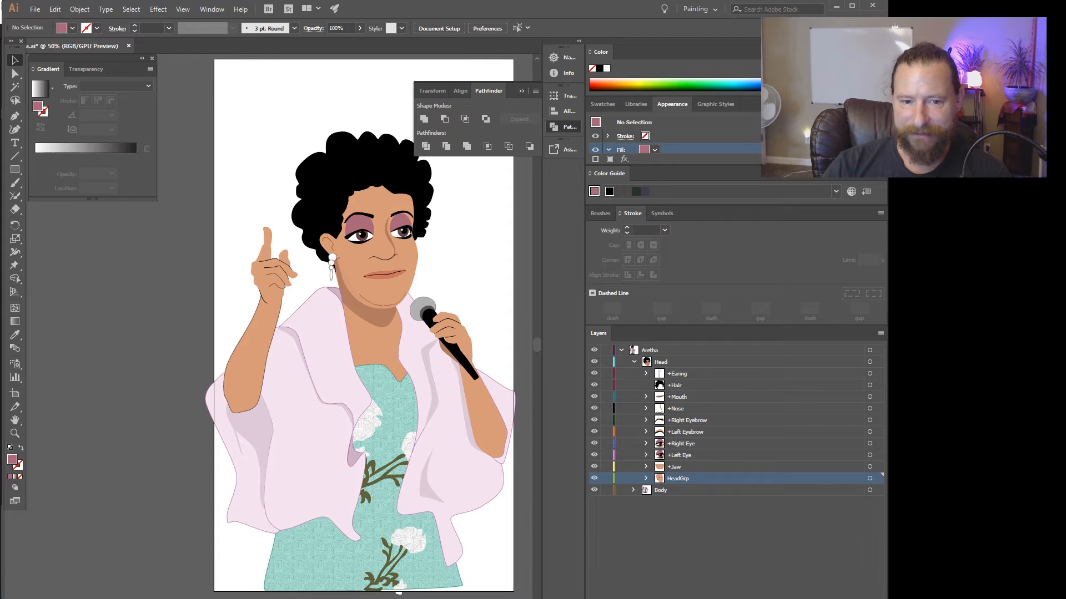
pyautogui.click(595, 456)
pyautogui.click(595, 444)
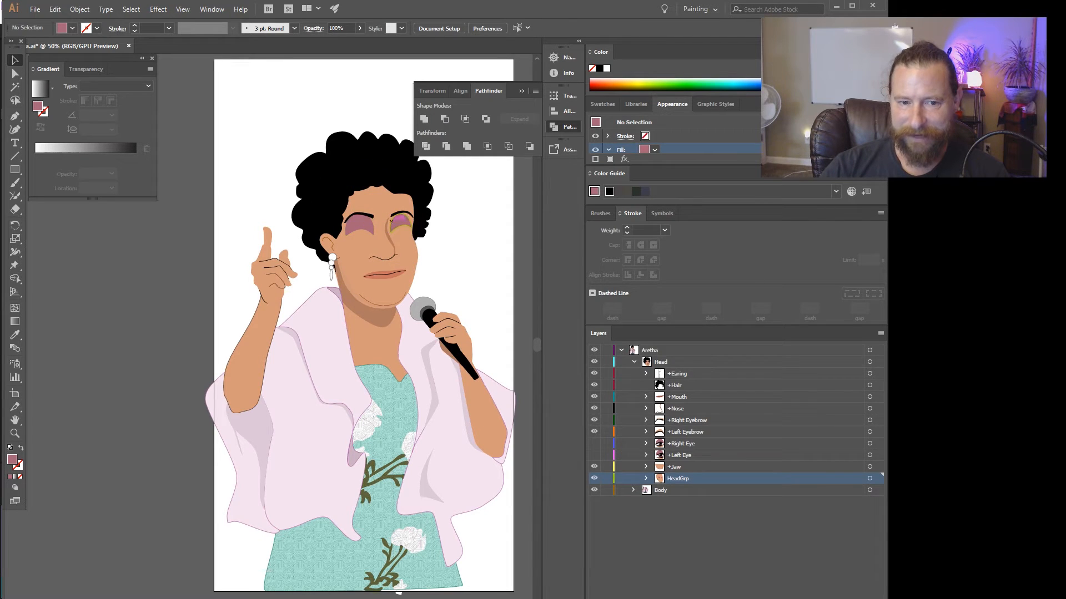
pyautogui.click(594, 455)
pyautogui.click(595, 443)
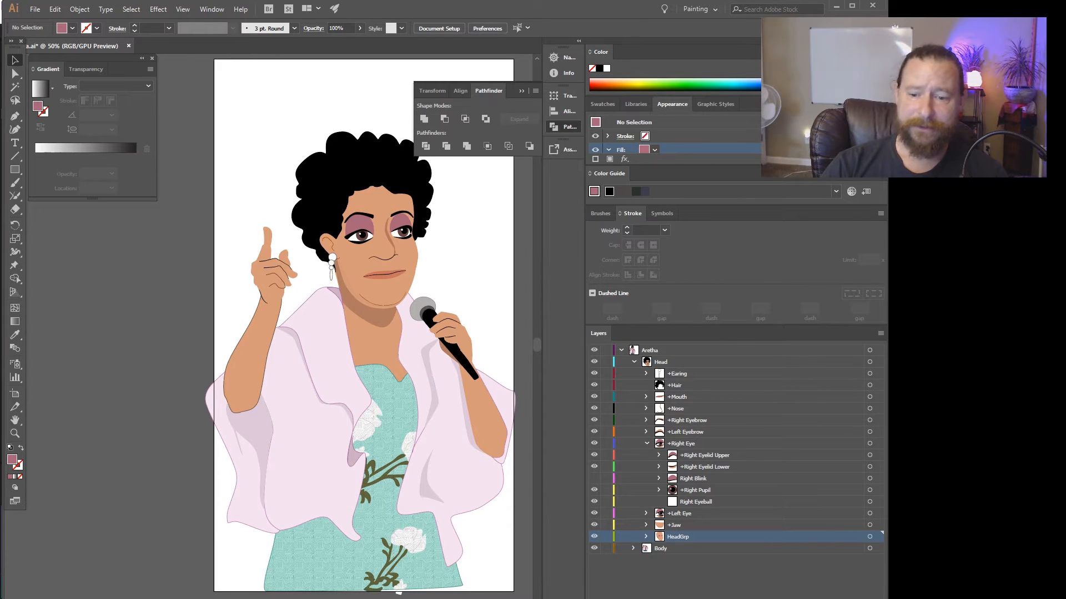
# Inspect the two paths inside +Right Eyelid Upper by toggling their visibility, and collapse the sublayer again.
pyautogui.click(704, 455)
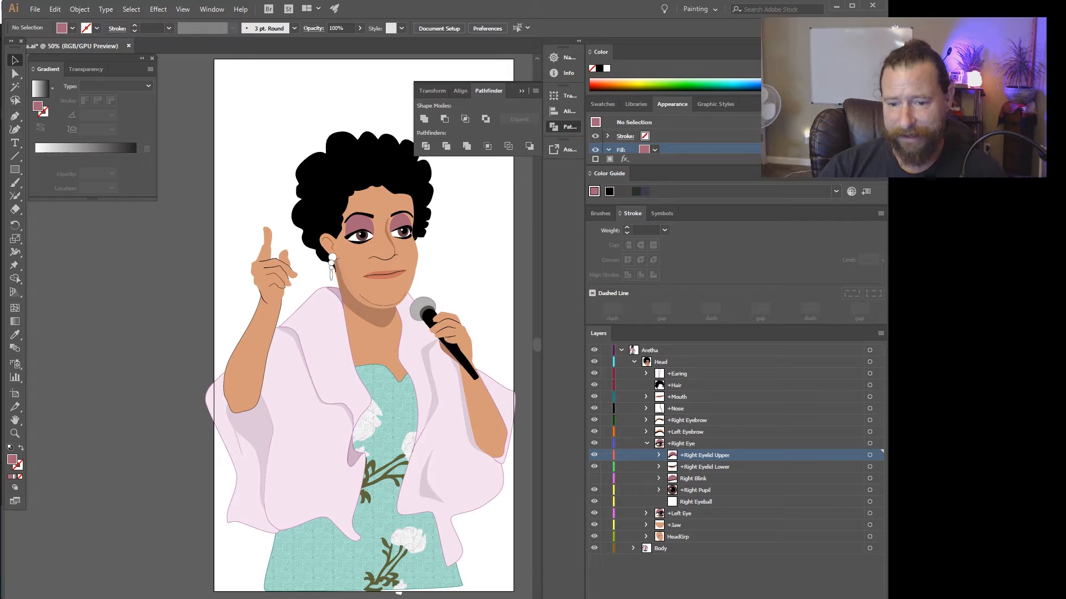
pyautogui.click(658, 455)
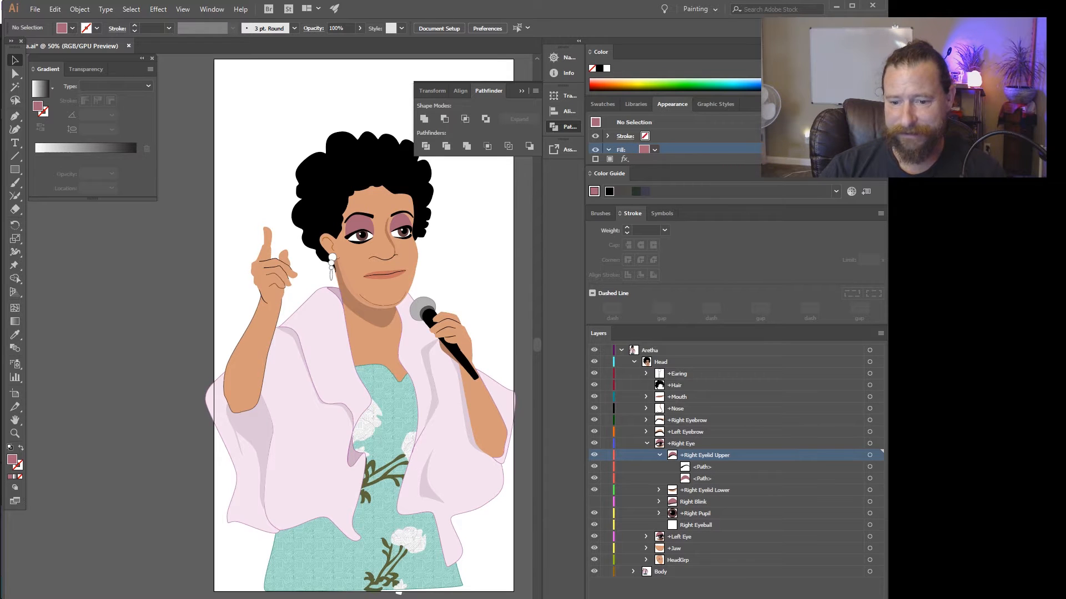
pyautogui.click(593, 467)
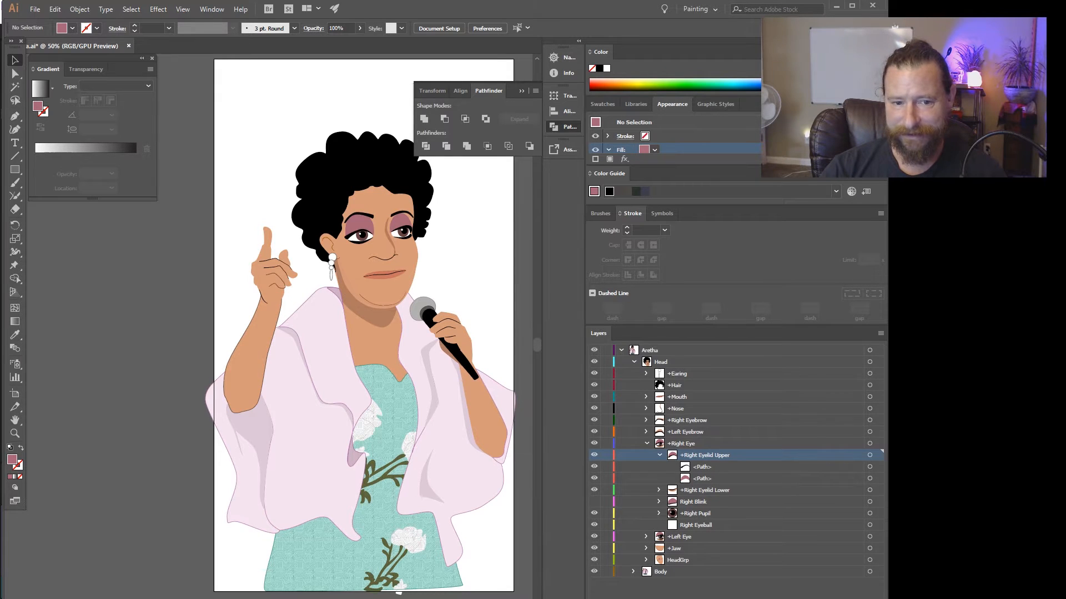
pyautogui.click(594, 478)
pyautogui.click(594, 478)
pyautogui.click(659, 456)
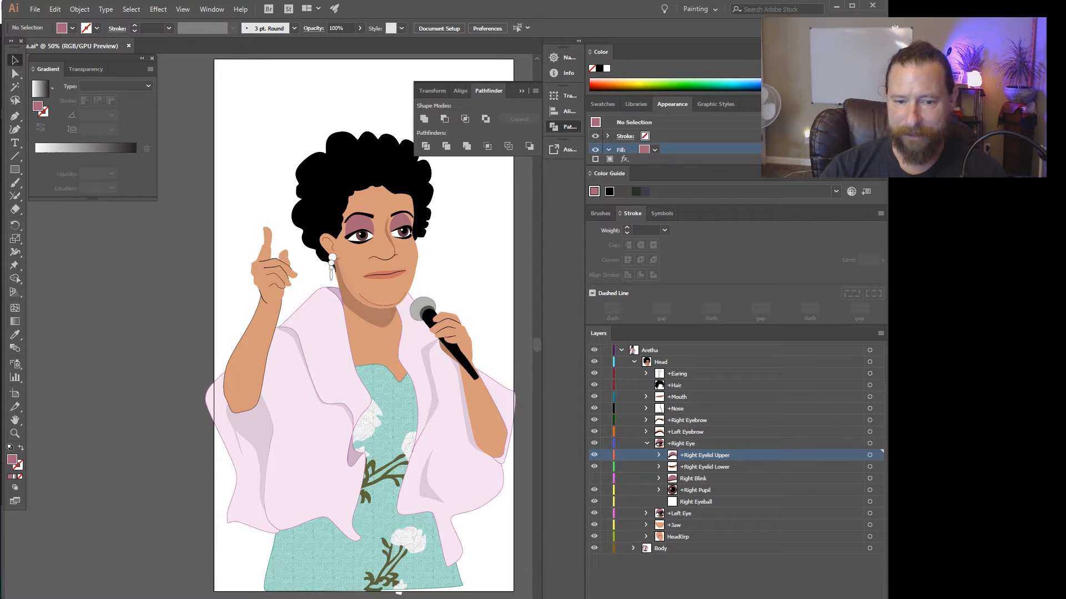
# Preview the Right Blink artwork, check the +Right Pupil and Right Eyeball sublayers, and collapse +Right Eye.
pyautogui.click(594, 478)
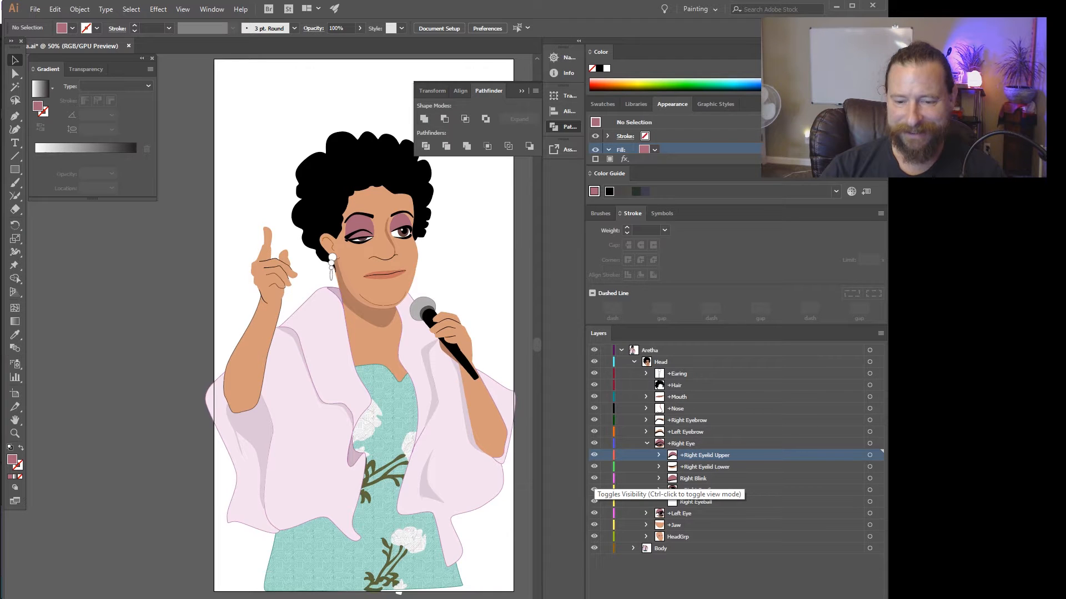
pyautogui.click(594, 478)
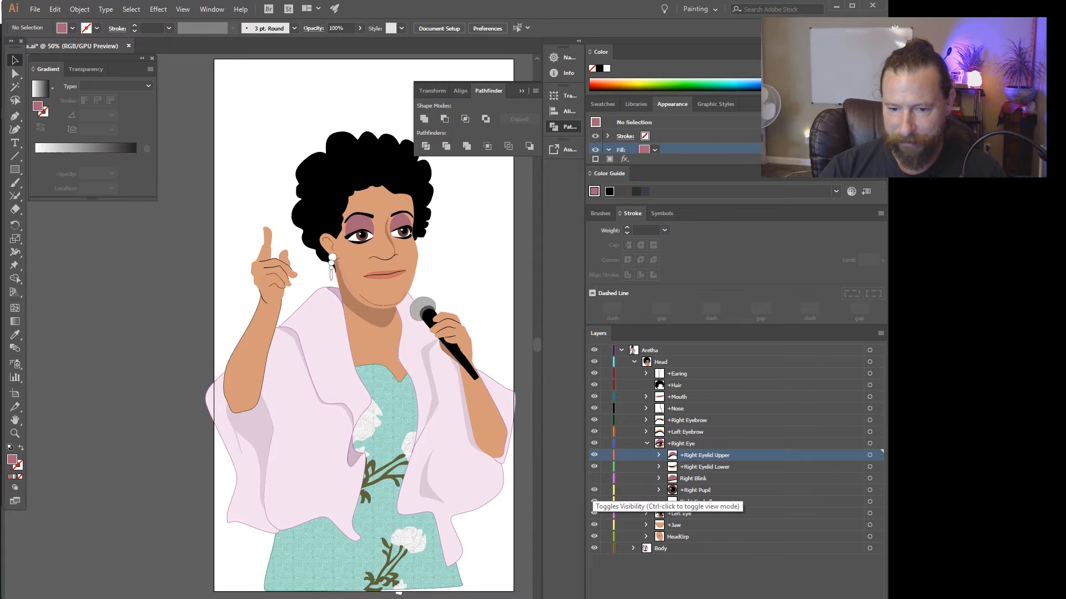
pyautogui.click(594, 490)
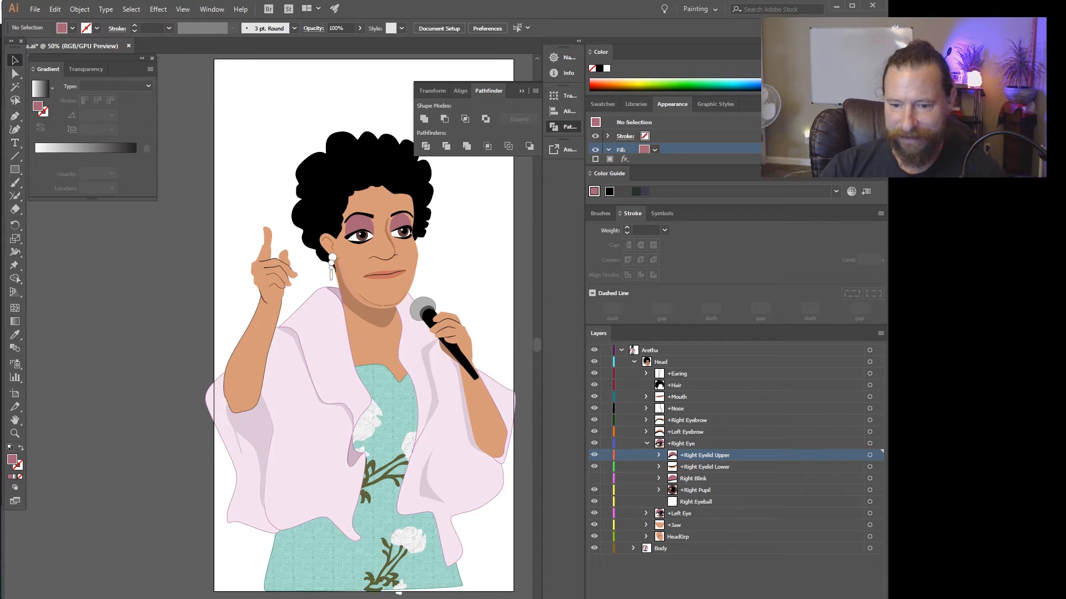
pyautogui.click(696, 502)
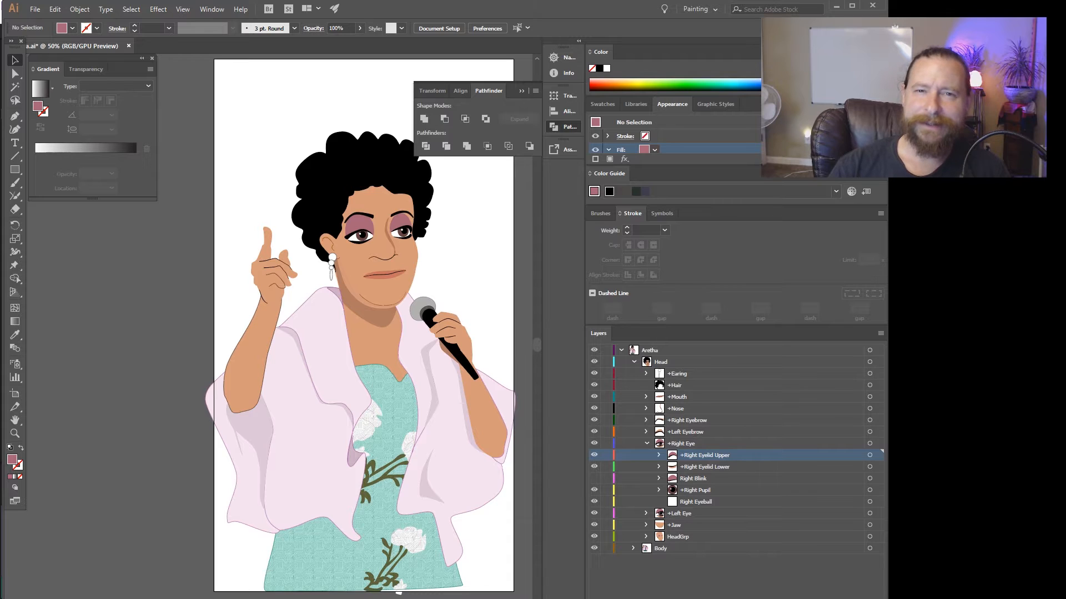
pyautogui.click(646, 444)
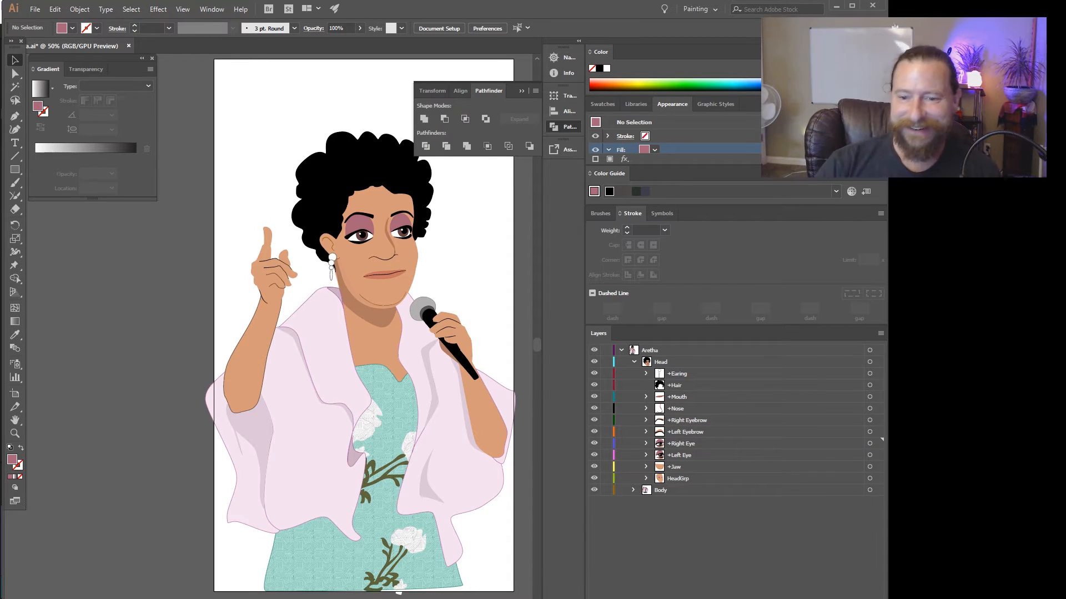
# Examine the +Hair and +Earing layers by selecting each and toggling its visibility.
pyautogui.click(674, 385)
pyautogui.click(594, 385)
pyautogui.click(594, 385)
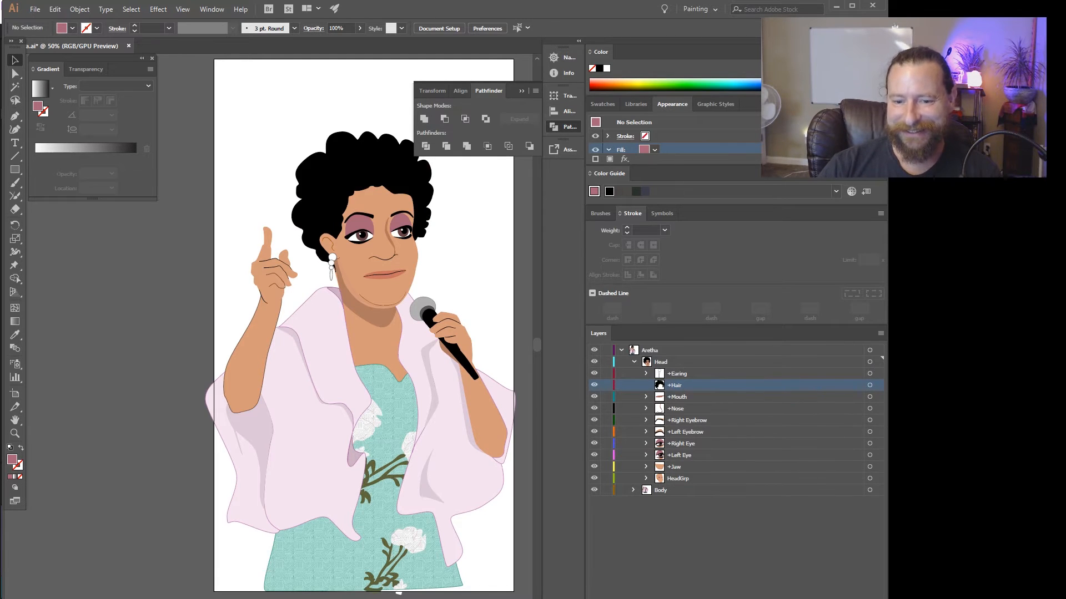
pyautogui.click(594, 385)
pyautogui.click(593, 386)
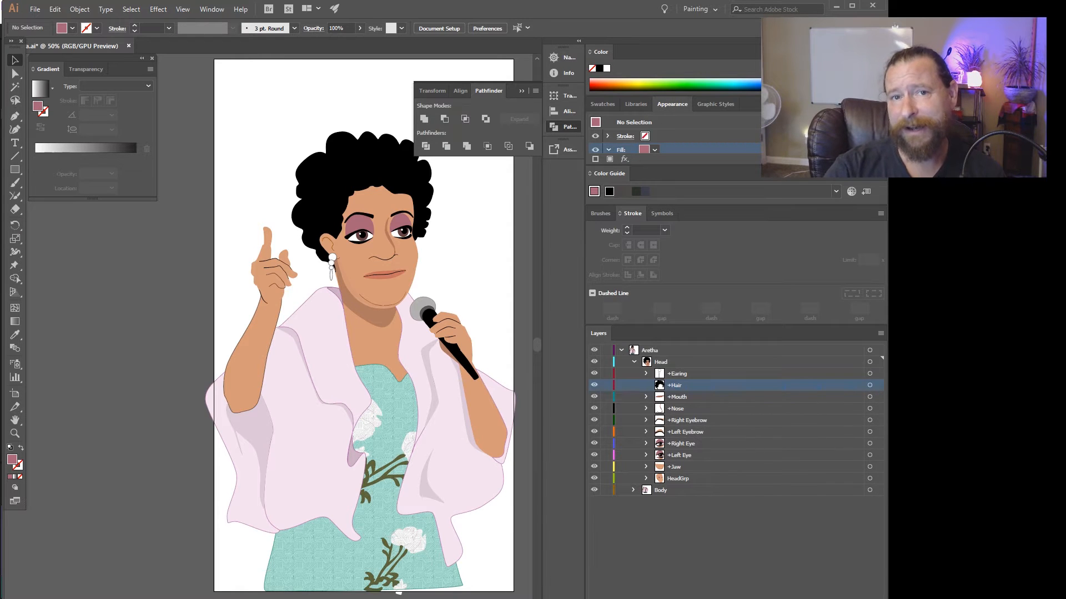
pyautogui.click(677, 374)
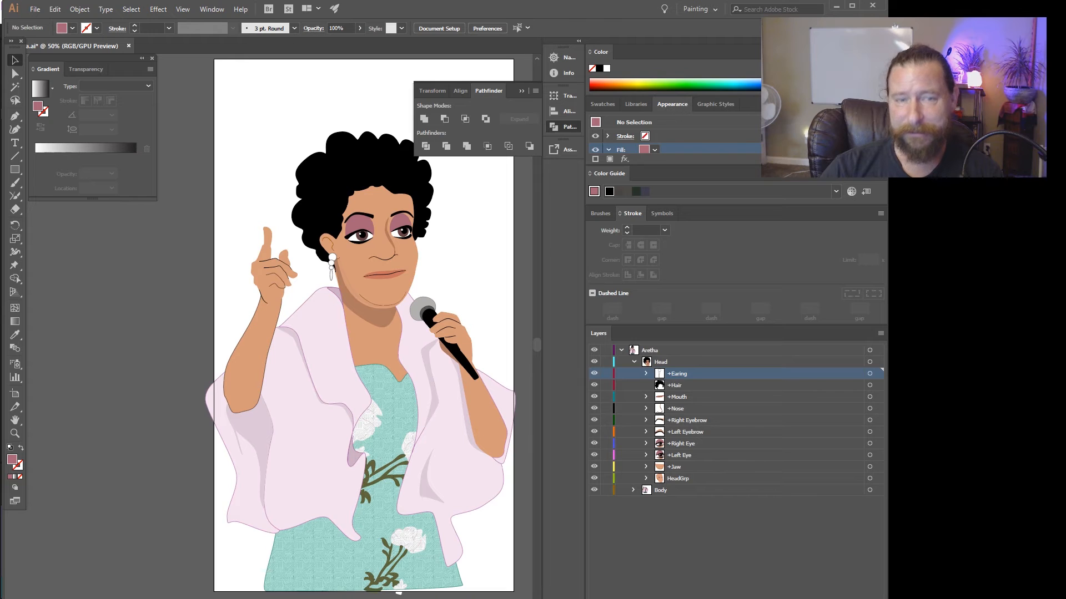
pyautogui.click(594, 374)
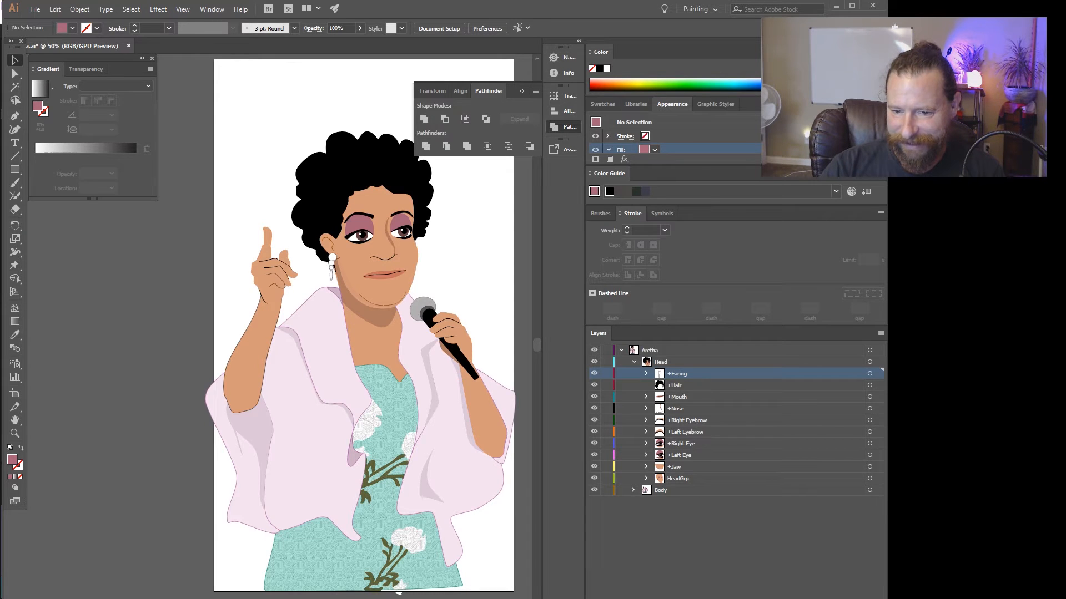
# Preview the Happy shape of +Left Eyebrow, return to the Normal shape, and collapse the layer.
pyautogui.click(646, 432)
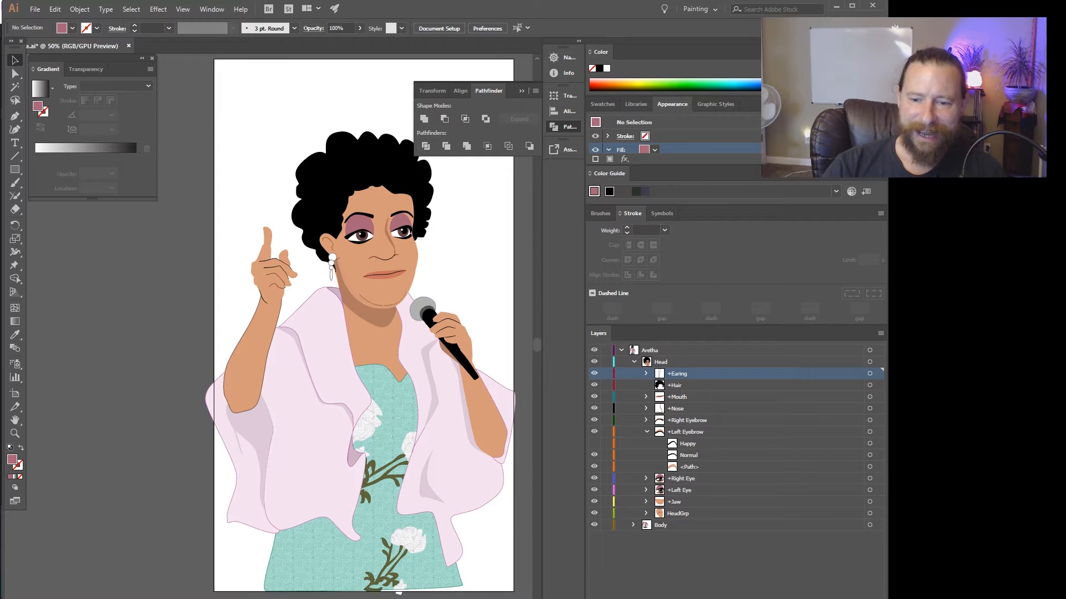
pyautogui.click(594, 444)
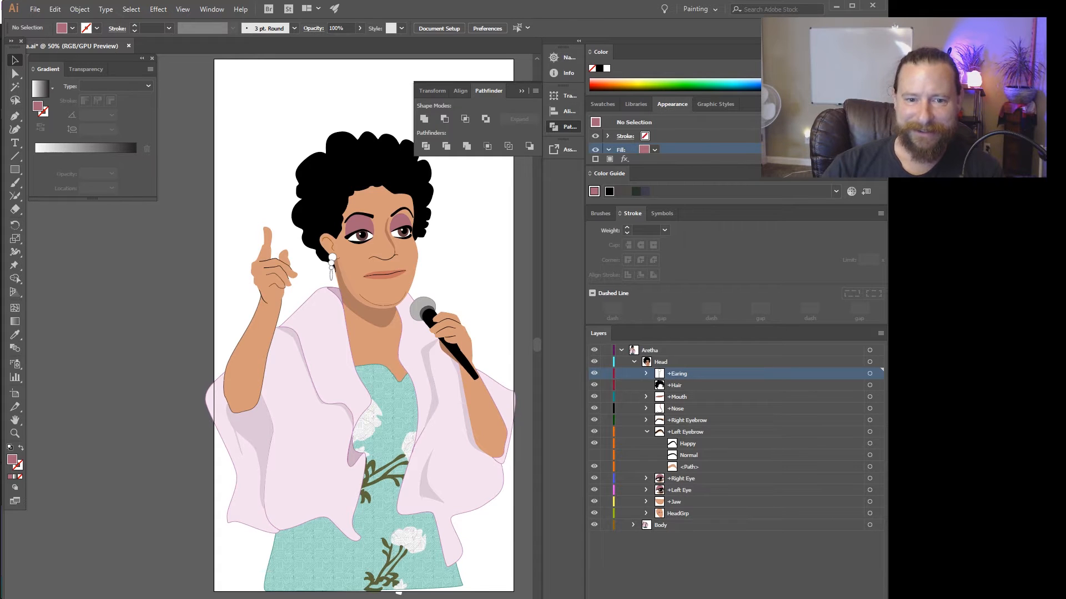
pyautogui.click(594, 443)
pyautogui.click(593, 455)
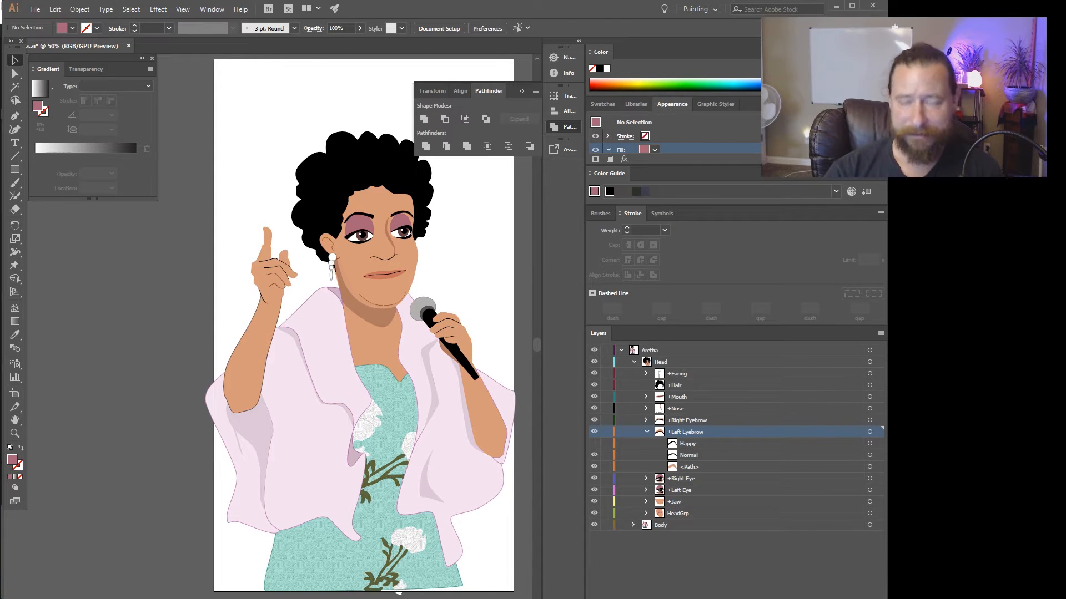
pyautogui.click(647, 432)
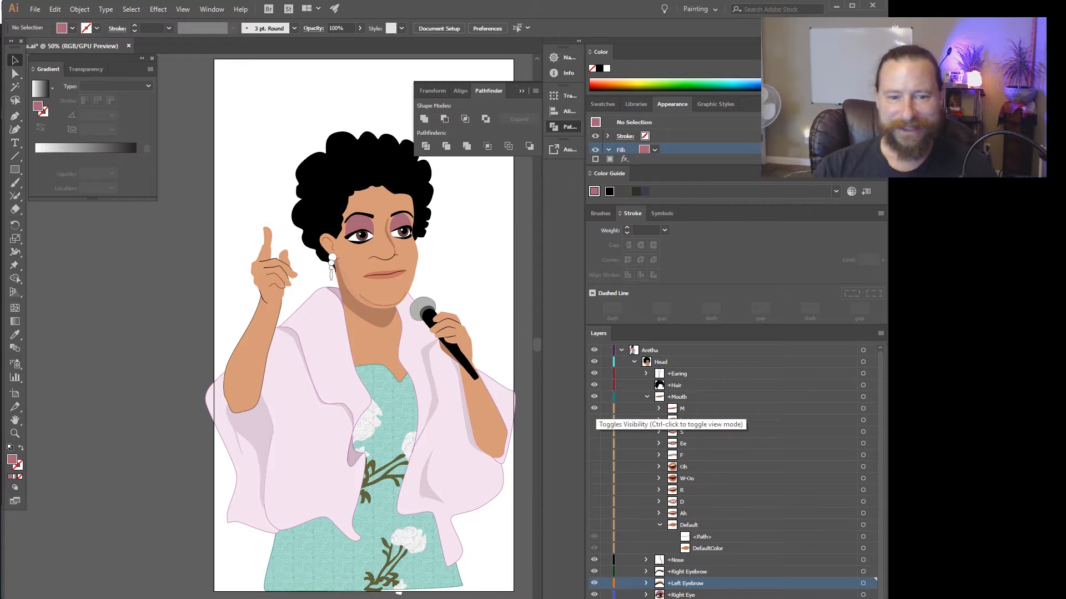
# Hide the M mouth in +Mouth and preview the L, S, Ee and F shapes one after another.
pyautogui.click(593, 409)
pyautogui.click(594, 420)
pyautogui.click(594, 420)
pyautogui.click(593, 432)
pyautogui.click(594, 432)
pyautogui.click(594, 443)
pyautogui.click(594, 444)
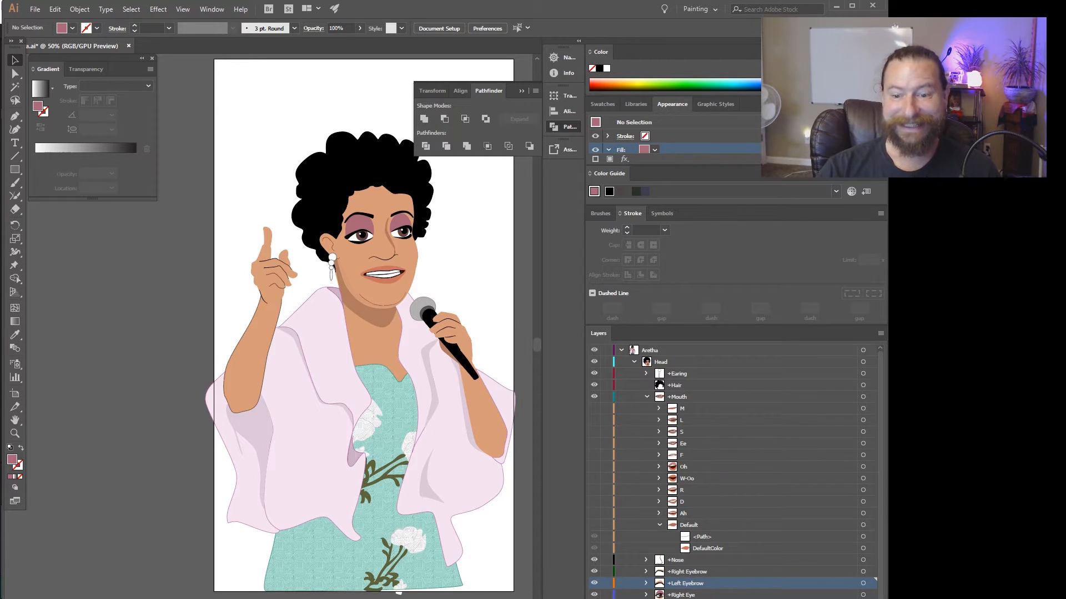
pyautogui.click(593, 455)
pyautogui.click(594, 455)
# Preview the Oh, W-Oo, R, D and Ah mouth shapes by showing and hiding each one.
pyautogui.click(594, 467)
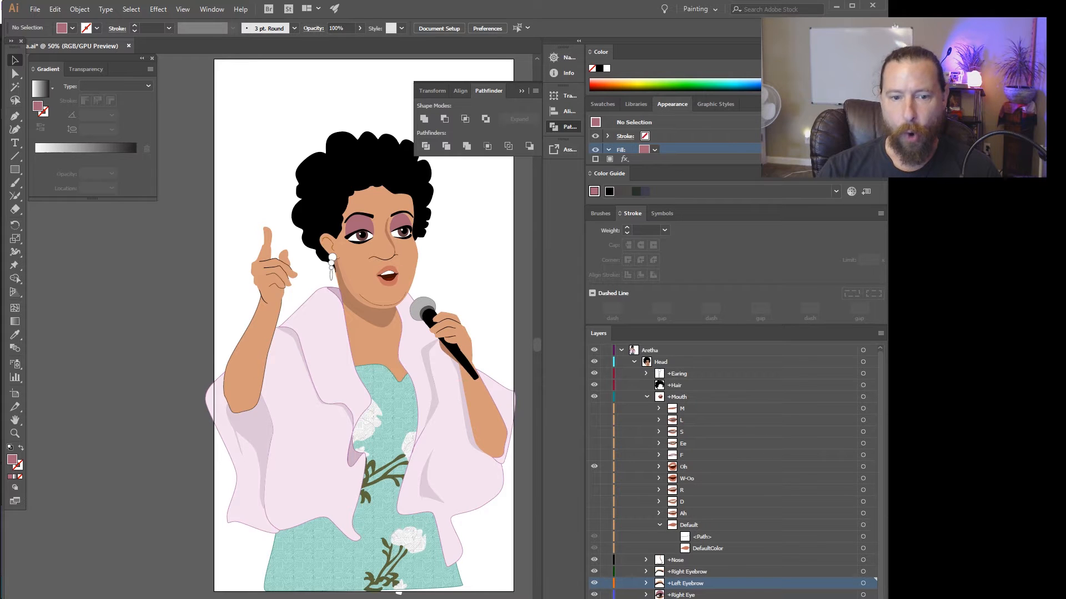
pyautogui.click(594, 467)
pyautogui.click(594, 479)
pyautogui.click(594, 490)
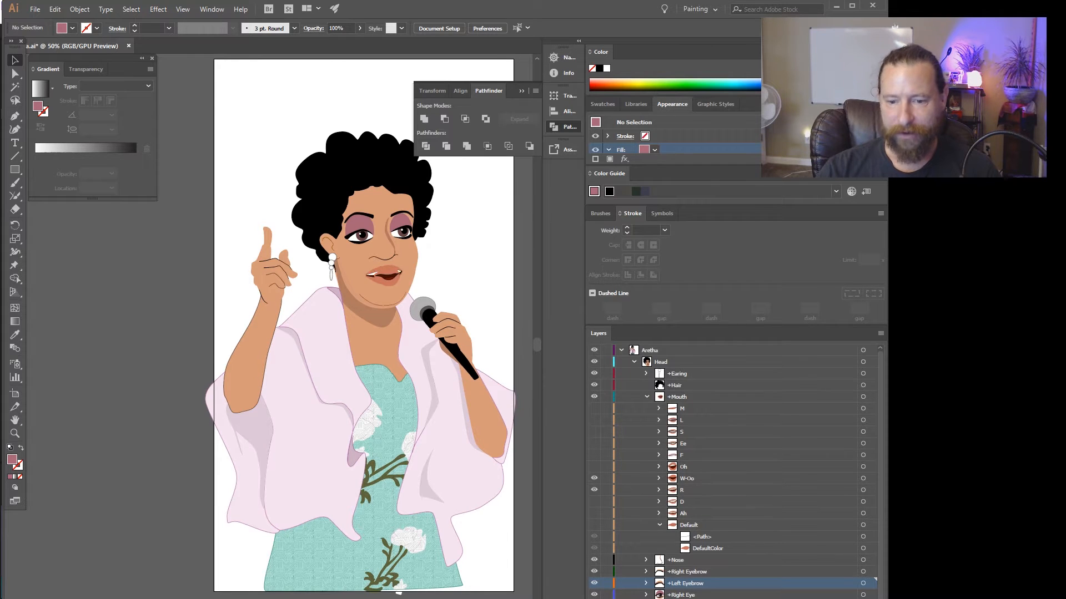
pyautogui.click(594, 479)
pyautogui.click(594, 490)
pyautogui.click(594, 501)
pyautogui.click(594, 502)
pyautogui.click(594, 513)
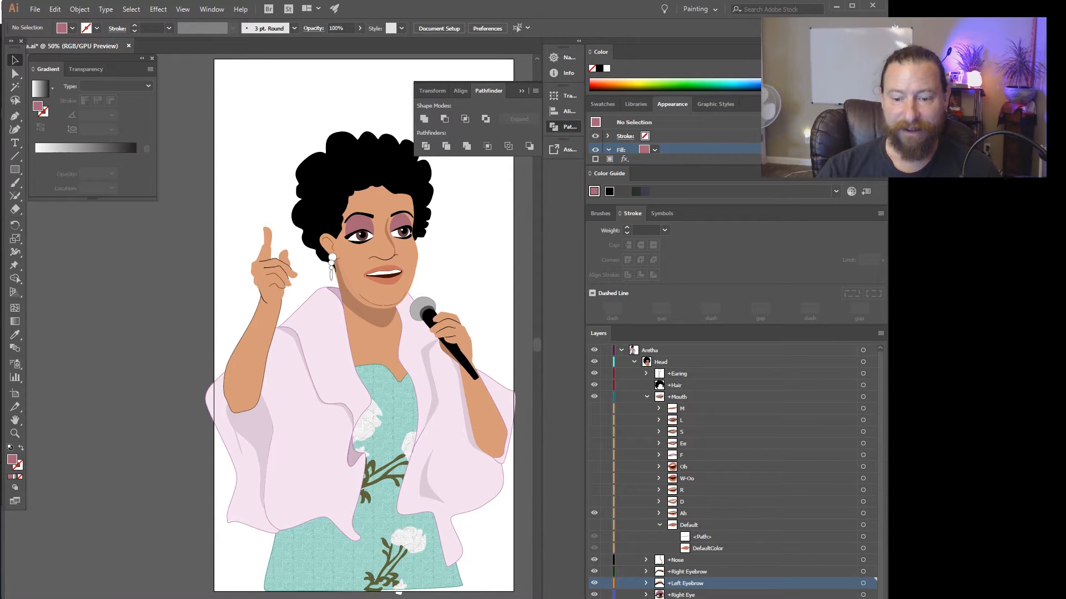
pyautogui.click(594, 514)
# Show the Default mouth shape and collapse the +Mouth and Head layers.
pyautogui.click(594, 525)
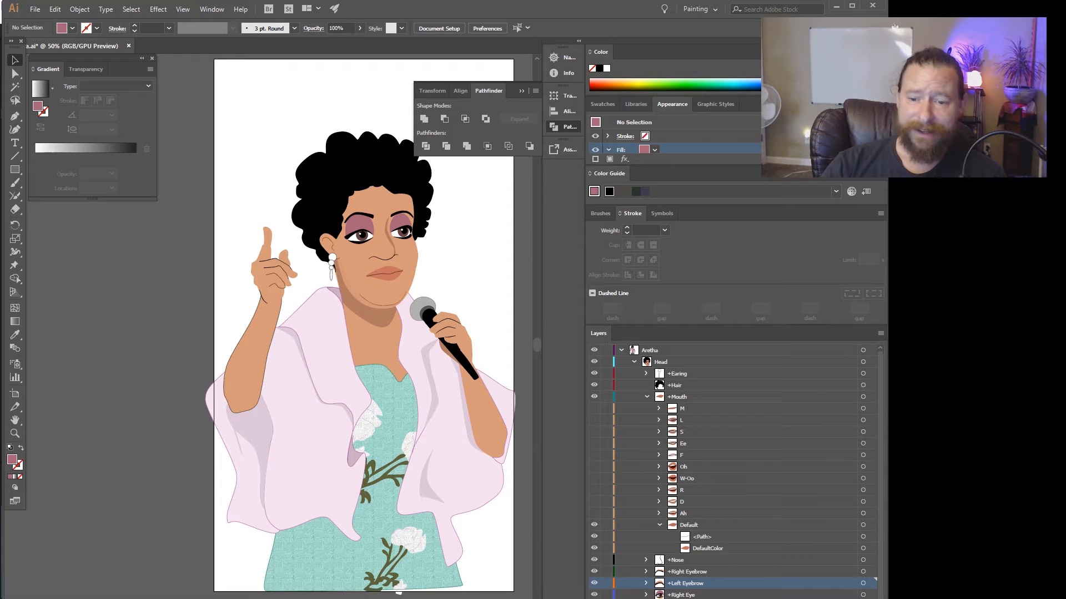
pyautogui.click(647, 397)
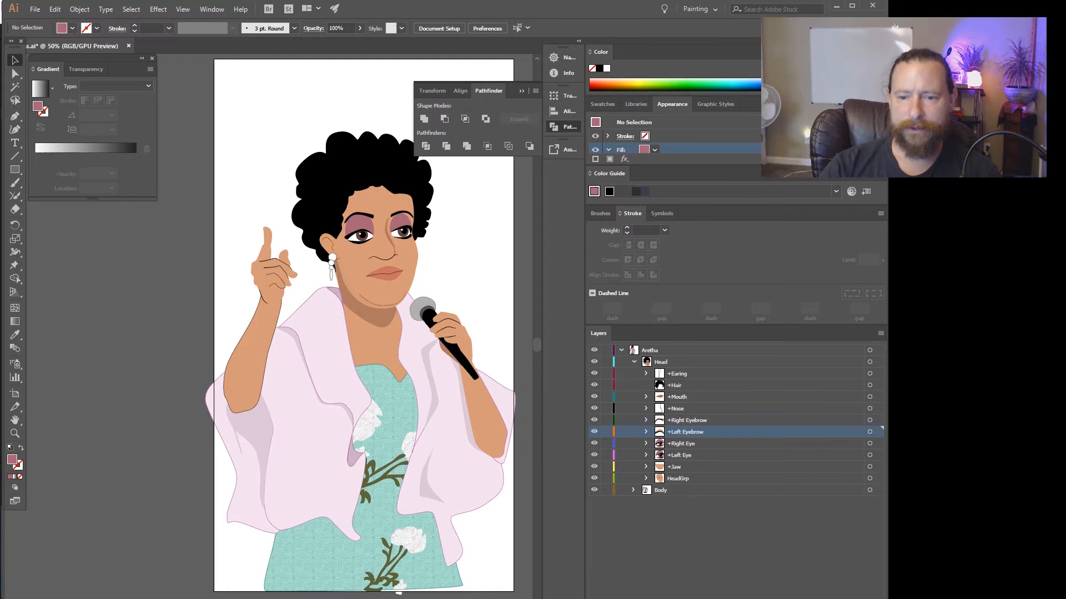
pyautogui.click(634, 362)
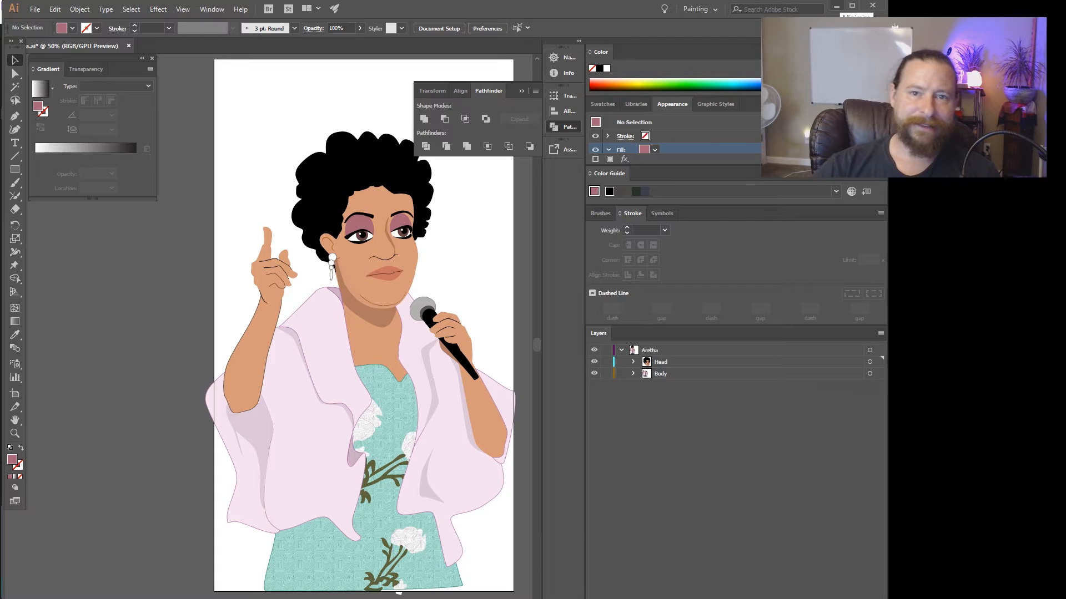
# Switch to Character Animator and select the Aretha puppet in the project.
pyautogui.click(836, 6)
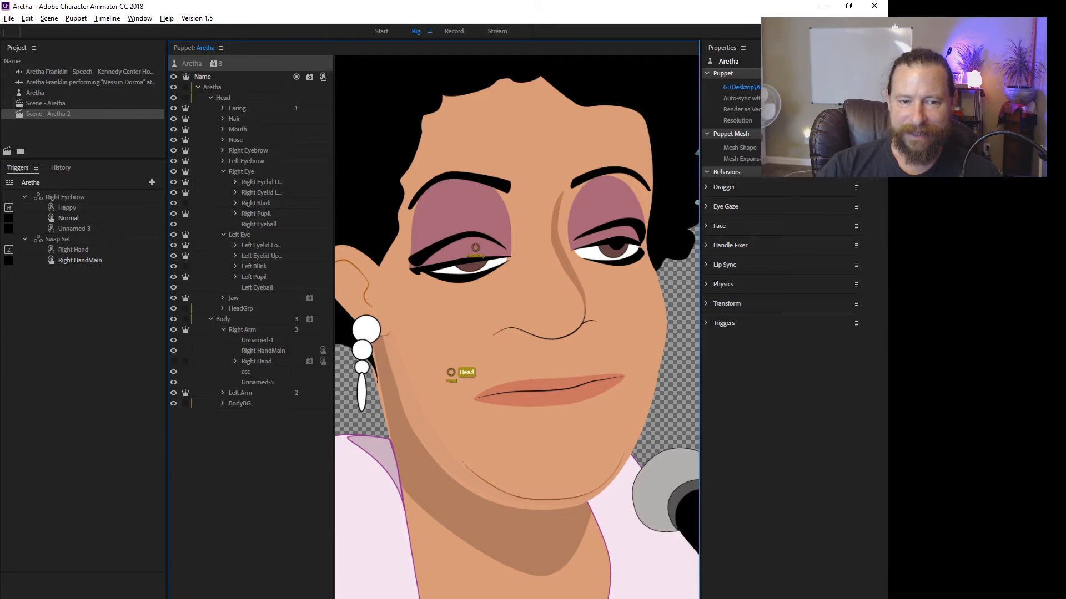
pyautogui.scroll(-6, 498, 309)
pyautogui.scroll(3, 539, 311)
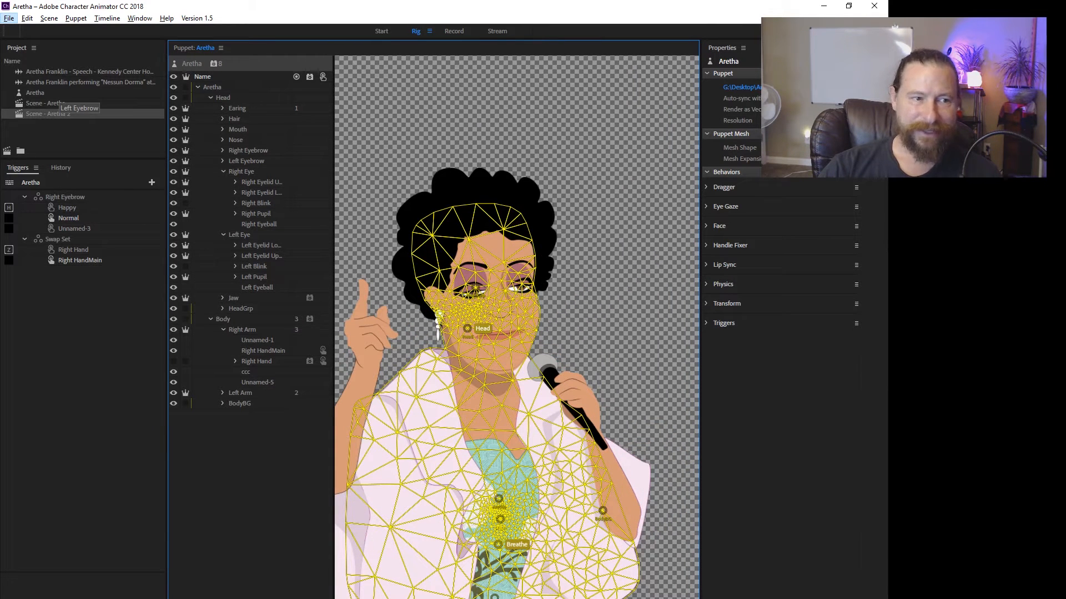
pyautogui.press('alt')
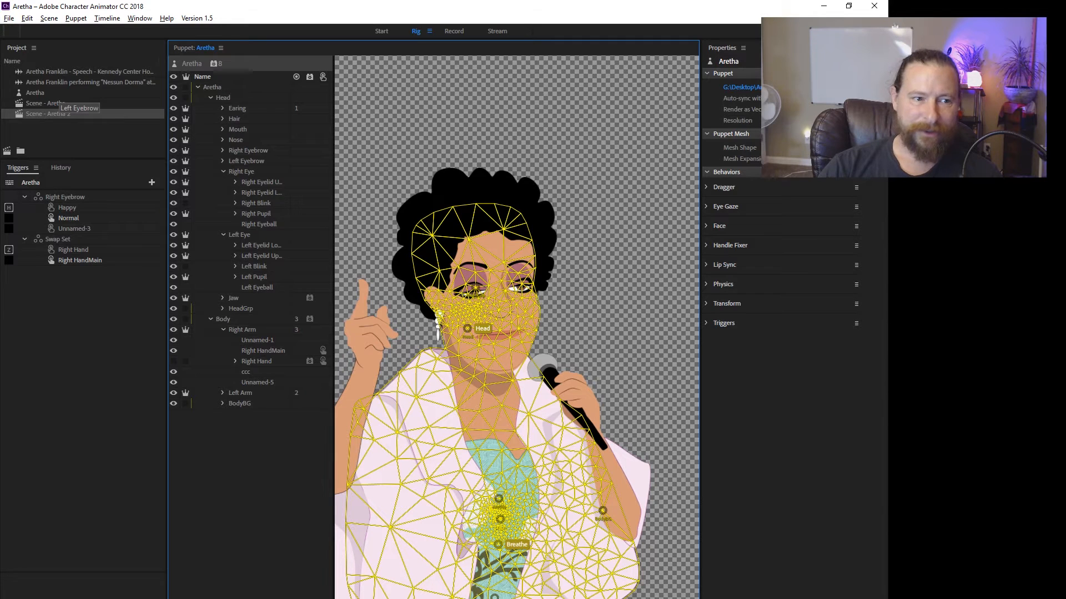
pyautogui.click(54, 93)
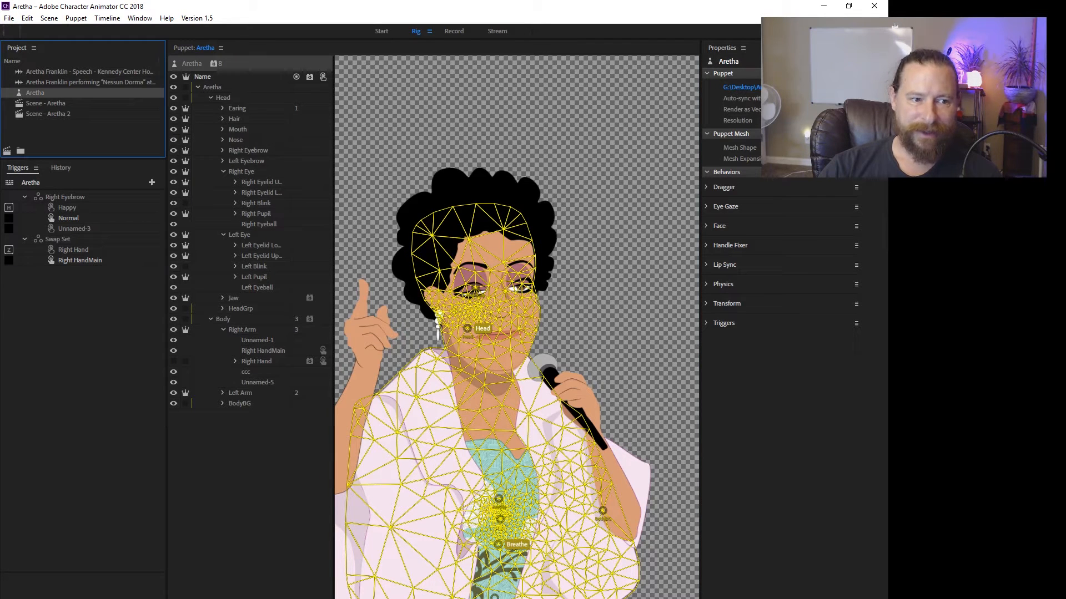
pyautogui.moveTo(35, 93); pyautogui.dragTo(18, 103)
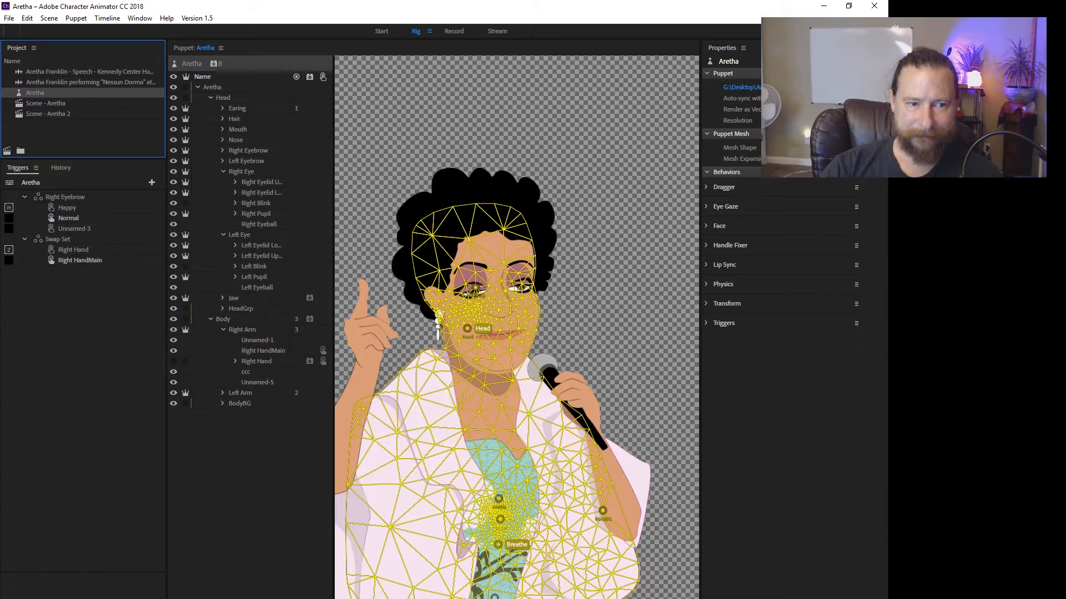
# Examine the rig of the Aretha puppet by selecting its top layer, the Head layer and the Earing layer.
pyautogui.click(212, 87)
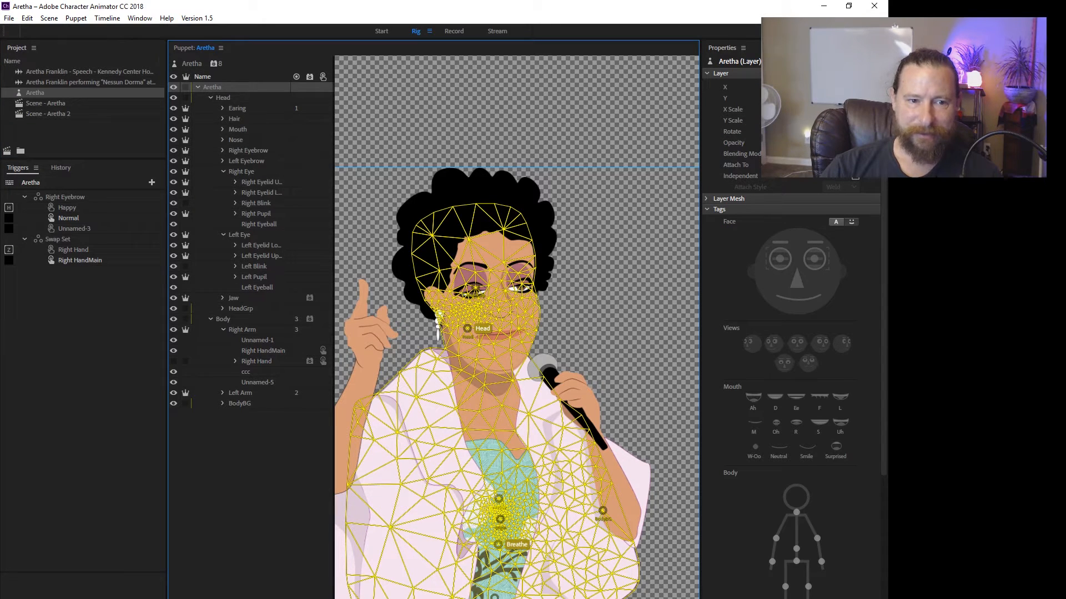
pyautogui.click(222, 98)
pyautogui.scroll(3, 533, 288)
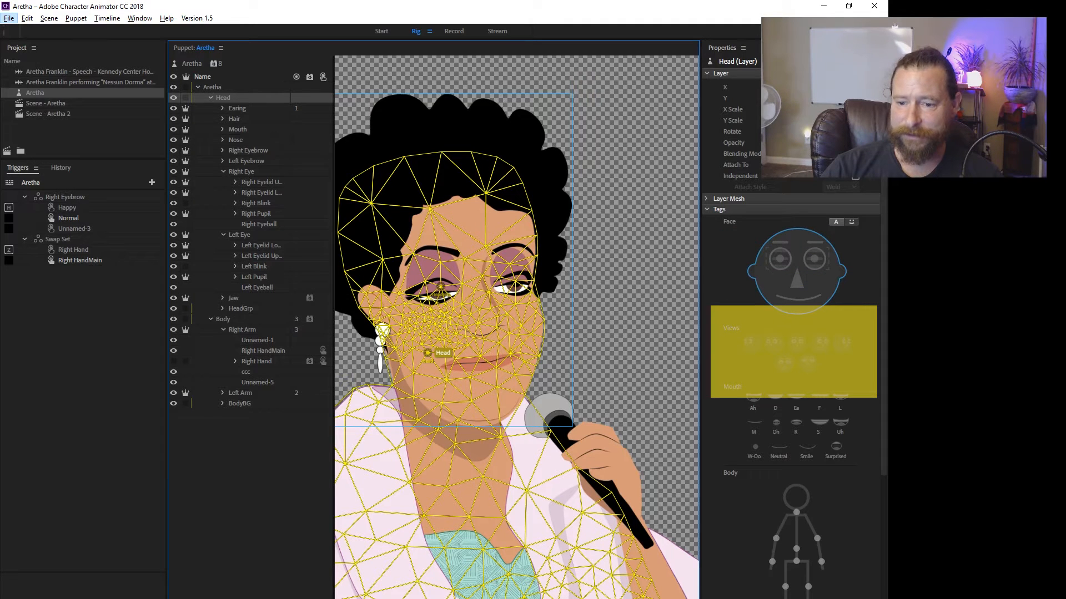
pyautogui.click(237, 109)
pyautogui.scroll(5, 363, 348)
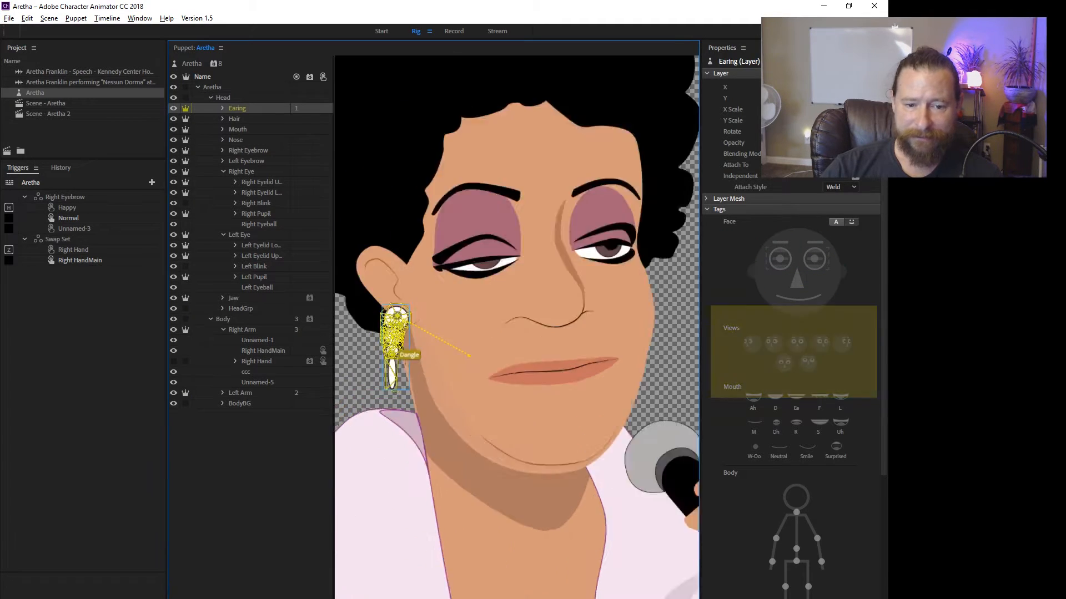
# Examine the mouth rig by selecting the Mouth group and its M and L mouth shapes, and collapse the group.
pyautogui.press('alt')
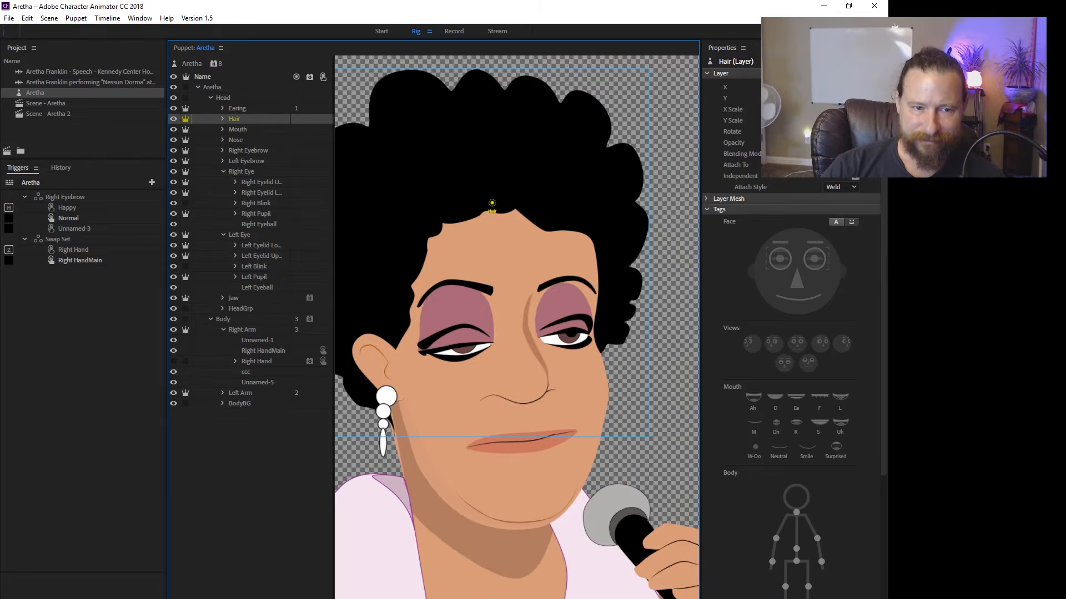
pyautogui.click(237, 129)
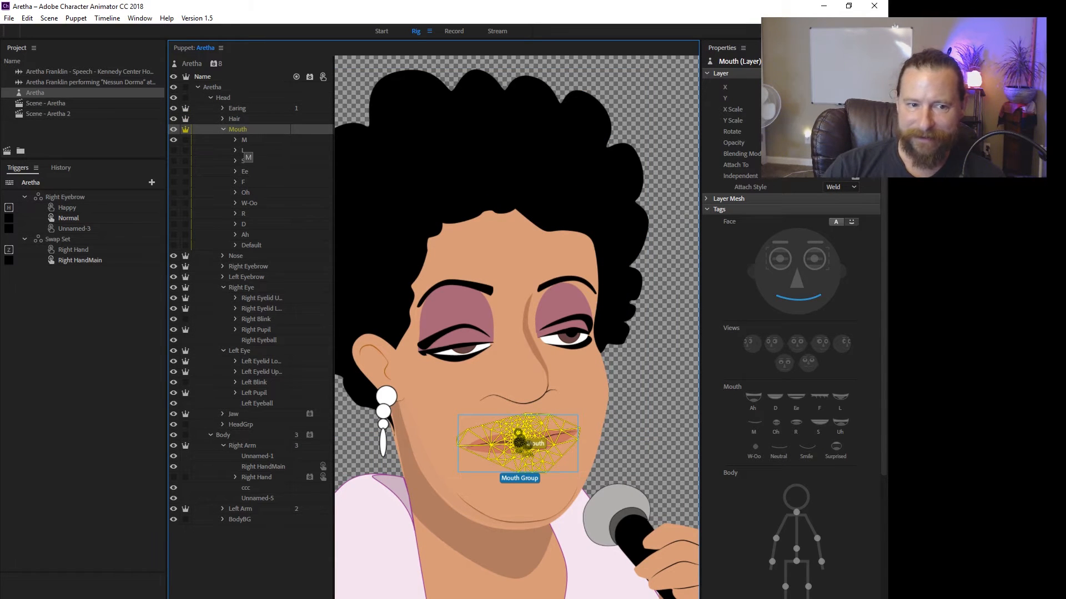
pyautogui.click(244, 140)
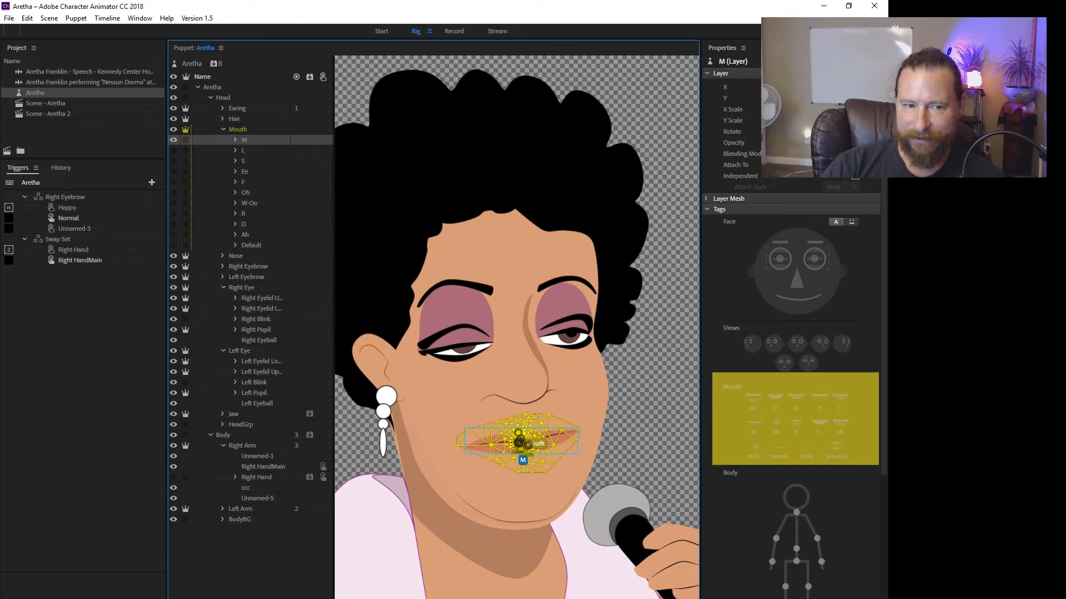
pyautogui.click(243, 150)
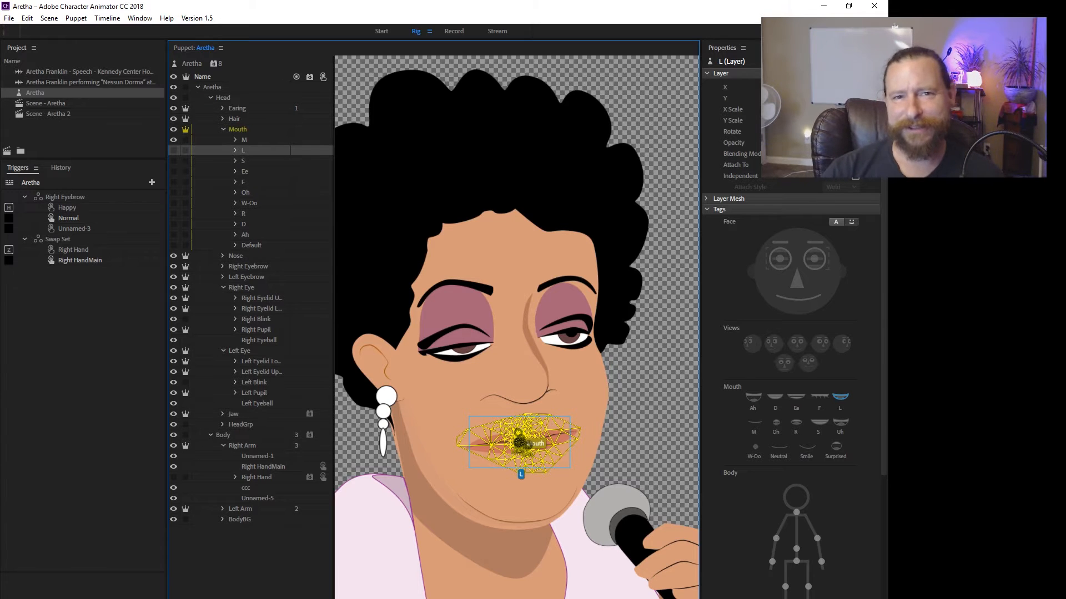
pyautogui.click(223, 129)
# Examine the tags and handles of the Nose, Right Eyebrow and Left Eyebrow layers by selecting each one.
pyautogui.click(236, 140)
pyautogui.click(239, 151)
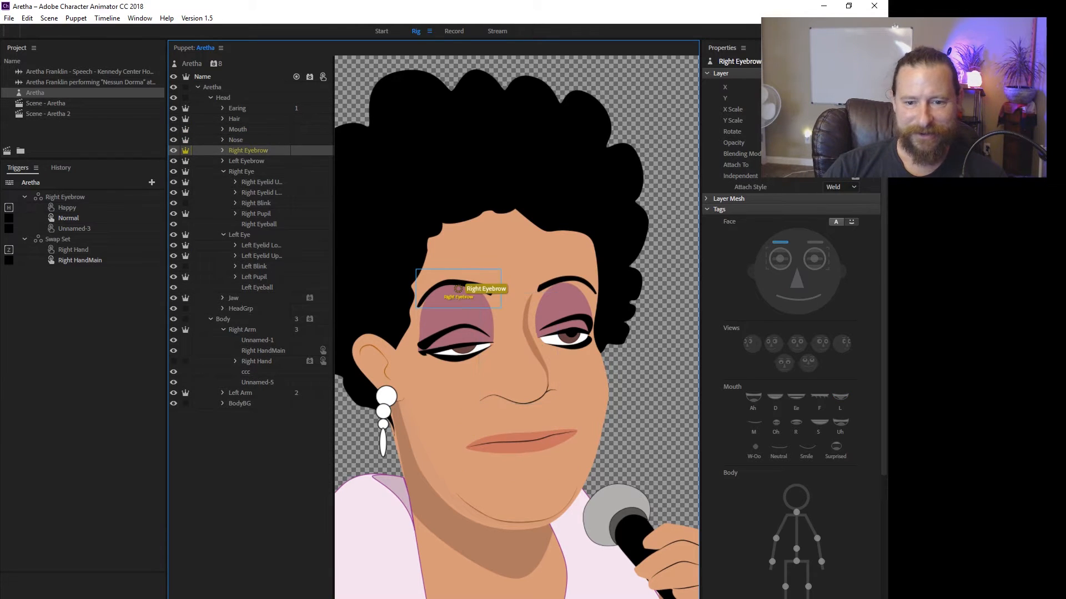
pyautogui.click(238, 161)
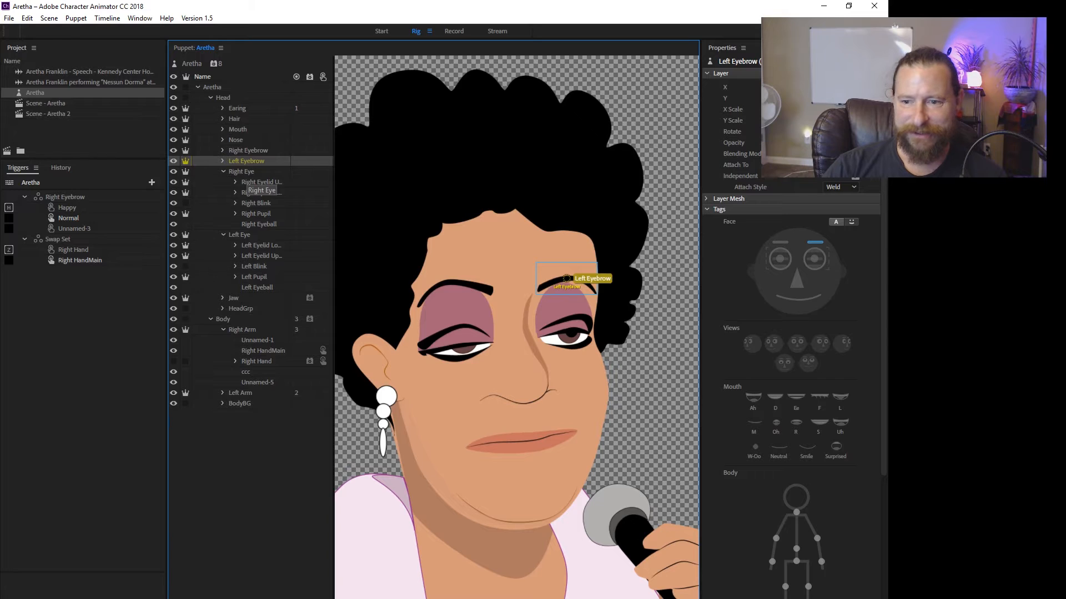
# Examine the right eye's rig by selecting the Right Eye group, its upper and lower eyelids, the Right Pupil and the Right Eyeball.
pyautogui.click(241, 171)
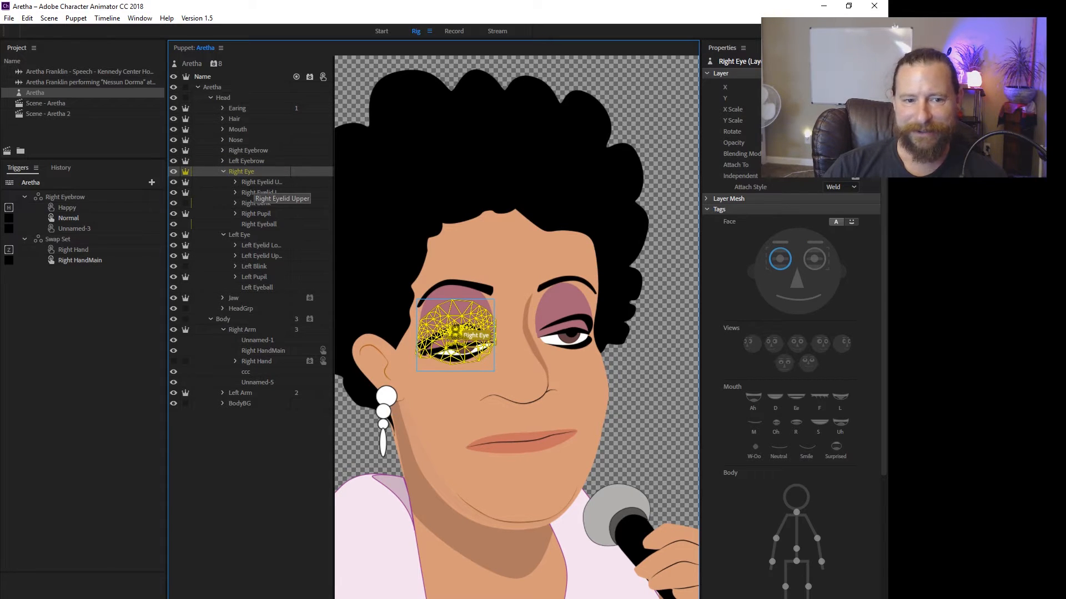
pyautogui.click(258, 182)
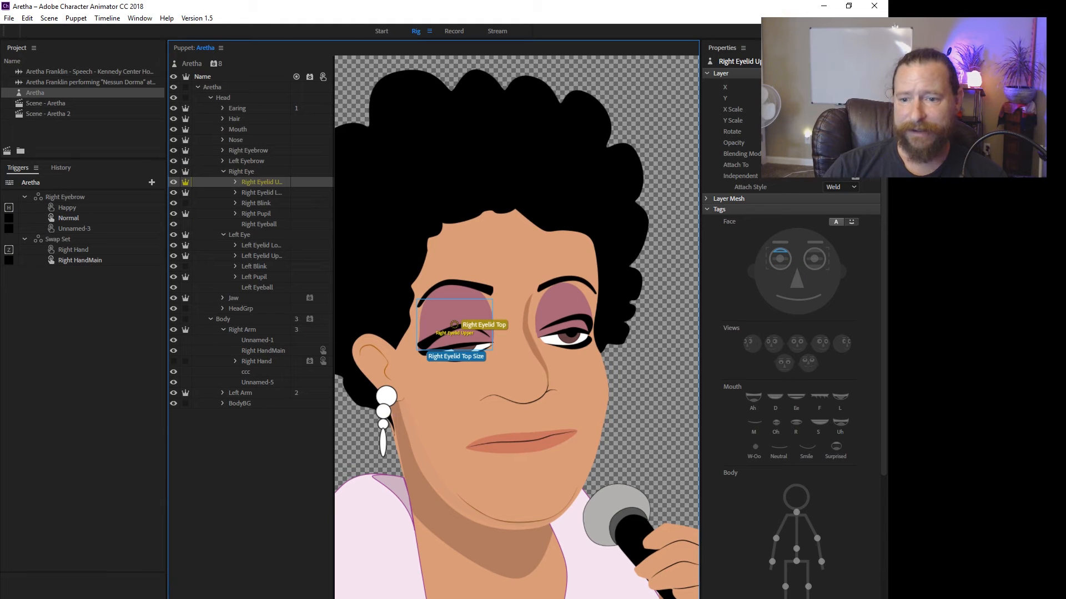
pyautogui.click(261, 193)
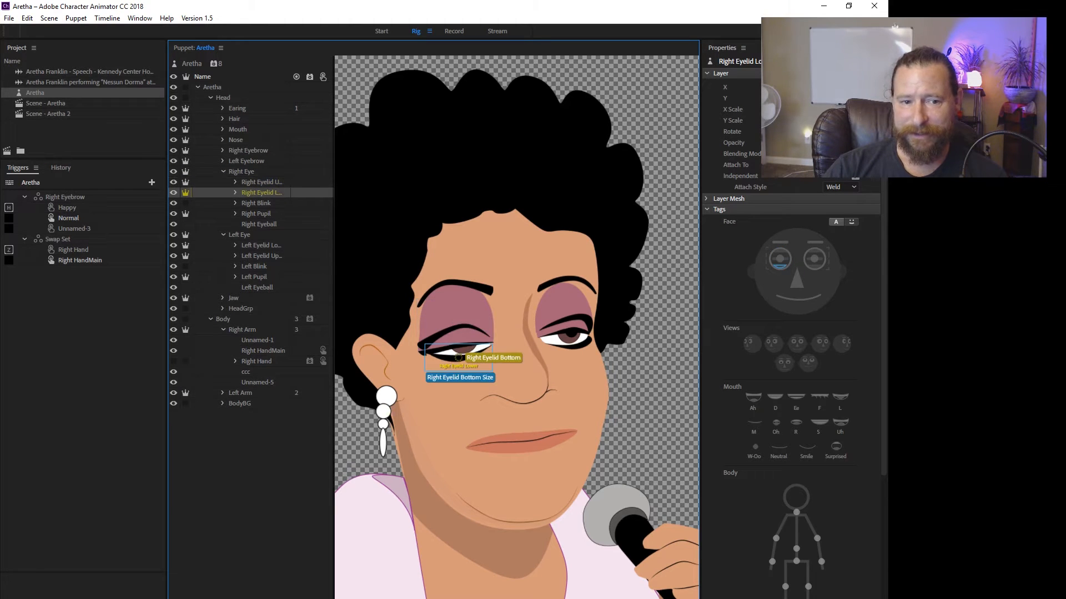
pyautogui.click(256, 214)
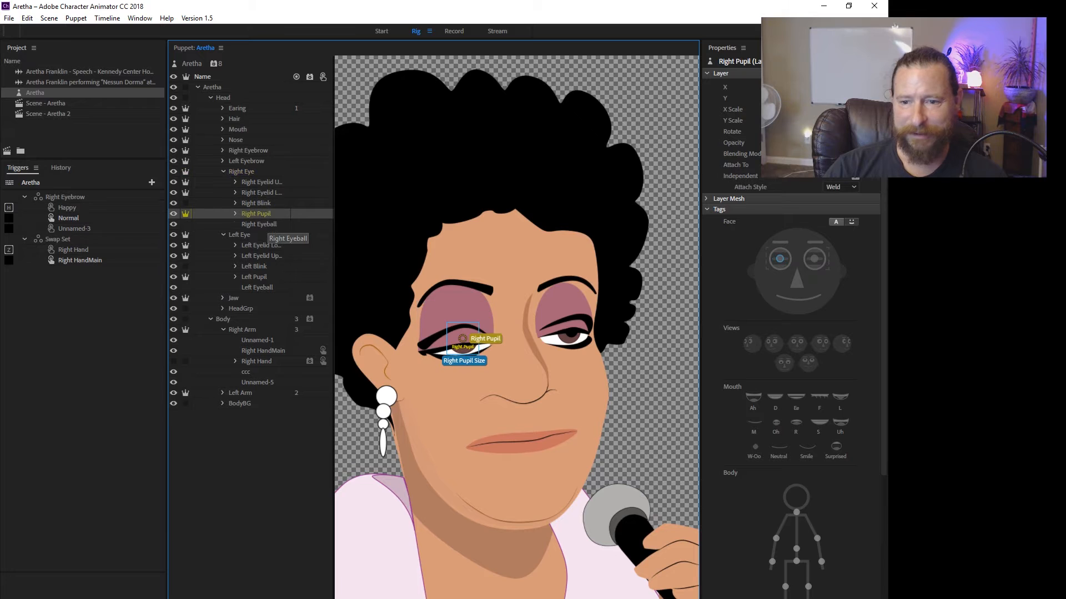
pyautogui.click(261, 224)
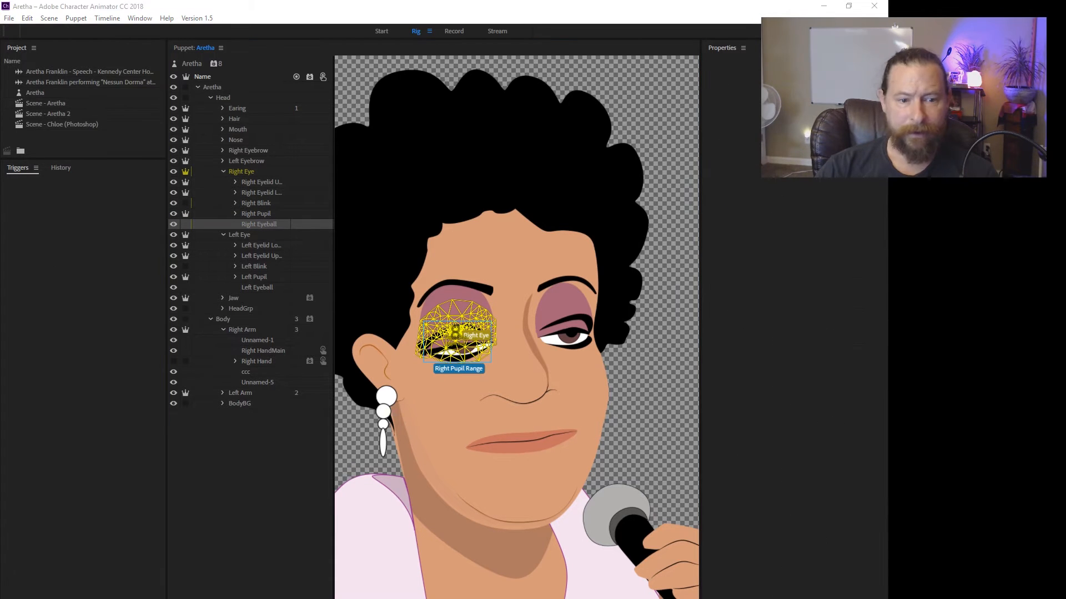
# Examine the Jaw layer's Jaw tag and look up the Nutcracker Jaw behavior among the available behaviors.
pyautogui.click(234, 298)
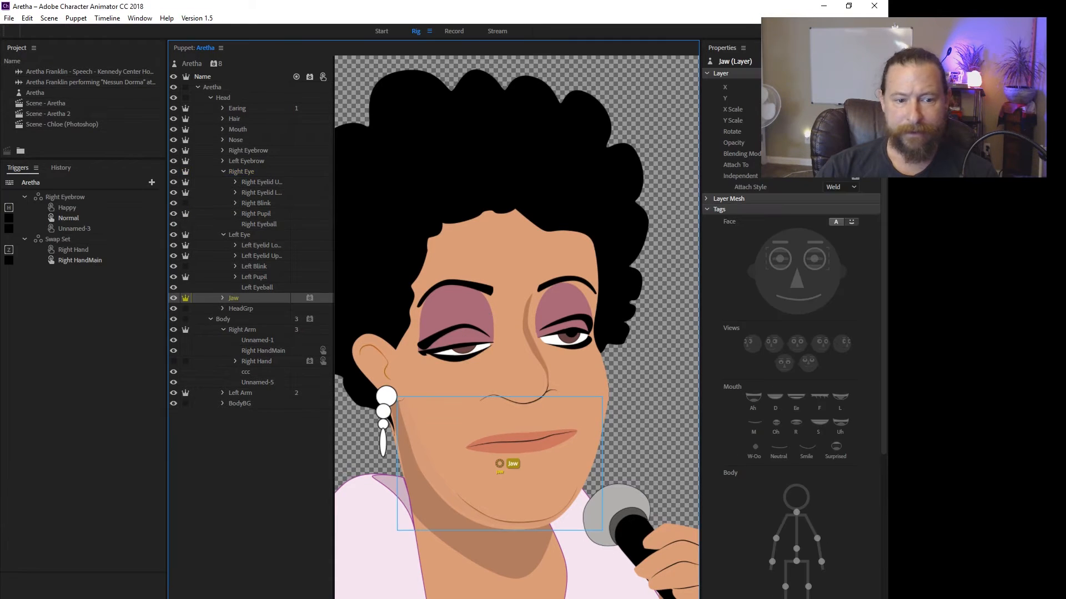
pyautogui.scroll(-5, 793, 333)
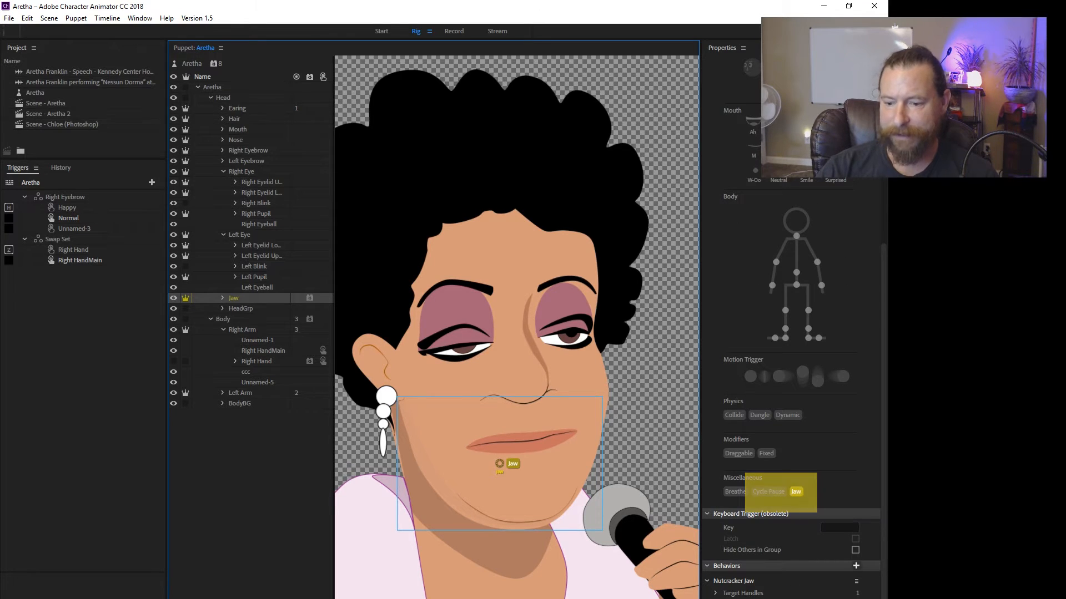
pyautogui.click(856, 565)
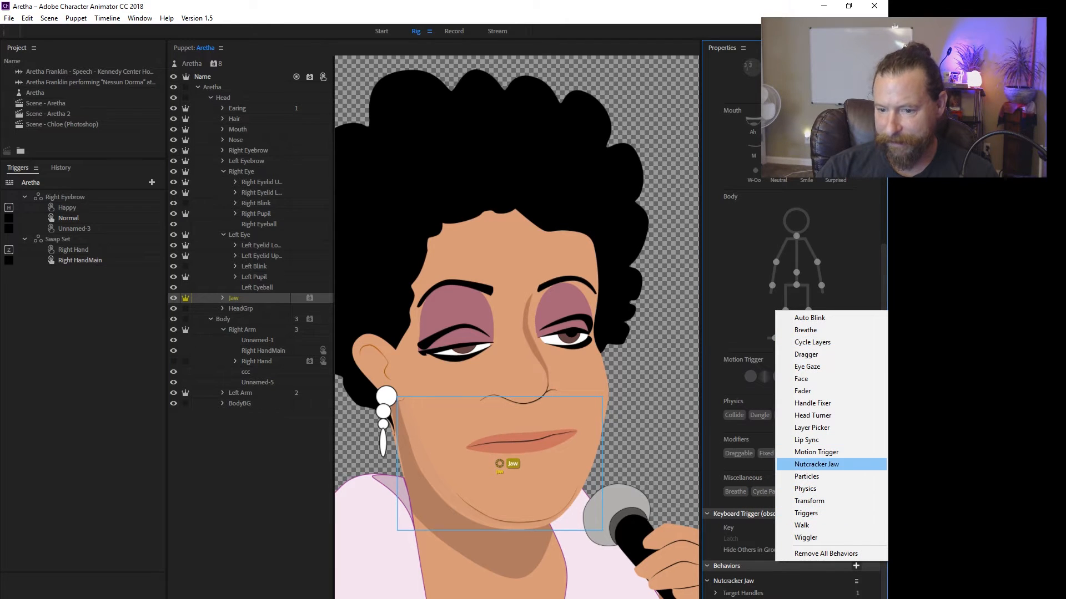
# Select the HeadGrp layer and examine the mesh that covers the head and body.
pyautogui.click(240, 309)
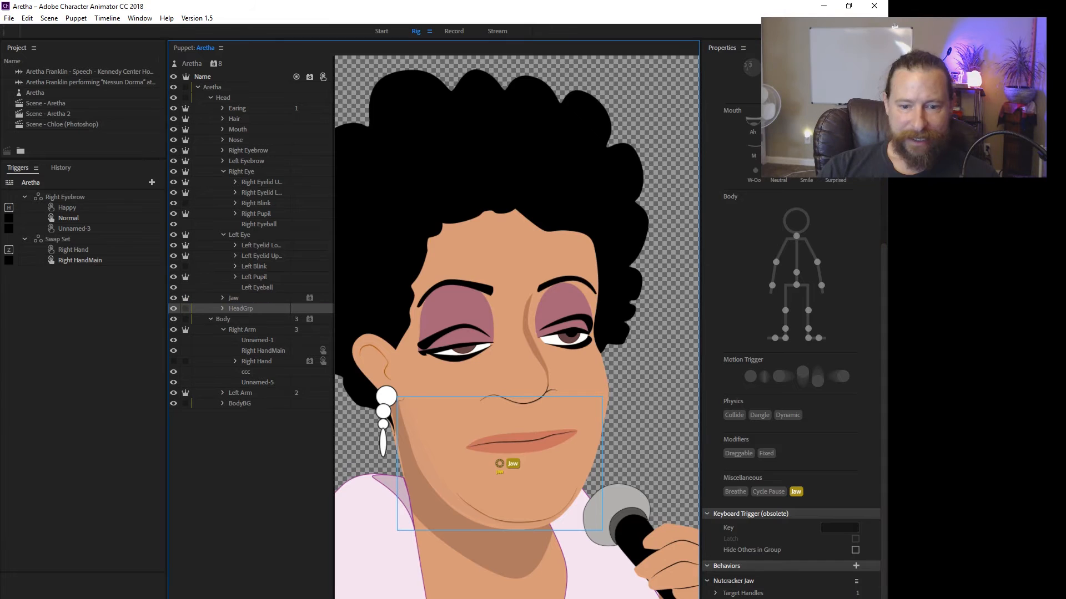
pyautogui.scroll(-3, 496, 380)
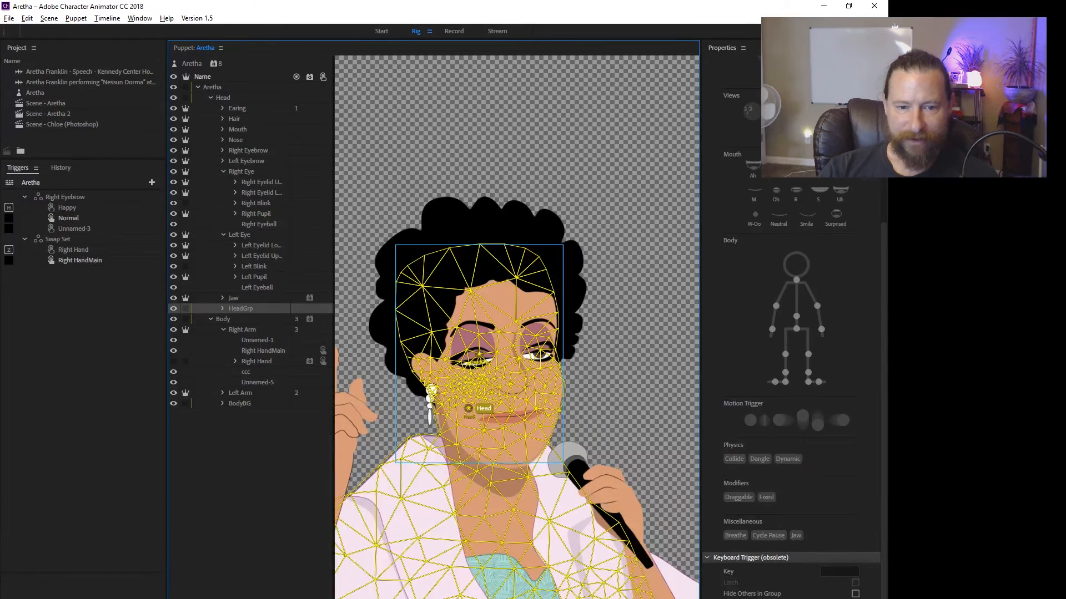
pyautogui.scroll(2, 469, 382)
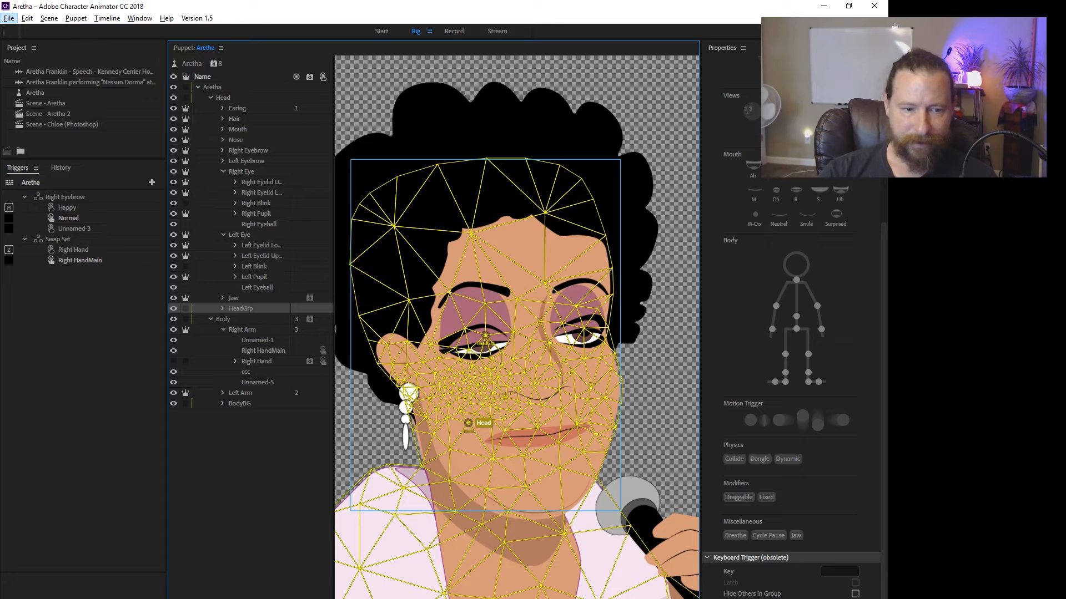
# Examine the Right Arm's mesh and its Draggable and Dangle handles, along with its Right HandMain and Right Hand layers.
pyautogui.click(223, 319)
pyautogui.click(242, 330)
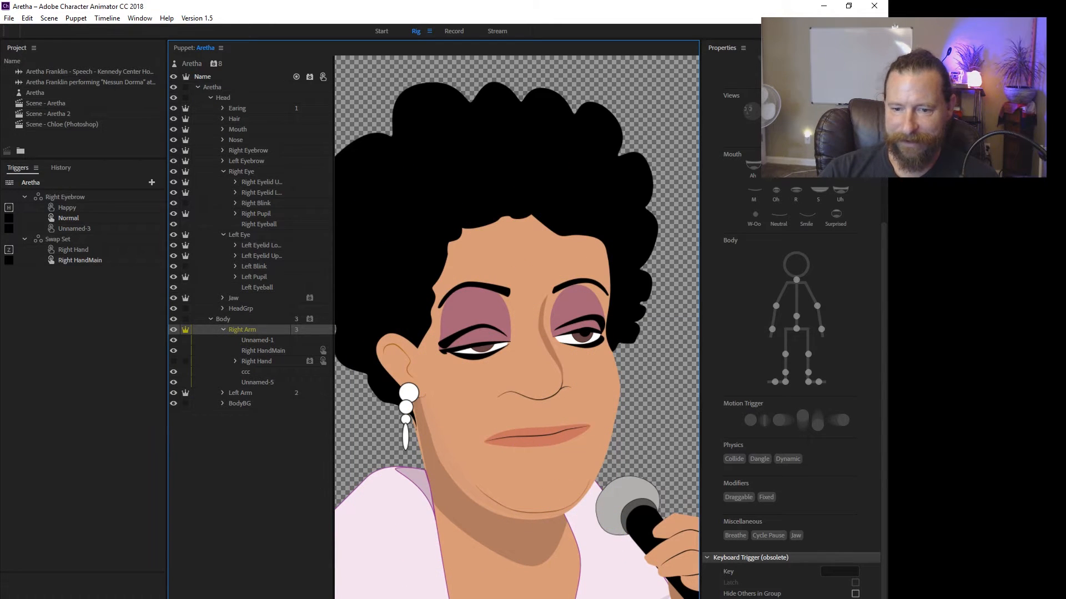
pyautogui.moveTo(632, 426); pyautogui.dragTo(599, 304)
pyautogui.scroll(-6, 629, 383)
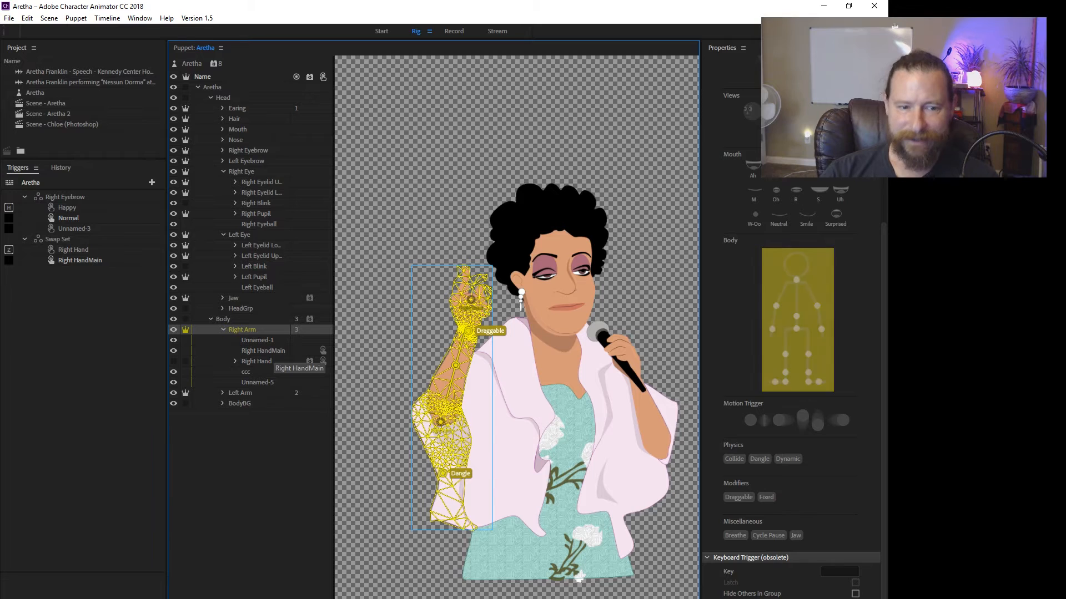
pyautogui.click(275, 351)
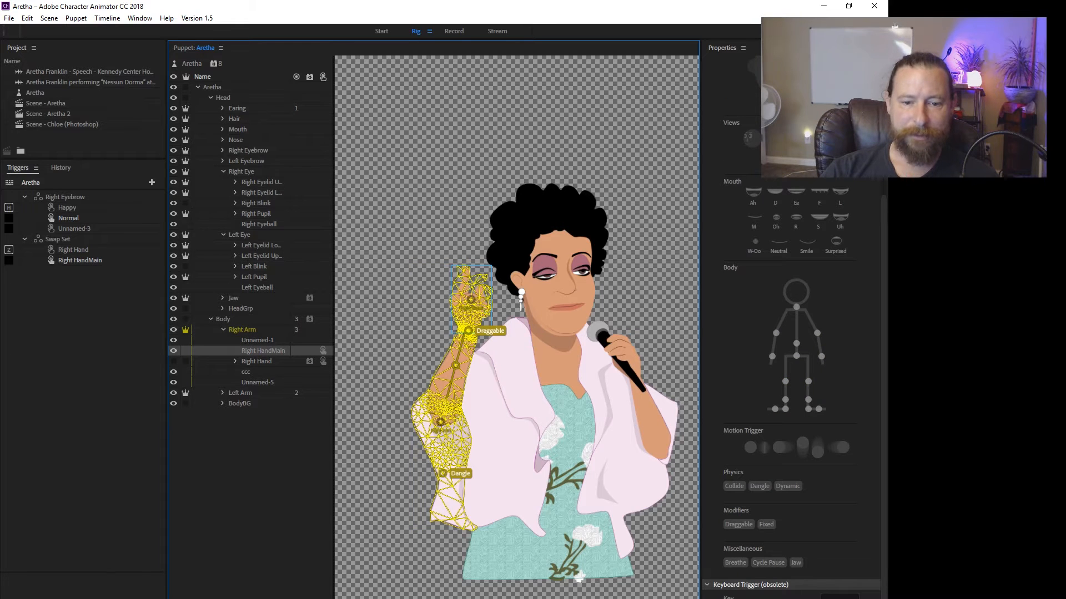
pyautogui.click(266, 362)
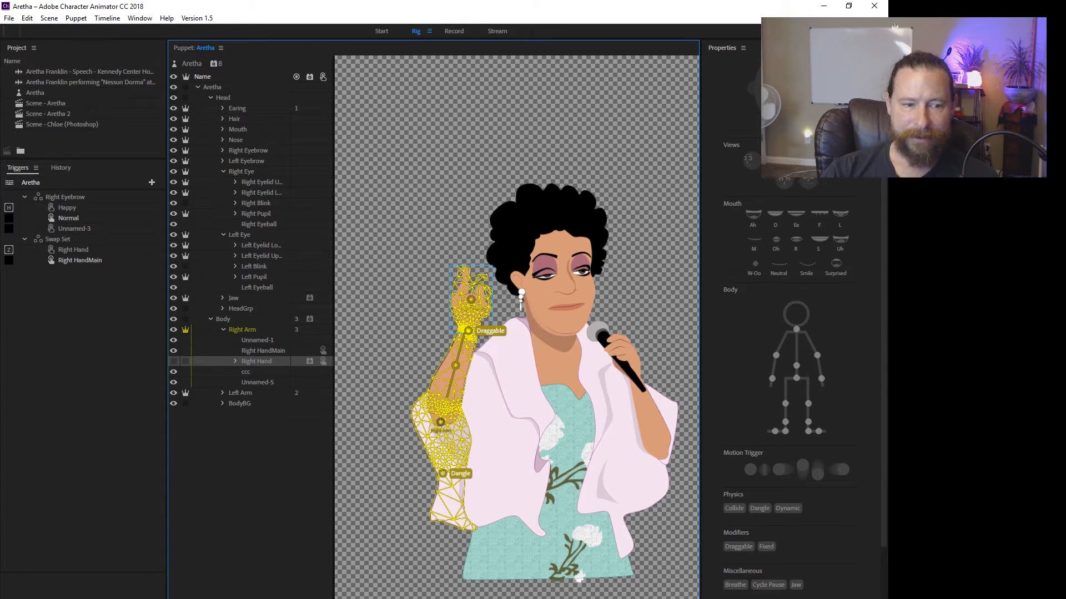
# Review the options for creating a trigger or swap set, and inspect the Default setting of the Right HandMain trigger.
pyautogui.moveTo(257, 361); pyautogui.dragTo(89, 286)
pyautogui.click(151, 183)
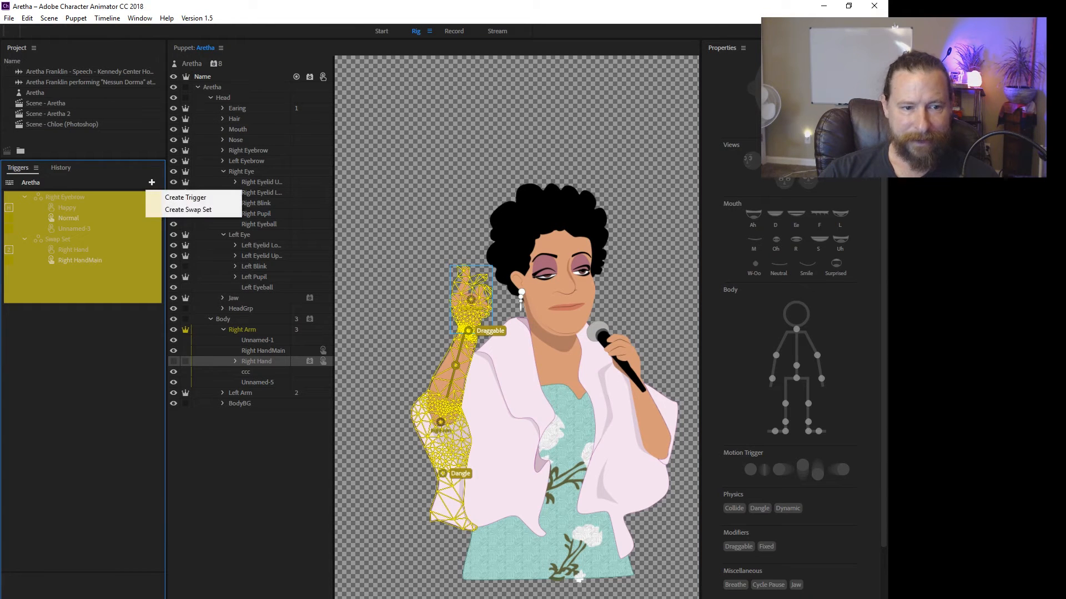
pyautogui.press('Escape')
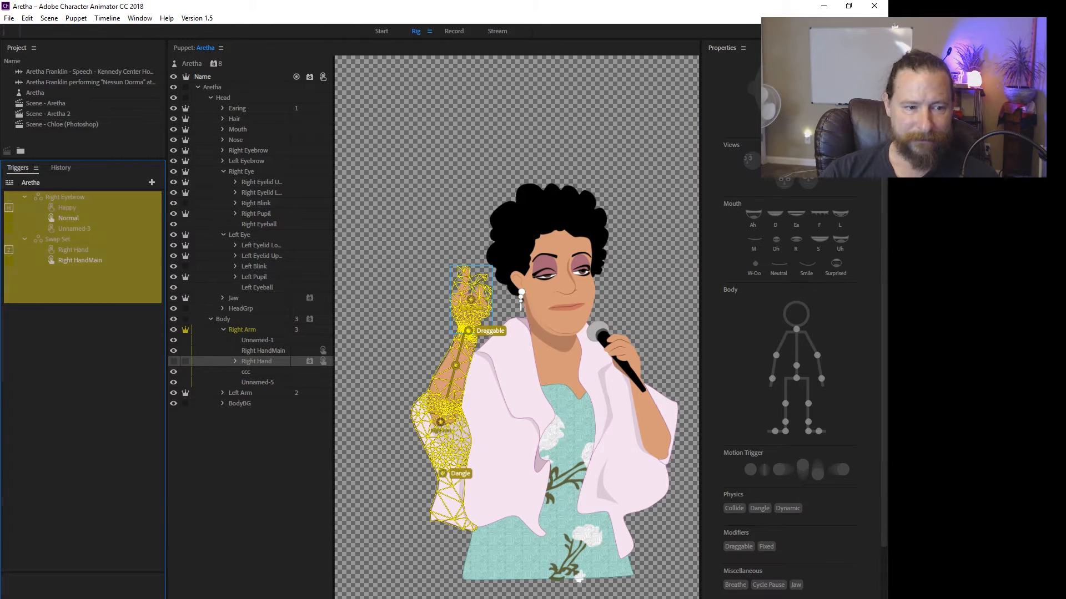
pyautogui.moveTo(256, 362); pyautogui.dragTo(89, 292)
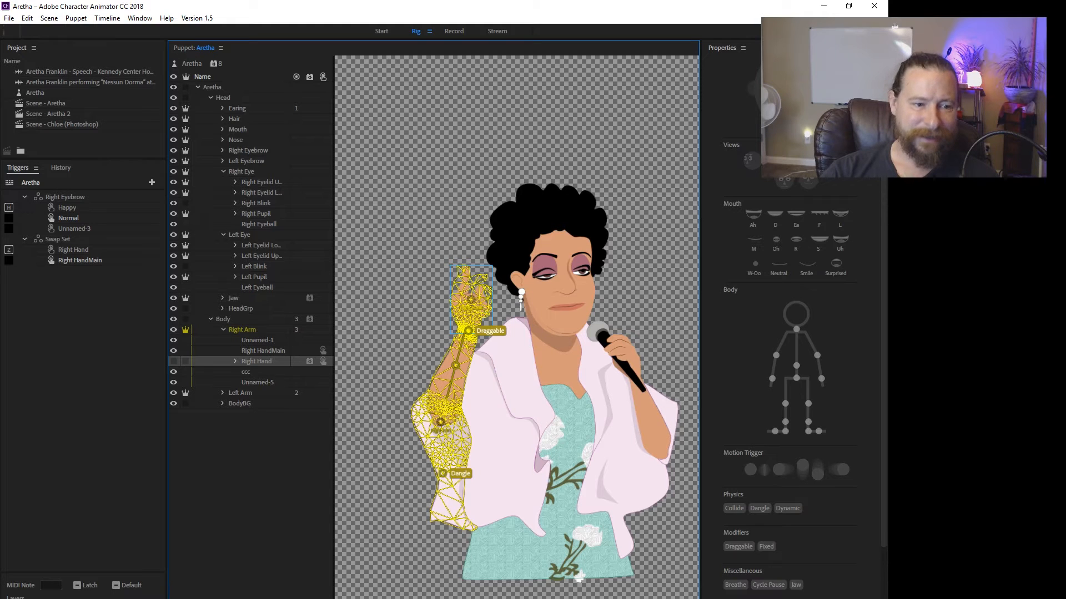
pyautogui.click(81, 260)
pyautogui.click(116, 585)
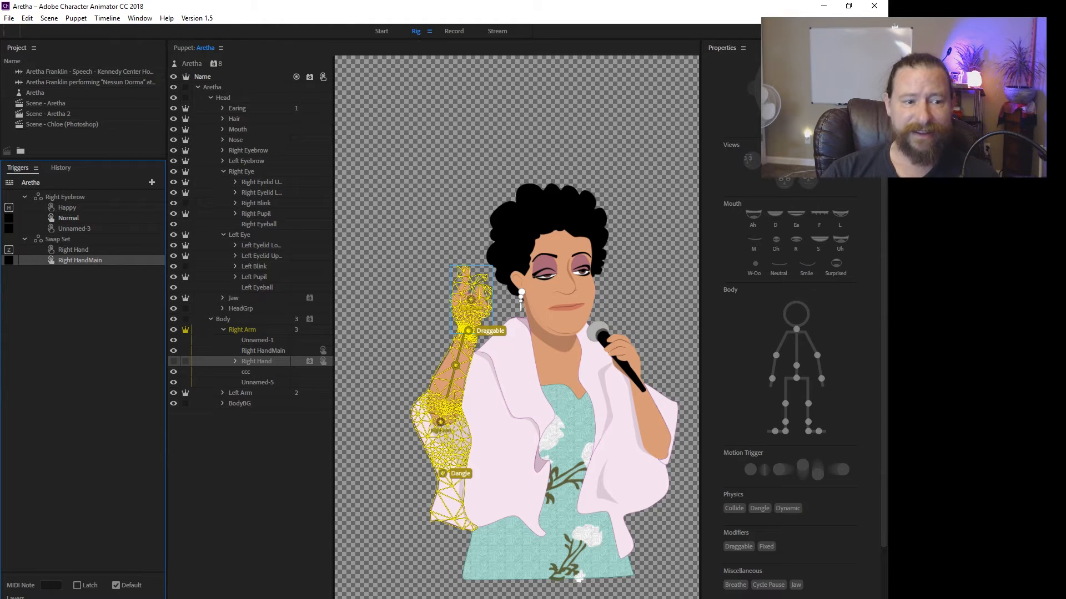
# Examine the hand layers inside the Right Hand group and the settings of its Cycle Layers behavior.
pyautogui.click(257, 361)
pyautogui.click(236, 361)
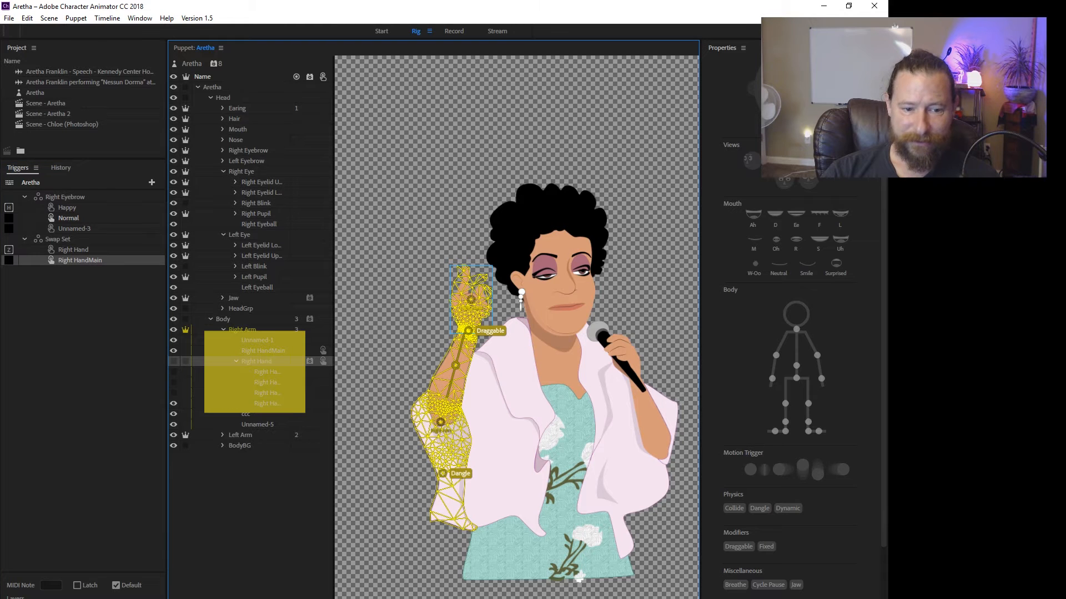
pyautogui.click(235, 362)
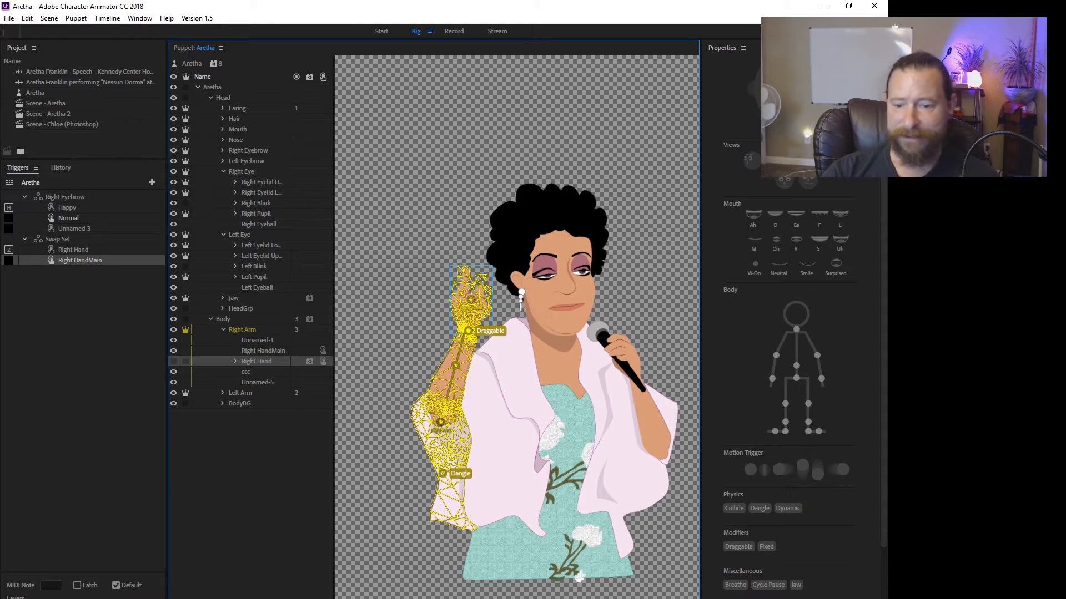
pyautogui.scroll(-5, 793, 389)
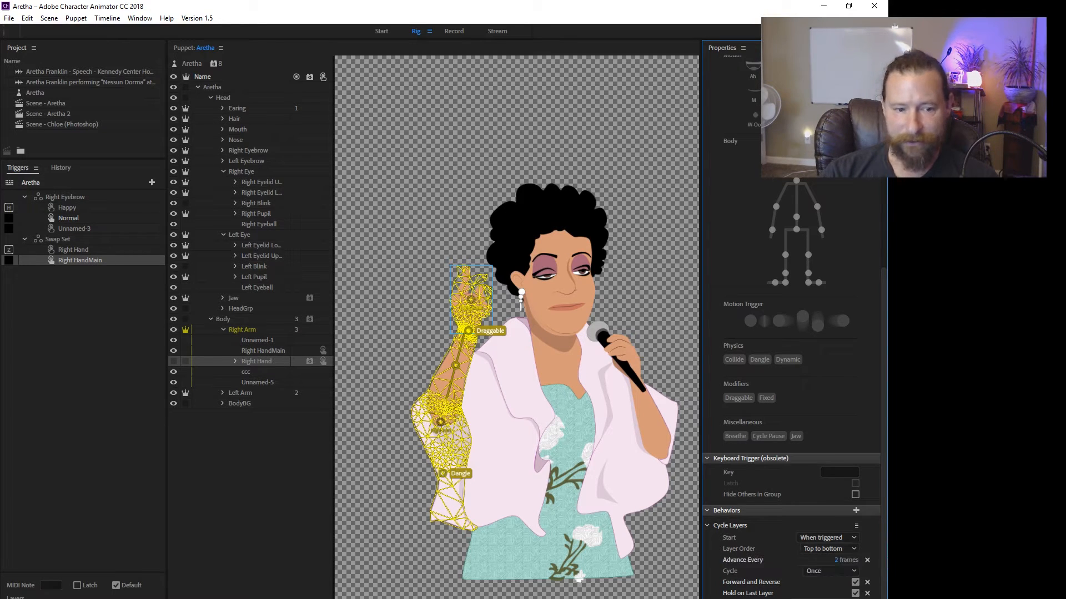
pyautogui.click(235, 361)
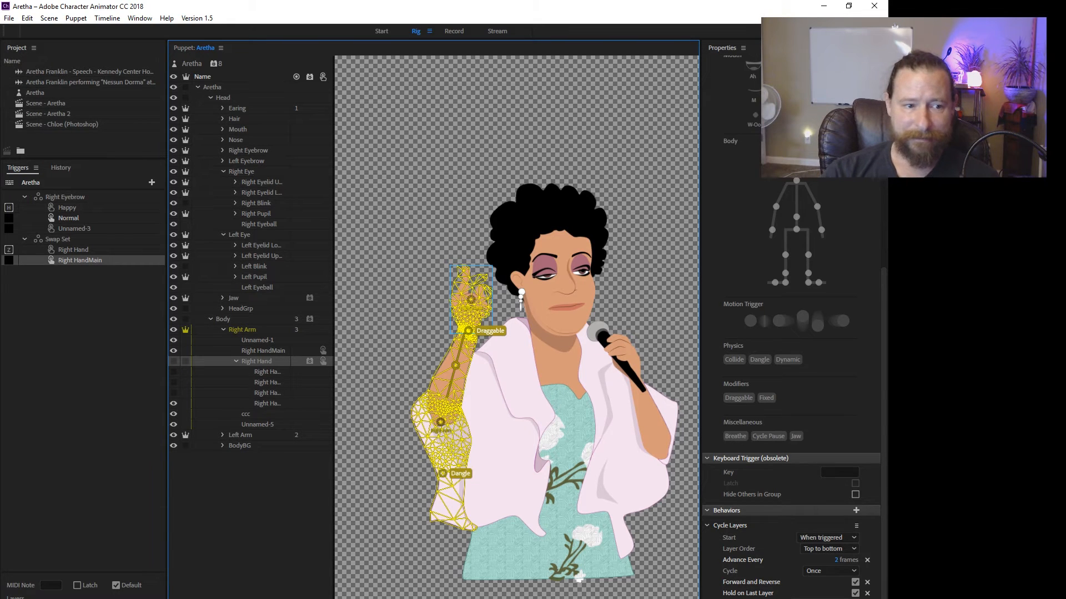
# Select the Right Eyebrow swap set and the Right Eyebrow layer, and look at the Create Trigger drop area.
pyautogui.click(65, 197)
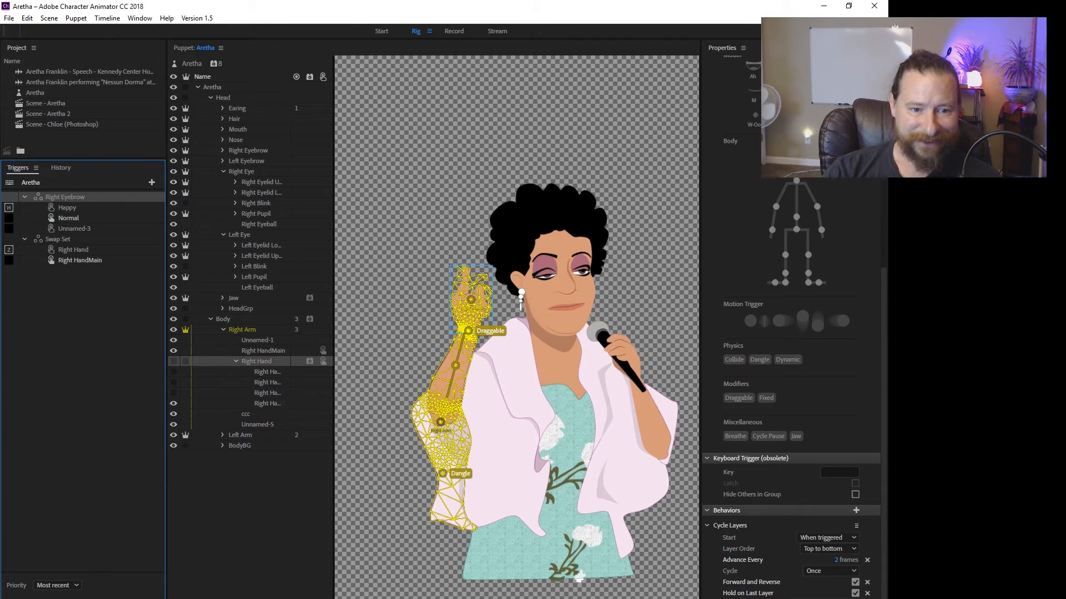
pyautogui.moveTo(249, 151); pyautogui.dragTo(83, 578)
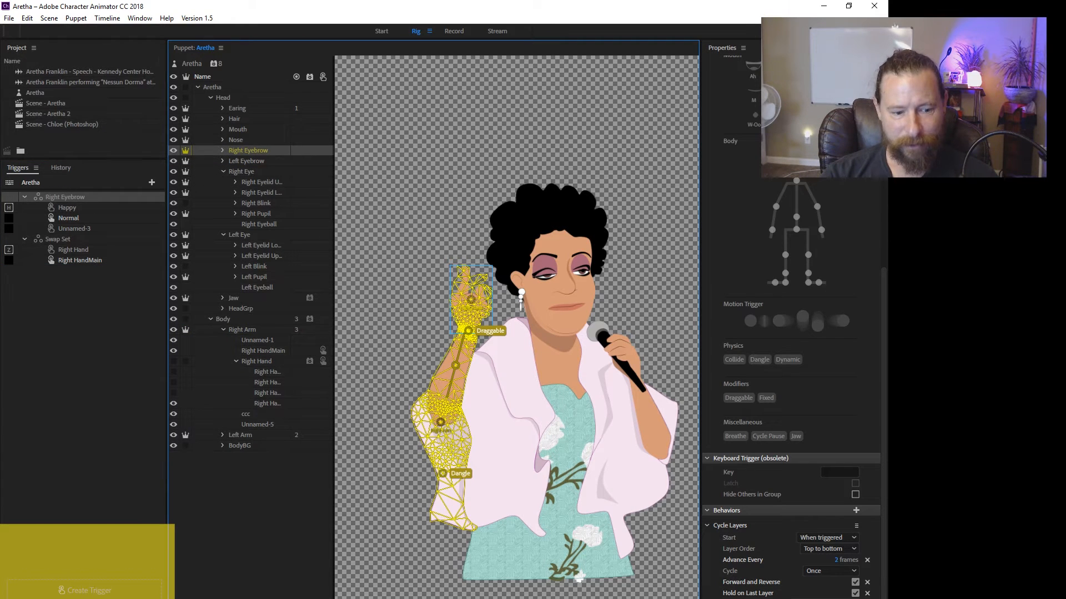
pyautogui.moveTo(84, 333)
pyautogui.mouseDown()
pyautogui.moveTo(83, 202)
pyautogui.moveTo(84, 333)
pyautogui.mouseUp()
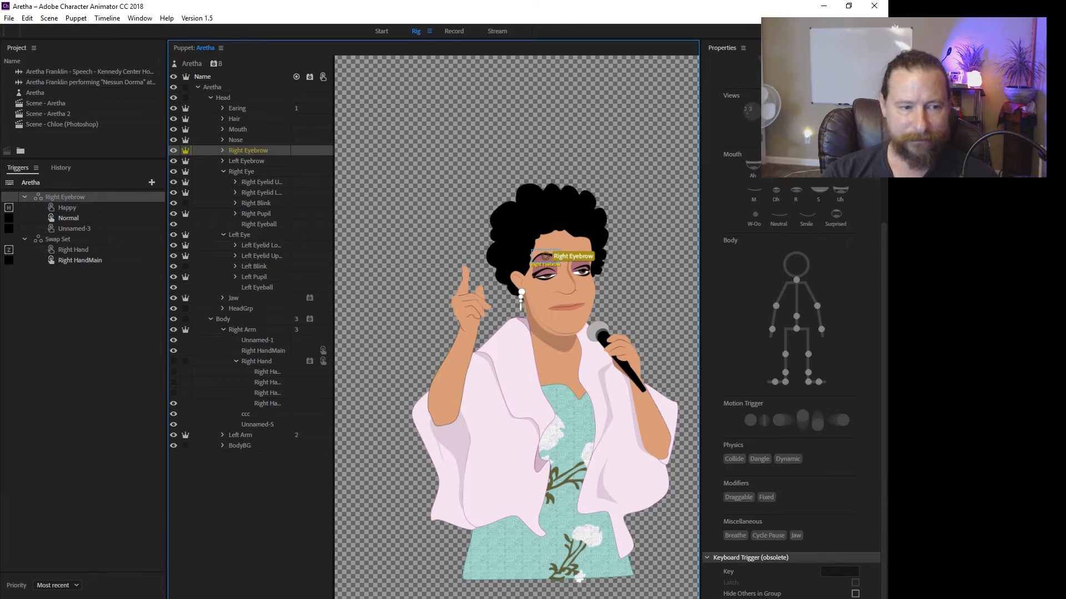
# Rename the Right Eyebrow swap set to Eyebrow.
pyautogui.rightClick(62, 198)
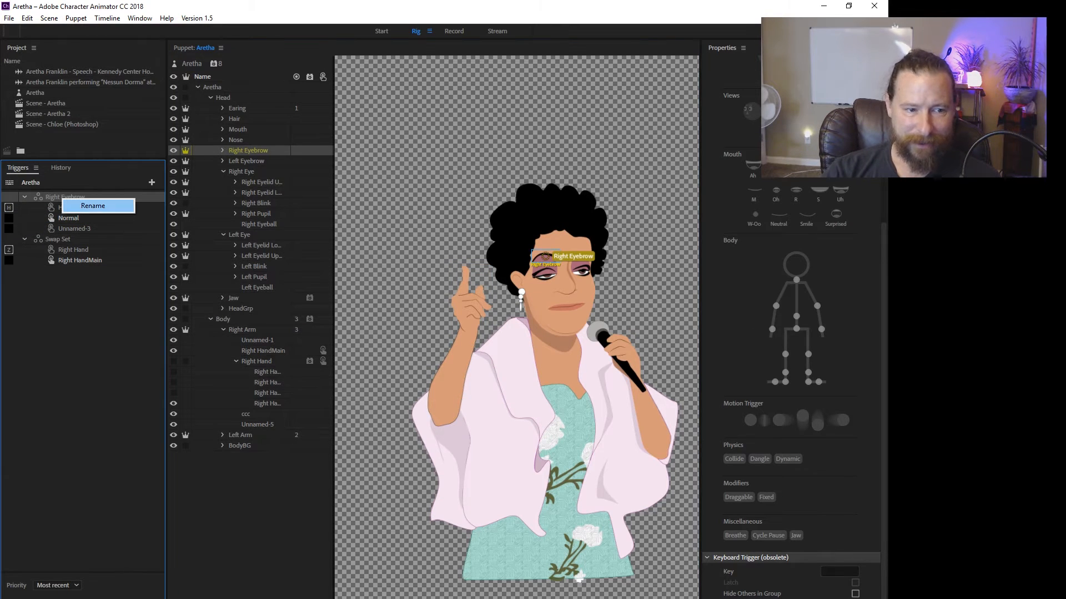
pyautogui.click(93, 206)
pyautogui.write('Eyebrow')
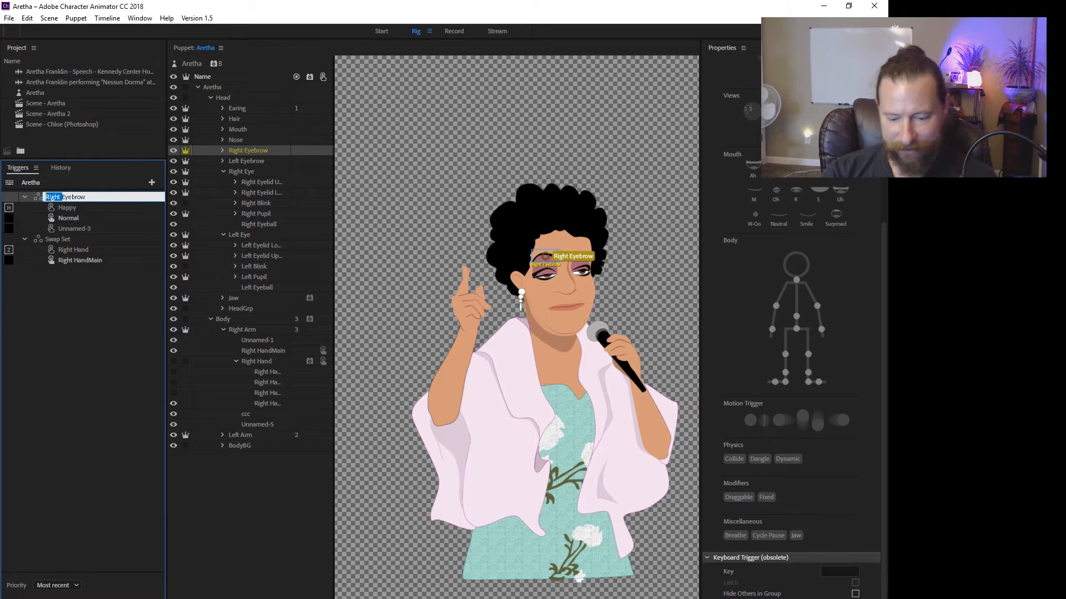
pyautogui.press('Return')
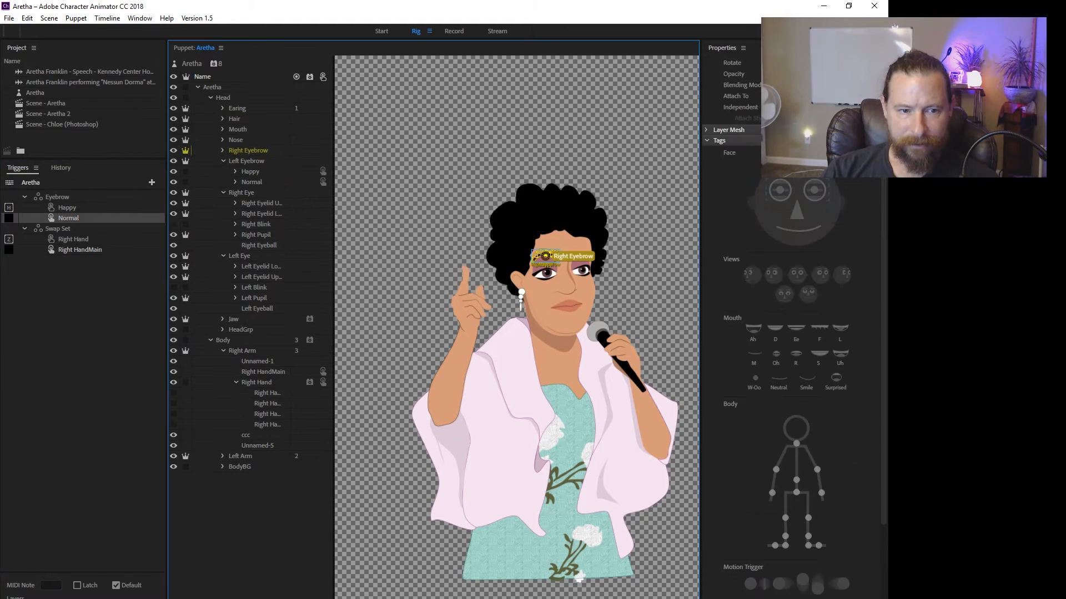
# Select the whole Aretha puppet and collapse the Right Eye and Left Eye groups in its layer list.
pyautogui.click(191, 64)
pyautogui.click(222, 161)
pyautogui.click(223, 172)
pyautogui.click(223, 182)
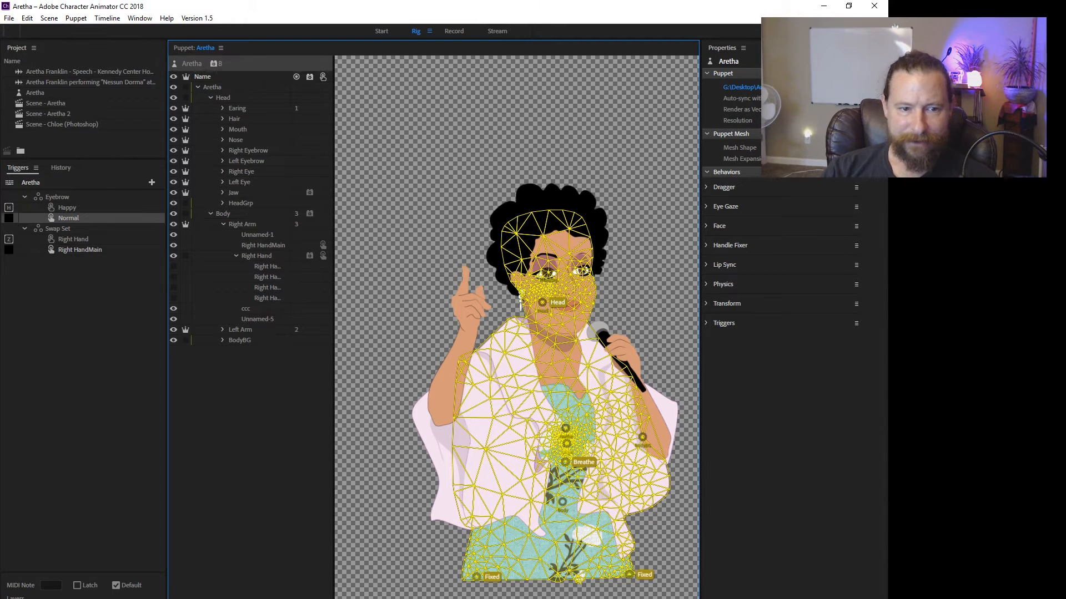
# Select the Body group and examine the mesh and the Breathe-tagged handle at the centre of the torso.
pyautogui.click(223, 214)
pyautogui.scroll(5, 552, 453)
pyautogui.moveTo(552, 453); pyautogui.dragTo(508, 374)
pyautogui.moveTo(559, 404); pyautogui.dragTo(516, 327)
pyautogui.scroll(7, 516, 327)
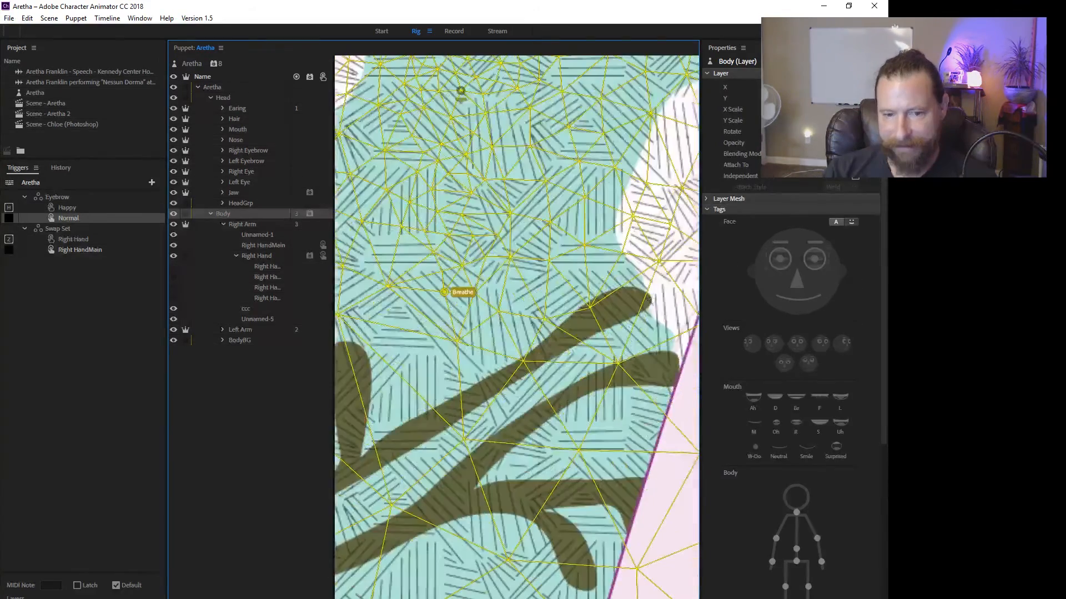
pyautogui.scroll(-3, 487, 325)
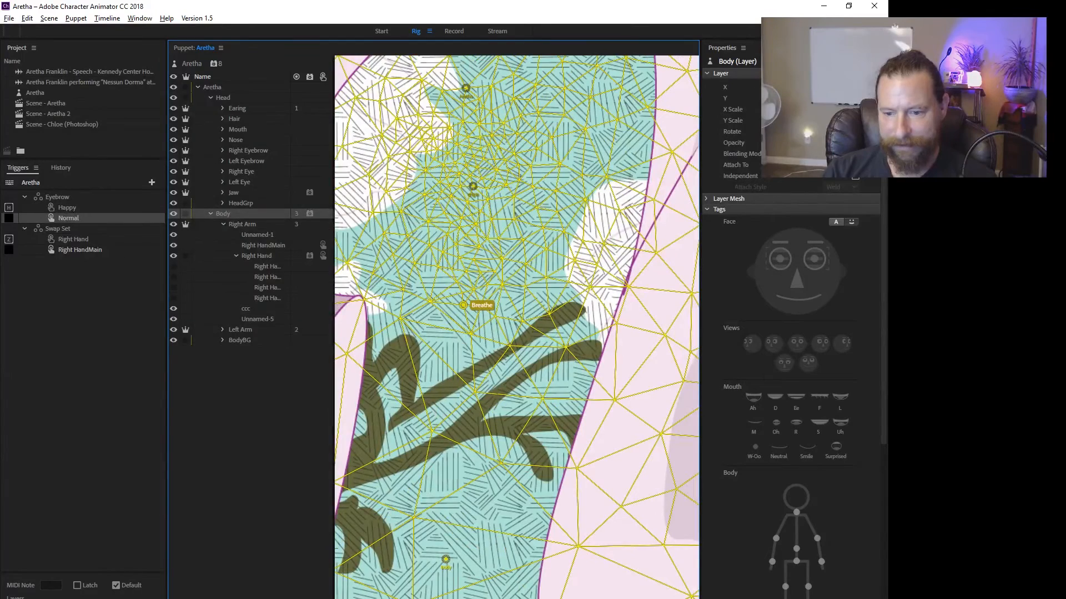
pyautogui.scroll(-3, 498, 375)
pyautogui.click(478, 333)
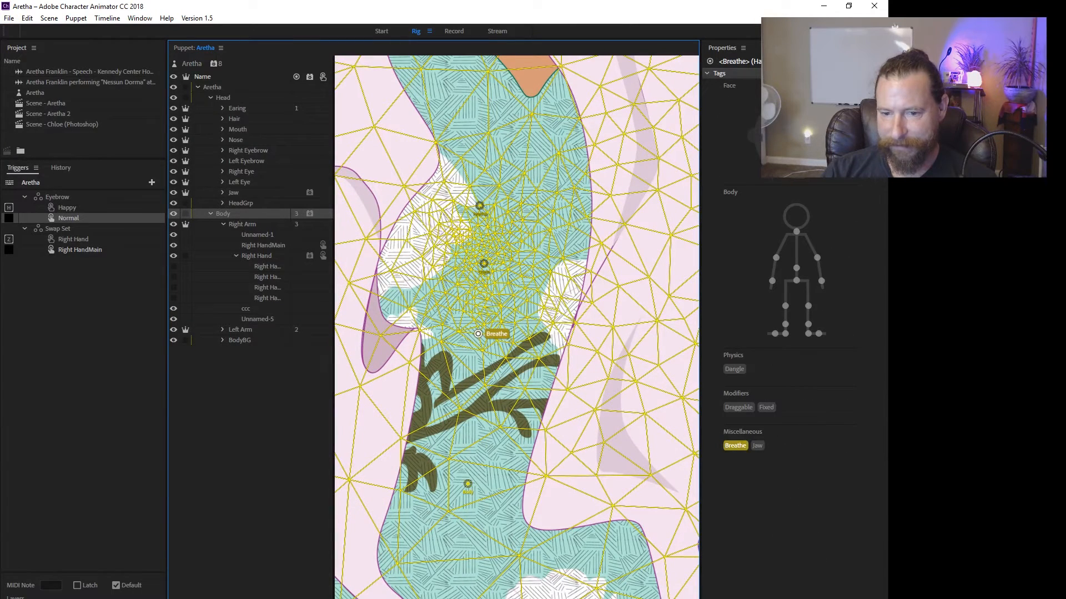
# Review the Body group's Breathe behavior settings and the list of behaviors that can be added to it.
pyautogui.click(222, 214)
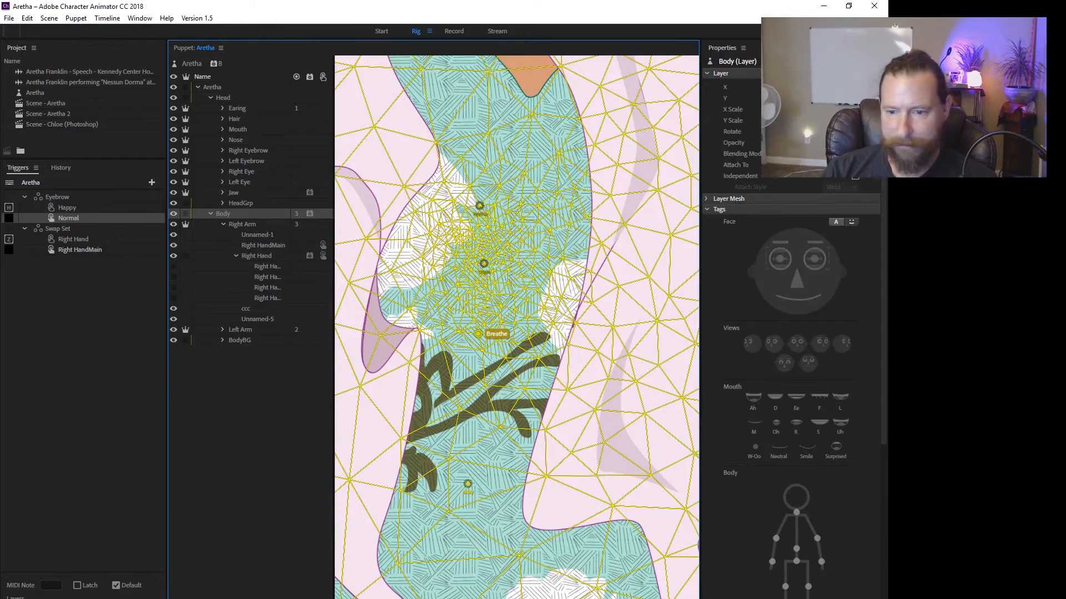
pyautogui.scroll(-5, 791, 333)
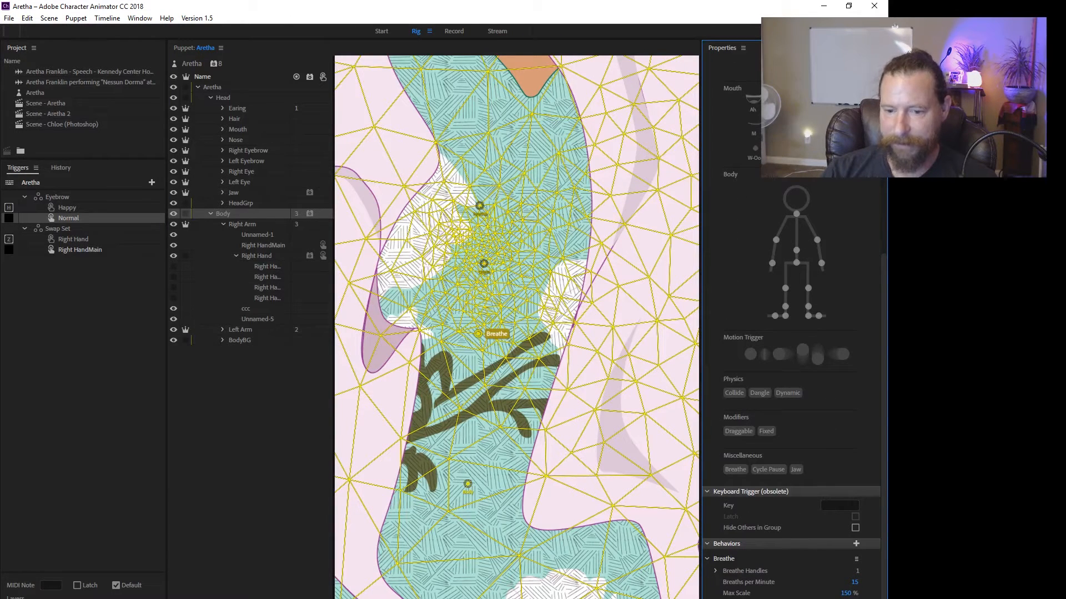
pyautogui.click(856, 544)
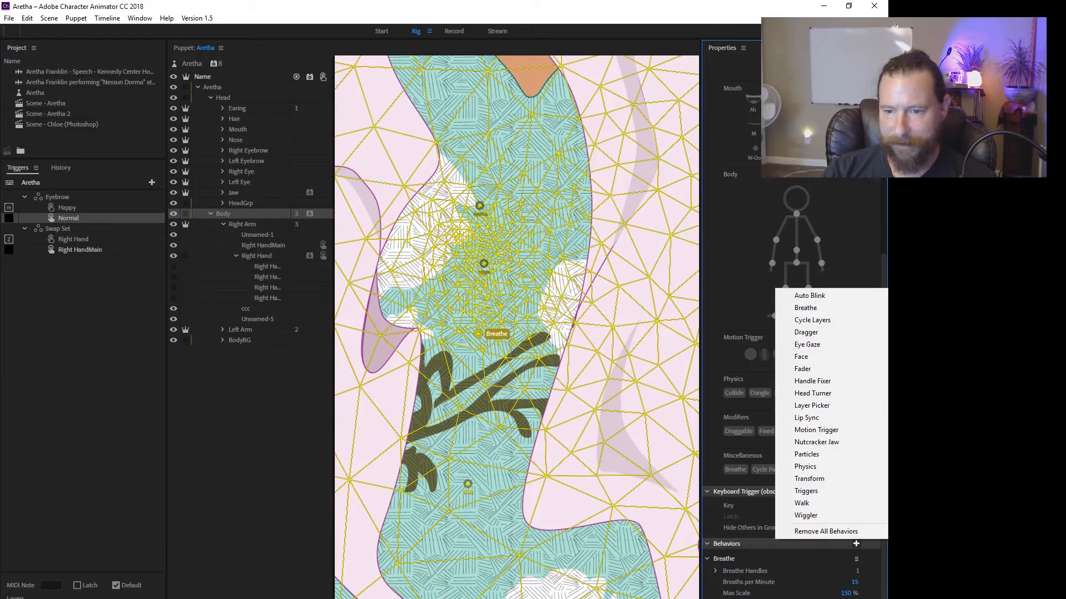
pyautogui.click(500, 310)
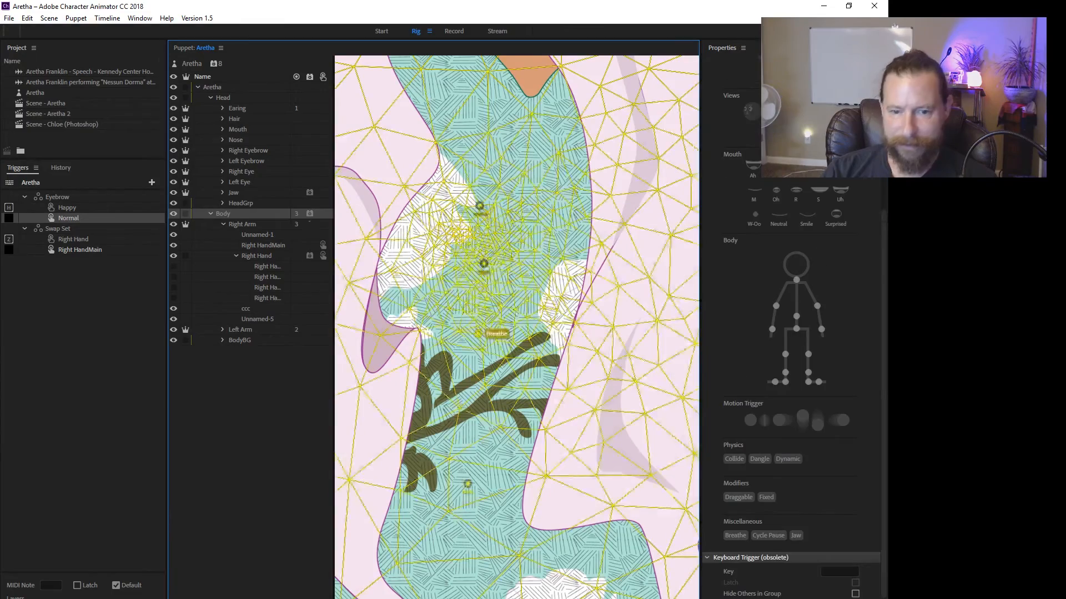
# Inspect the Body group's origin handle above the Breathe handle, along with the surrounding torso mesh and neighbouring handles.
pyautogui.moveTo(499, 310); pyautogui.dragTo(507, 230)
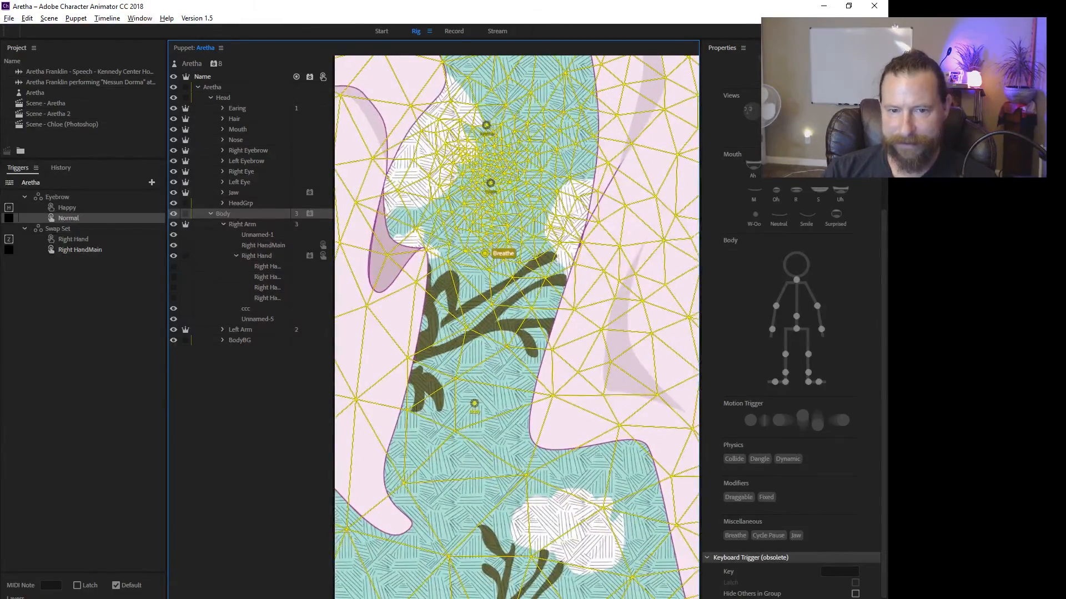
pyautogui.moveTo(480, 172); pyautogui.dragTo(487, 301)
pyautogui.scroll(3, 486, 302)
pyautogui.scroll(-1, 486, 311)
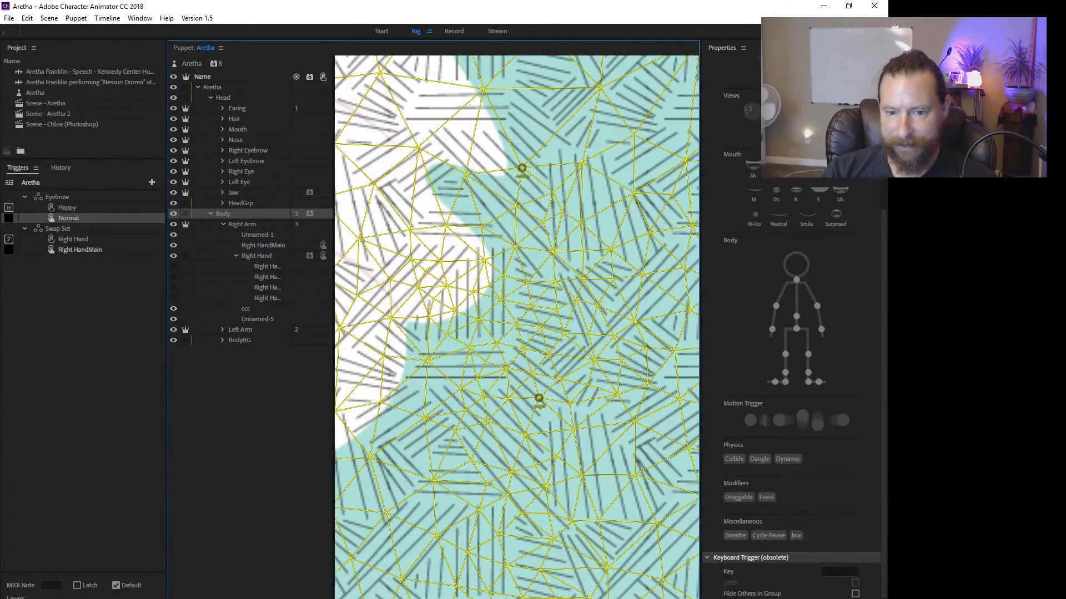
pyautogui.click(539, 397)
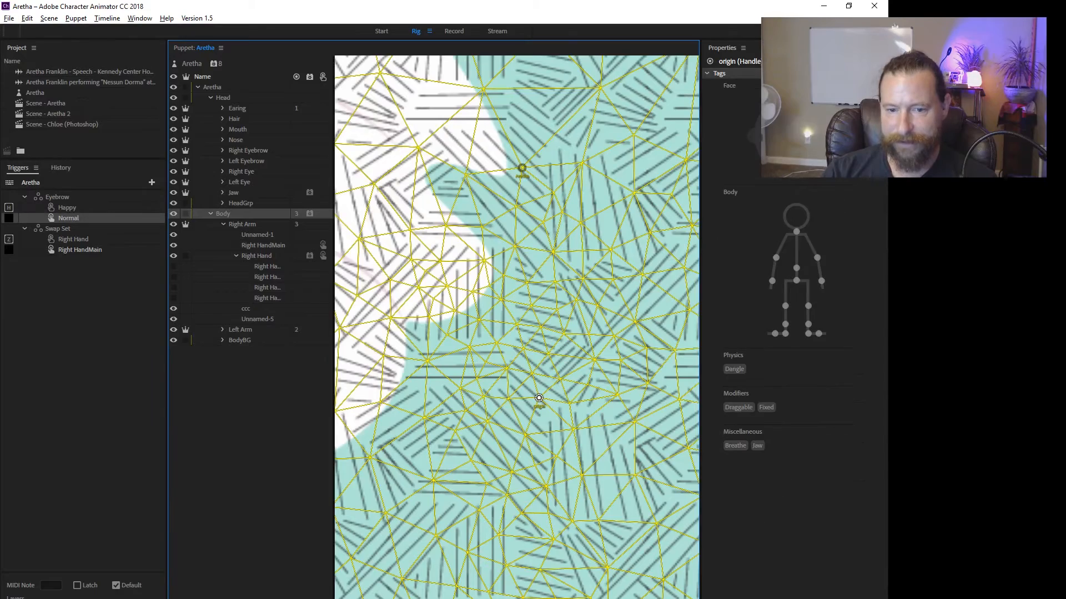
pyautogui.scroll(-6, 536, 397)
pyautogui.scroll(6, 509, 382)
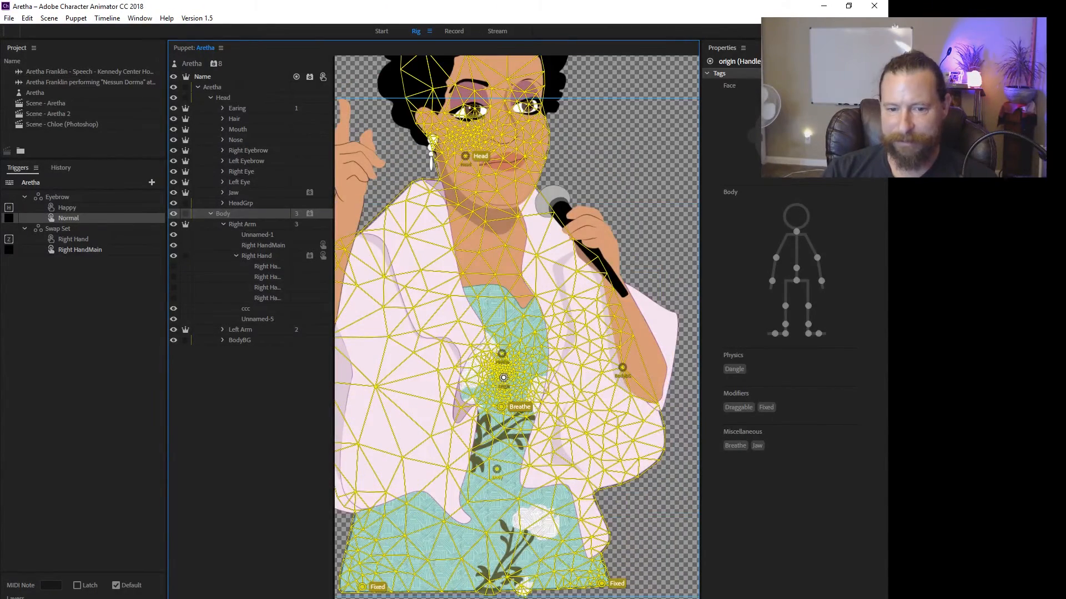
# Examine the mesh, sticks and Draggable and Dangle handles of the Right Arm, and those of the Left Arm.
pyautogui.click(242, 224)
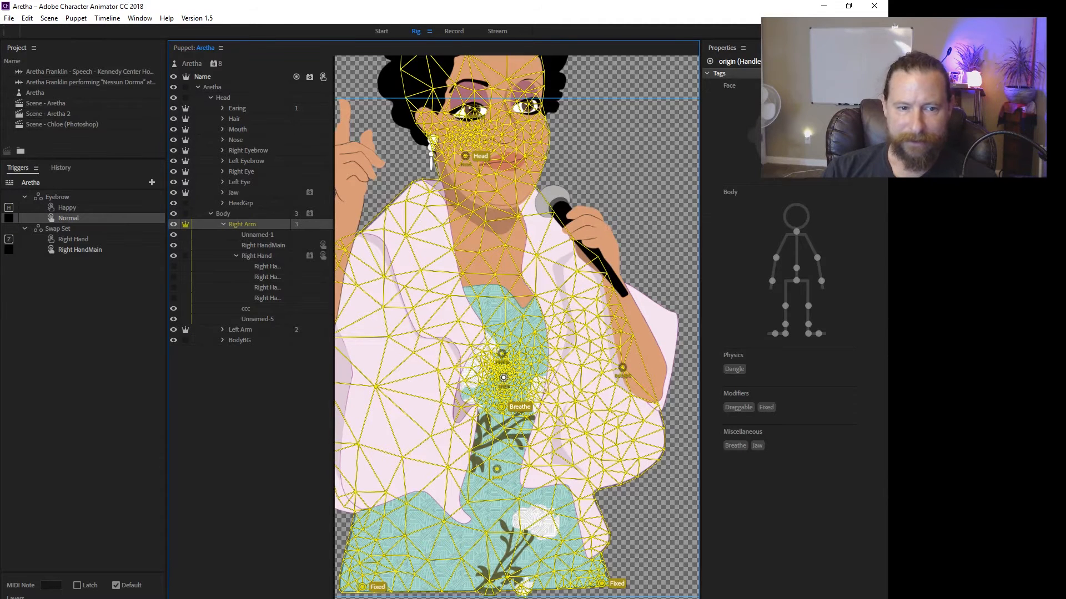
pyautogui.moveTo(399, 267); pyautogui.dragTo(531, 277)
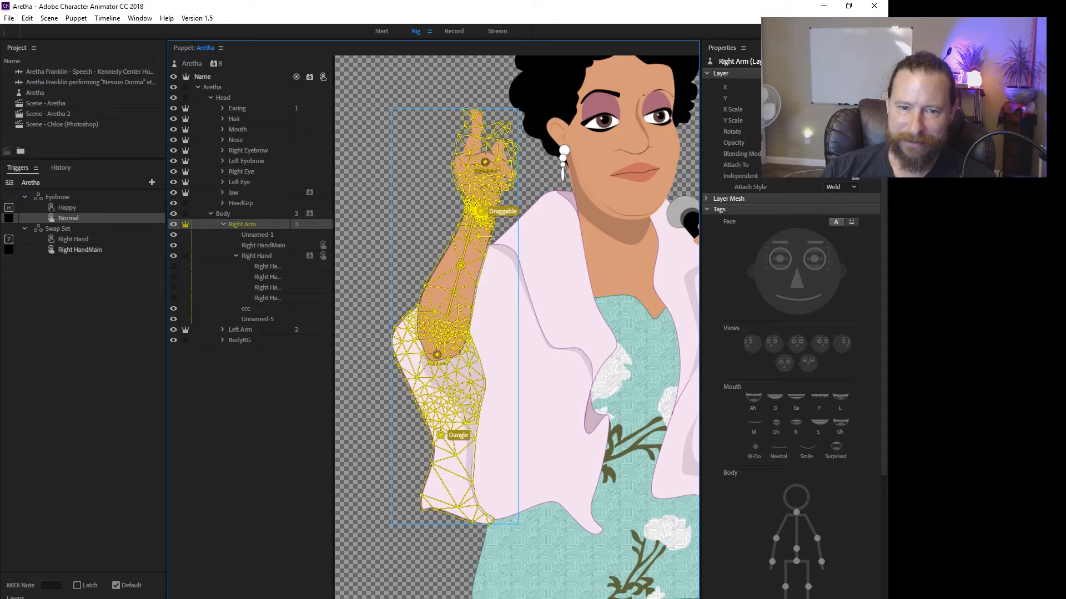
pyautogui.moveTo(503, 354); pyautogui.dragTo(492, 378)
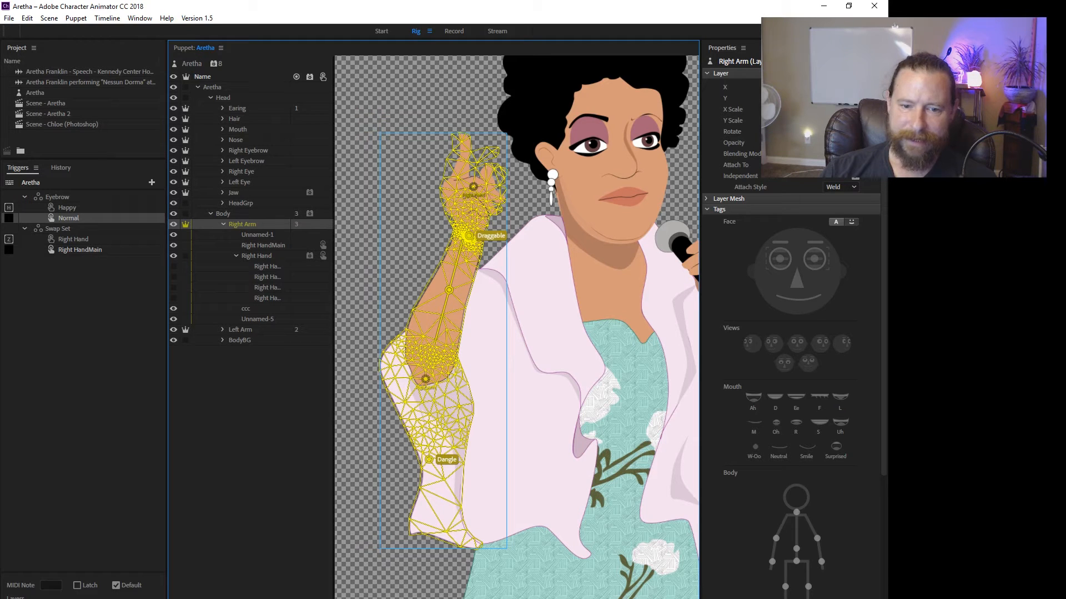
pyautogui.click(241, 330)
pyautogui.moveTo(649, 333); pyautogui.dragTo(409, 331)
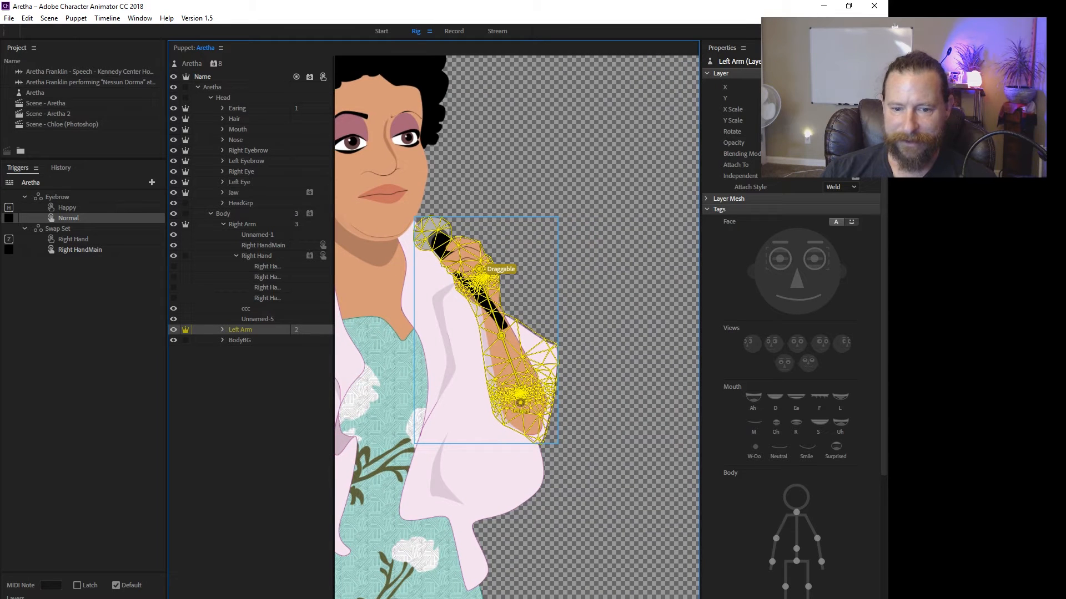
pyautogui.moveTo(520, 403); pyautogui.dragTo(529, 420)
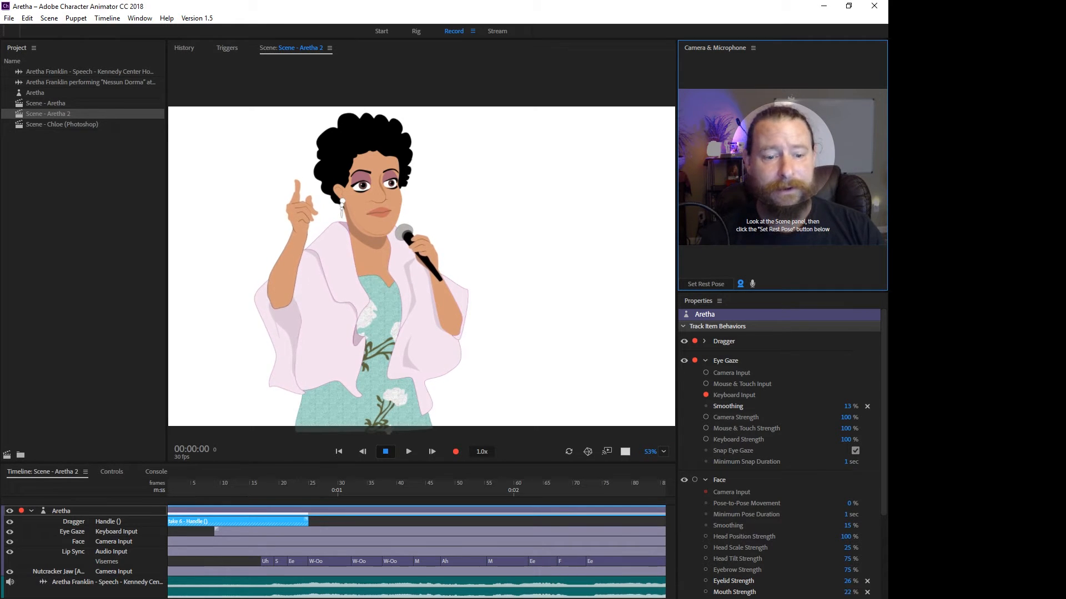
# Collapse the Eye Gaze, Face and Breathe behavior settings of the Aretha track in the Aretha 2 scene.
pyautogui.click(705, 361)
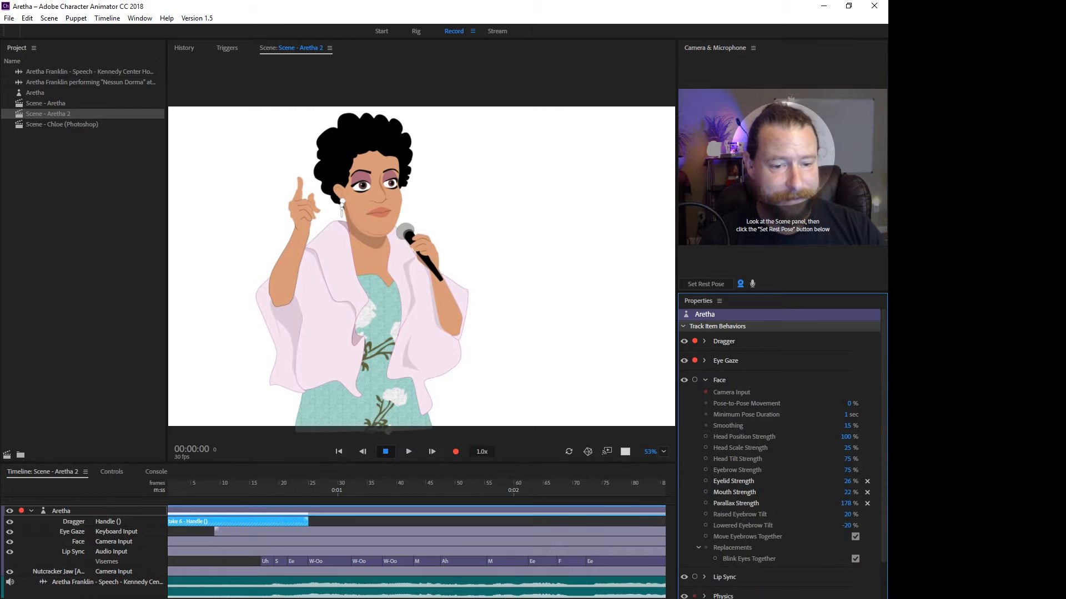
pyautogui.click(705, 380)
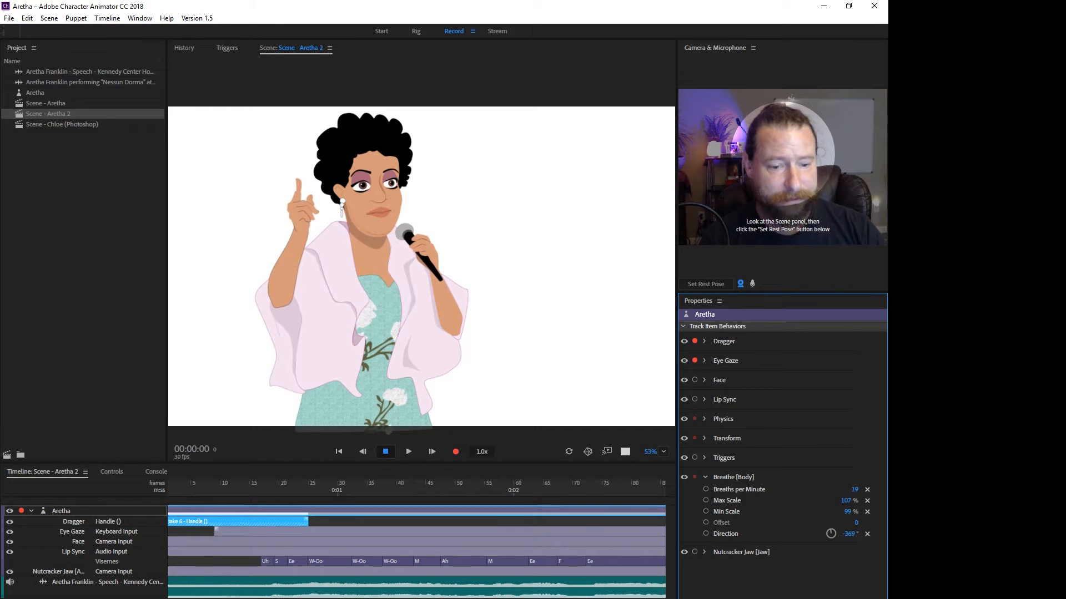
pyautogui.click(704, 477)
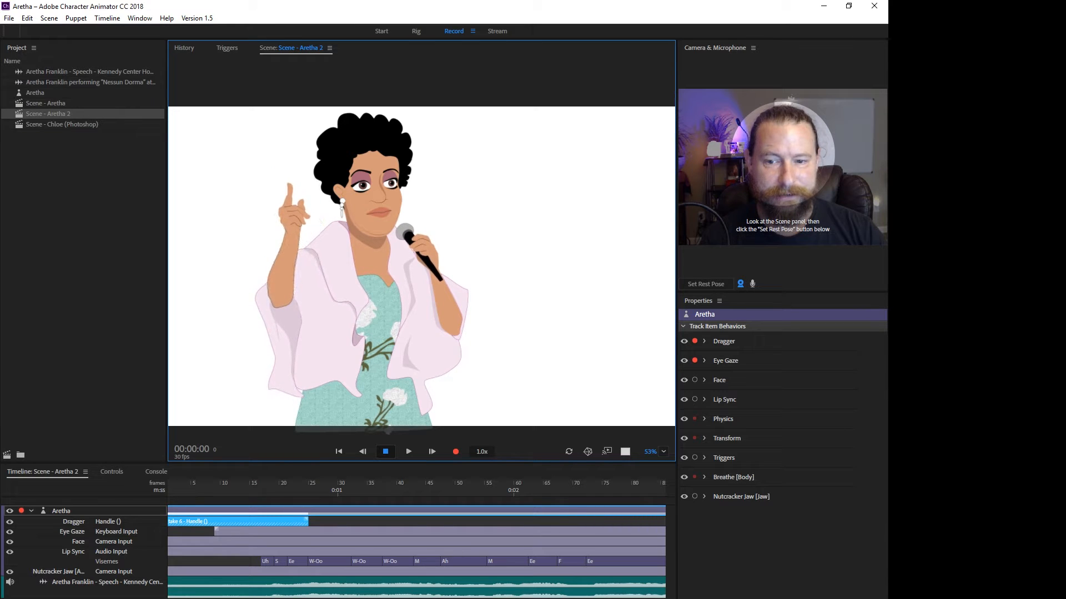
# Switch the Eye Gaze behavior to camera input, try high smoothing values, and set the smoothing to 15%.
pyautogui.click(704, 361)
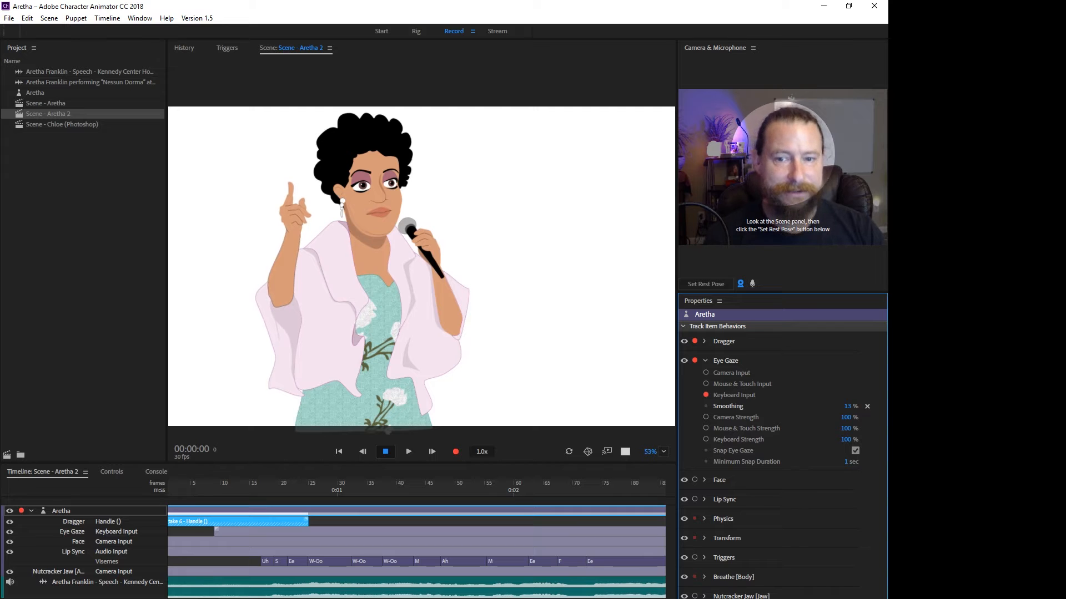
pyautogui.click(706, 373)
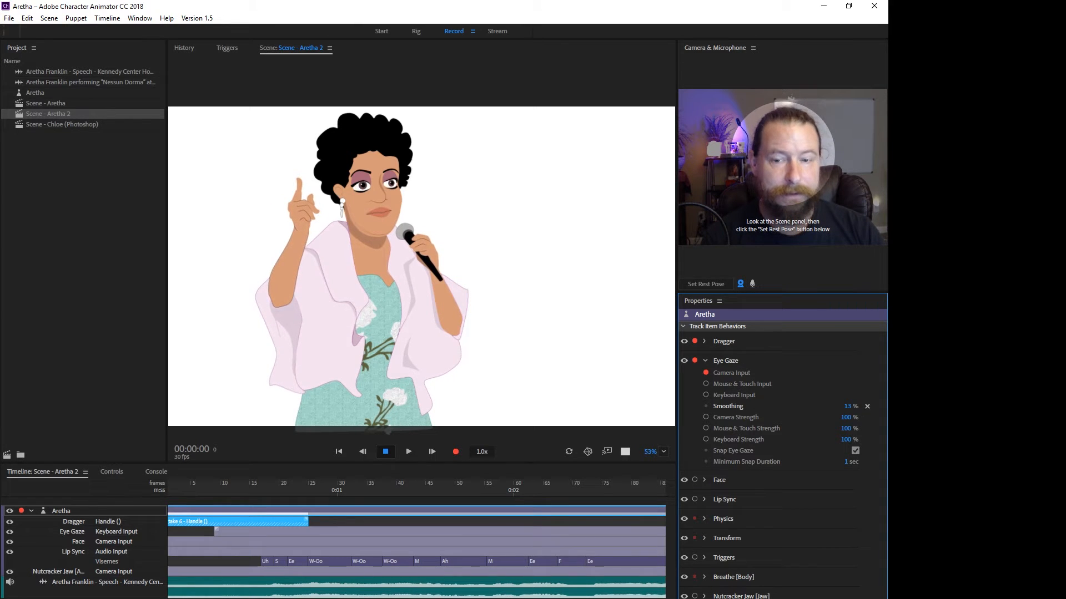
pyautogui.moveTo(848, 406); pyautogui.dragTo(869, 406)
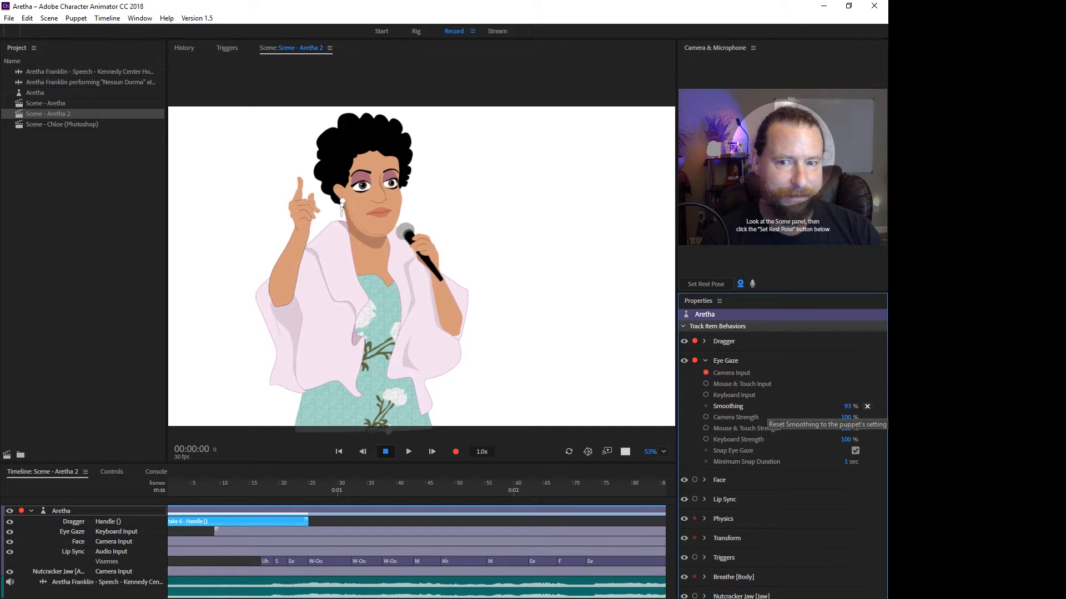
pyautogui.click(867, 406)
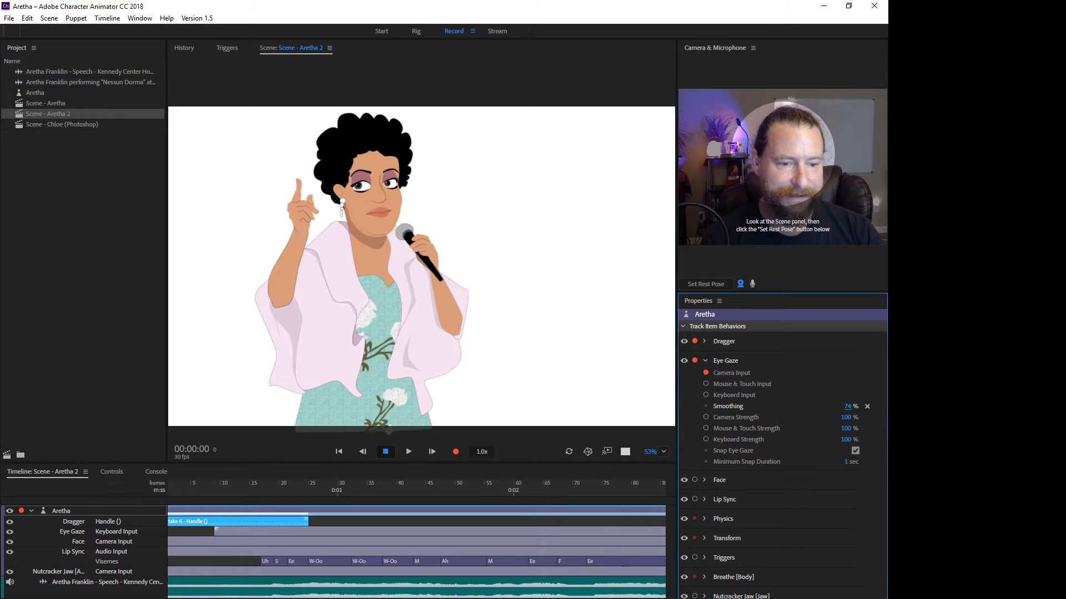
pyautogui.moveTo(848, 406); pyautogui.dragTo(835, 407)
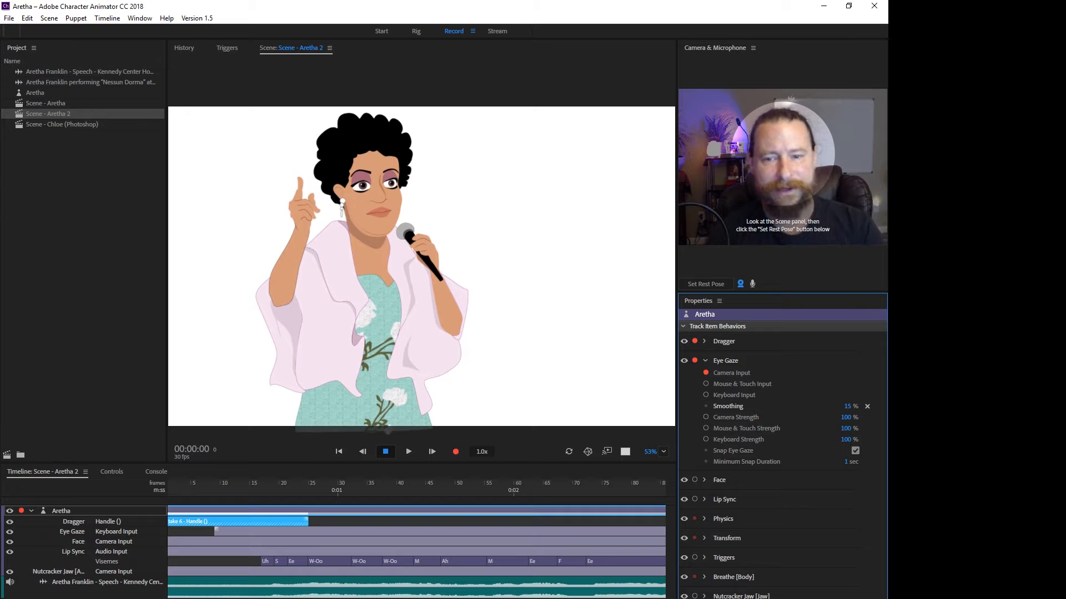
# Arm the Face behavior, try 55% for Pose-to-Pose Movement and Smoothing, and set them to 0% and 23%.
pyautogui.click(704, 361)
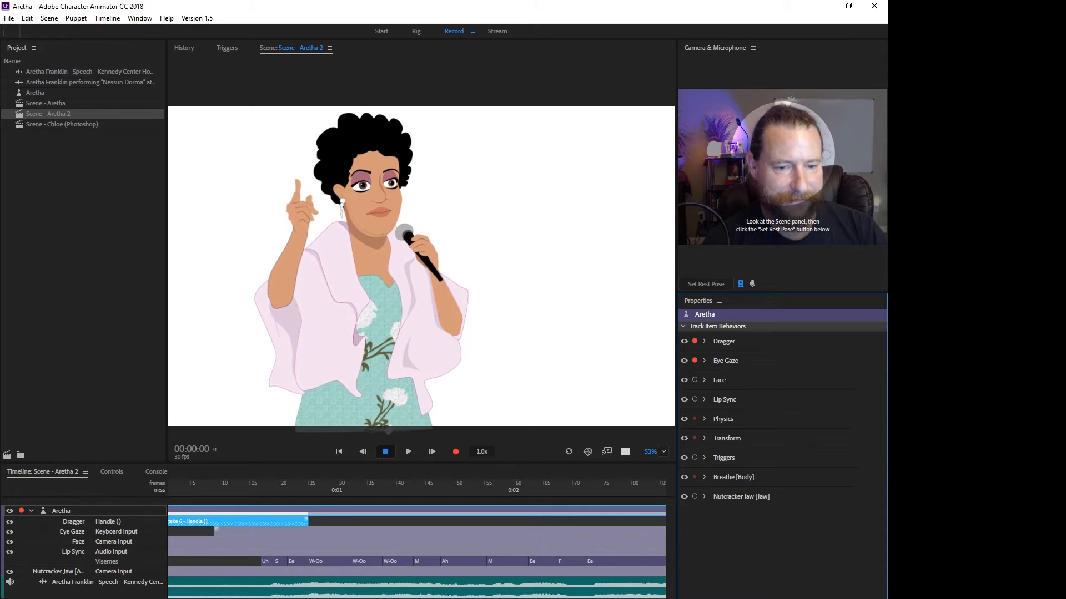
pyautogui.click(704, 380)
pyautogui.click(694, 380)
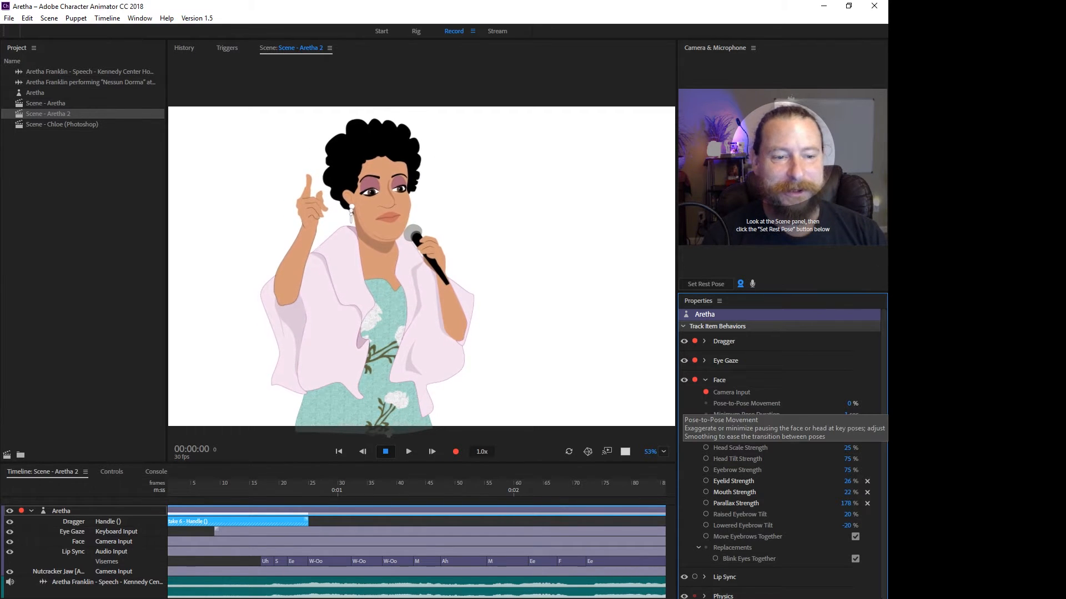
pyautogui.moveTo(848, 404); pyautogui.dragTo(870, 426)
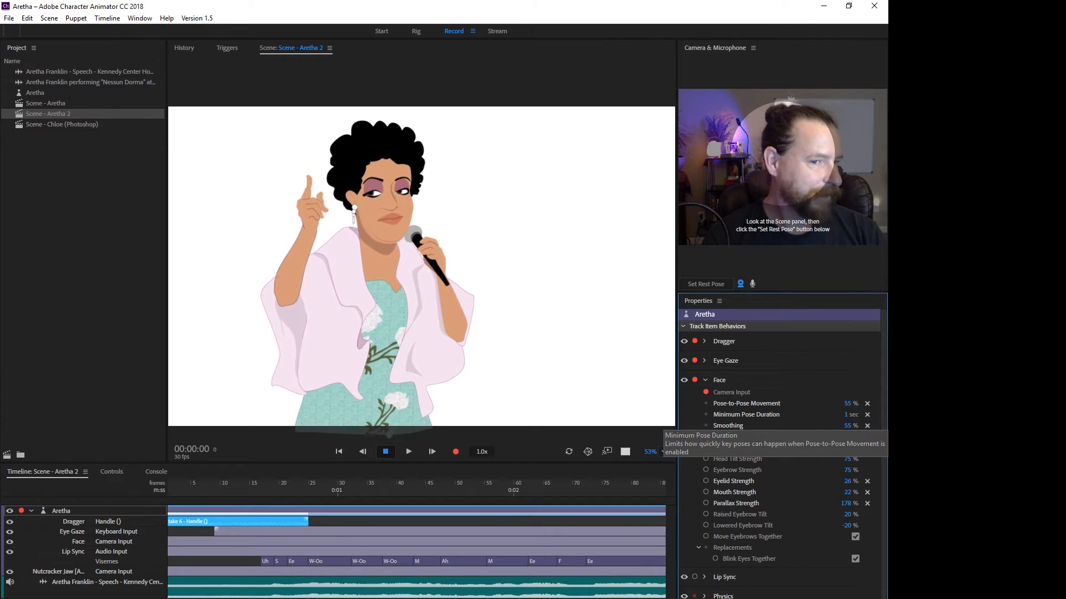
pyautogui.moveTo(848, 404); pyautogui.dragTo(830, 426)
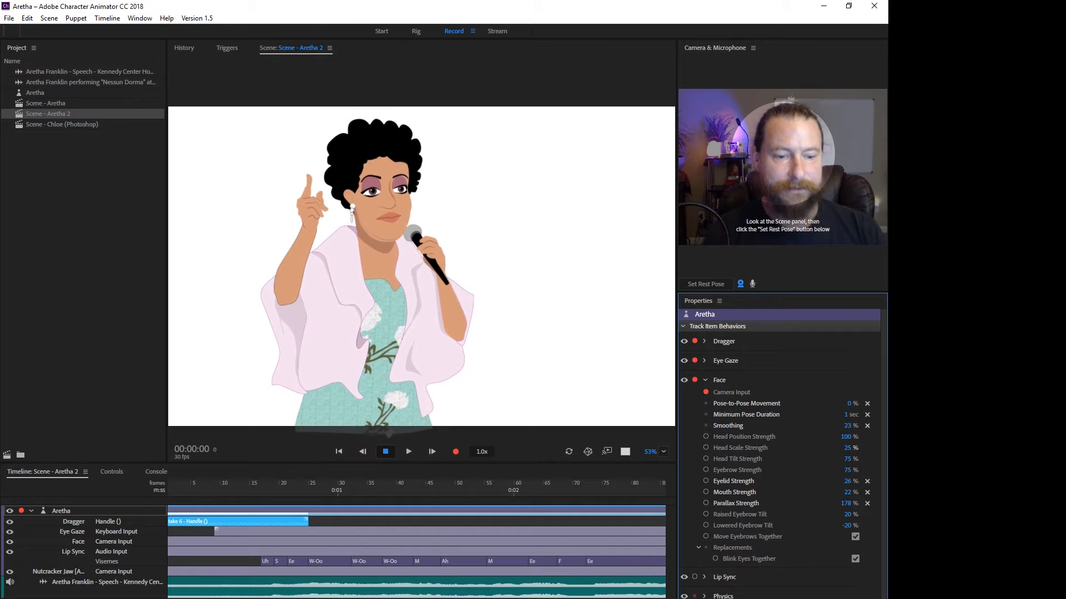
# Set the Face behavior's Head Scale Strength to 24%, Head Tilt Strength to 61%, Eyebrow Strength to 118% and Eyelid Strength to 20%.
pyautogui.moveTo(845, 448); pyautogui.dragTo(864, 447)
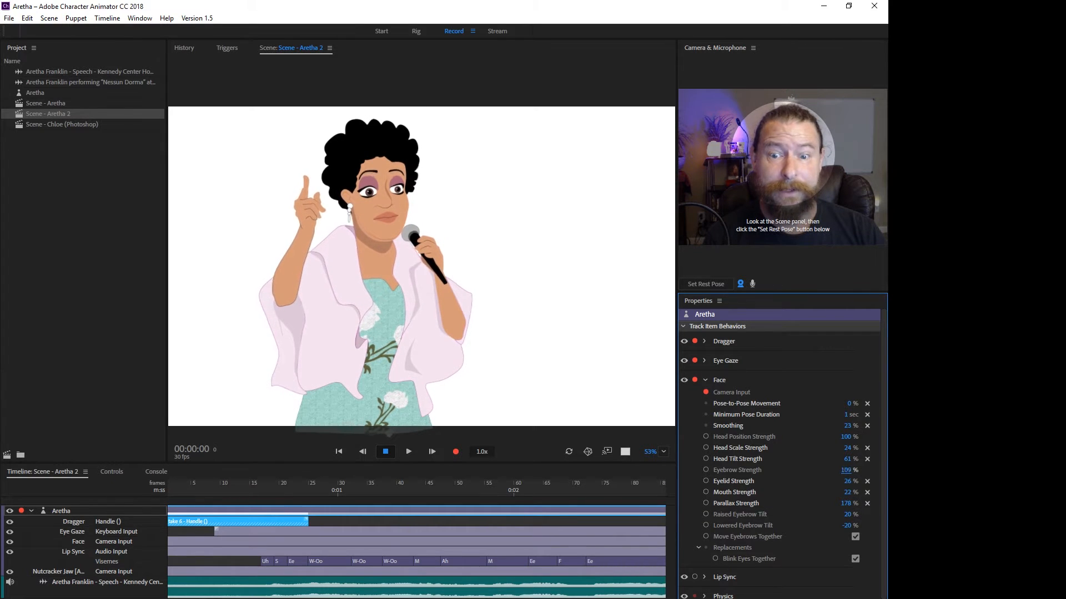
pyautogui.moveTo(846, 470); pyautogui.dragTo(777, 470)
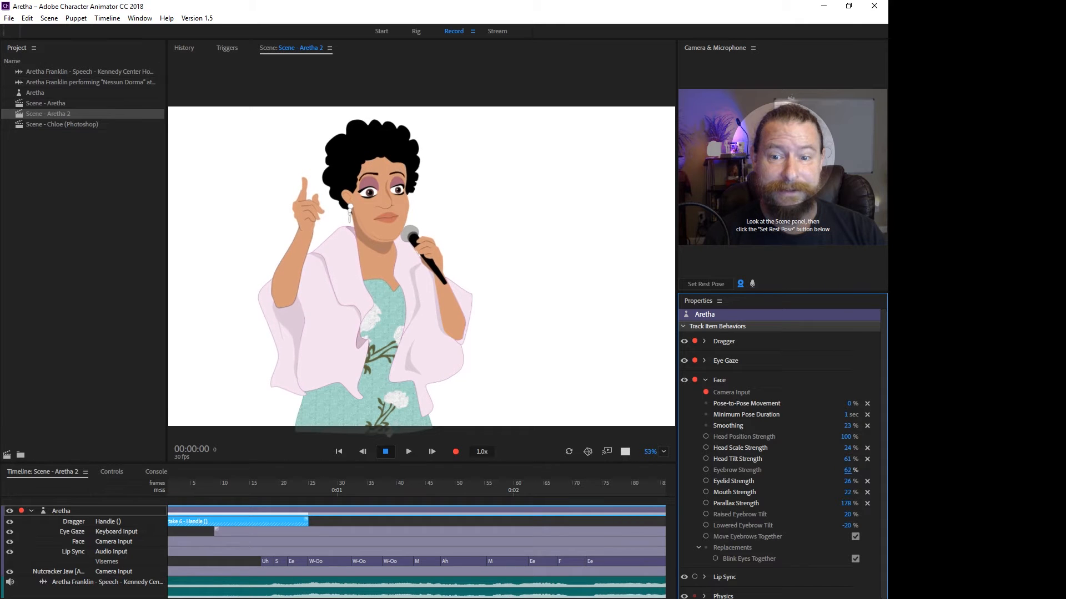
pyautogui.moveTo(849, 470)
pyautogui.mouseDown()
pyautogui.moveTo(902, 470)
pyautogui.moveTo(846, 470)
pyautogui.mouseUp()
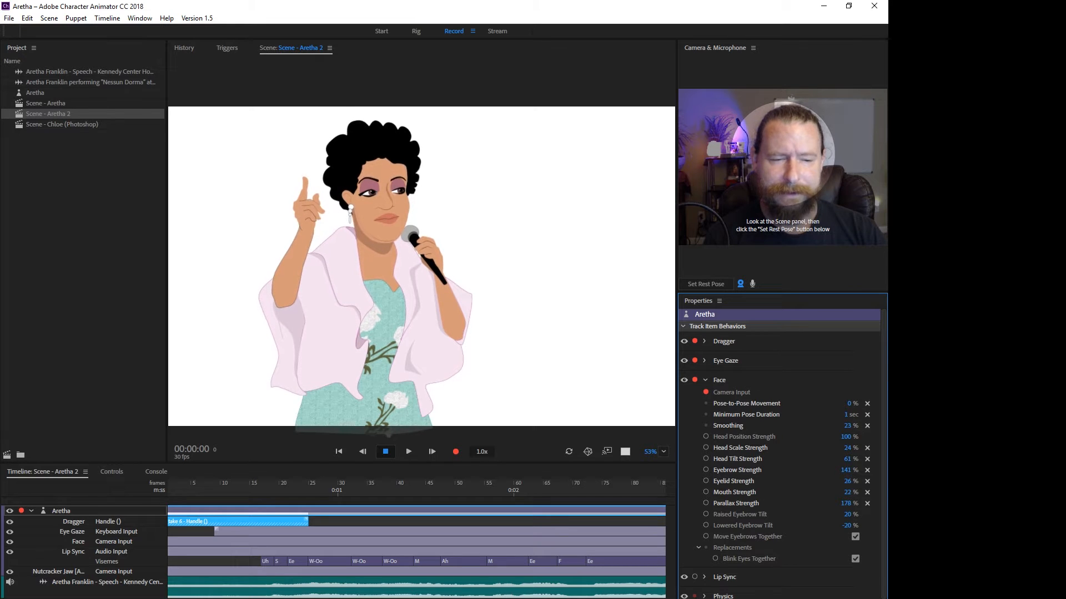
pyautogui.moveTo(846, 470); pyautogui.dragTo(833, 470)
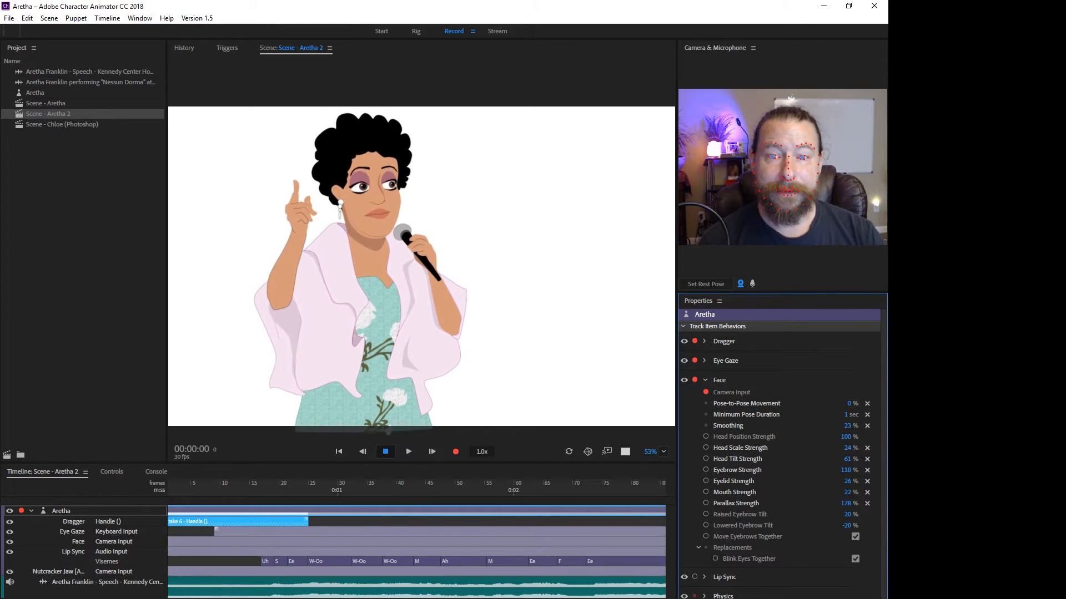
pyautogui.scroll(5, 350, 186)
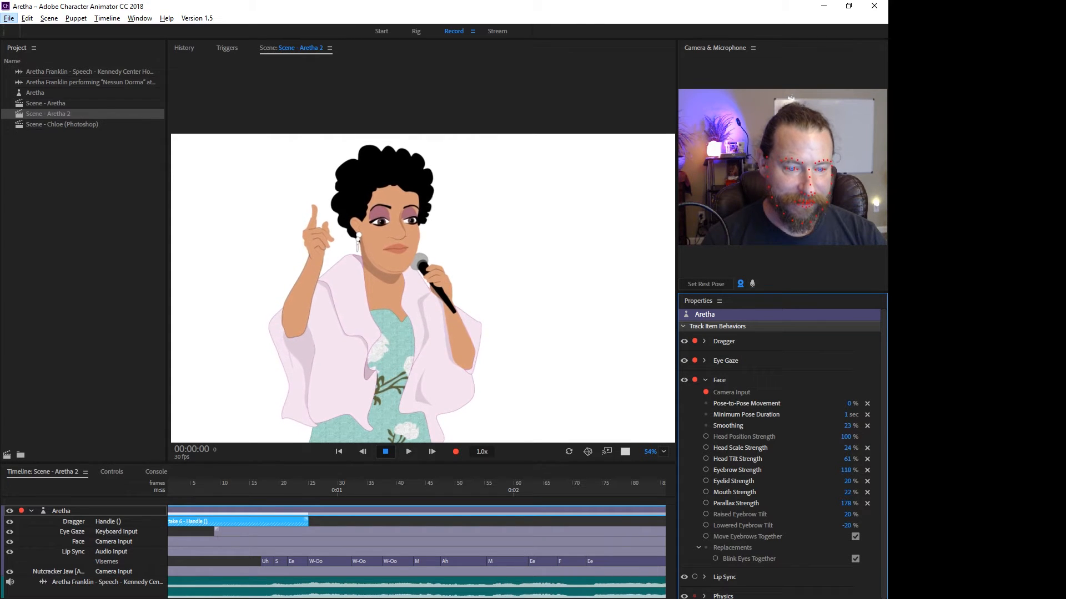
pyautogui.scroll(-2, 779, 444)
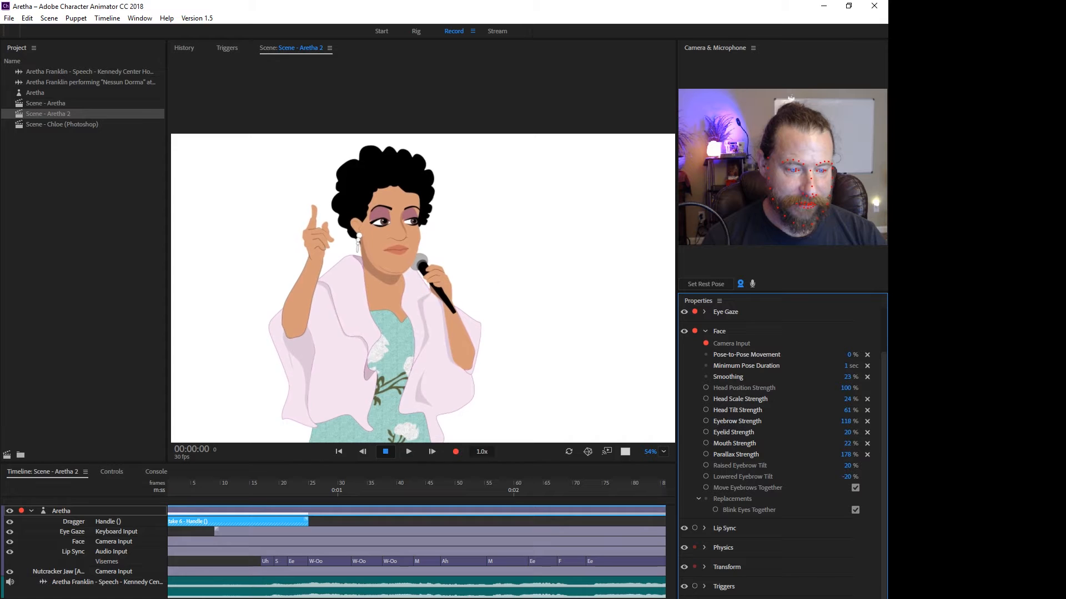
# Try 232% for the Face behavior's Parallax Strength and set it to 118%.
pyautogui.scroll(2, 779, 452)
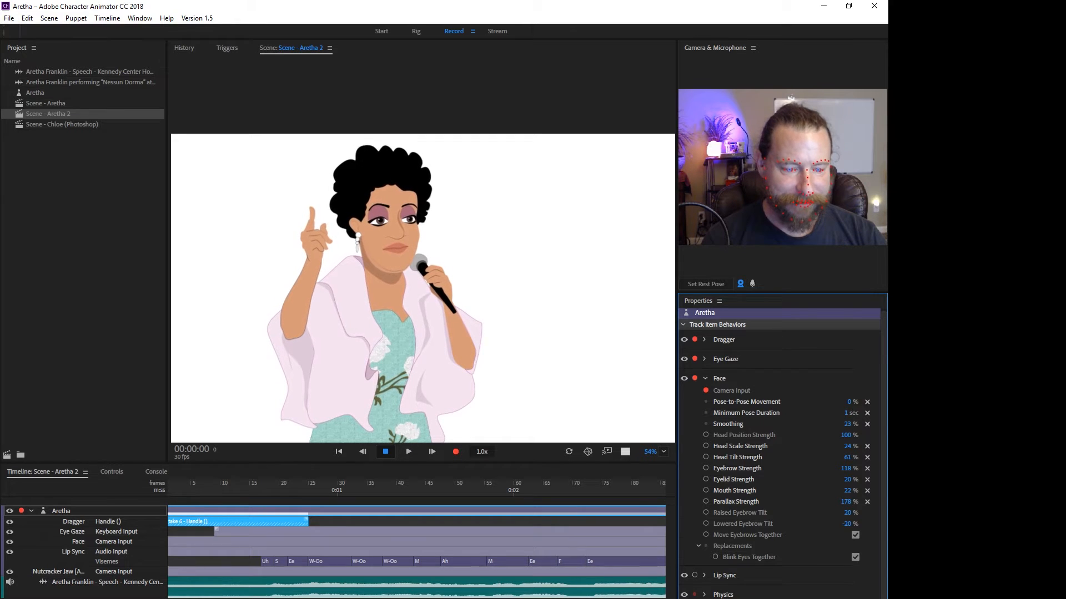
pyautogui.scroll(-2, 780, 444)
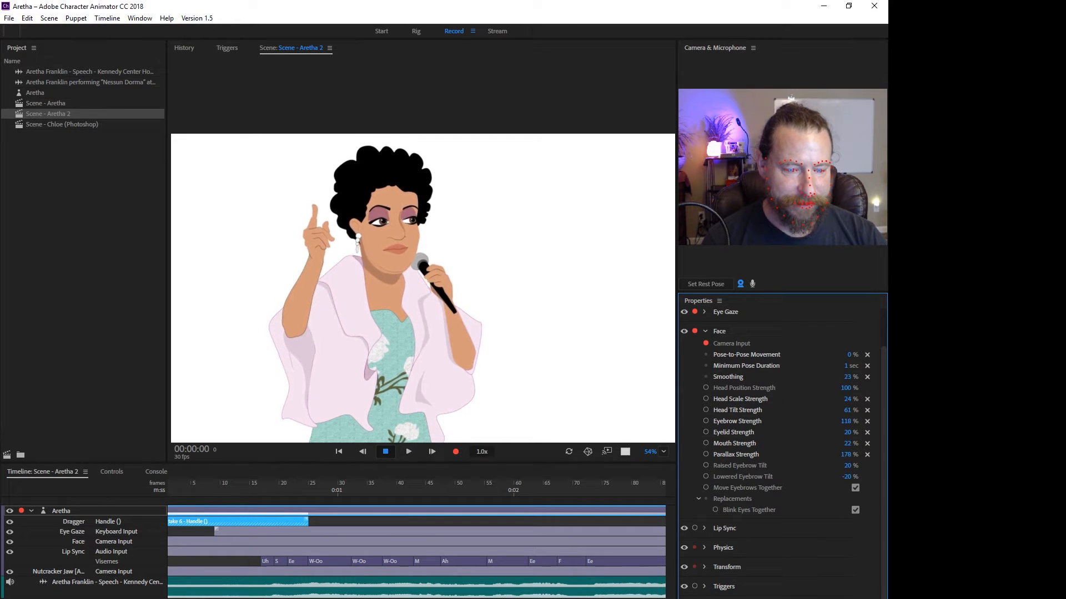
pyautogui.scroll(-2, 782, 453)
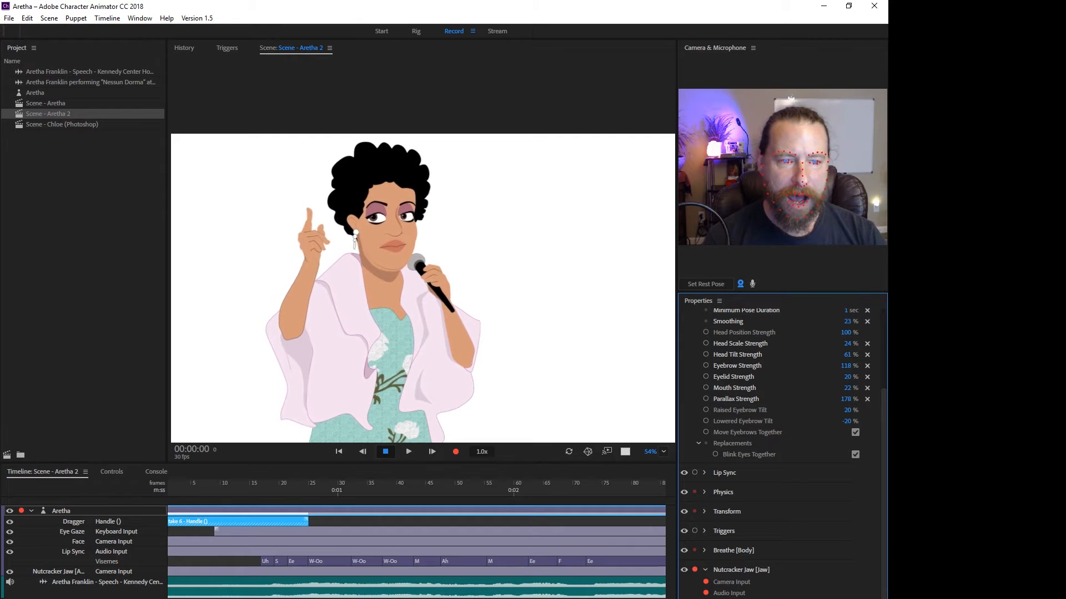
pyautogui.scroll(4, 782, 453)
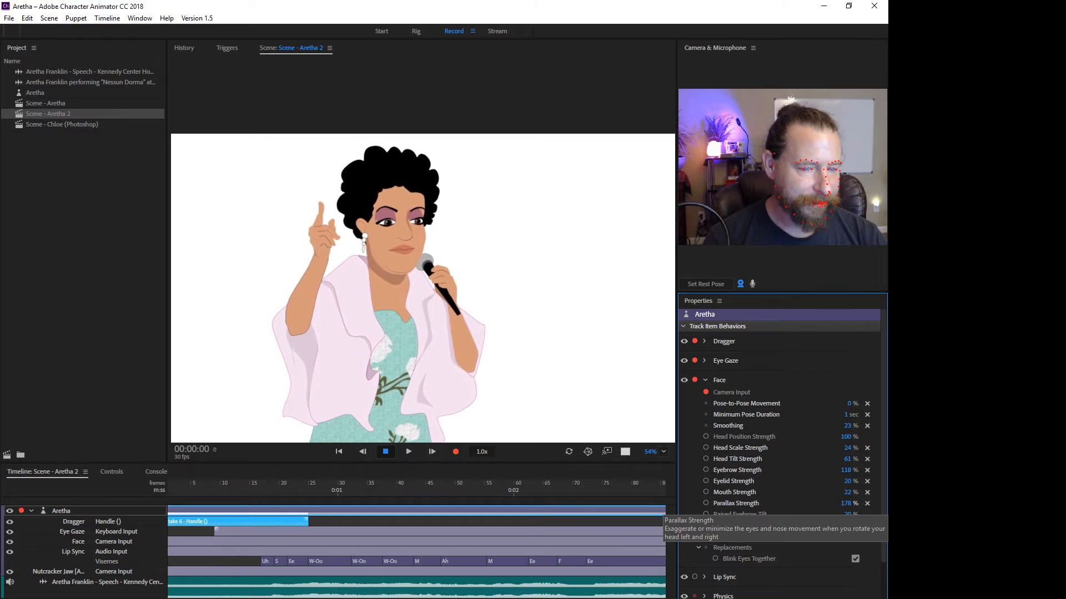
pyautogui.moveTo(845, 503); pyautogui.dragTo(857, 503)
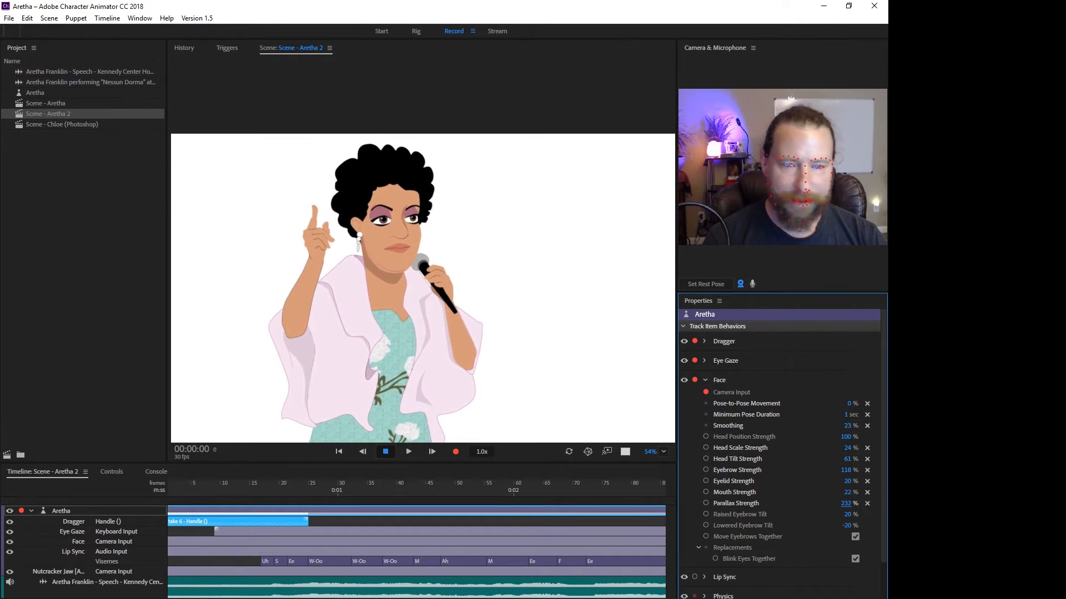
pyautogui.moveTo(845, 503); pyautogui.dragTo(807, 503)
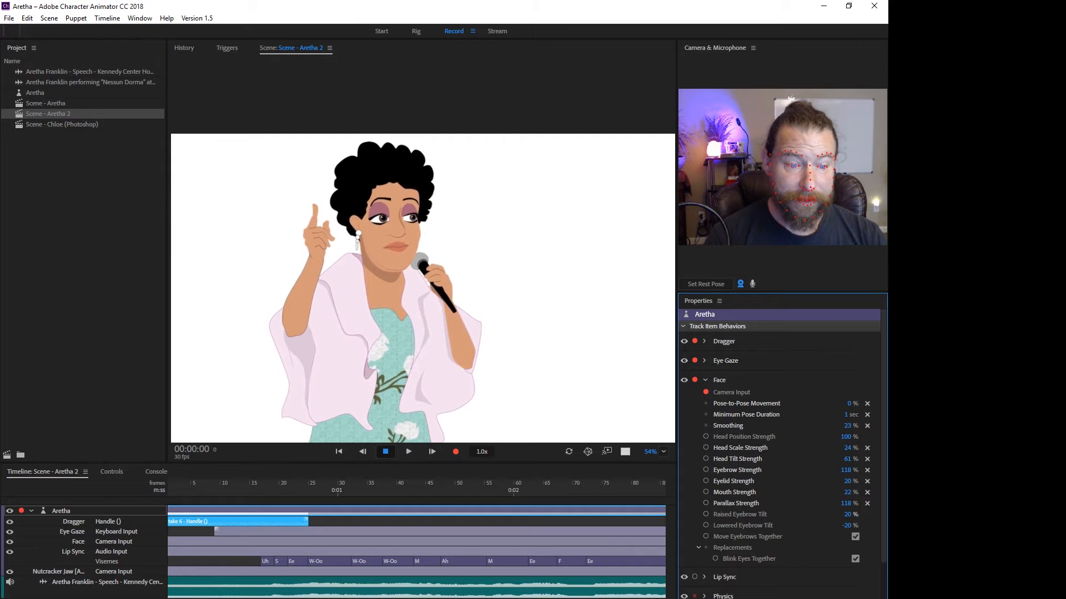
# Set the Face behavior's Raised Eyebrow Tilt to 11% and turn off moving the eyebrows together and blinking the eyes together.
pyautogui.moveTo(848, 515); pyautogui.dragTo(874, 514)
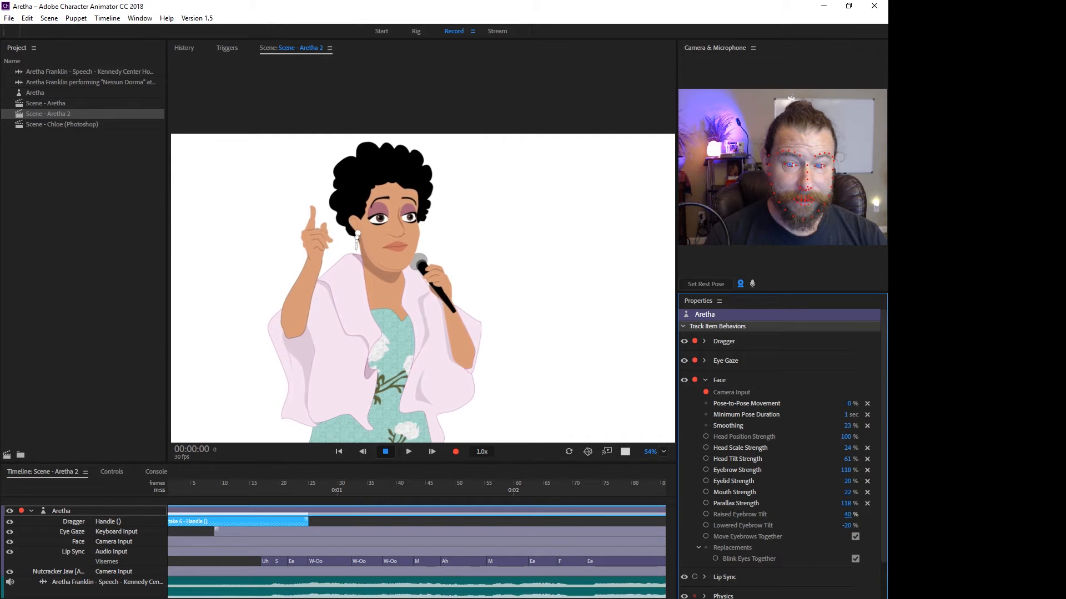
pyautogui.moveTo(844, 514); pyautogui.dragTo(842, 514)
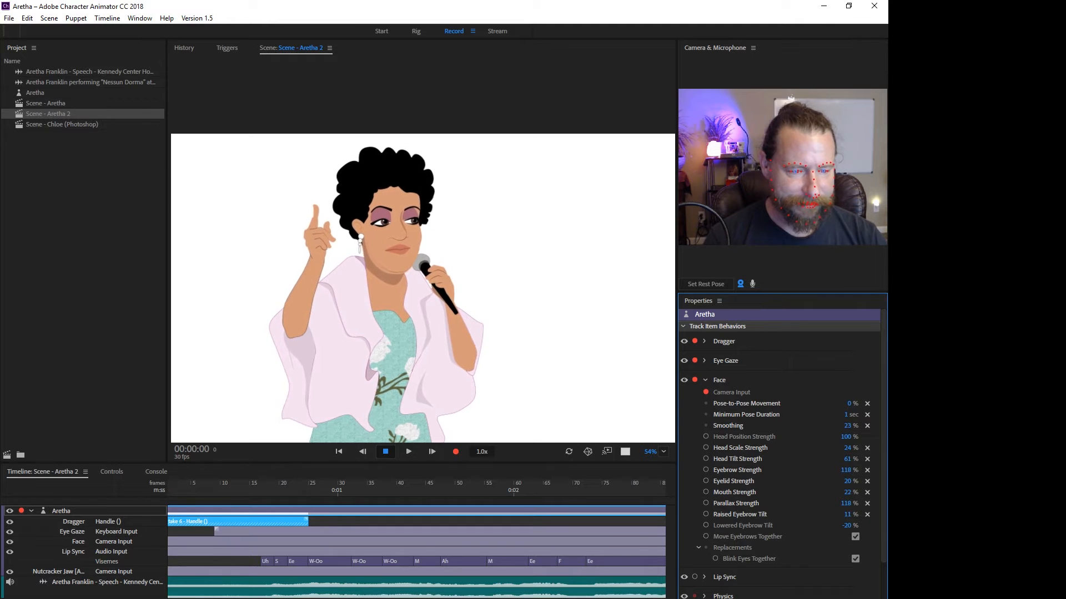
pyautogui.click(855, 537)
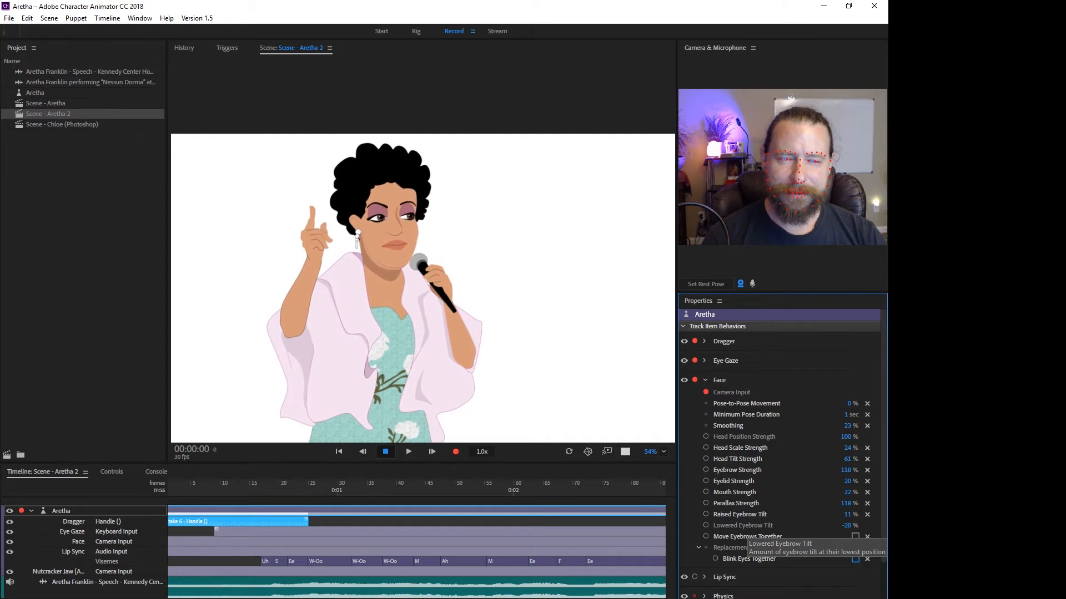
# Expand the Lip Sync behavior and enable the microphone input to test the mouth movement.
pyautogui.scroll(-3, 777, 444)
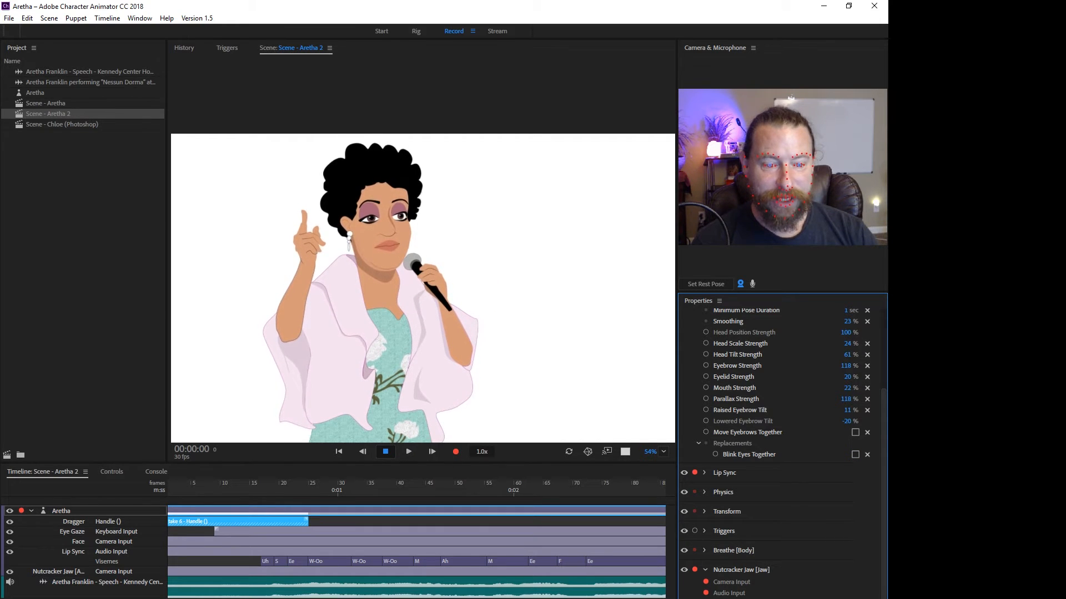
pyautogui.click(704, 473)
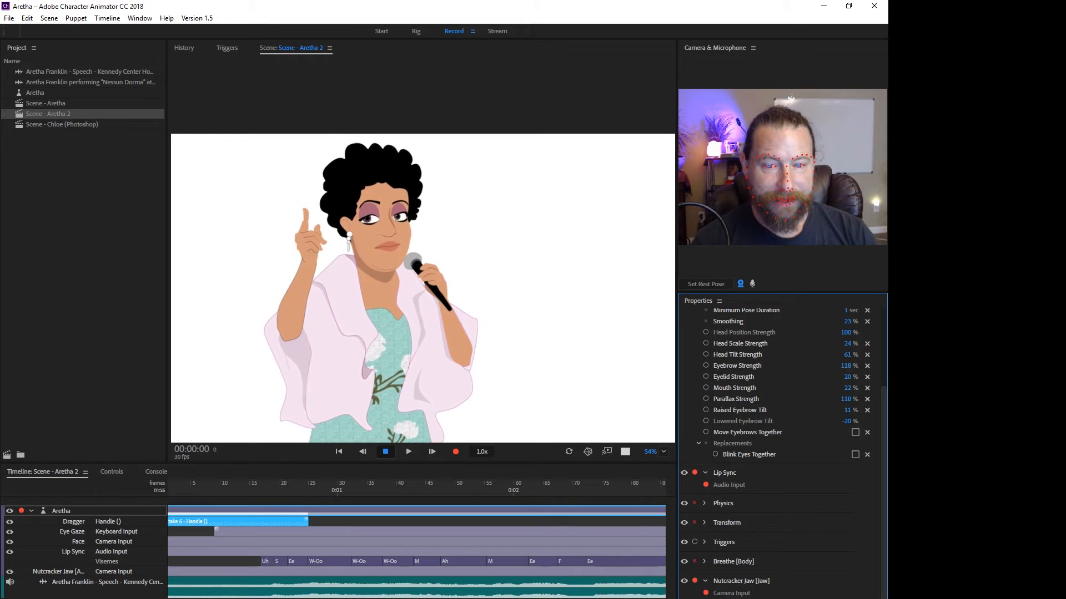
pyautogui.click(752, 284)
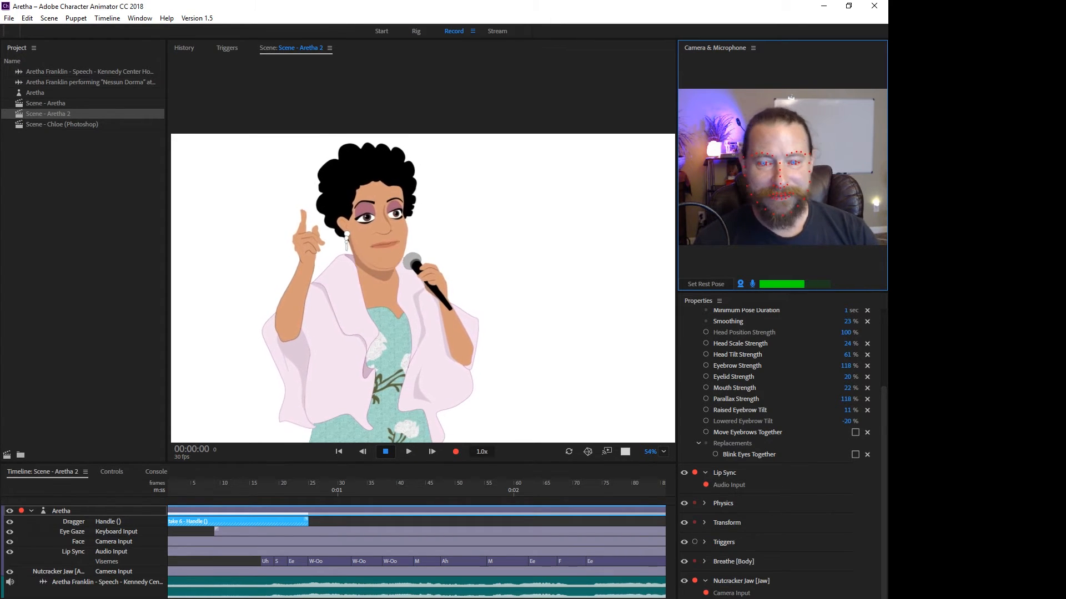
pyautogui.click(555, 266)
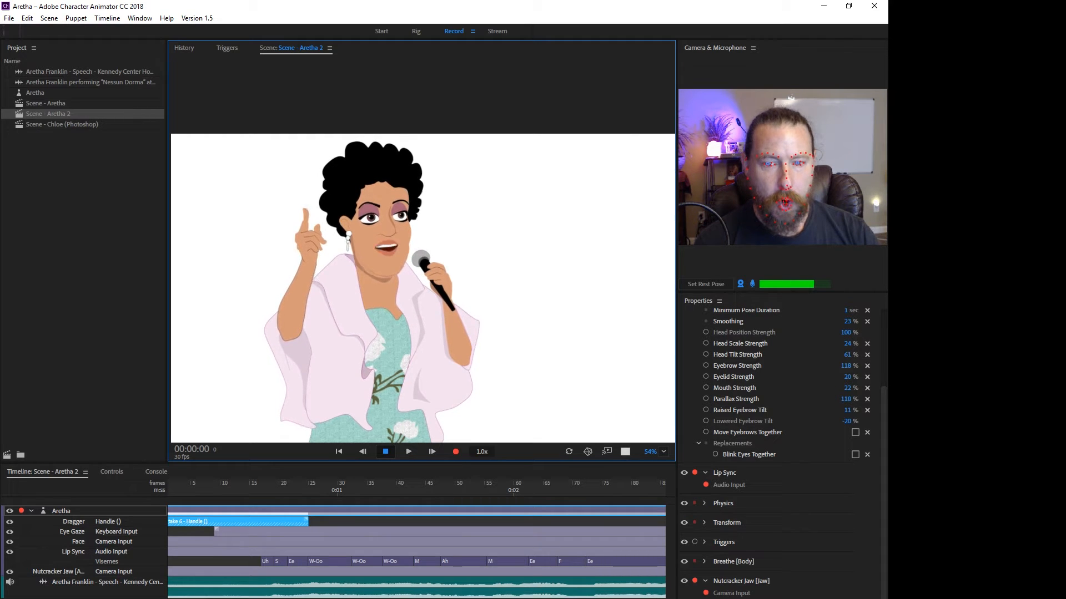
# Try 60% for the Physics behavior's Gravity Strength, set it to 39%, and set the Dangle Stiffness to 86%.
pyautogui.click(705, 503)
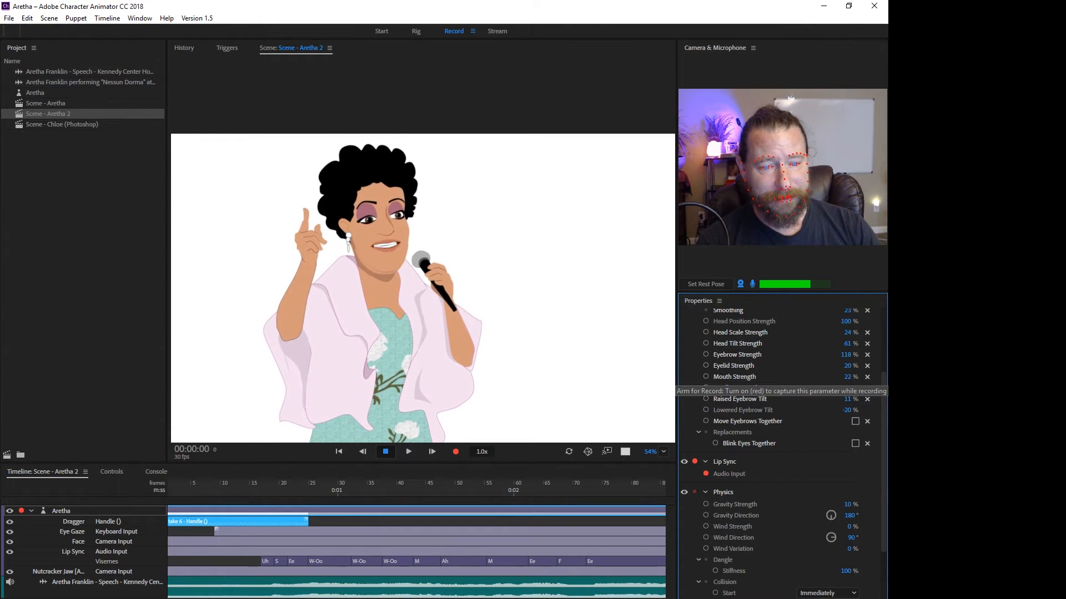
pyautogui.scroll(-3, 705, 387)
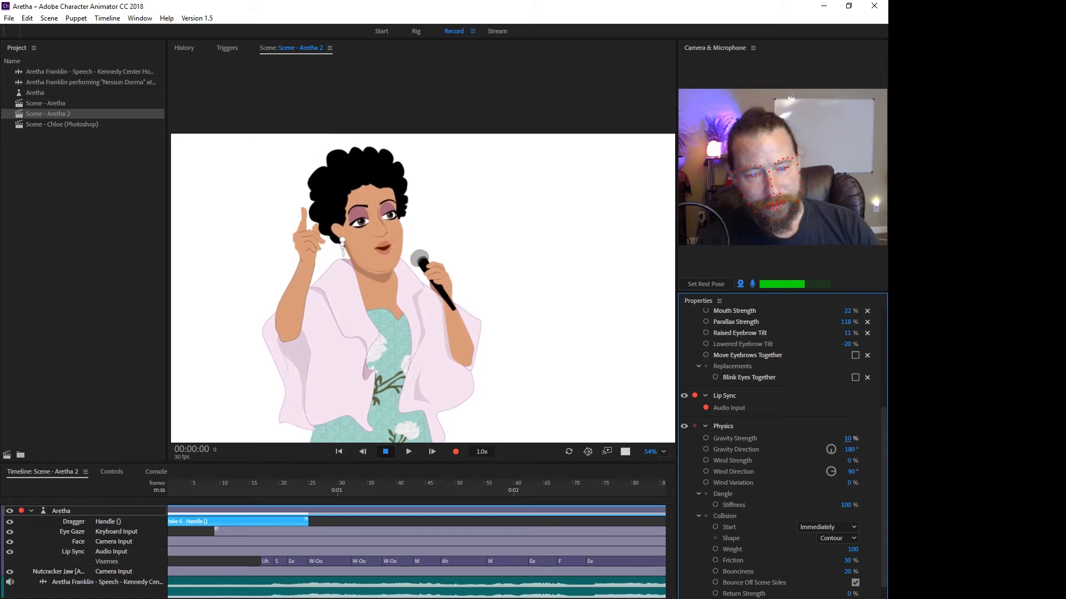
pyautogui.moveTo(847, 438); pyautogui.dragTo(849, 438)
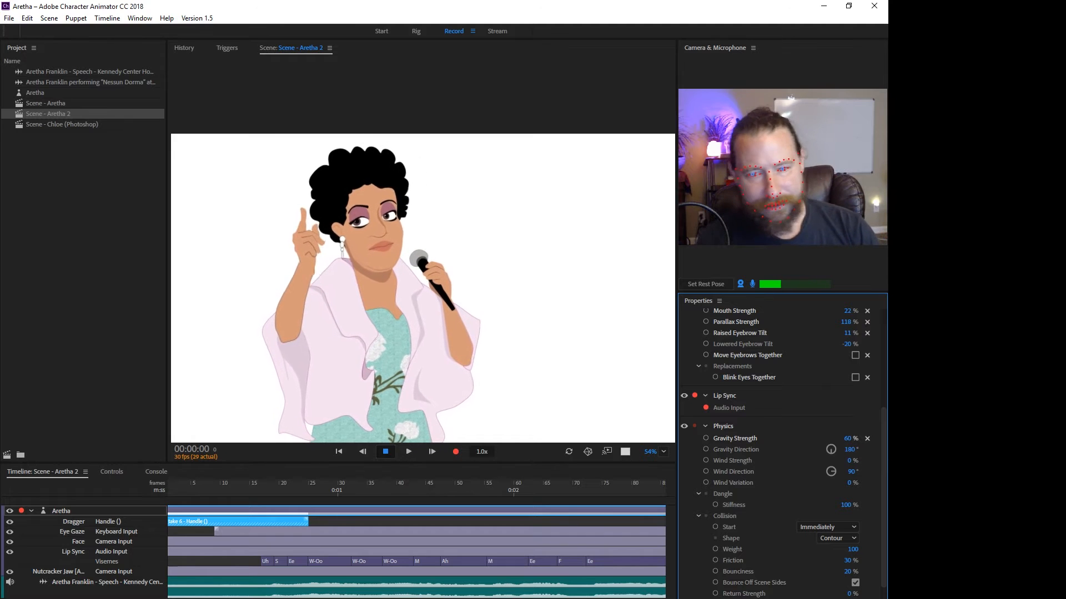
pyautogui.moveTo(847, 438); pyautogui.dragTo(845, 439)
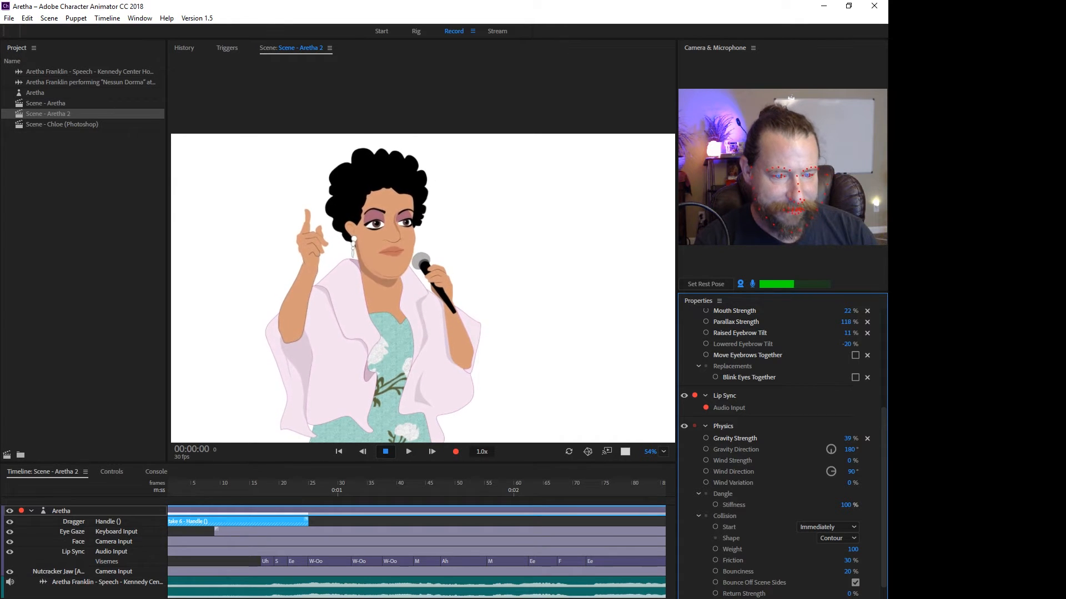
pyautogui.moveTo(848, 505); pyautogui.dragTo(840, 505)
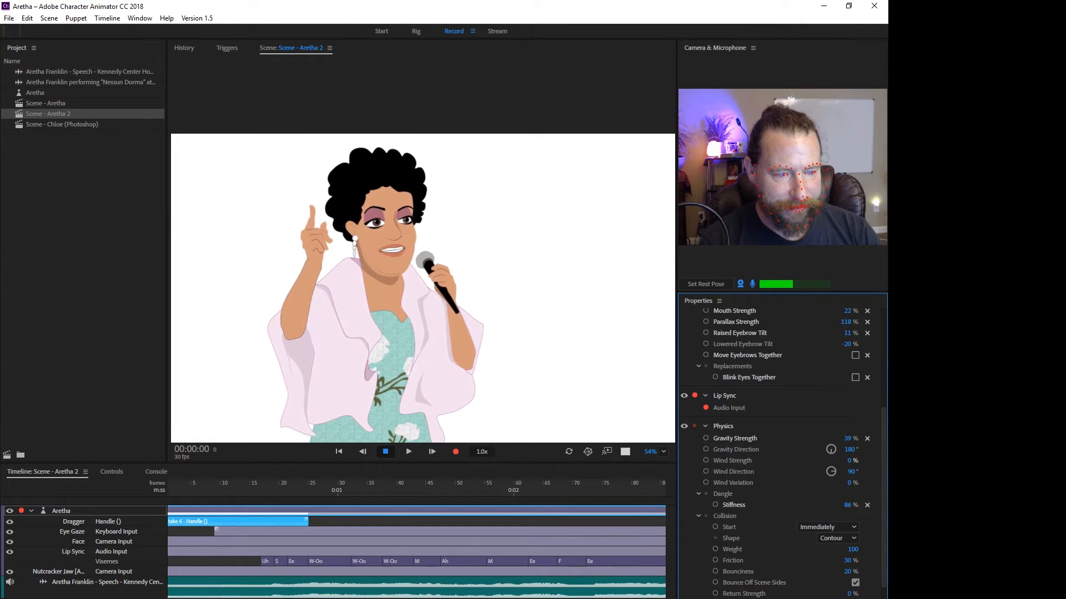
# Try a Wind Strength of 79% in the Physics behavior, set it to 0%, and collapse the Physics settings.
pyautogui.moveTo(849, 461); pyautogui.dragTo(888, 461)
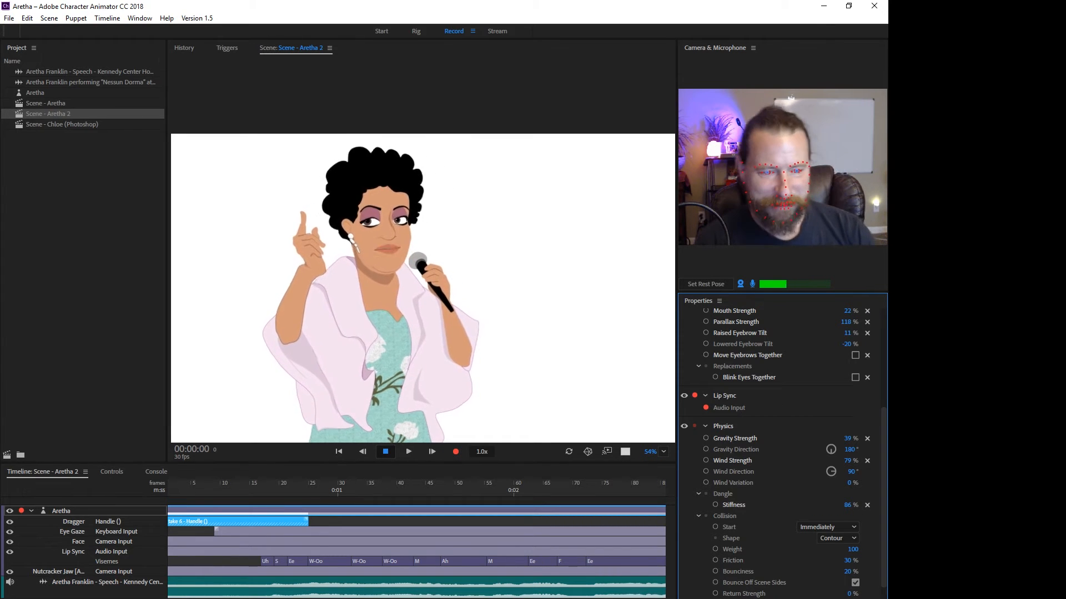
pyautogui.click(847, 461)
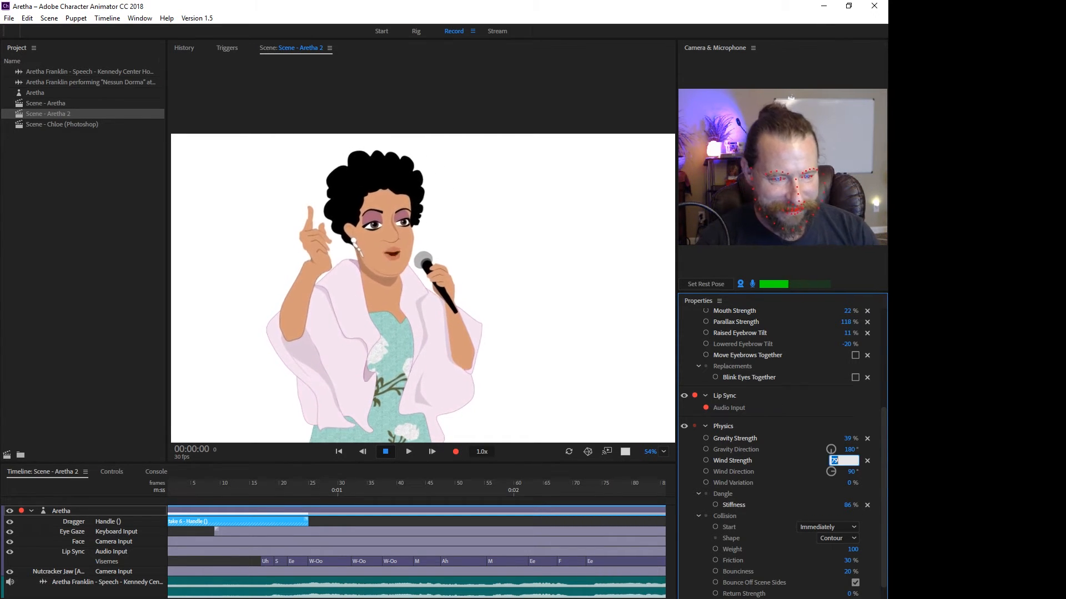
pyautogui.write('0')
pyautogui.press('Return')
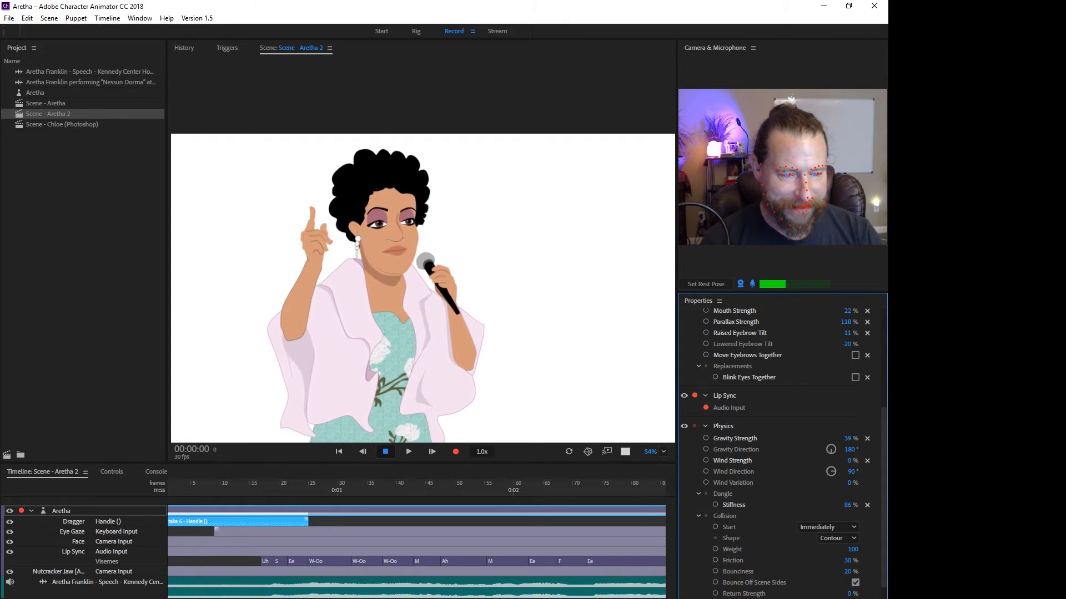
pyautogui.click(704, 426)
# Try a Position Y of -73 and other Scale and Rotation values in the Transform behavior, and undo the changes.
pyautogui.click(704, 512)
pyautogui.scroll(-2, 705, 512)
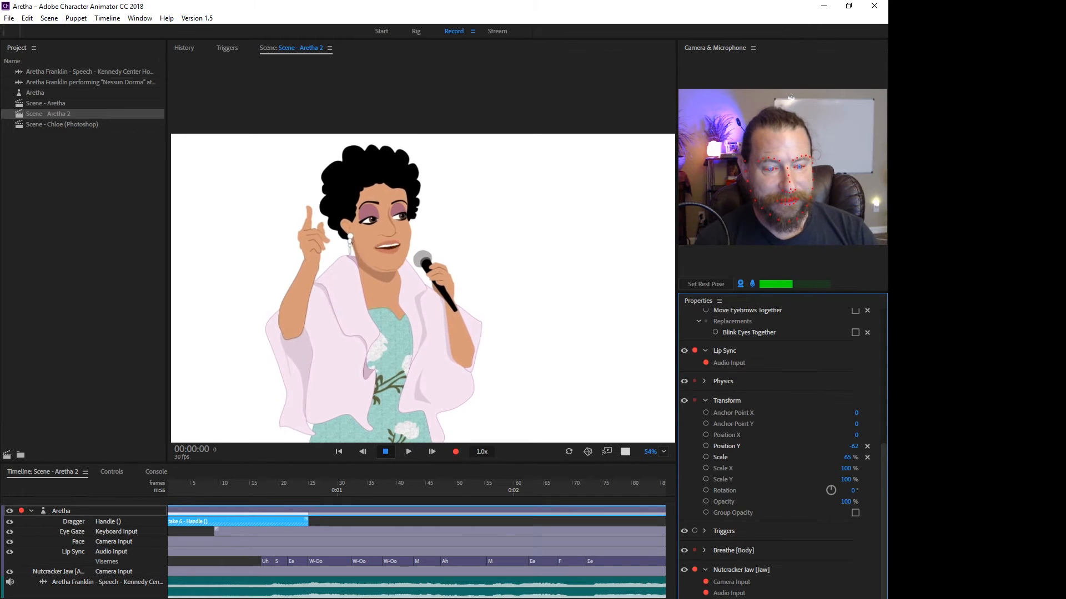
pyautogui.moveTo(853, 447); pyautogui.dragTo(849, 446)
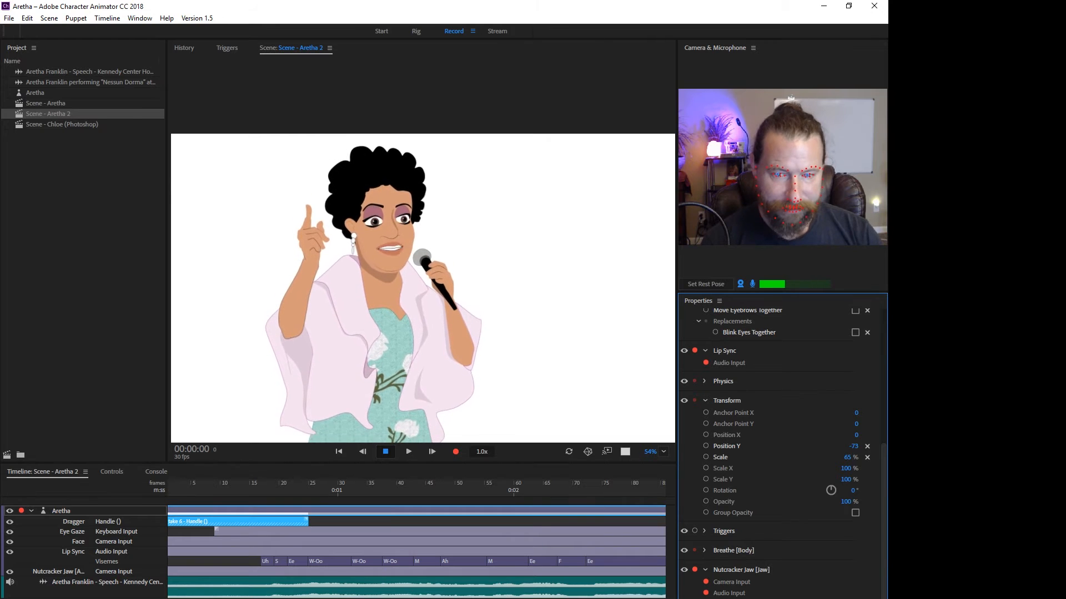
pyautogui.hotkey('ctrl', 'z')
pyautogui.moveTo(847, 457); pyautogui.dragTo(855, 491)
pyautogui.hotkey('ctrl', 'z')
pyautogui.hotkey('ctrl', 'z')
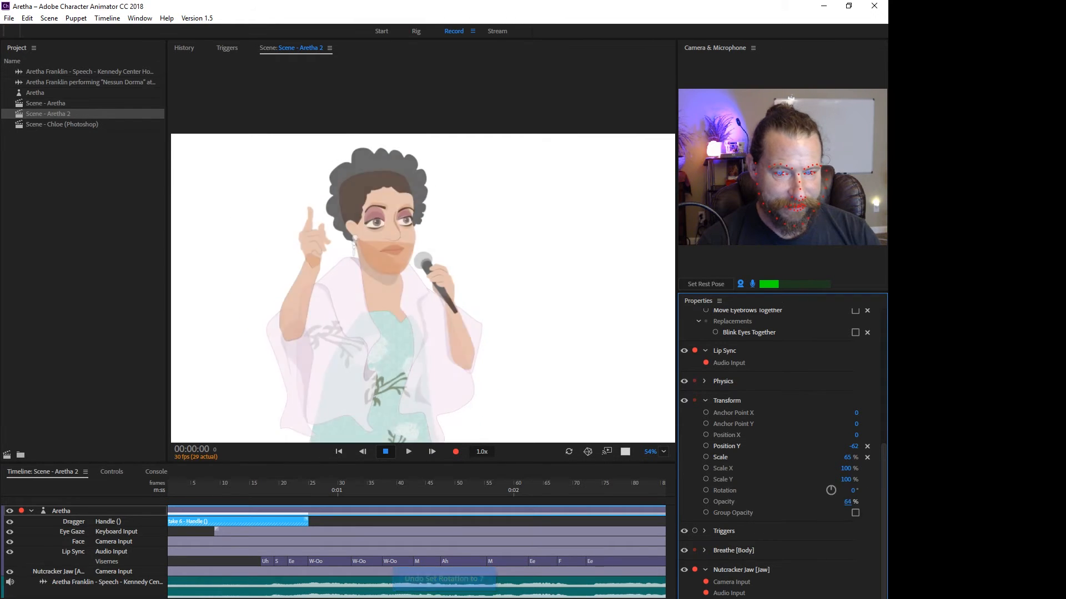
# Try lowering the puppet's Opacity with Group Opacity on, then restore 100% opacity and turn Group Opacity off.
pyautogui.click(855, 513)
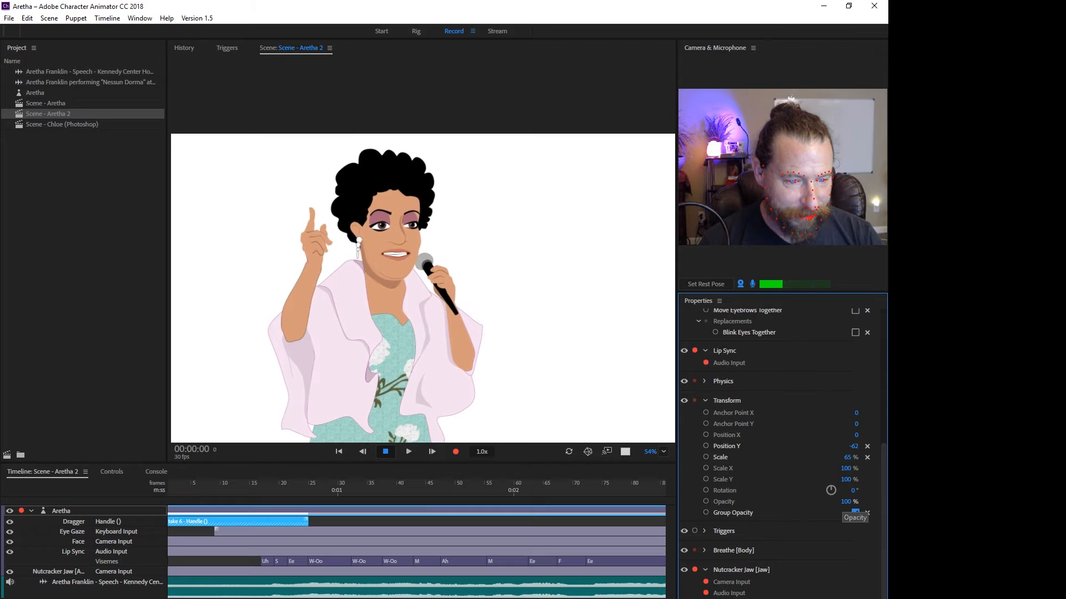
pyautogui.moveTo(847, 502)
pyautogui.mouseDown()
pyautogui.moveTo(815, 502)
pyautogui.moveTo(867, 502)
pyautogui.mouseUp()
pyautogui.click(855, 513)
# Expand the Triggers behavior and arm its Trigger Input for recording.
pyautogui.click(705, 531)
pyautogui.scroll(-1, 783, 453)
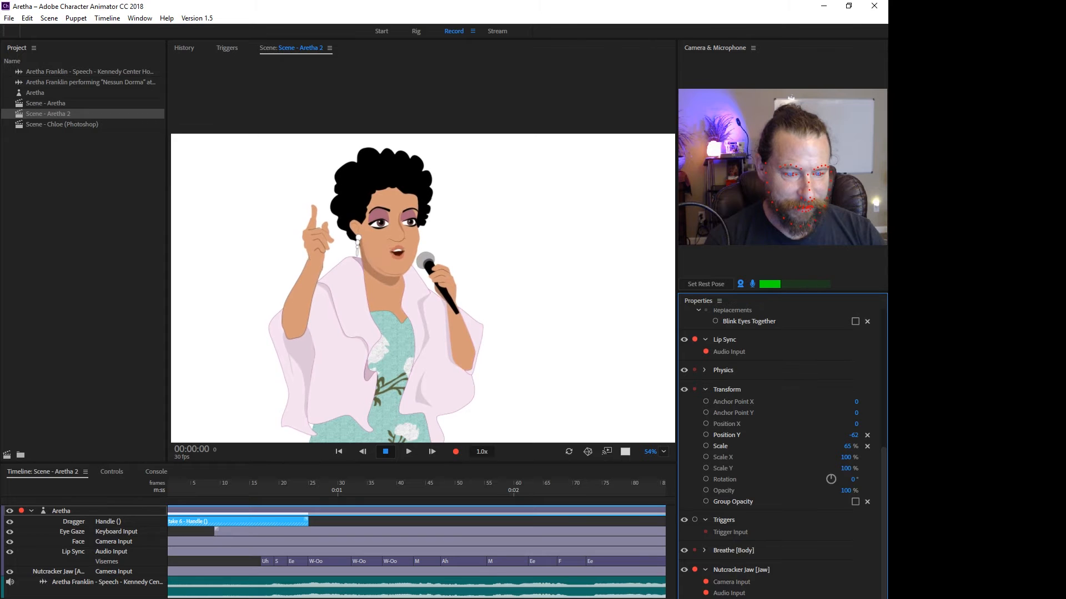
pyautogui.click(706, 532)
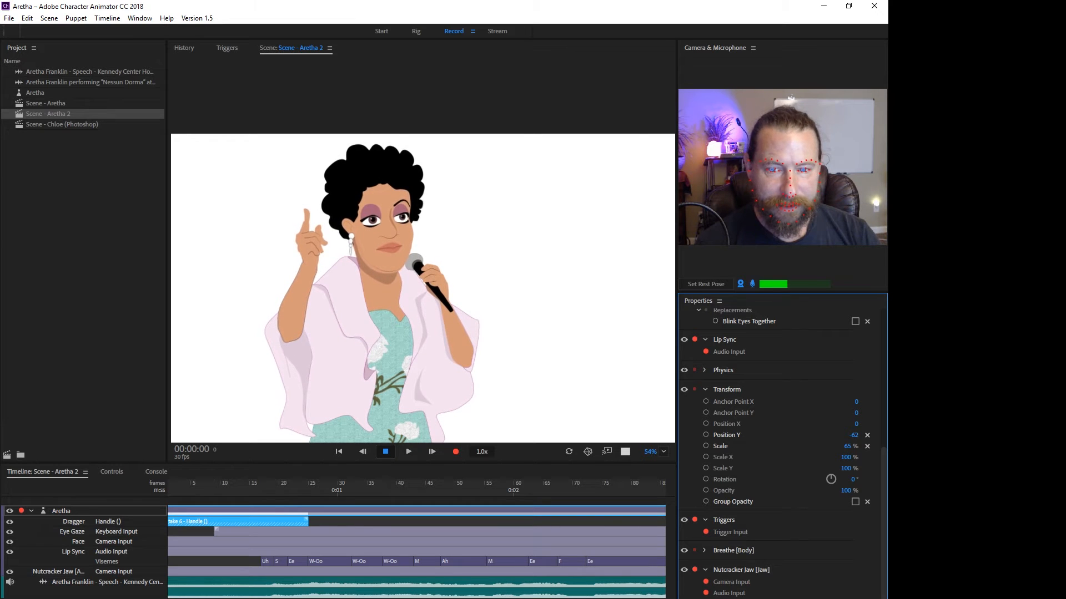
# Examine the Happy eyebrow trigger and the puppet's eye and eyebrow layers in the Rig workspace.
pyautogui.click(416, 31)
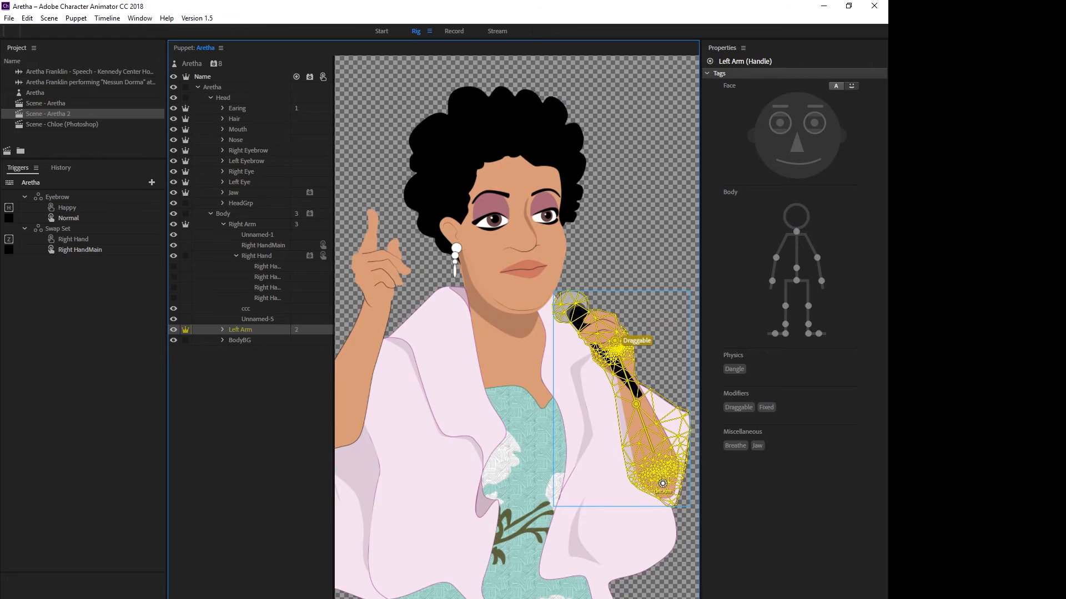
pyautogui.click(67, 208)
pyautogui.click(174, 172)
pyautogui.click(173, 161)
pyautogui.click(235, 172)
pyautogui.click(174, 171)
pyautogui.click(223, 203)
pyautogui.press('h')
# Switch to Illustrator and examine the Head group's eye, eyebrow and jaw layers by toggling their visibility and expanding them.
pyautogui.hotkey('alt', 'Tab')
pyautogui.click(595, 493)
pyautogui.click(594, 493)
pyautogui.click(647, 482)
pyautogui.click(646, 470)
pyautogui.click(594, 481)
pyautogui.click(594, 517)
pyautogui.click(660, 517)
pyautogui.click(594, 528)
pyautogui.click(646, 470)
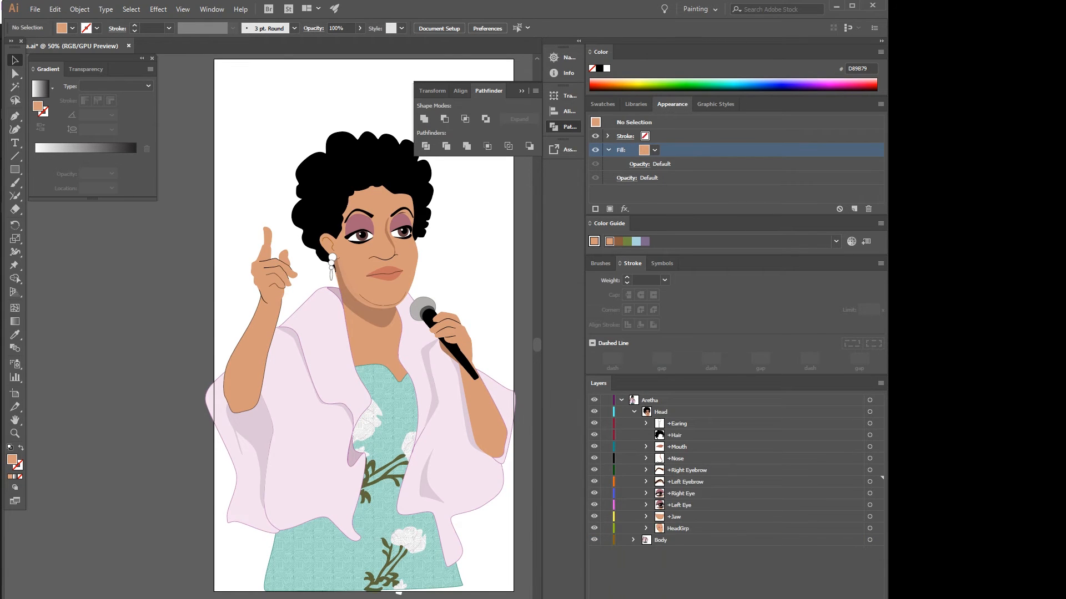
# Switch back to Character Animator, expand the Body's Breathe behavior, and set Breaths per Minute to 122.
pyautogui.hotkey('alt', 'Tab')
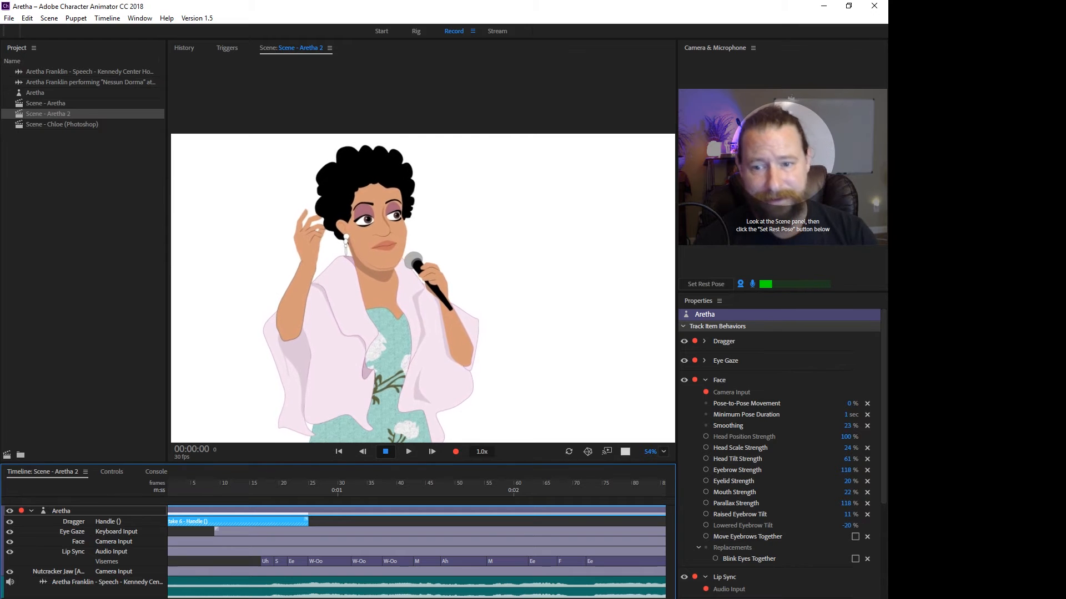
pyautogui.scroll(-4, 777, 444)
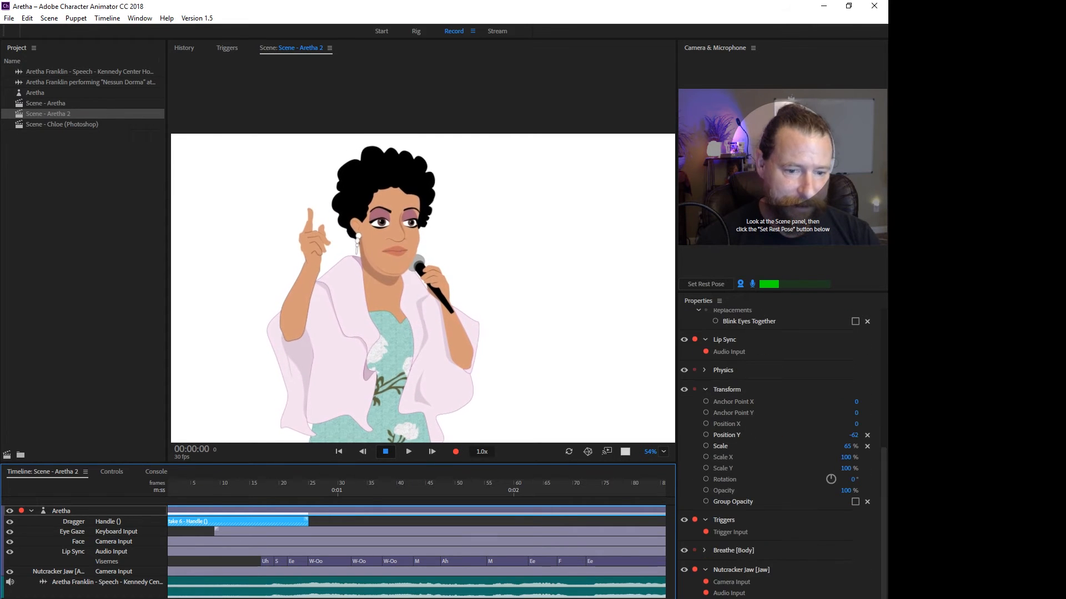
pyautogui.click(704, 551)
pyautogui.scroll(-1, 704, 551)
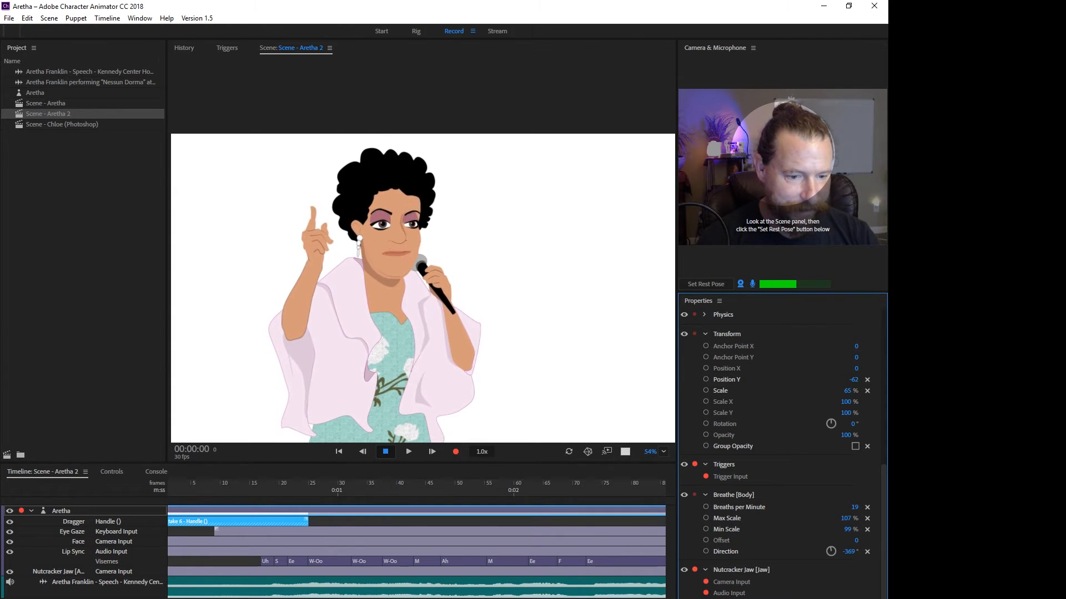
pyautogui.moveTo(855, 507); pyautogui.dragTo(912, 508)
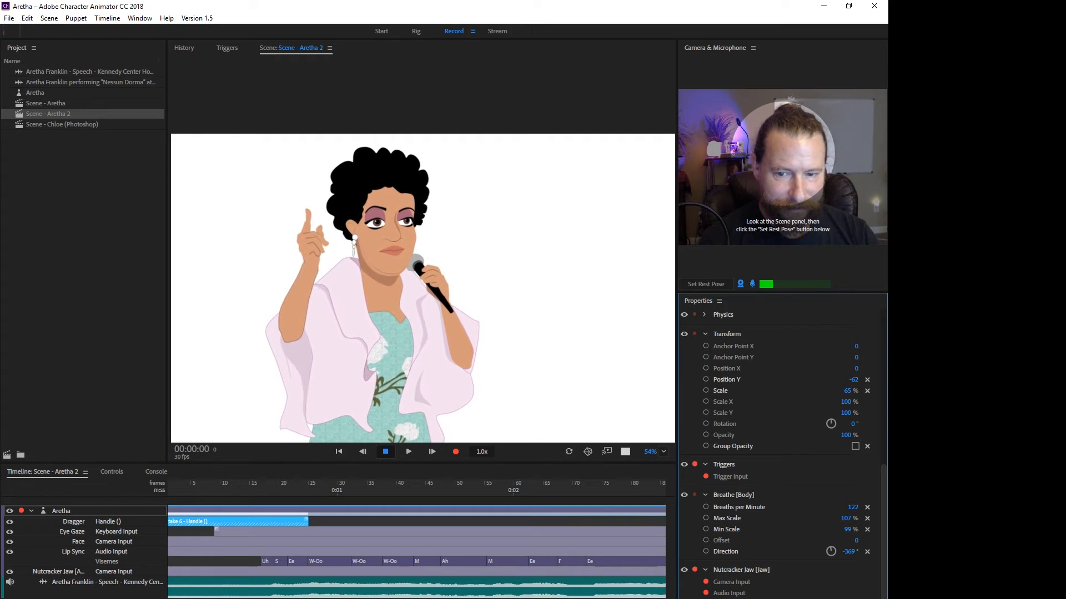
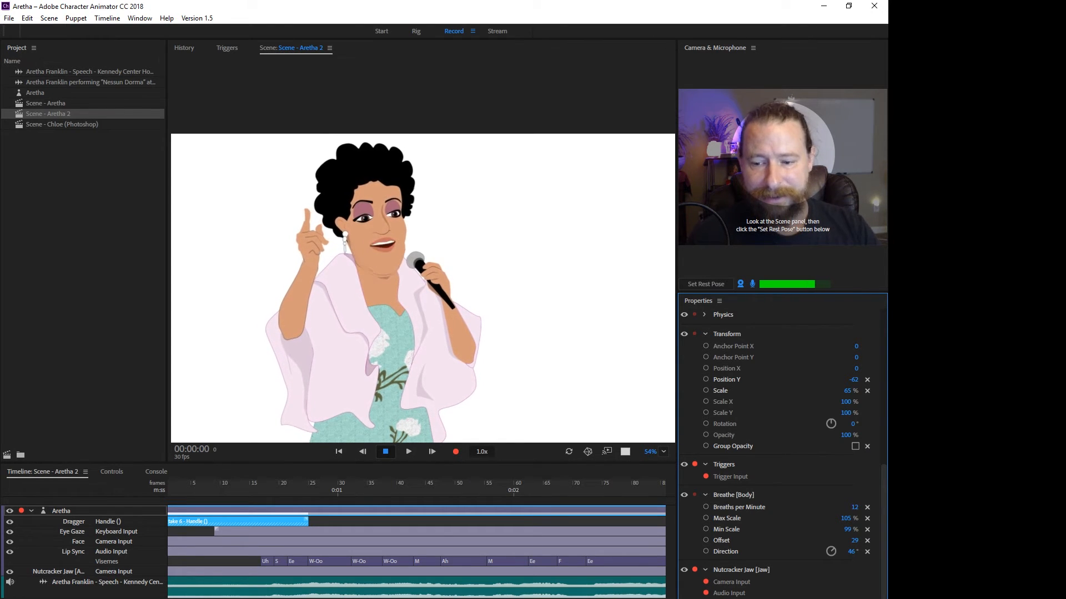
# Return the playhead to the start of the timeline and select the Aretha puppet track.
pyautogui.click(215, 491)
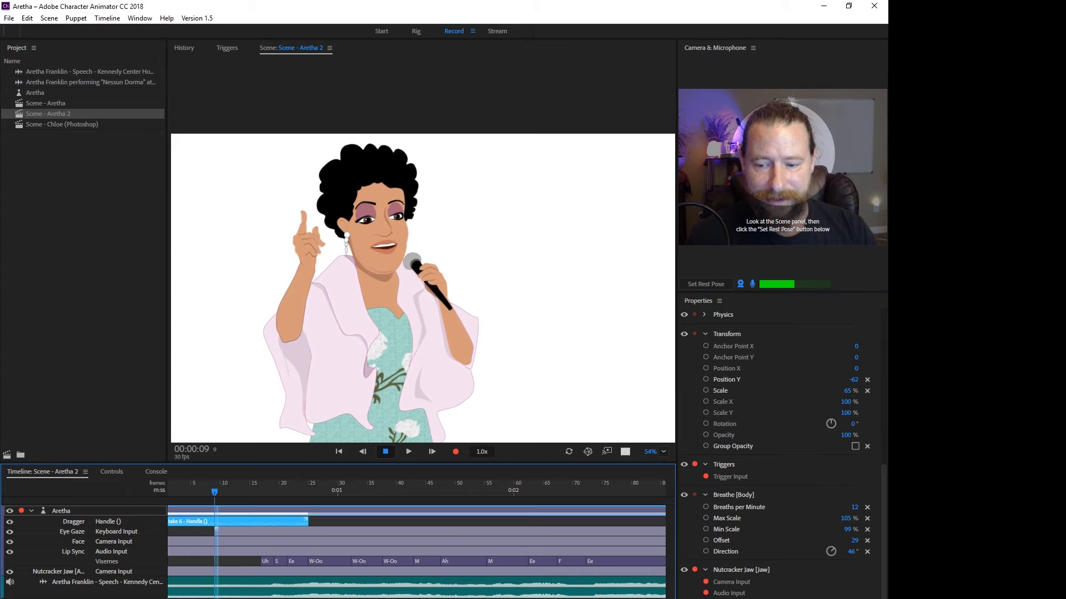
pyautogui.moveTo(214, 492); pyautogui.dragTo(169, 492)
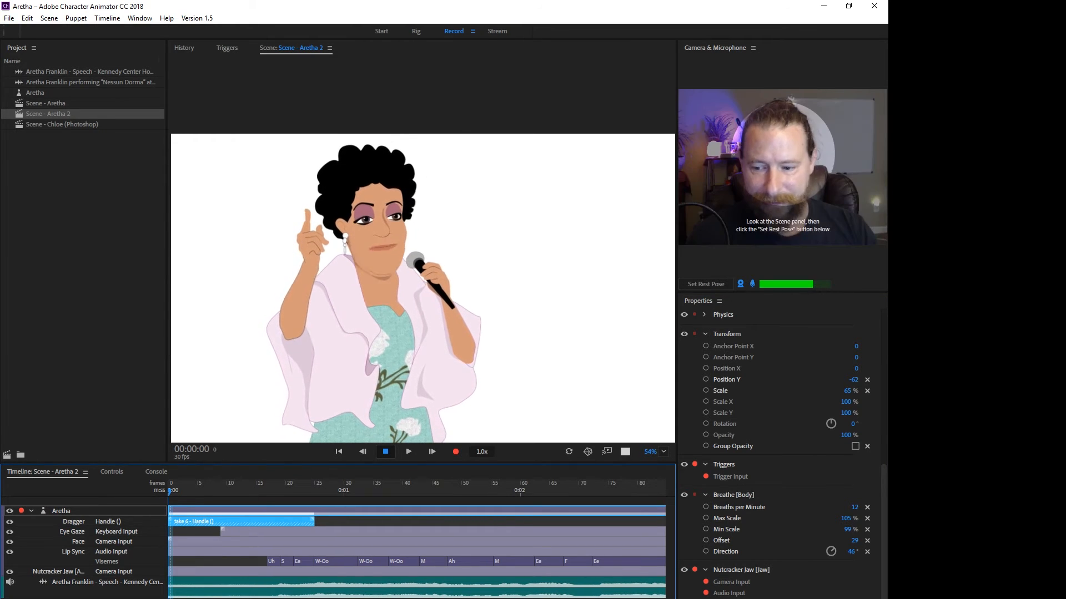
pyautogui.click(250, 587)
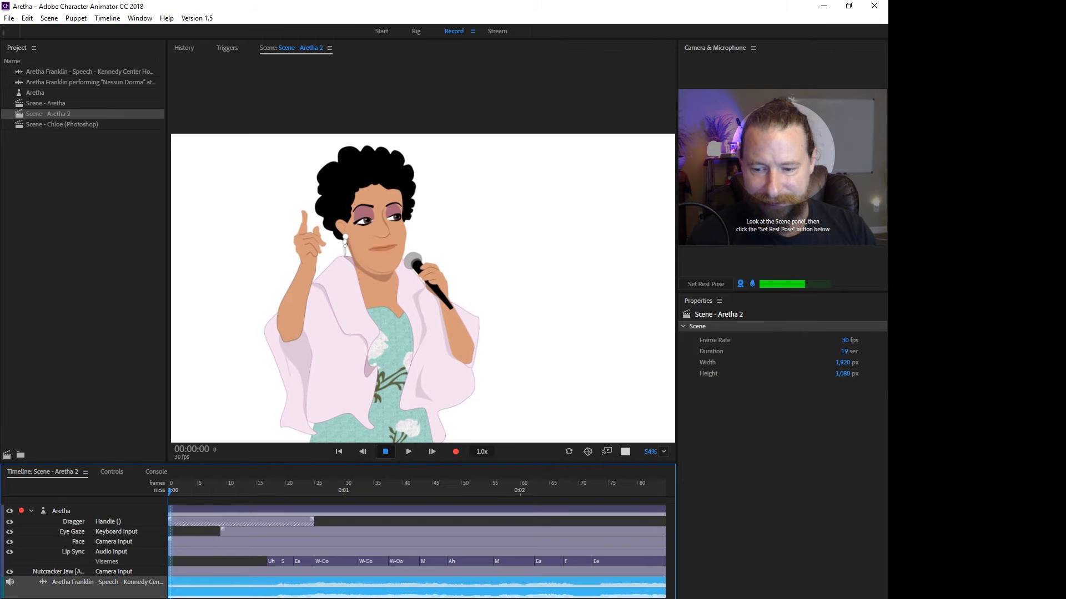
pyautogui.click(249, 510)
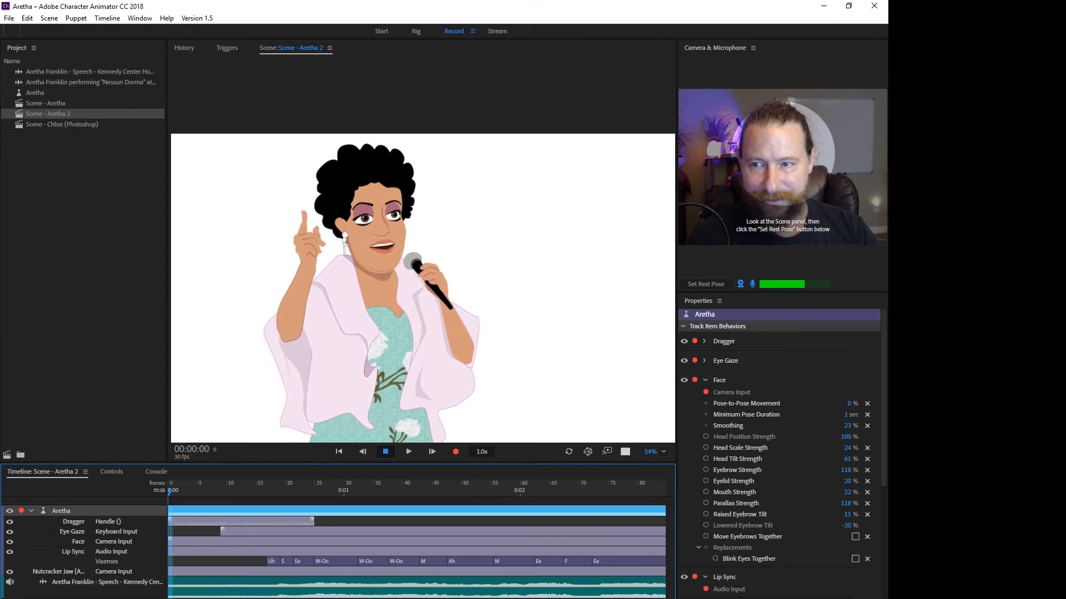
# Collapse the Face behavior's settings and turn off the microphone input.
pyautogui.click(705, 380)
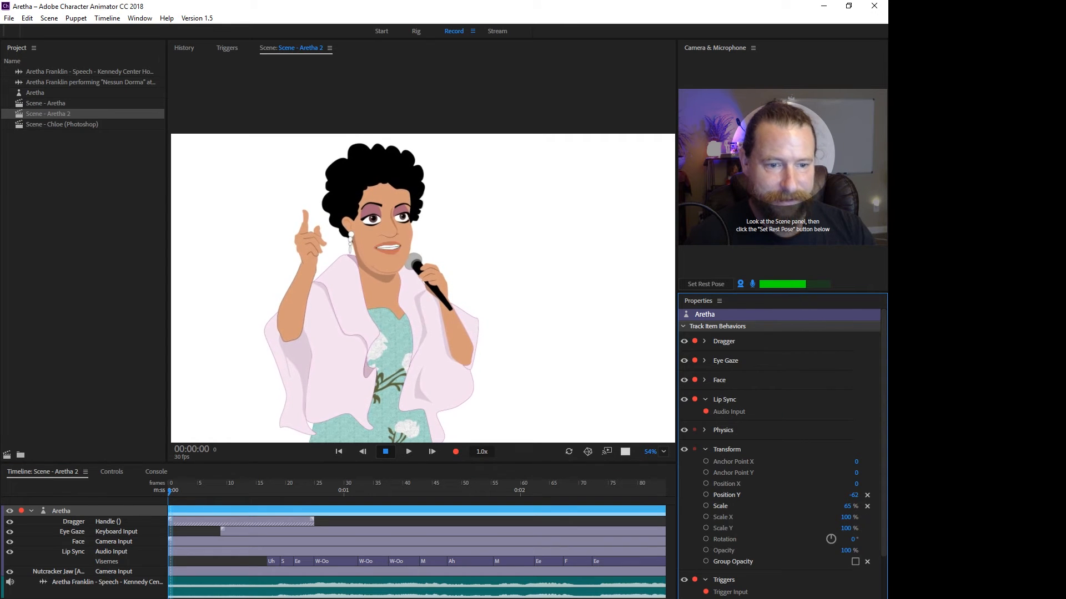
pyautogui.click(752, 283)
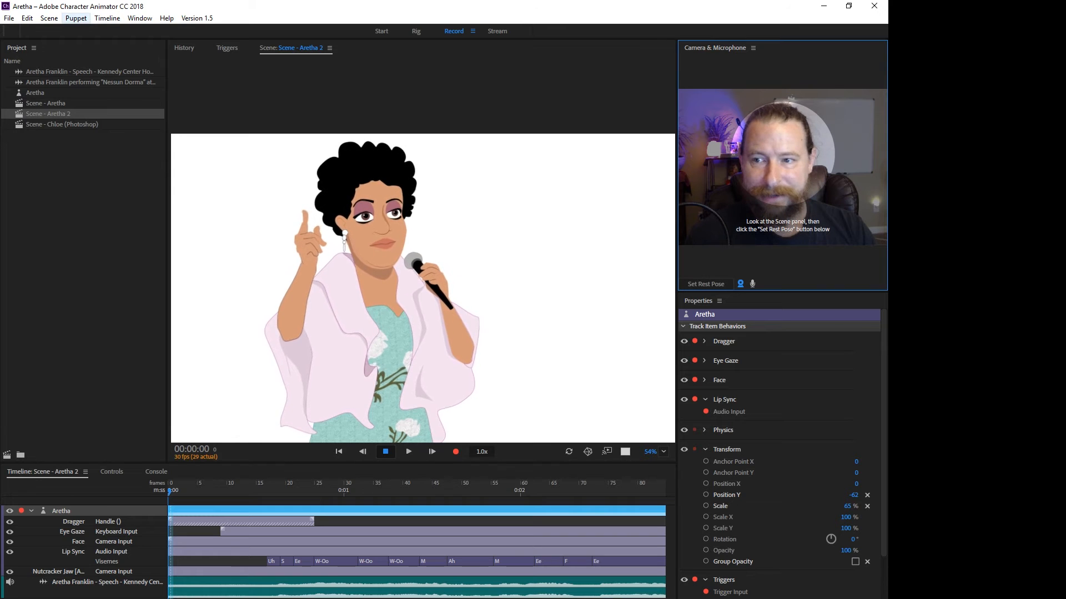
# Review the timeline commands, including Compute Lip Sync from Scene Audio, and expand the Eye Gaze behavior's settings.
pyautogui.click(107, 18)
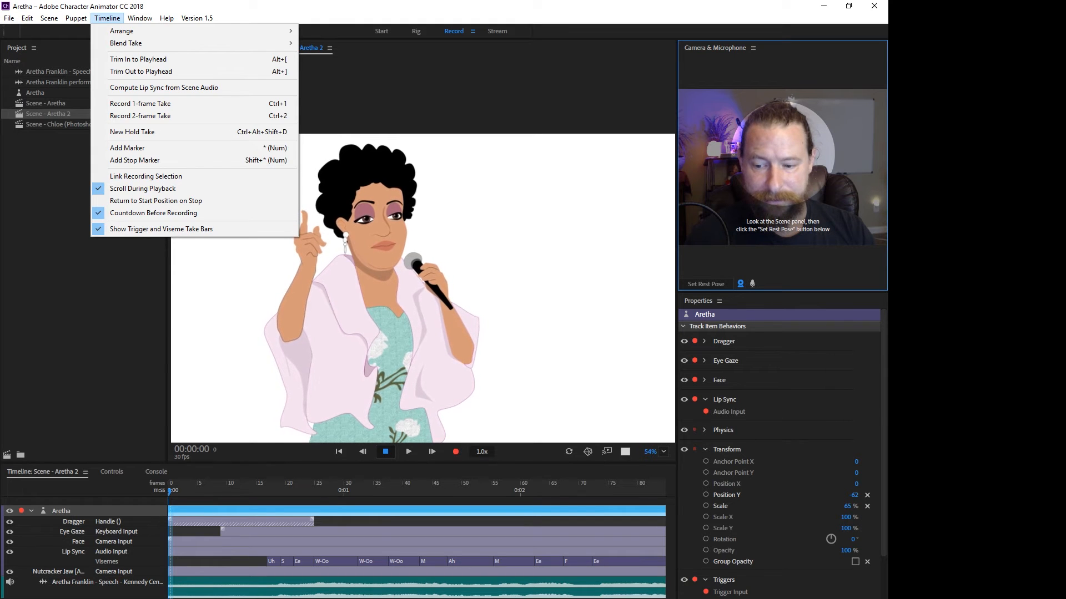
pyautogui.moveTo(181, 491); pyautogui.dragTo(168, 491)
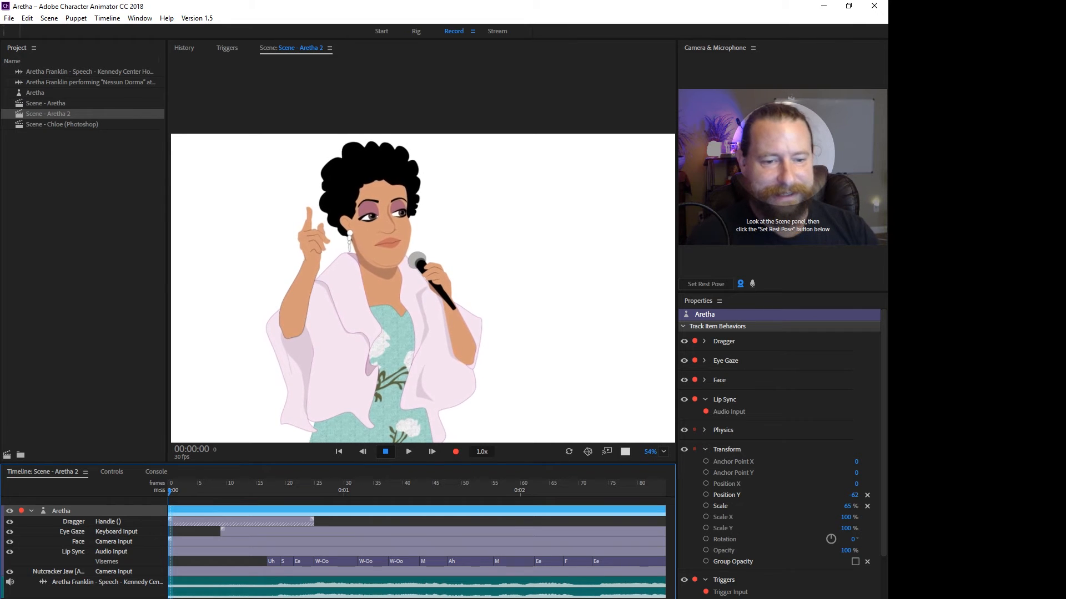
pyautogui.click(854, 495)
pyautogui.click(704, 361)
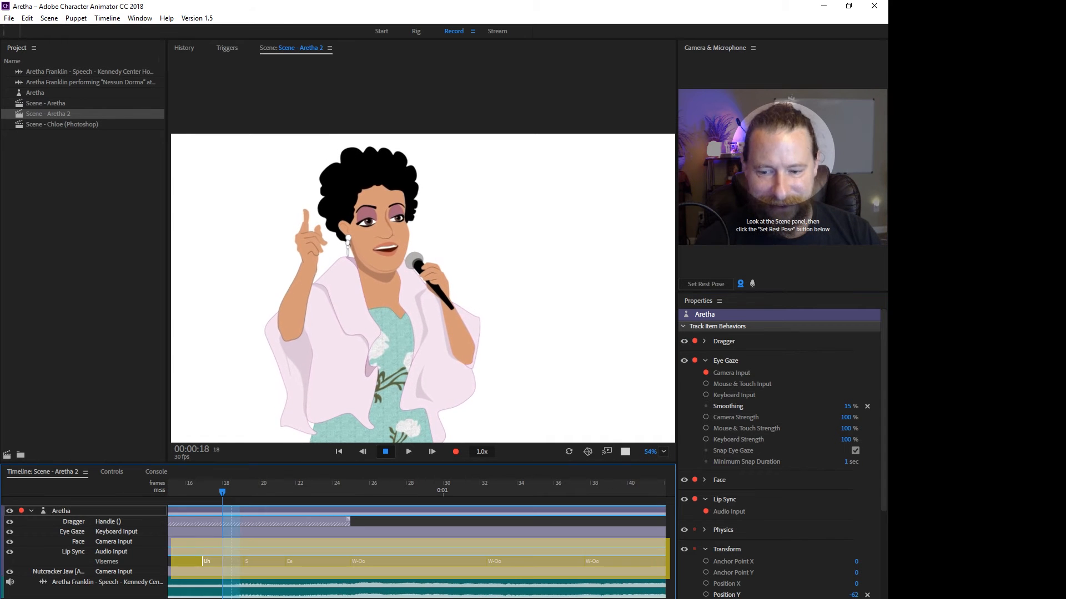
# Look through the alternative mouth shapes for the Uh viseme and try shifting the S viseme along the Lip Sync track.
pyautogui.rightClick(218, 561)
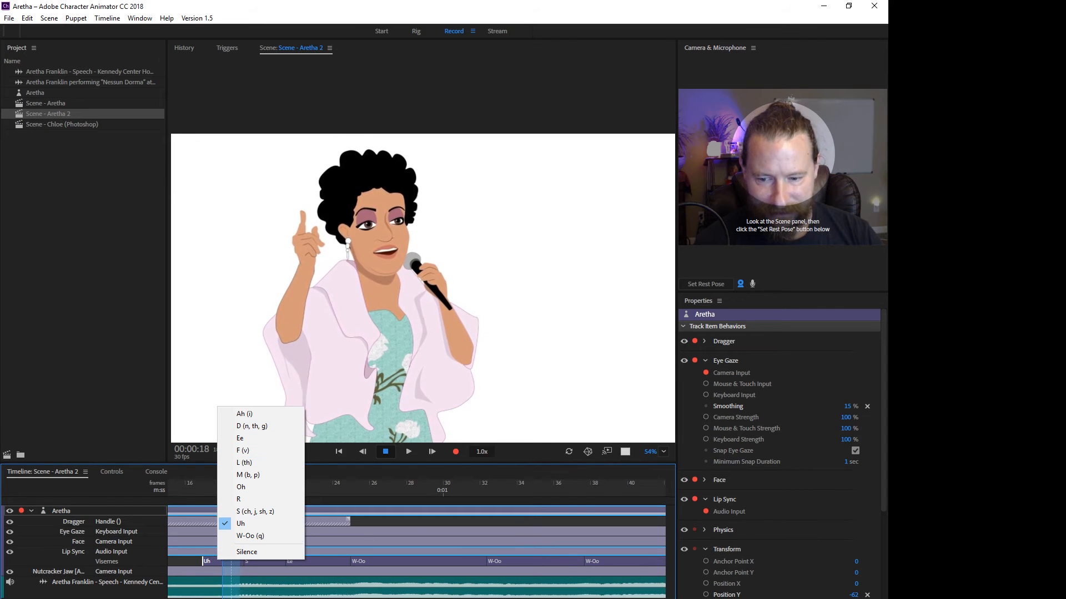
pyautogui.click(336, 491)
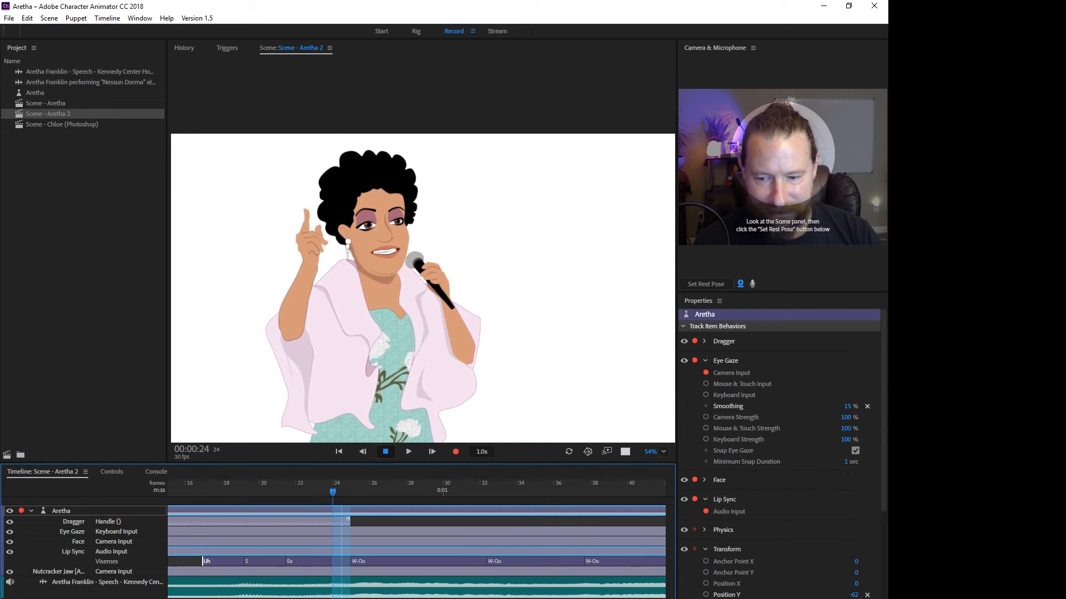
pyautogui.moveTo(245, 561)
pyautogui.mouseDown()
pyautogui.moveTo(231, 562)
pyautogui.moveTo(256, 562)
pyautogui.moveTo(247, 562)
pyautogui.mouseUp()
pyautogui.hotkey('ctrl', 'z')
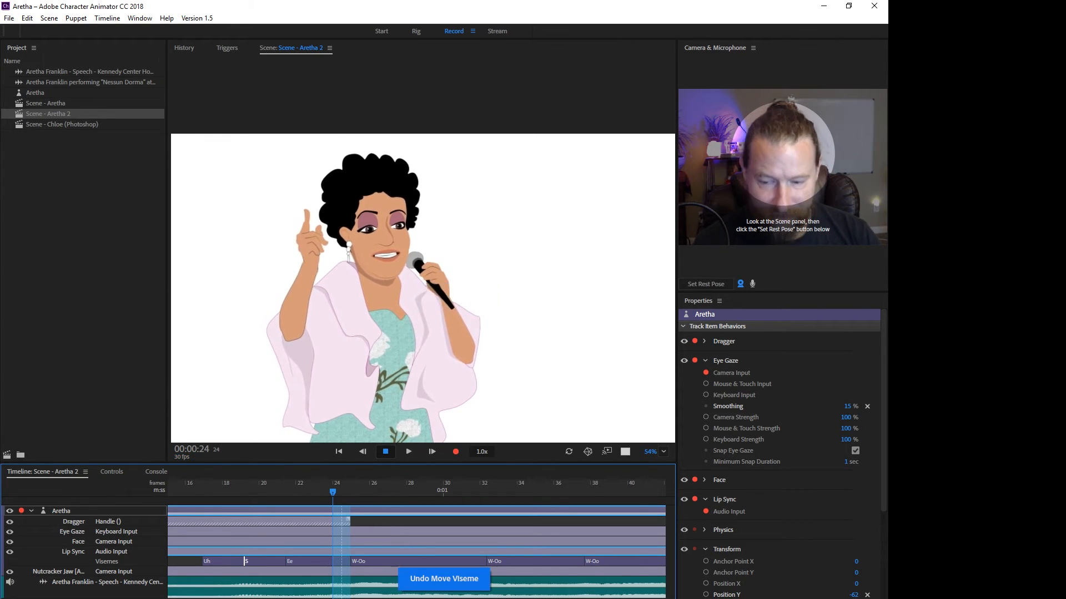
# Play the whole scene from the start to review the recorded performance and lip sync.
pyautogui.moveTo(248, 491); pyautogui.dragTo(165, 492)
pyautogui.scroll(-10, 172, 494)
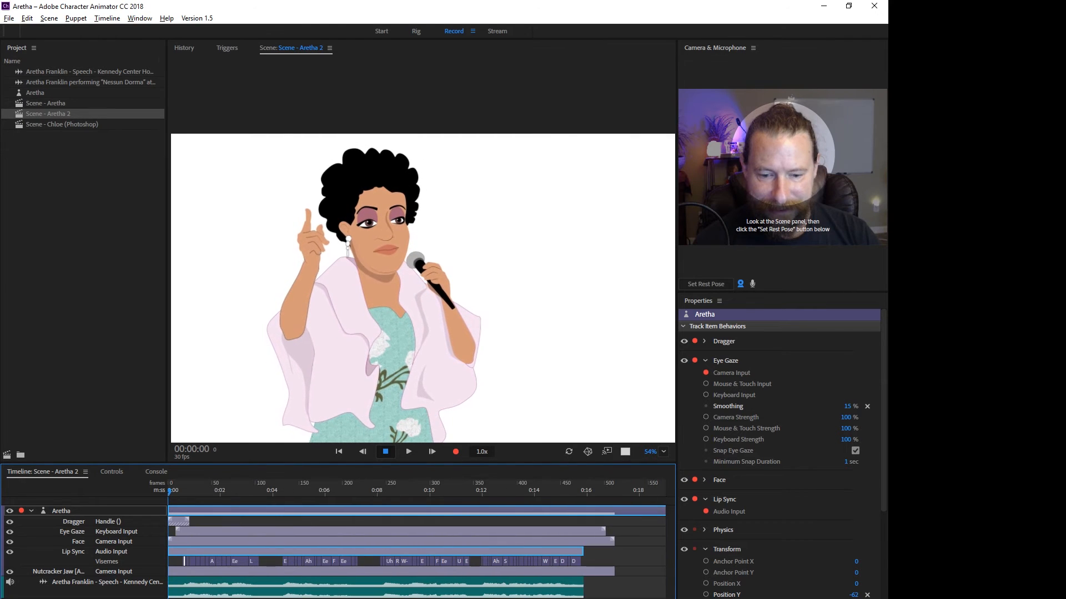
pyautogui.click(170, 492)
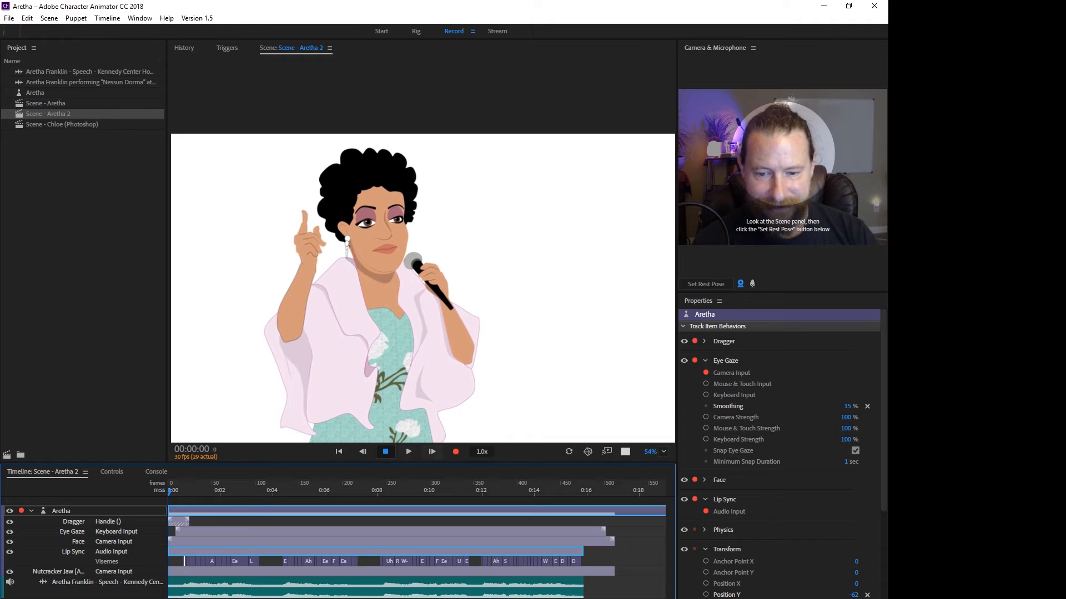
pyautogui.press('space')
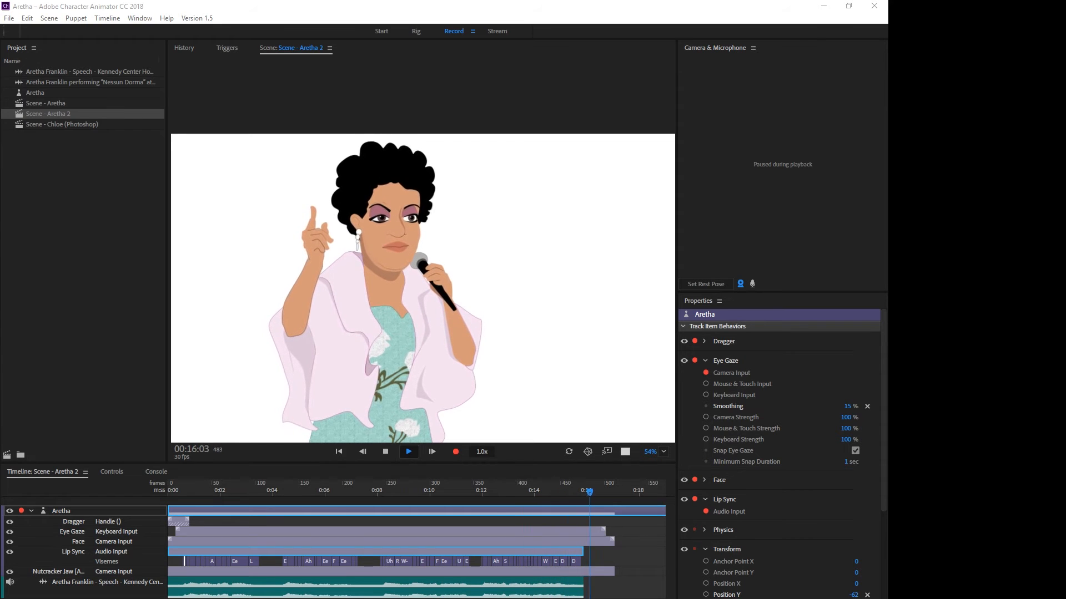
pyautogui.press('space')
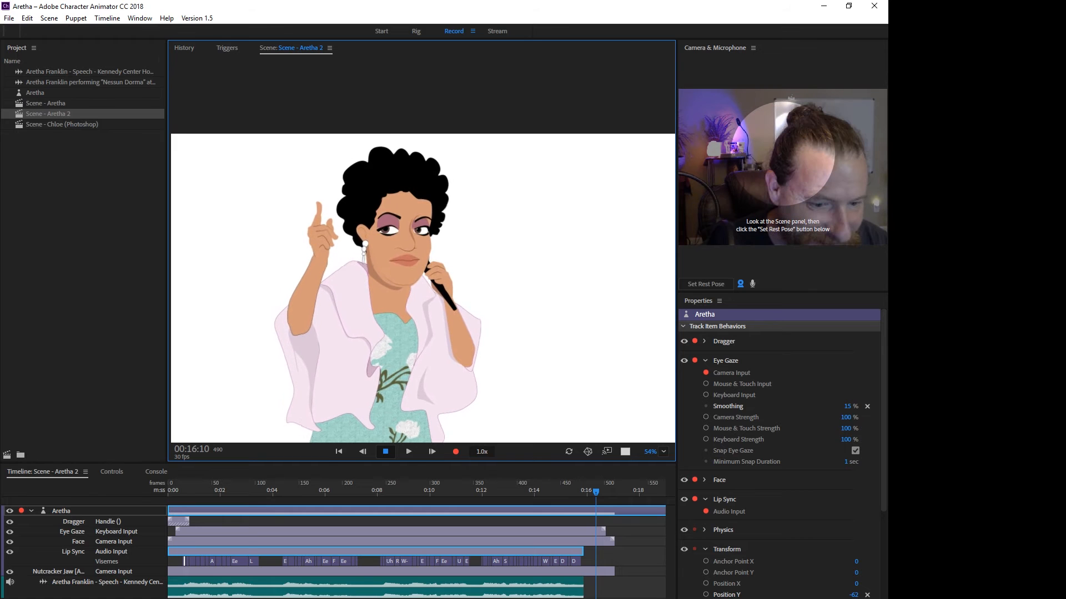
# Enable Move Eyebrows Together and Blink Eyes Together in the Face behavior.
pyautogui.click(777, 361)
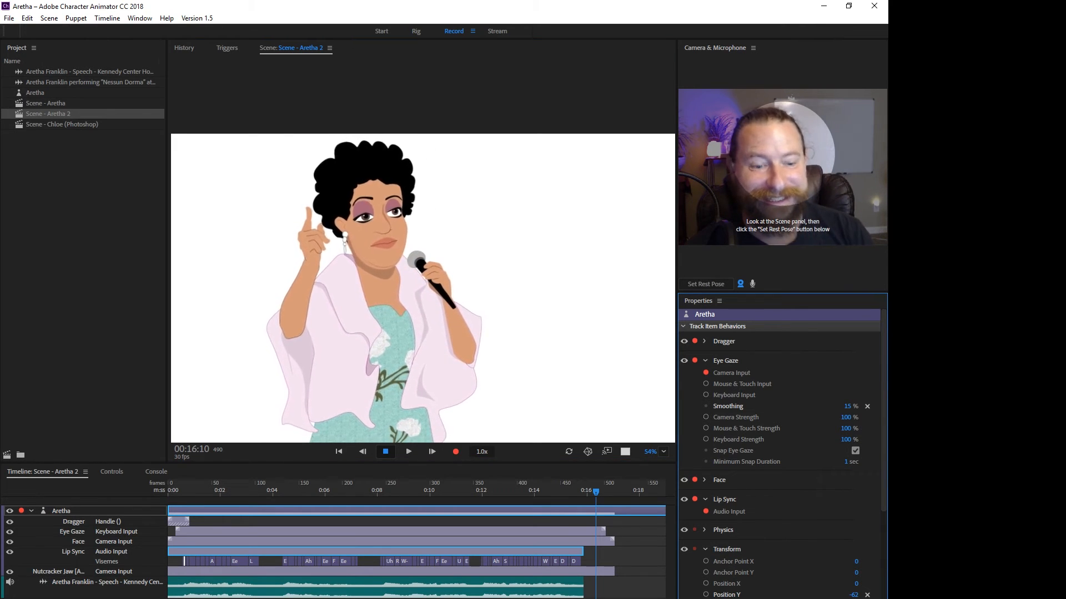
pyautogui.scroll(-3, 777, 444)
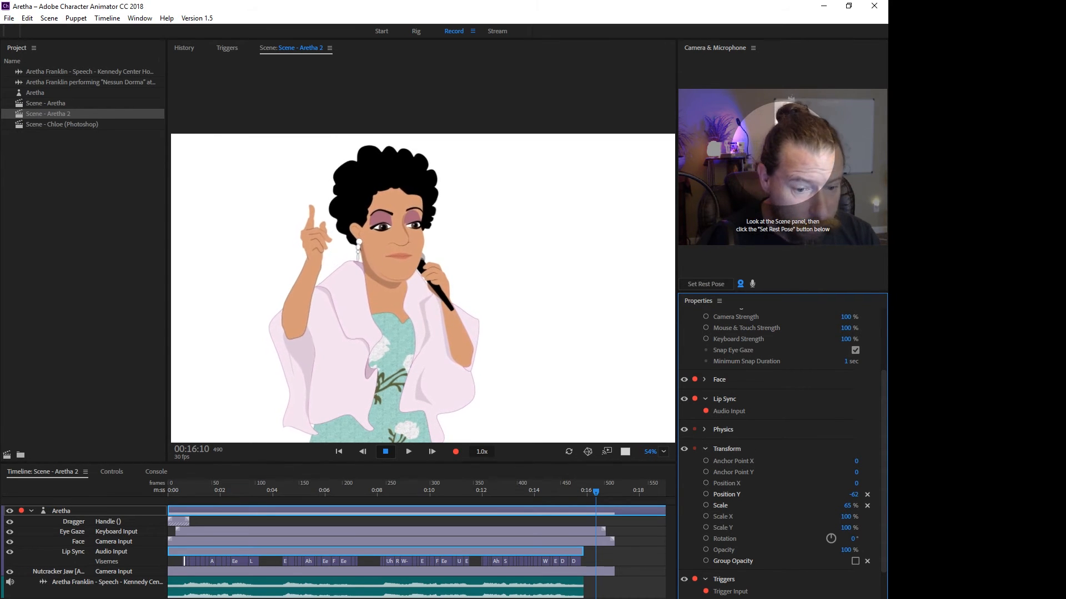
pyautogui.scroll(-3, 777, 444)
pyautogui.scroll(5, 777, 444)
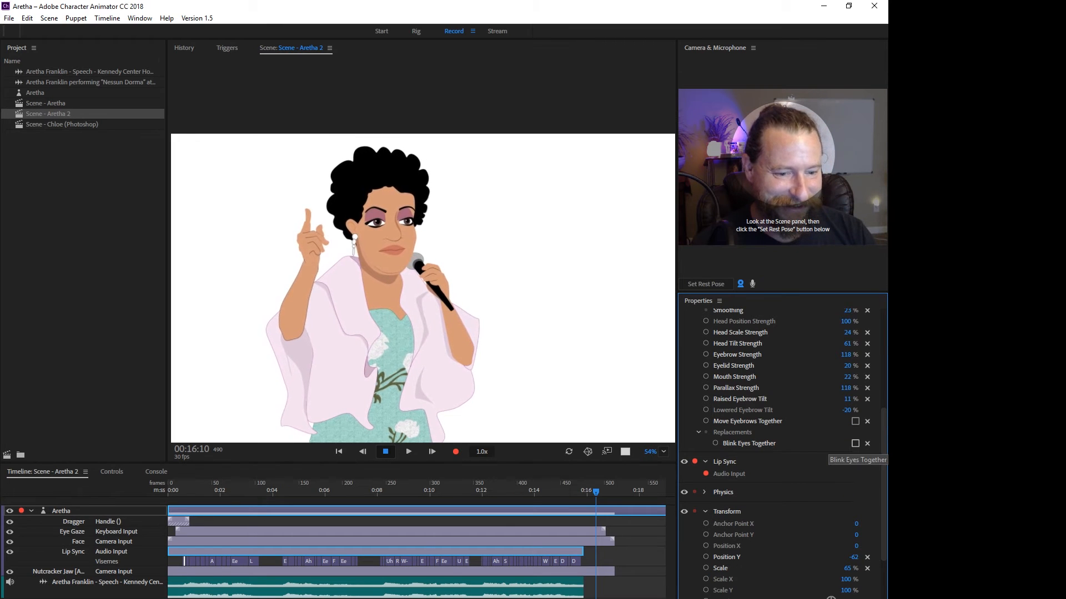
pyautogui.click(855, 443)
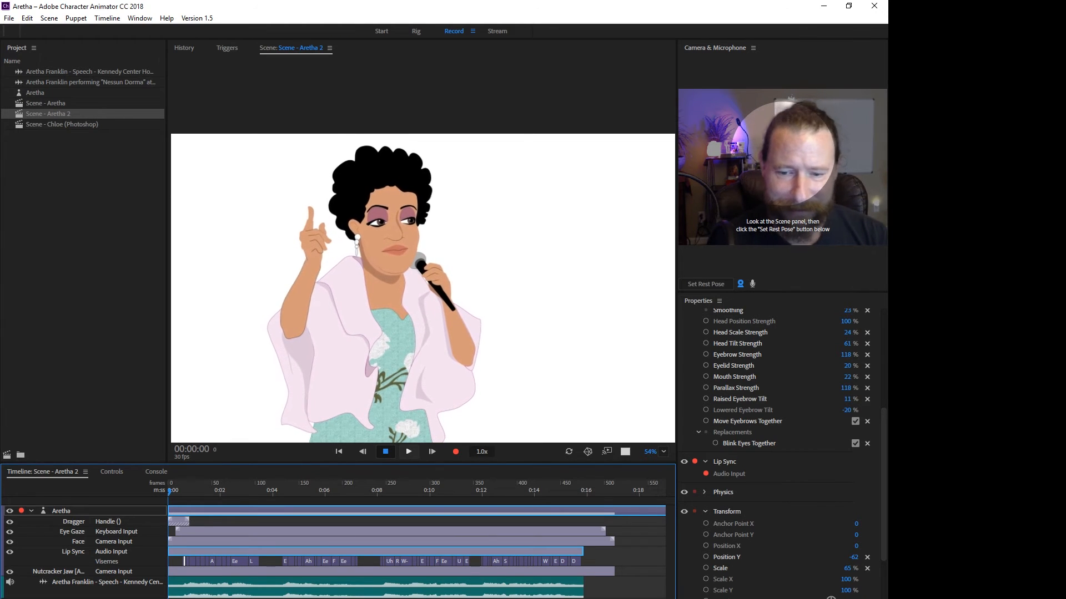
# Preview the opening seconds of the scene and return the playhead to the start.
pyautogui.click(408, 451)
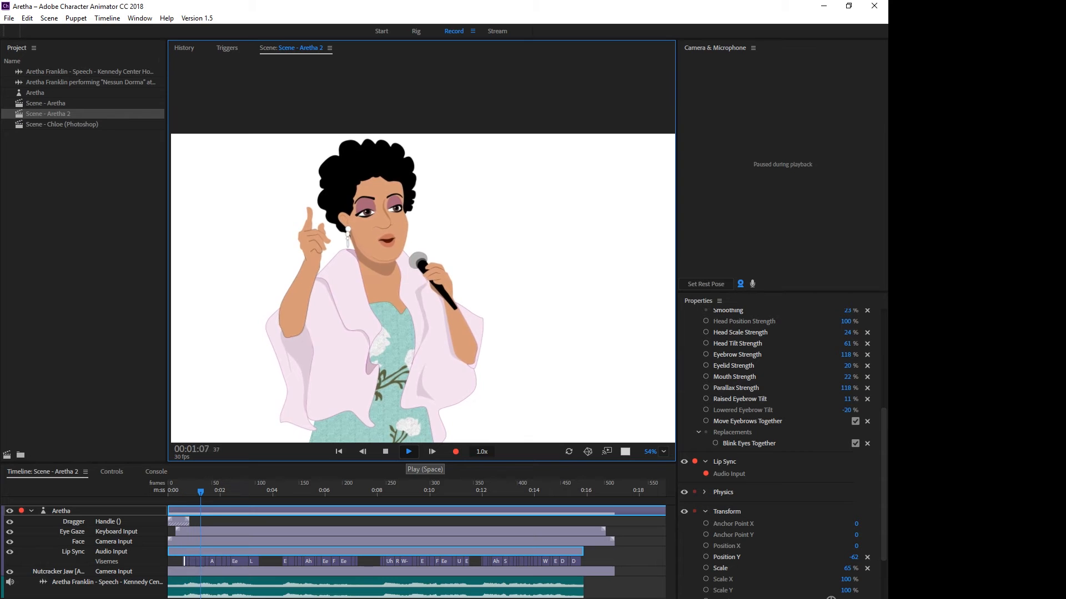
pyautogui.click(385, 451)
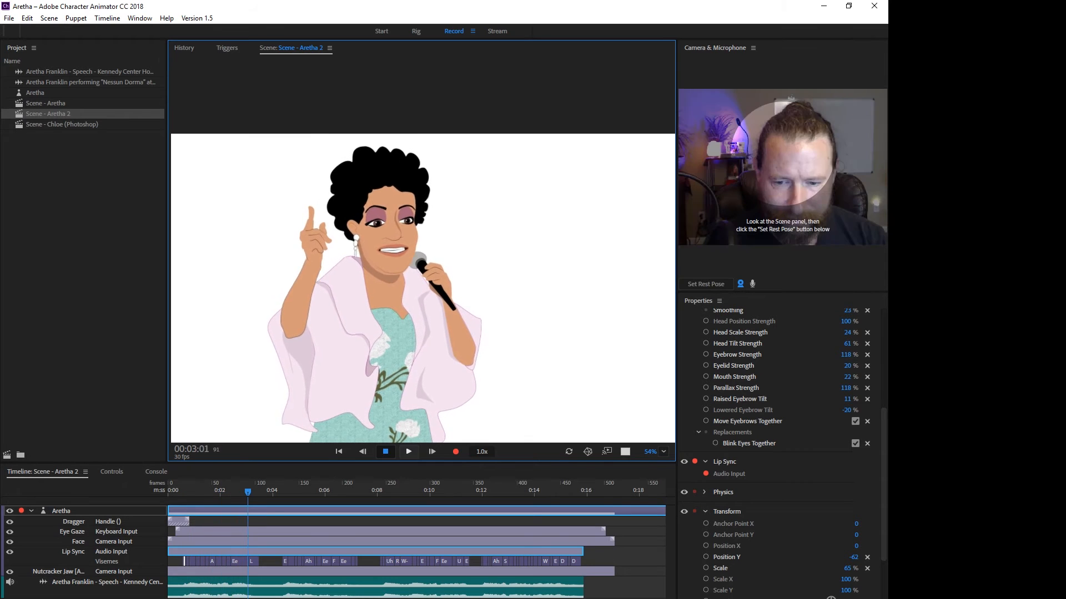
pyautogui.moveTo(247, 491); pyautogui.dragTo(168, 492)
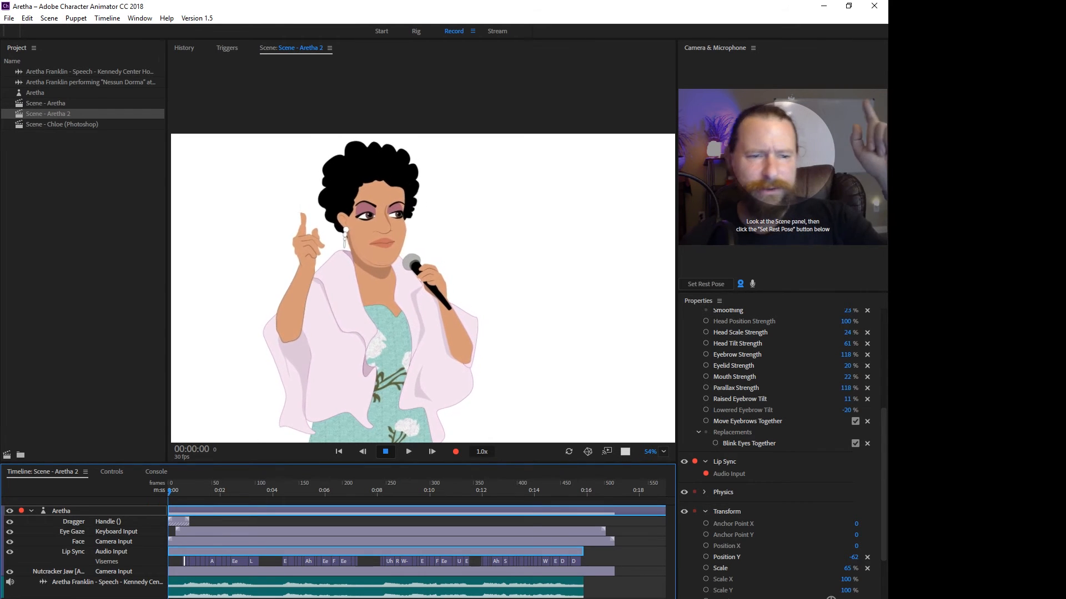
# Advance the playhead to frame 8 and try moving Aretha's raised hand in the scene.
pyautogui.press('Right')
pyautogui.press('Right')
pyautogui.press('Right')
pyautogui.press('Right')
pyautogui.press('Right')
pyautogui.press('Right')
pyautogui.press('Right')
pyautogui.press('Right')
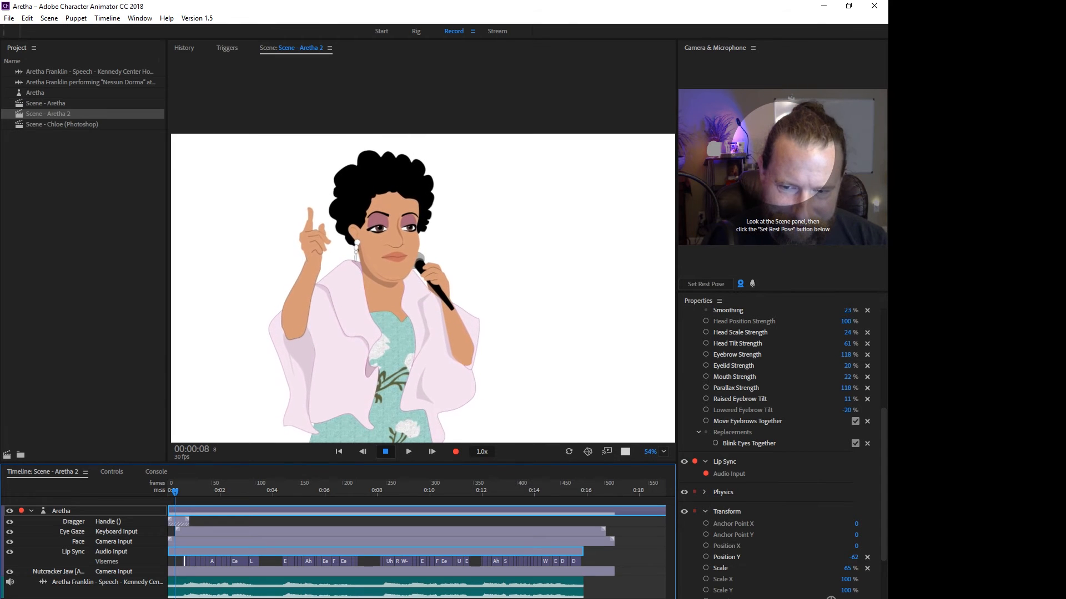
pyautogui.moveTo(315, 241); pyautogui.dragTo(313, 251)
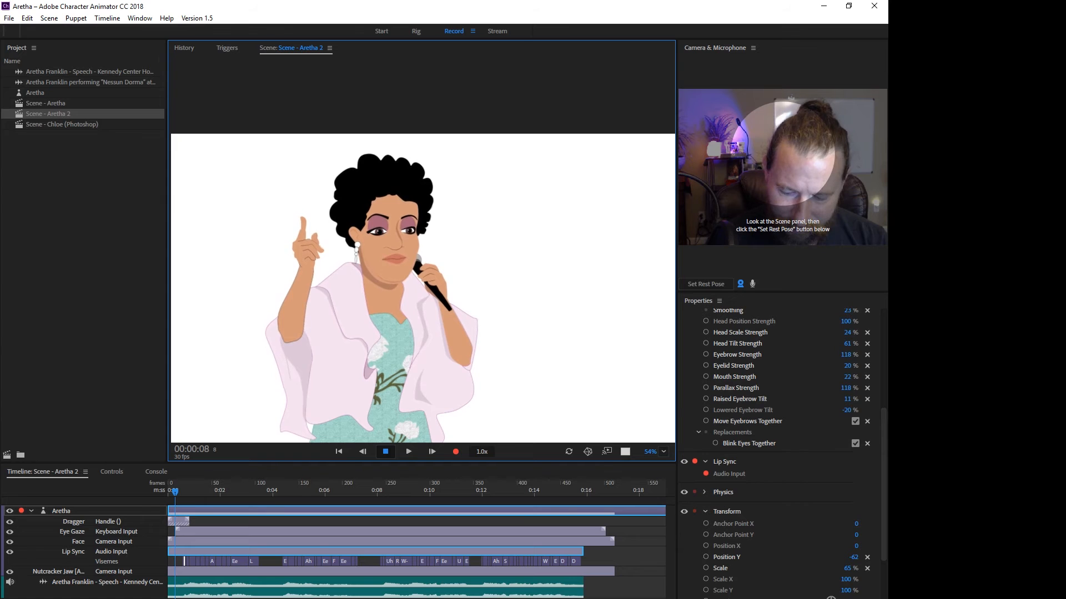
# Try recording a short take of the raised hand at about 00:01:07 with all behaviors armed.
pyautogui.scroll(8, 181, 555)
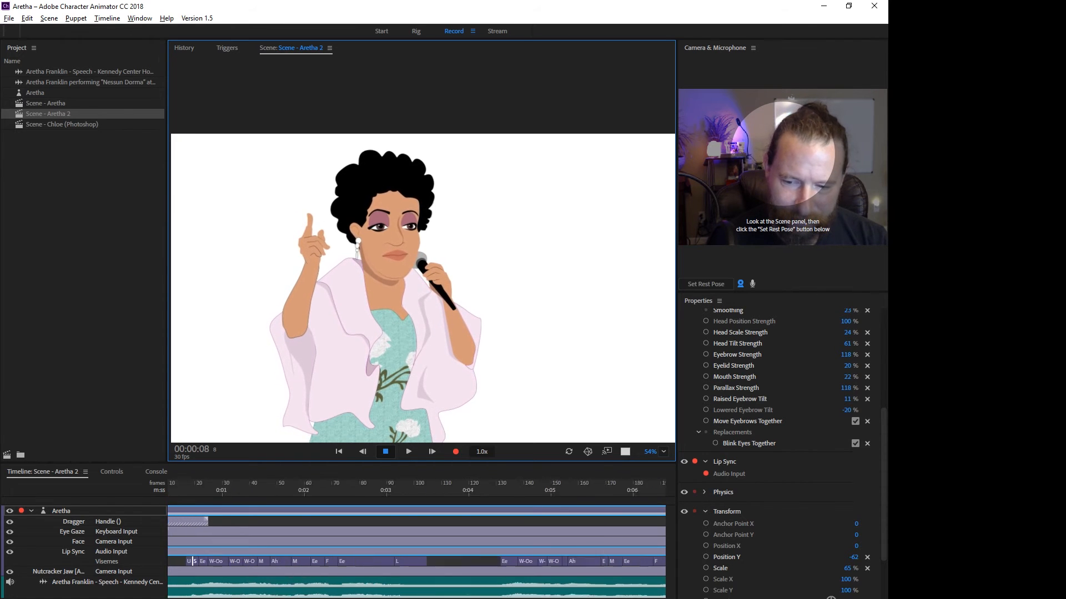
pyautogui.moveTo(189, 598); pyautogui.dragTo(176, 598)
pyautogui.click(239, 522)
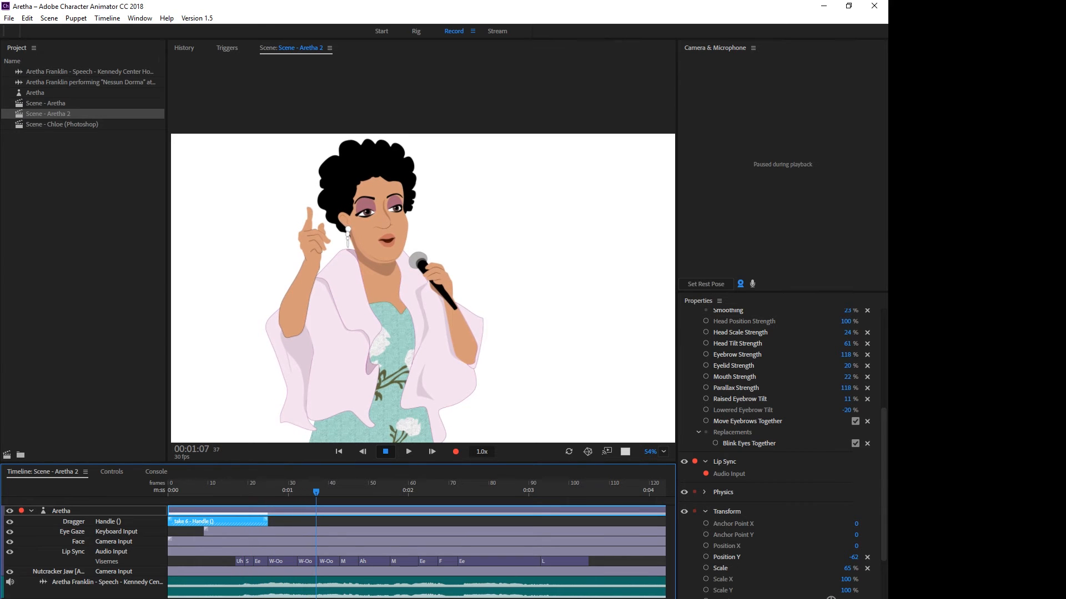
pyautogui.click(317, 240)
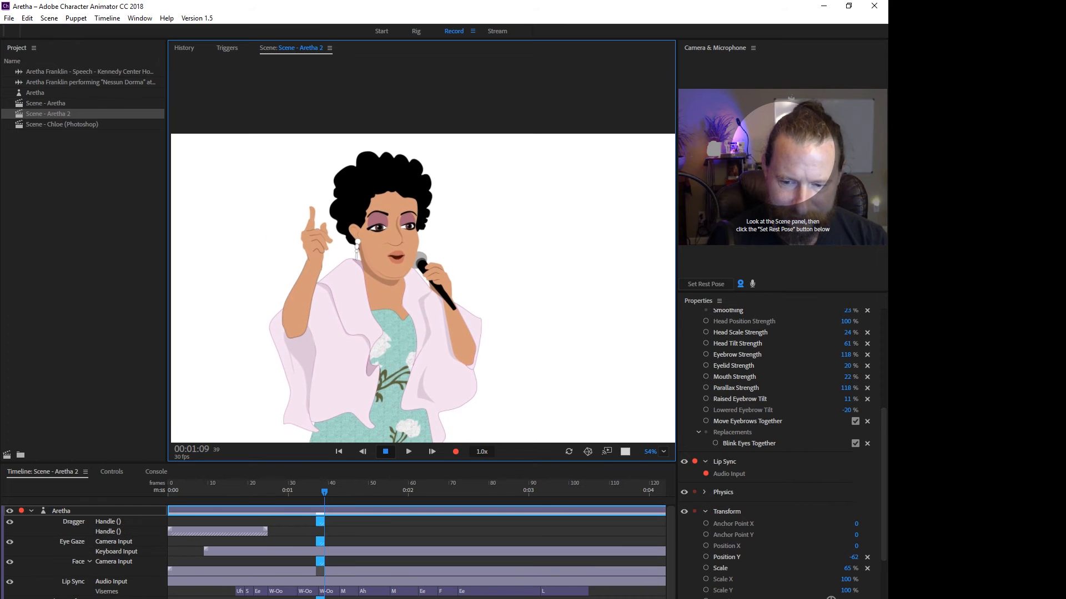
pyautogui.press('space')
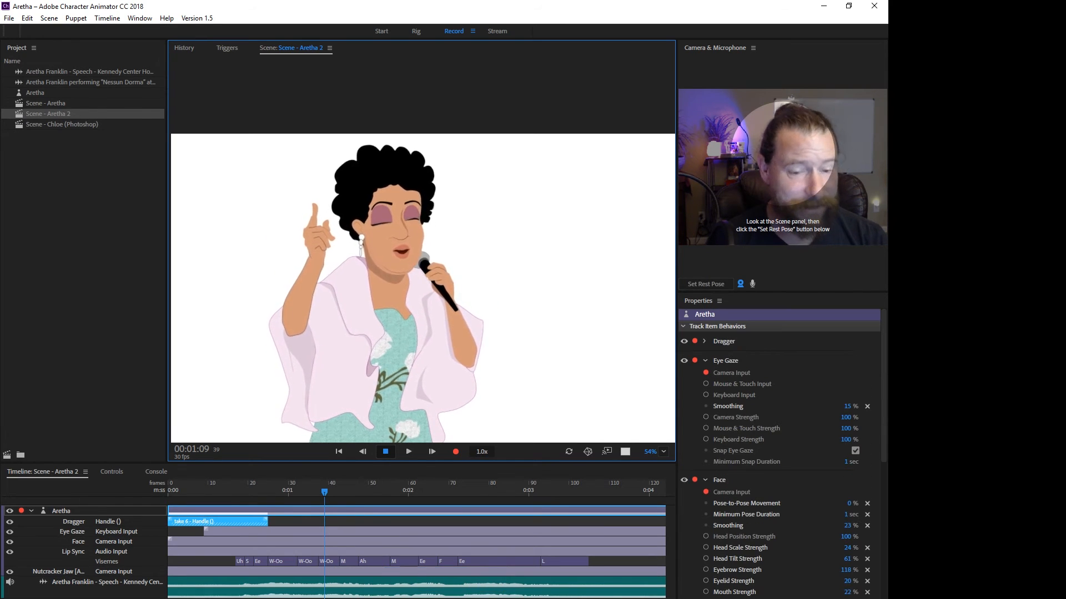
# Disarm the Eye Gaze, Face, Triggers and Nutcracker Jaw behaviors while keeping Dragger armed.
pyautogui.click(704, 361)
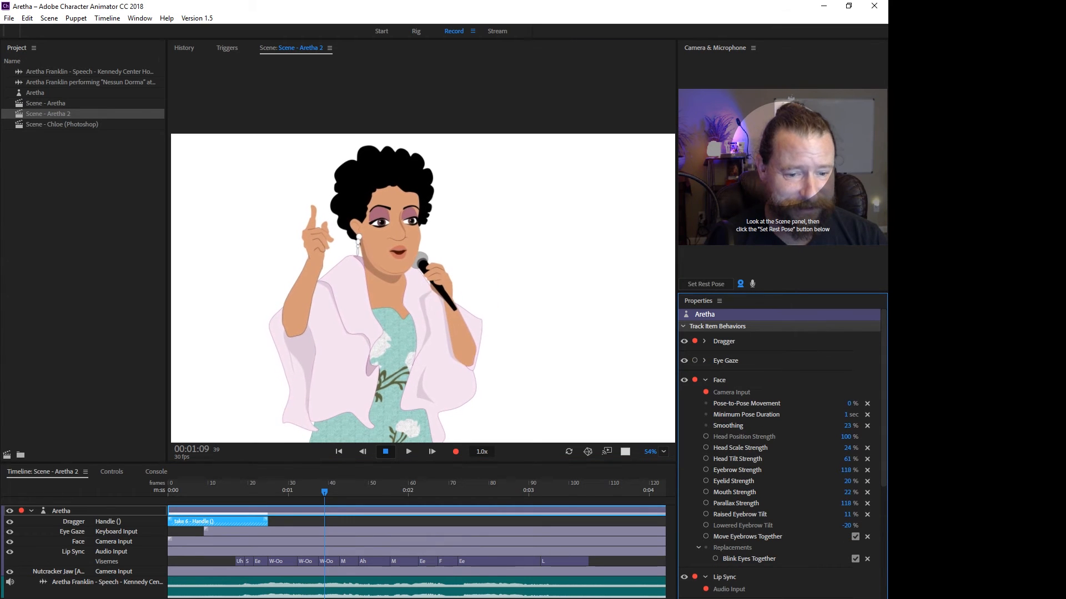
pyautogui.click(694, 361)
pyautogui.click(694, 381)
pyautogui.click(705, 380)
pyautogui.scroll(-4, 705, 380)
pyautogui.scroll(4, 705, 381)
pyautogui.scroll(-4, 782, 444)
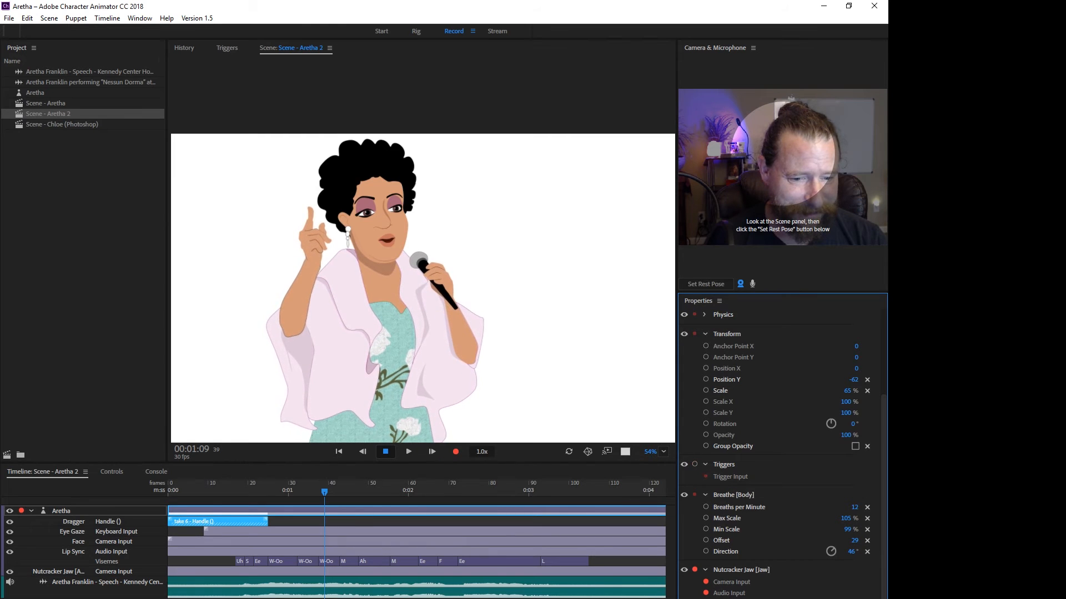
pyautogui.click(695, 570)
# Record a Dragger take that moves the raised hand outward, and stretch the take to span about frames 19 to 76.
pyautogui.moveTo(314, 240); pyautogui.dragTo(284, 234)
pyautogui.moveTo(325, 522); pyautogui.dragTo(258, 523)
pyautogui.moveTo(331, 522); pyautogui.dragTo(471, 523)
pyautogui.moveTo(259, 522); pyautogui.dragTo(245, 523)
pyautogui.scroll(6, 220, 522)
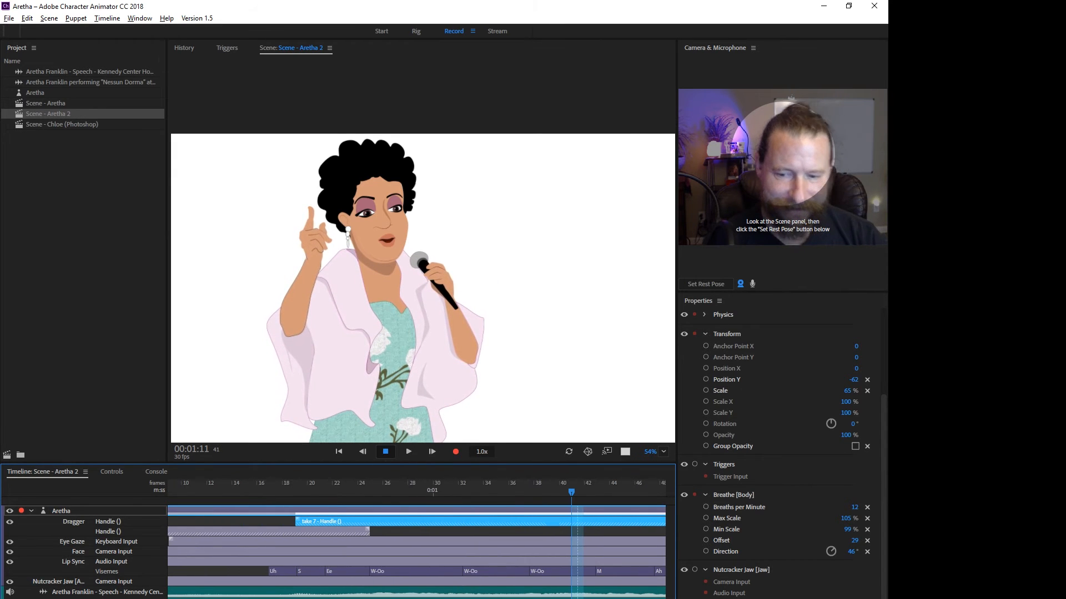
# Play the scene from the start to check the new outward hand movement.
pyautogui.moveTo(329, 519); pyautogui.dragTo(168, 493)
pyautogui.click(358, 492)
pyautogui.scroll(-6, 223, 492)
pyautogui.press('space')
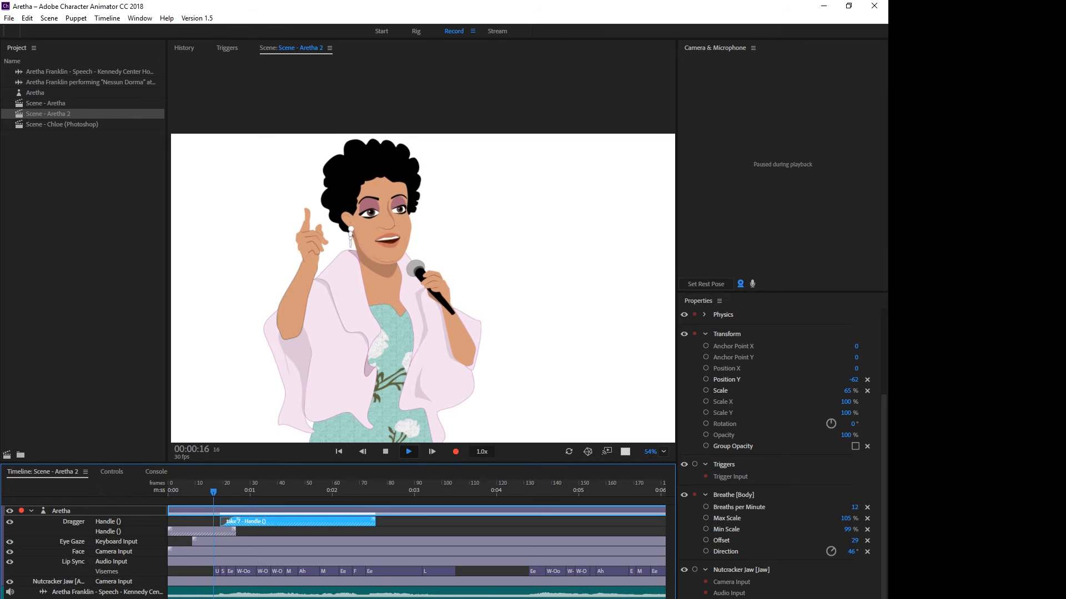
pyautogui.press('space')
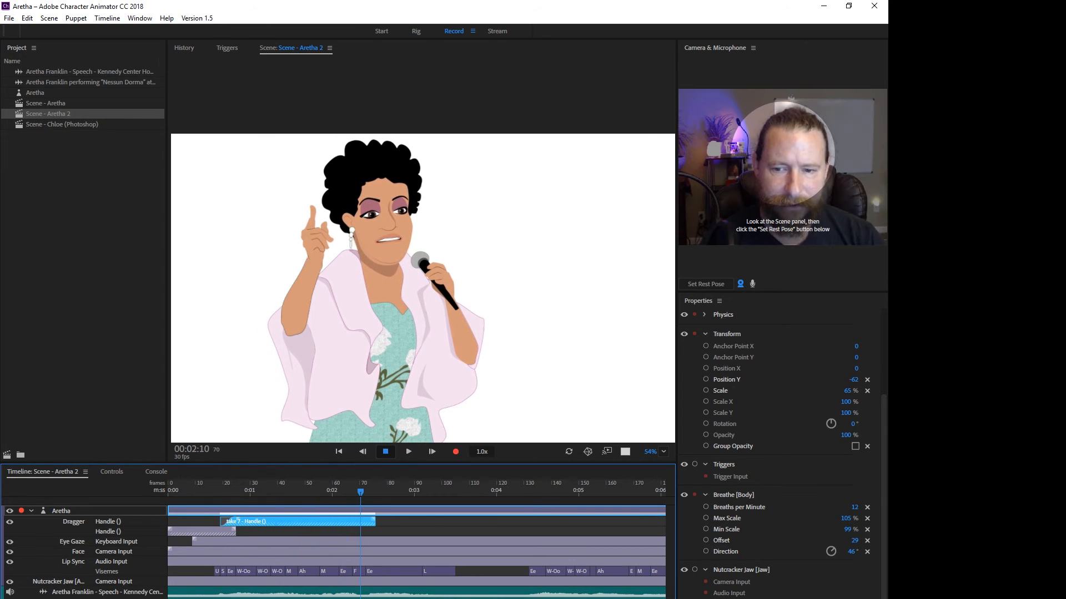
pyautogui.press('Home')
pyautogui.press('space')
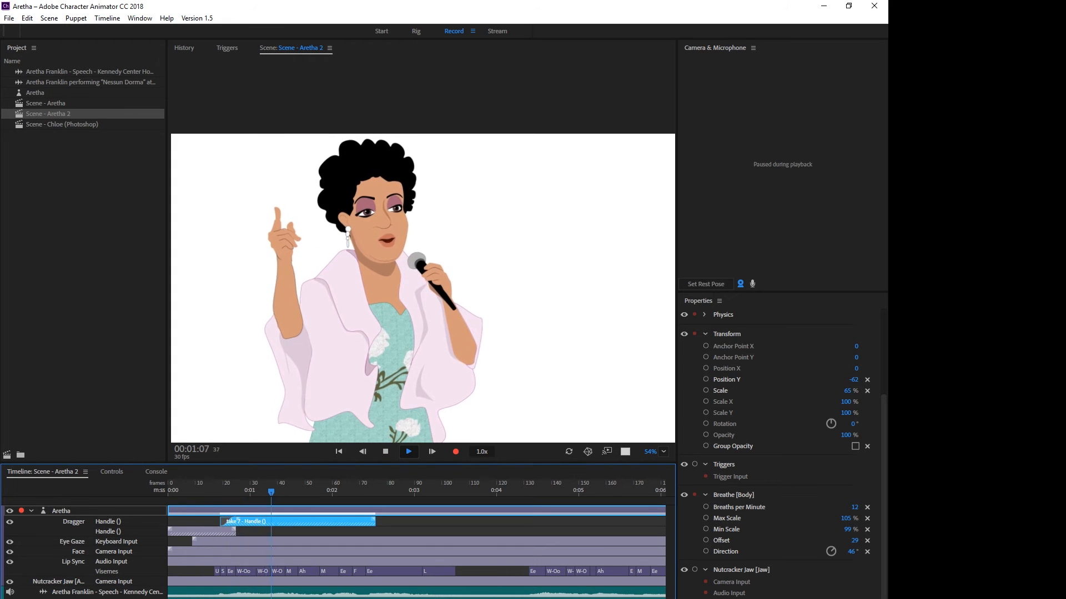
# Extend the start of the outward hand take to about frame 15 and replay the hand movement.
pyautogui.press('space')
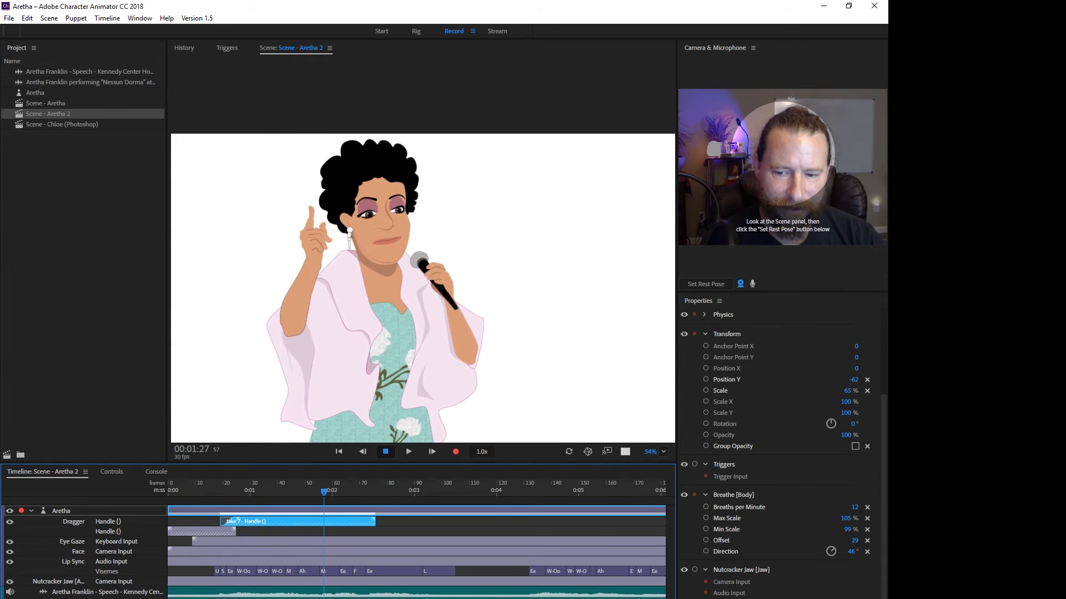
pyautogui.press('Home')
pyautogui.press('space')
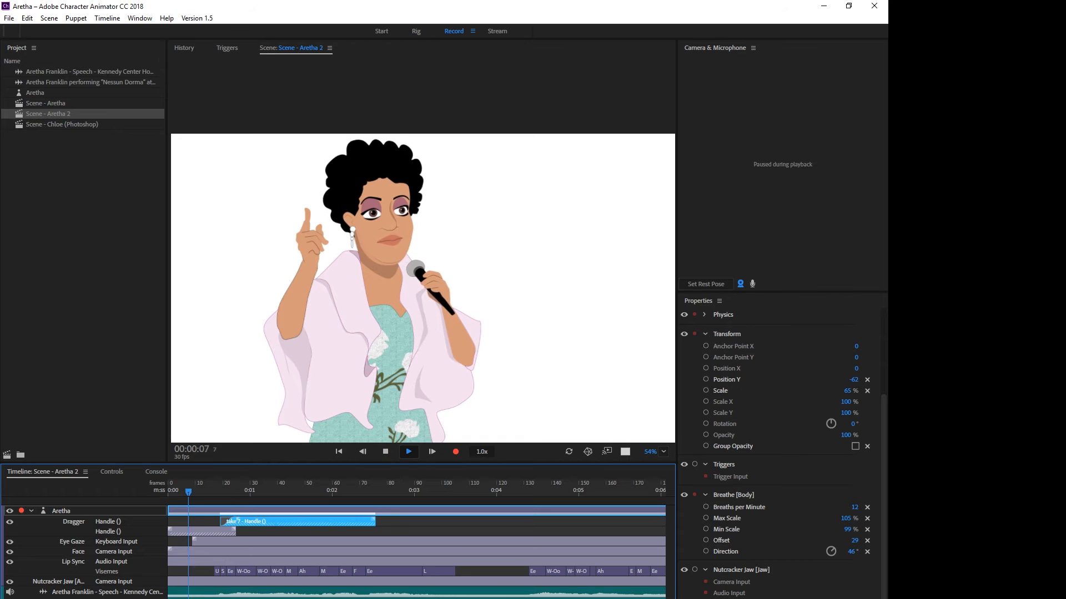
pyautogui.press('space')
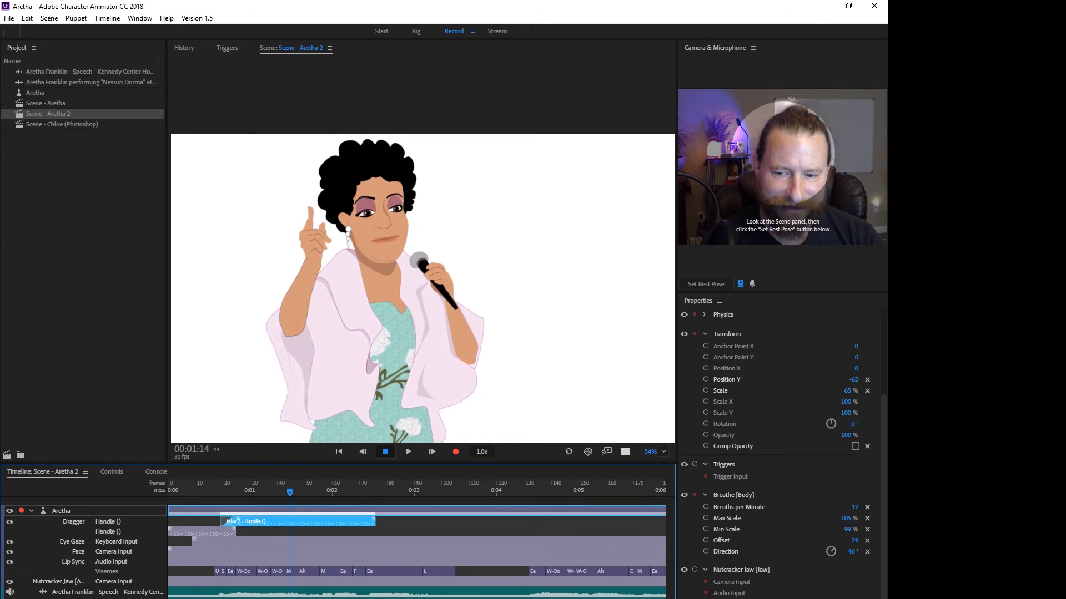
pyautogui.press('=')
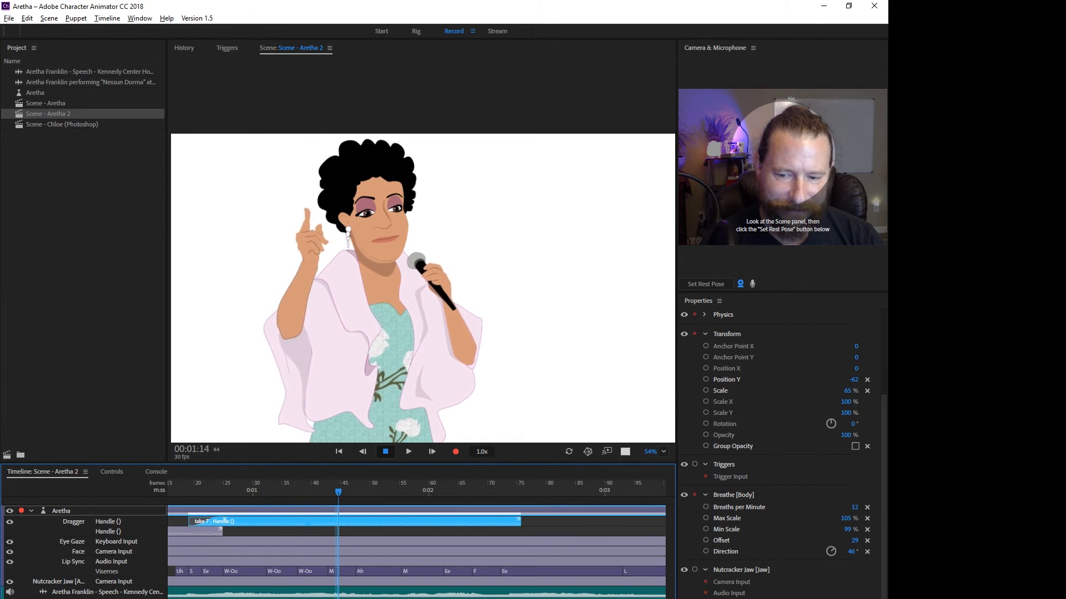
pyautogui.hscroll(-3, 416, 544)
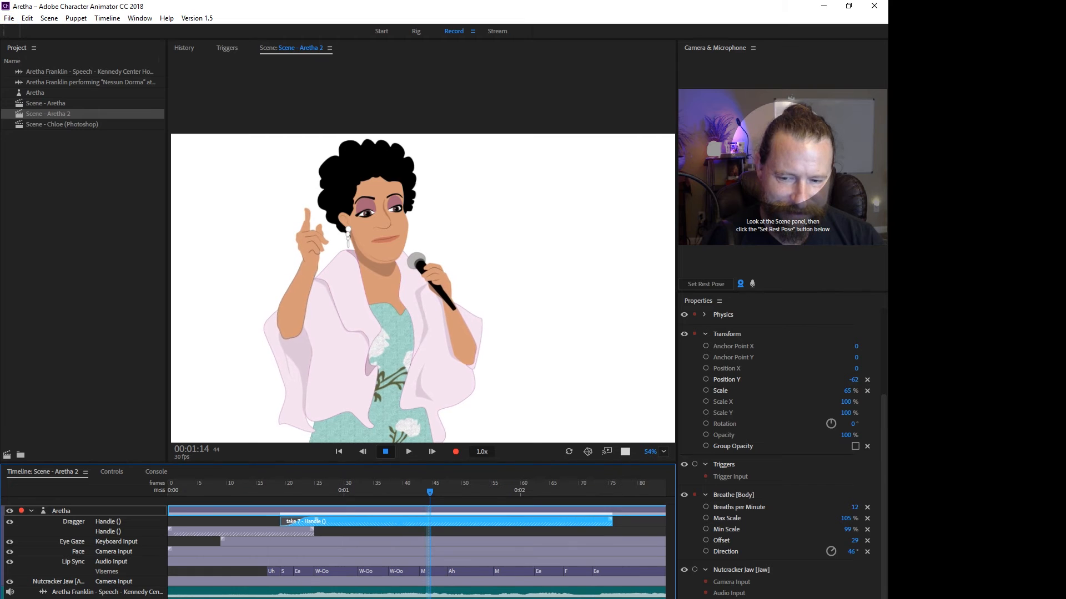
pyautogui.moveTo(281, 522); pyautogui.dragTo(260, 522)
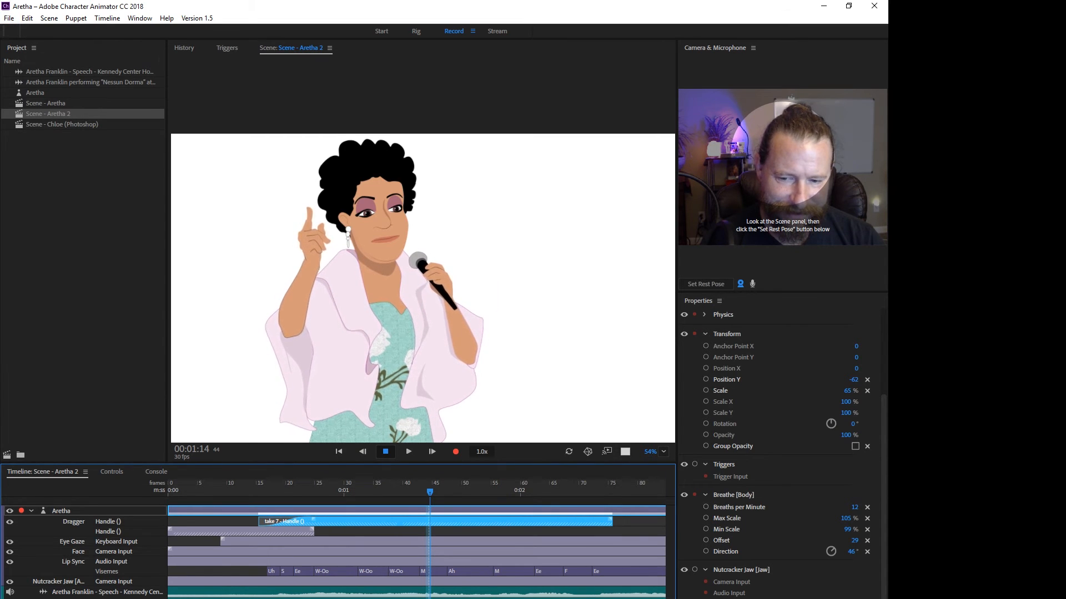
pyautogui.click(628, 492)
pyautogui.press('space')
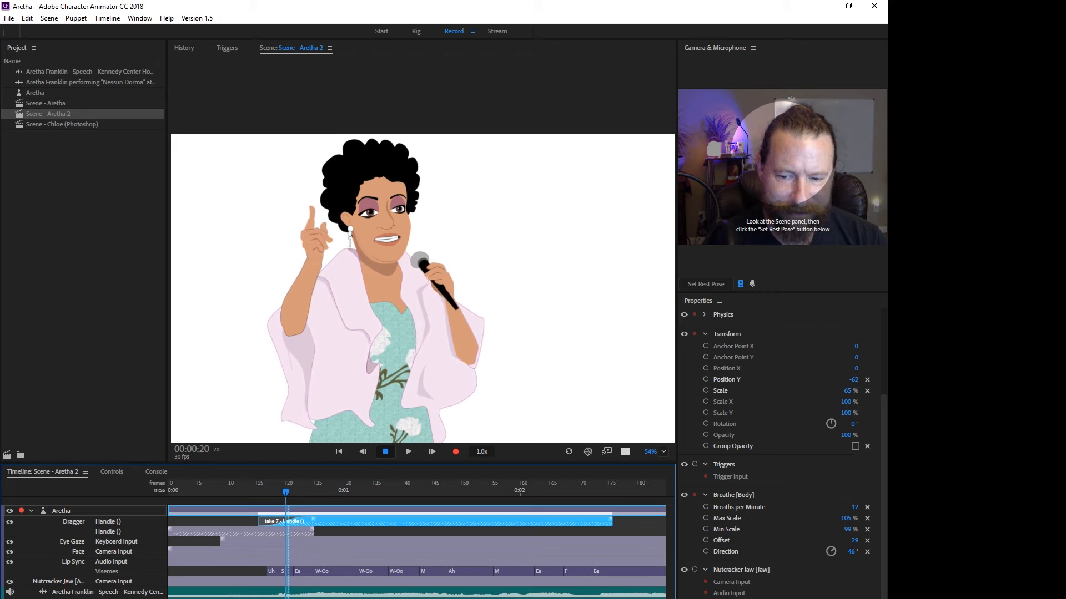
# Move the outward hand take to start at about frame 32 and replay from about frame 10.
pyautogui.moveTo(389, 522); pyautogui.dragTo(486, 522)
pyautogui.moveTo(285, 492); pyautogui.dragTo(233, 492)
pyautogui.press('space')
pyautogui.press('space')
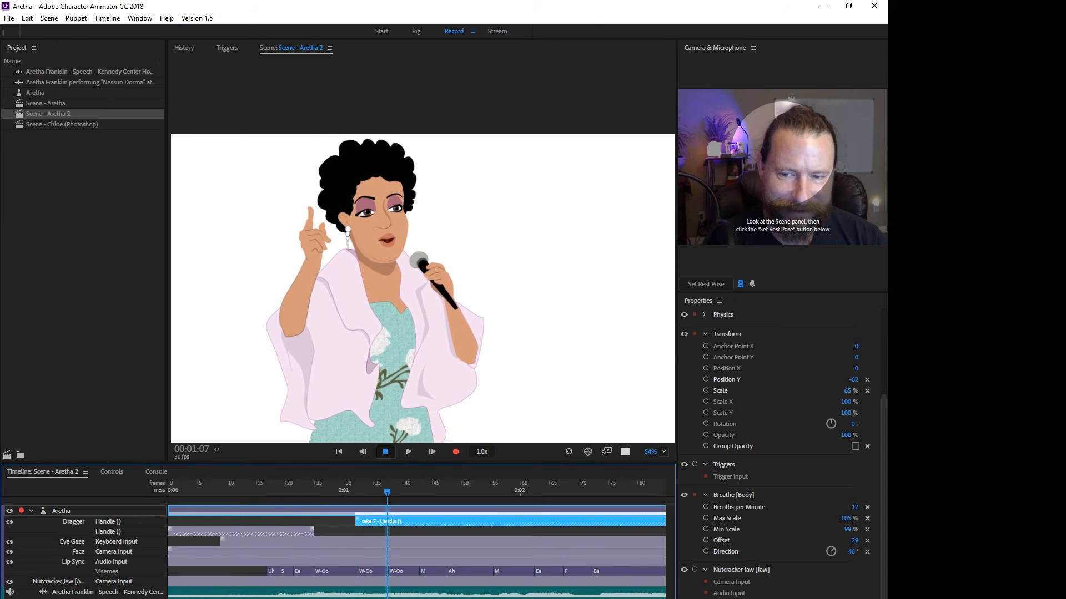
# Try bridging the two hand takes with a short Dragger take recorded at 00:00:27, and delete it after repositioning.
pyautogui.moveTo(387, 492); pyautogui.dragTo(326, 492)
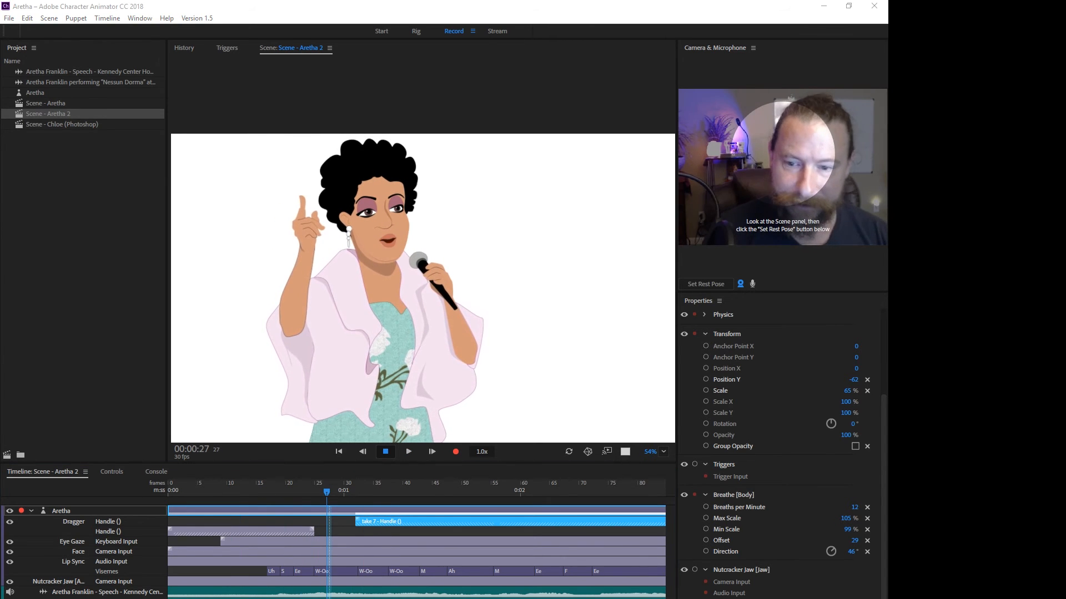
pyautogui.click(422, 251)
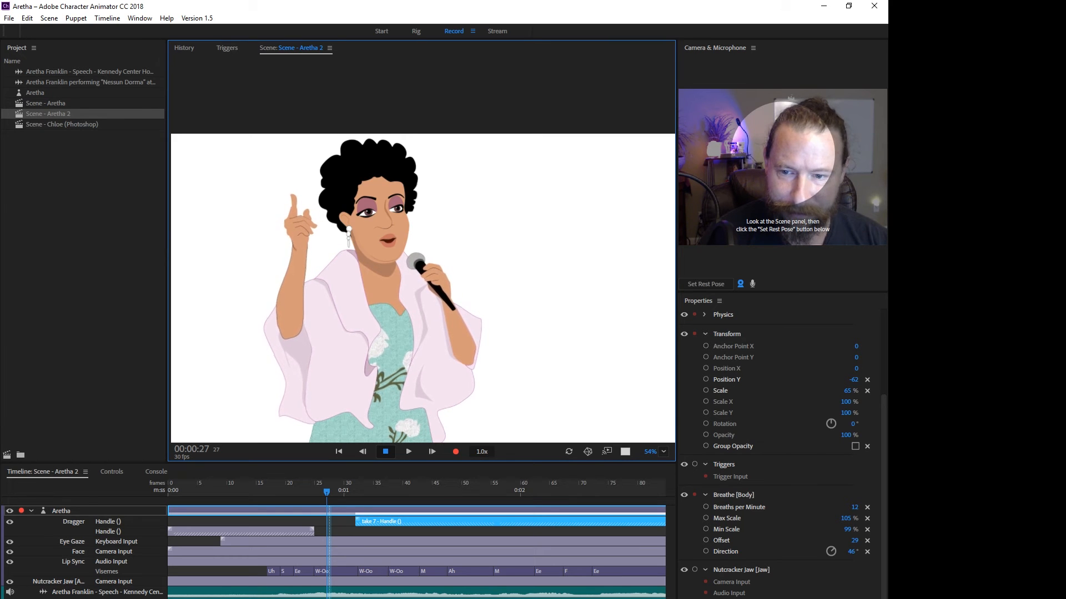
pyautogui.hotkey('ctrl', 'r')
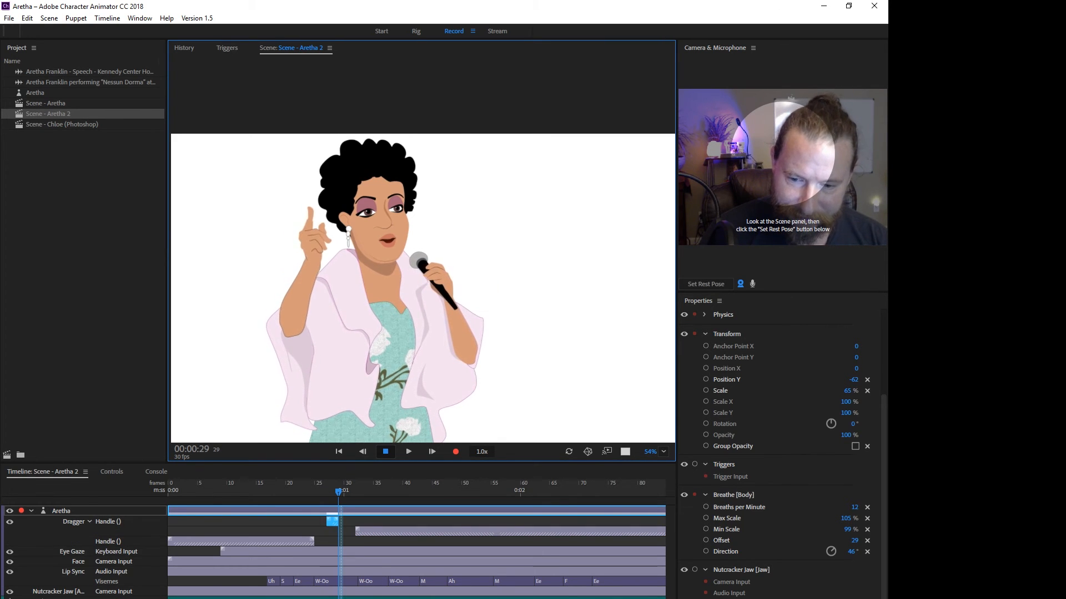
pyautogui.moveTo(328, 522); pyautogui.dragTo(370, 521)
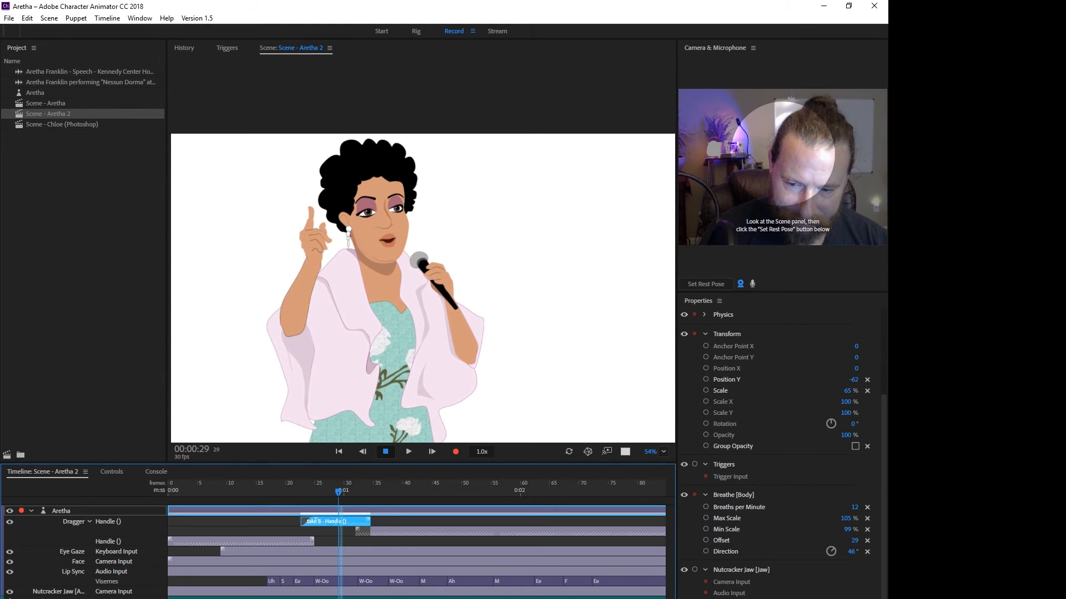
pyautogui.moveTo(357, 532); pyautogui.dragTo(327, 521)
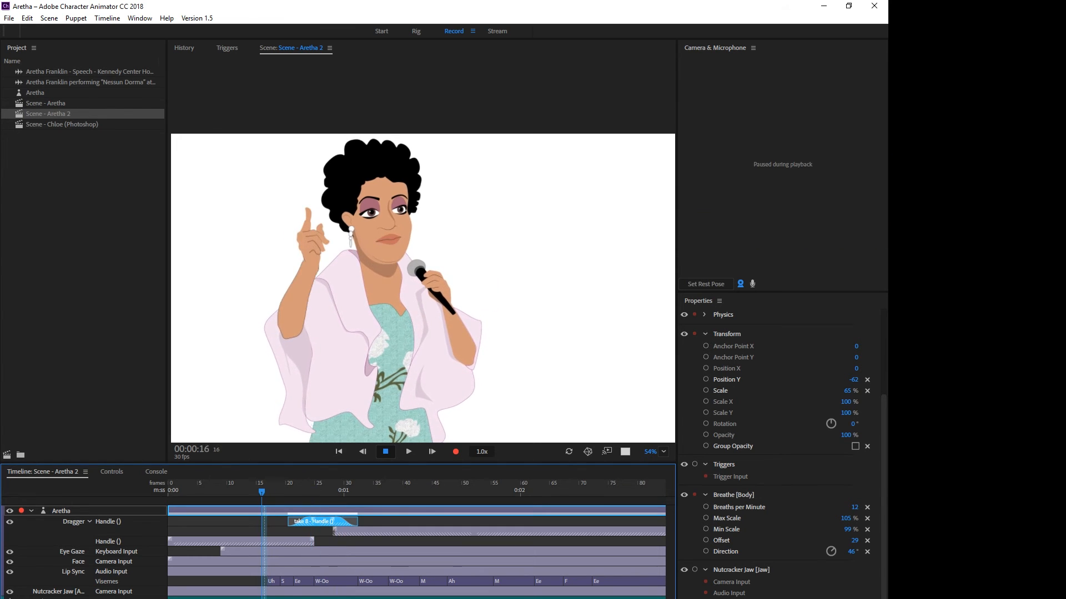
pyautogui.press('Delete')
# Record another short Dragger take of the raised hand at 00:00:27 and extend its start to about frame 16.
pyautogui.press('space')
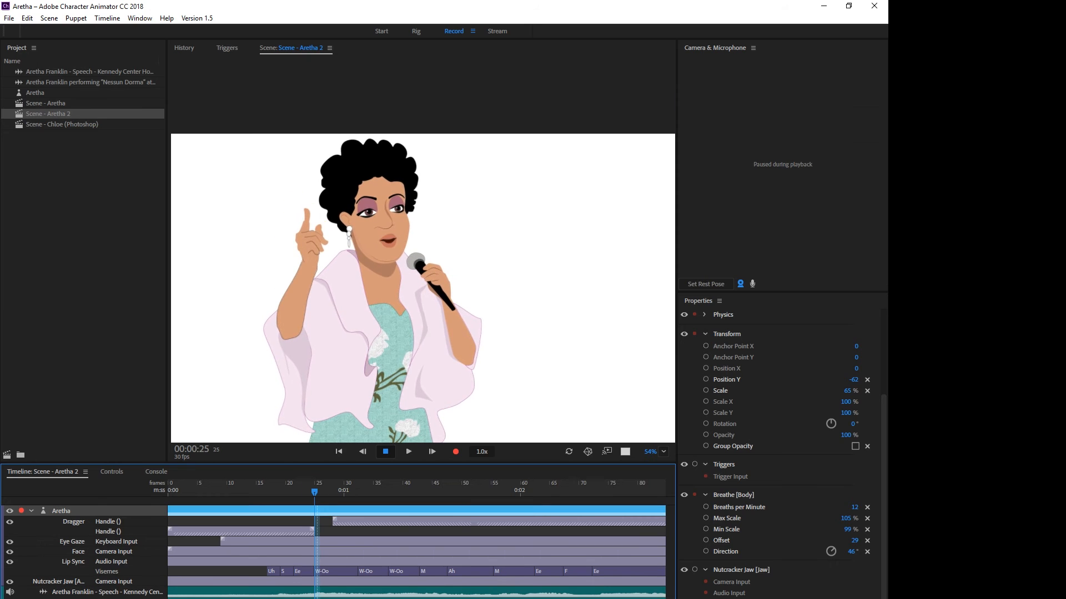
pyautogui.moveTo(355, 493); pyautogui.dragTo(326, 492)
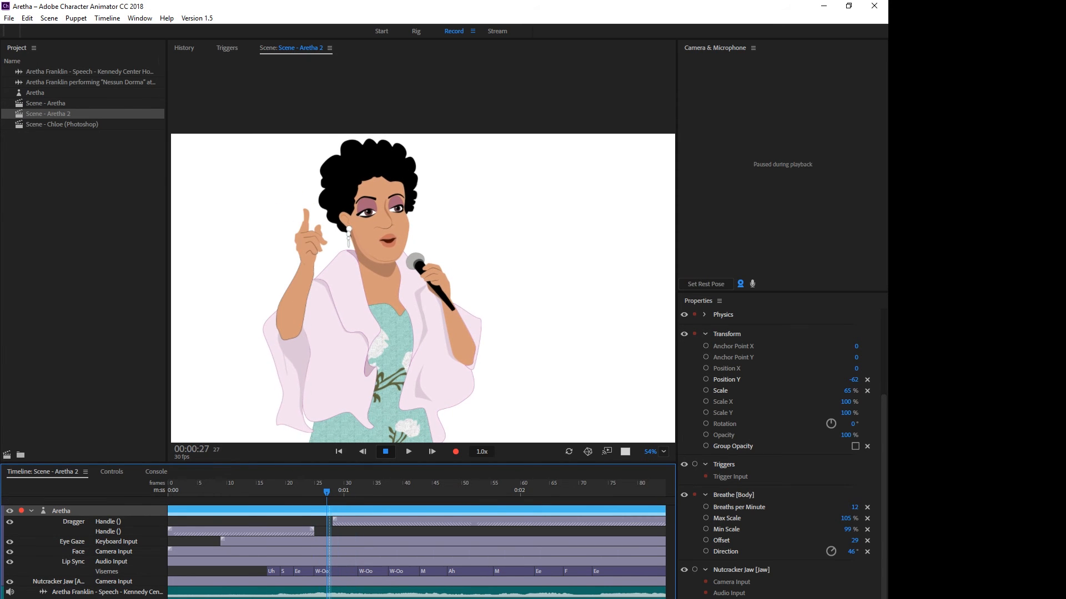
pyautogui.click(314, 242)
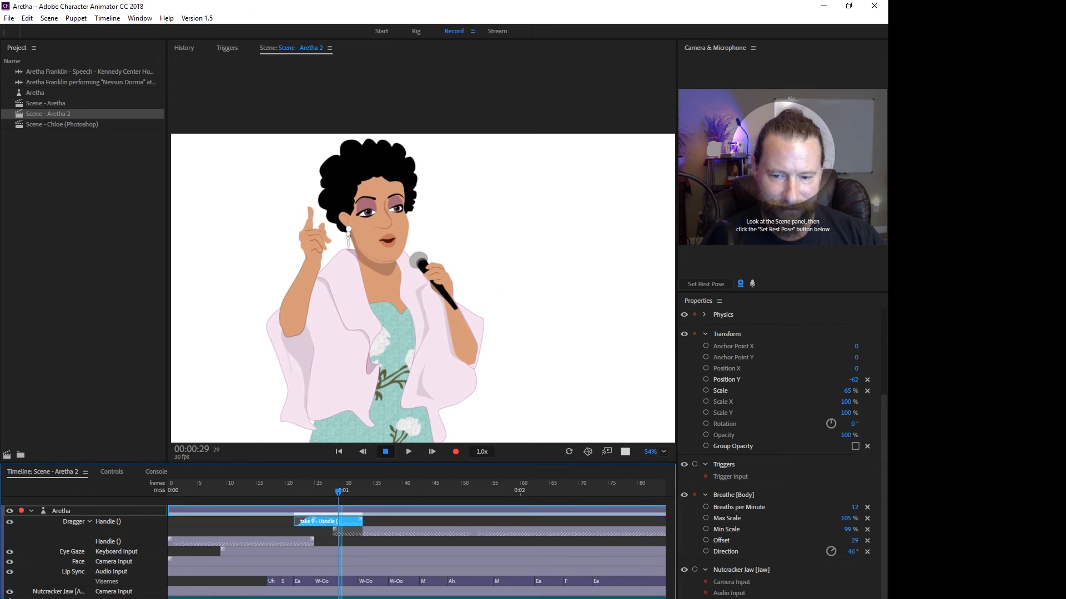
pyautogui.moveTo(361, 520); pyautogui.dragTo(245, 492)
pyautogui.press('space')
pyautogui.press('space')
pyautogui.click(328, 492)
# Stretch the new bridging take to about frame 39 and start the outward hand take at about frame 25.
pyautogui.press('space')
pyautogui.press('space')
pyautogui.moveTo(363, 521); pyautogui.dragTo(261, 521)
pyautogui.click(250, 492)
pyautogui.press('space')
pyautogui.press('space')
pyautogui.moveTo(276, 520); pyautogui.dragTo(318, 519)
pyautogui.click(244, 493)
pyautogui.press('space')
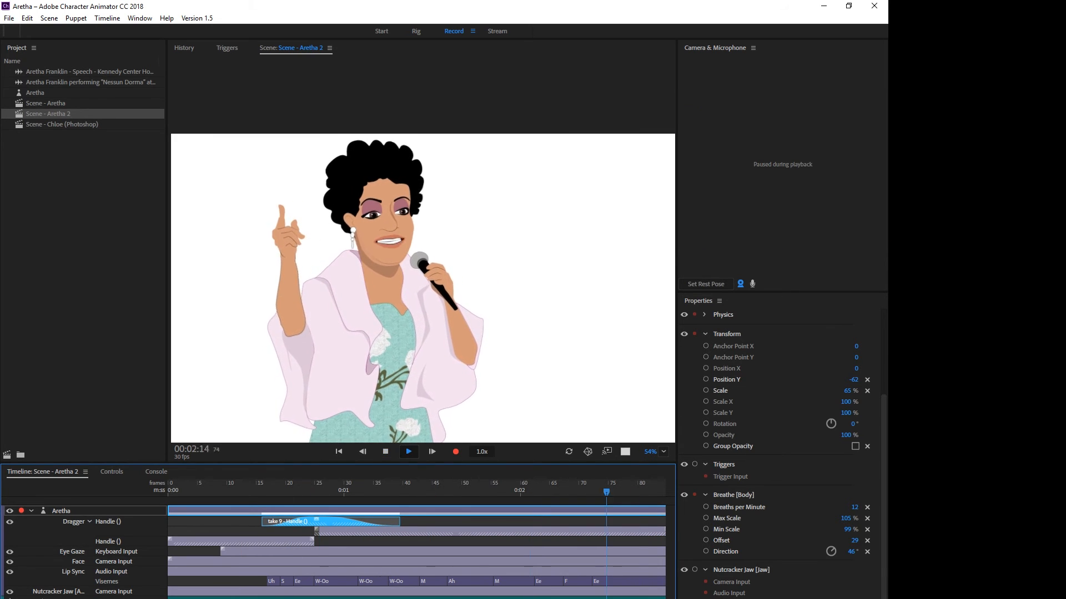
pyautogui.press('space')
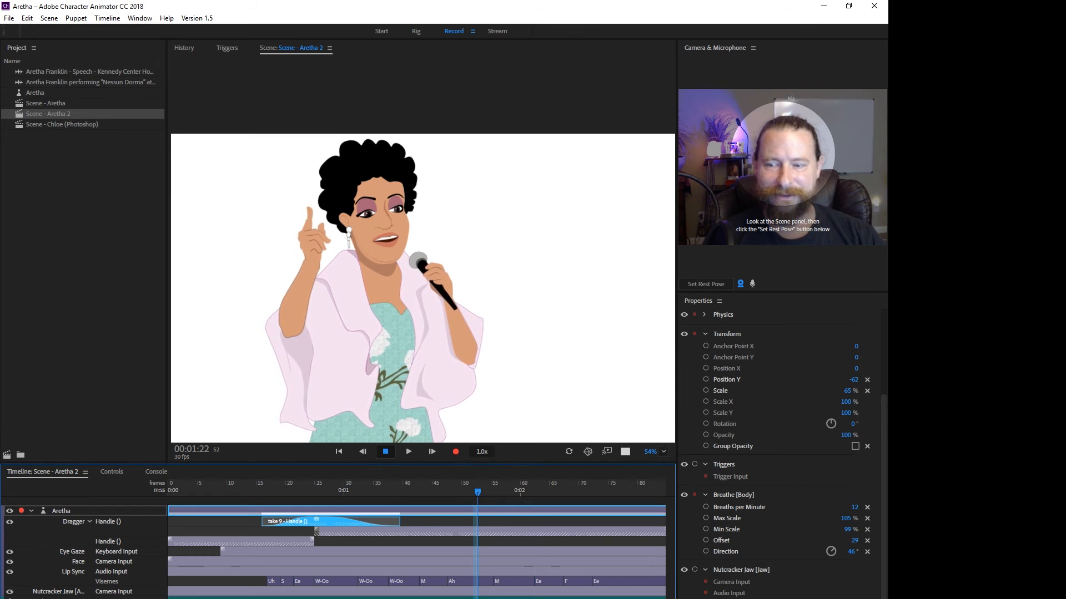
# Join the first hand take and the outward hand take at about frame 27 and replay the transition.
pyautogui.press('space')
pyautogui.moveTo(302, 492); pyautogui.dragTo(262, 492)
pyautogui.press('space')
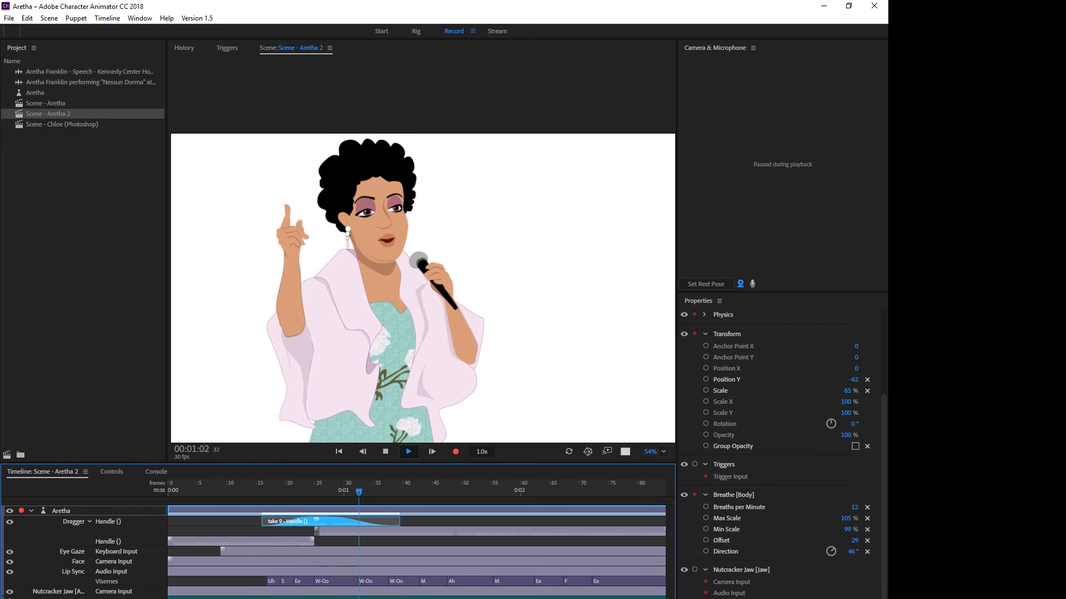
pyautogui.press('space')
pyautogui.press('space')
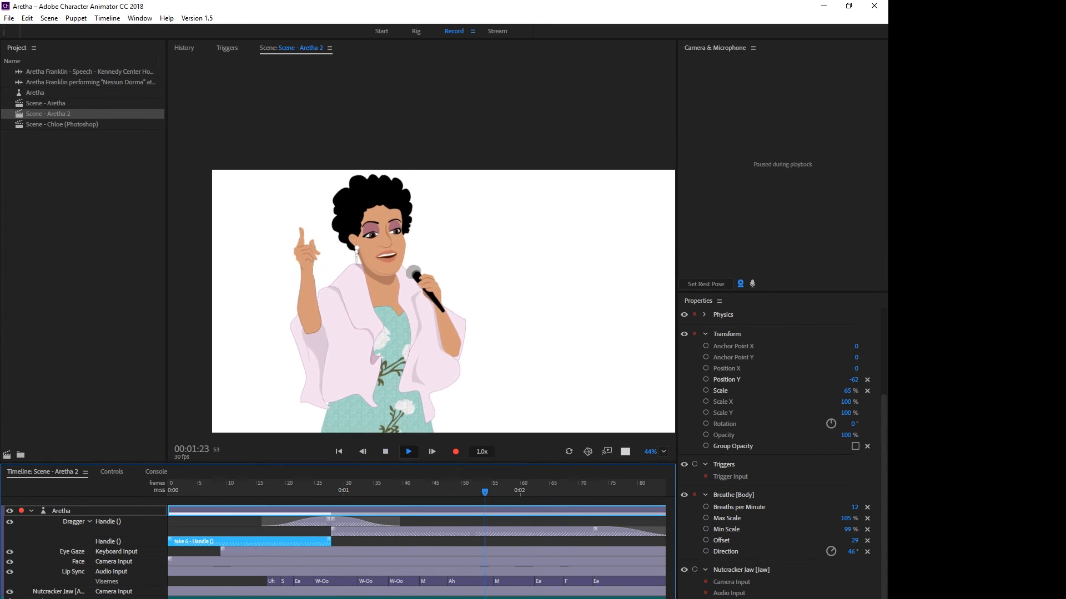
# Remove the bridging hand take and fade the outward hand take in over about frames 27 to 38.
pyautogui.press('space')
pyautogui.press('space')
pyautogui.press('space')
pyautogui.click(431, 520)
pyautogui.scroll(-3, 267, 526)
pyautogui.scroll(3, 266, 526)
pyautogui.click(266, 532)
pyautogui.scroll(-2, 267, 531)
pyautogui.press('space')
pyautogui.press('Delete')
pyautogui.click(416, 511)
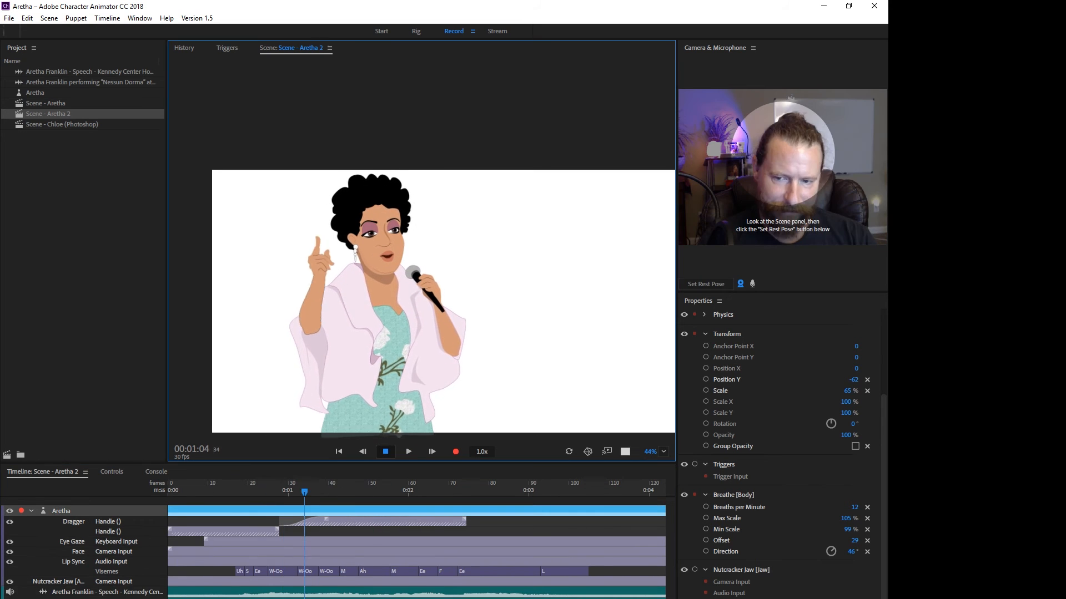
pyautogui.click(372, 531)
pyautogui.click(276, 521)
pyautogui.press('space')
pyautogui.press('space')
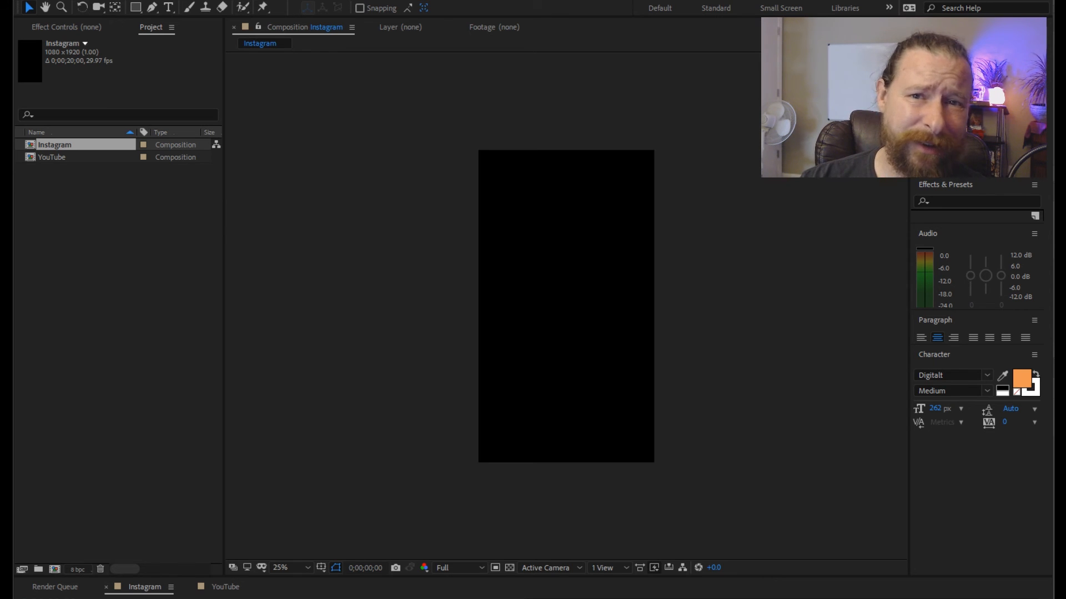
# In After Effects, import the Scene - Aretha 2 PNG sequence, place it in the YouTube composition and preview it.
pyautogui.click(53, 157)
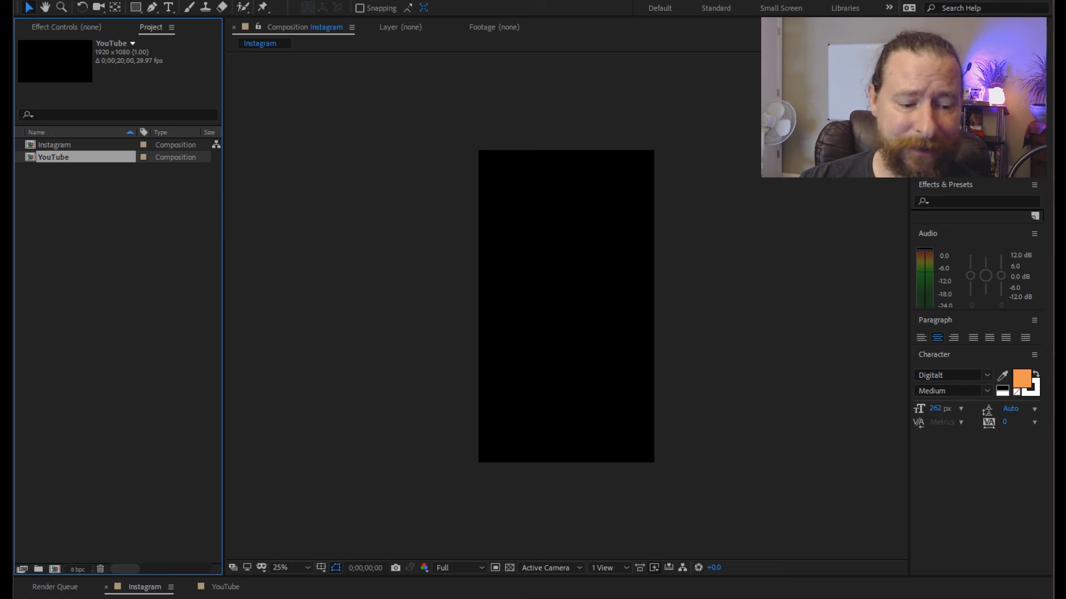
pyautogui.click(225, 586)
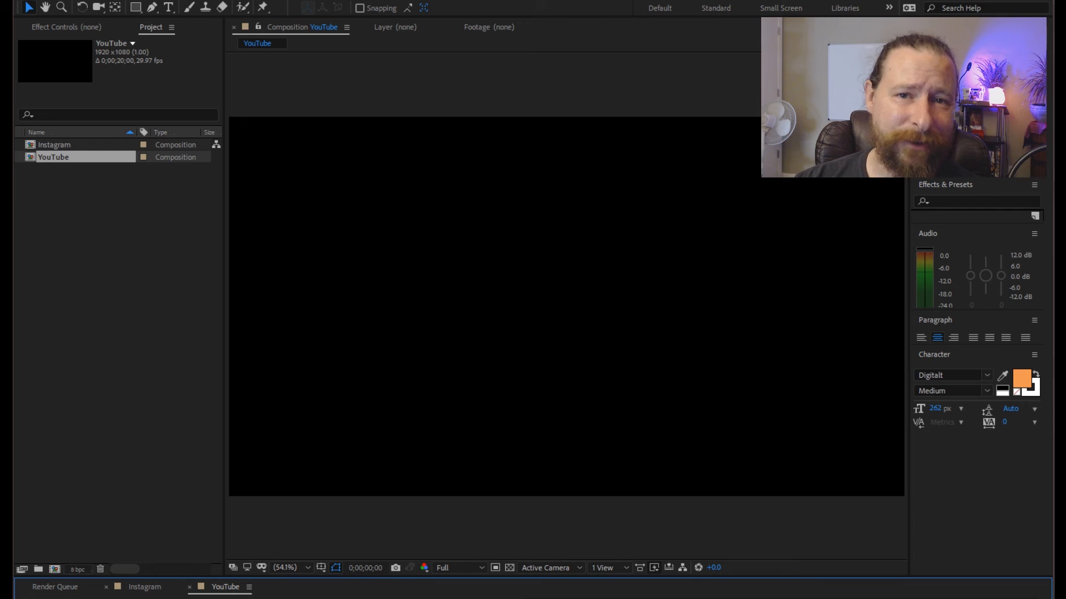
pyautogui.click(22, 0)
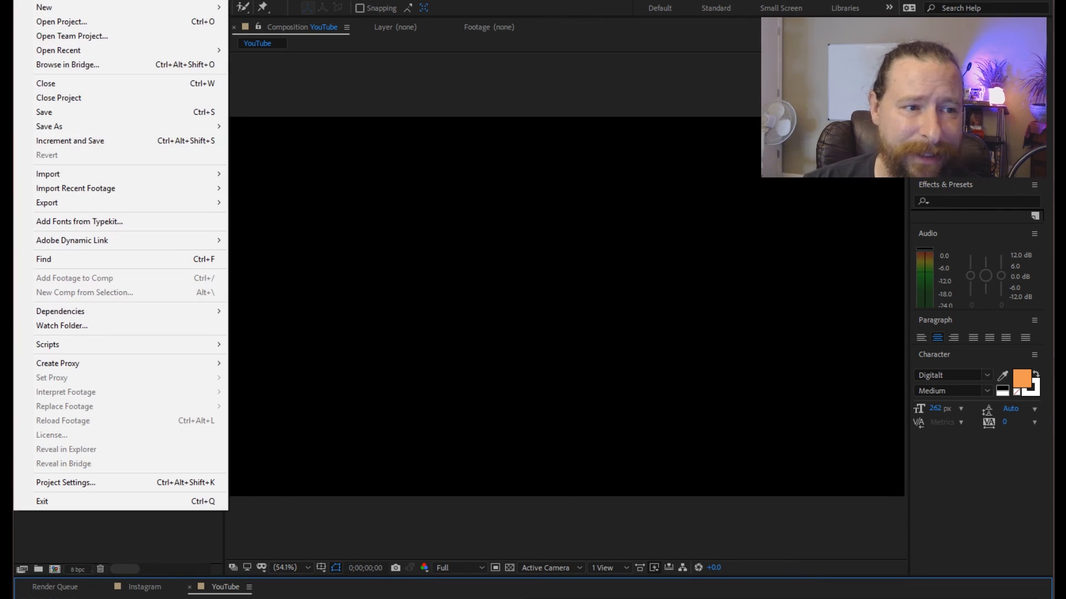
pyautogui.moveTo(166, 174)
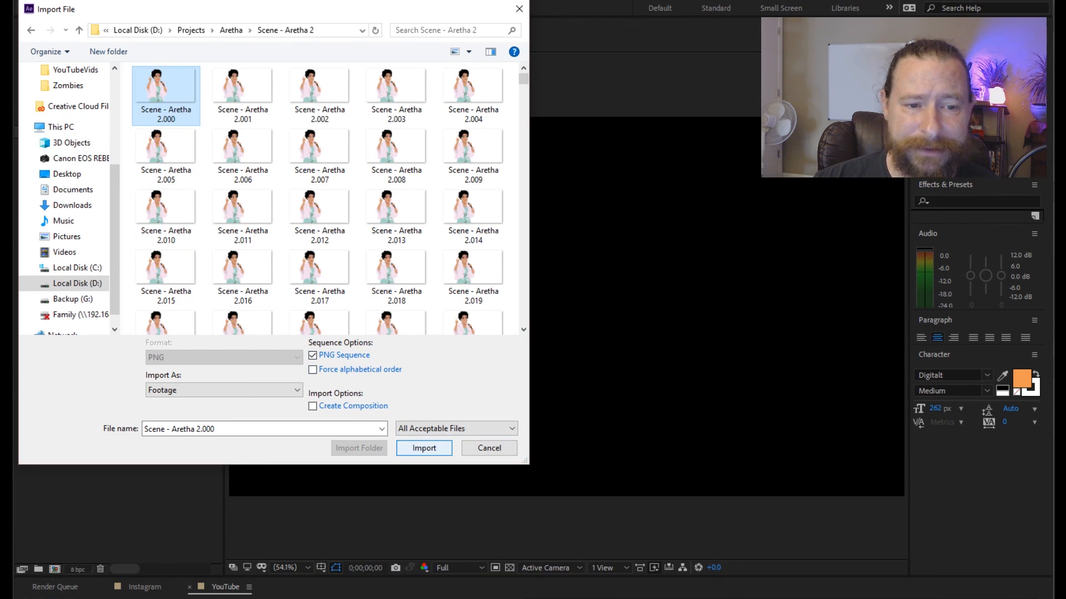
pyautogui.click(424, 448)
pyautogui.moveTo(83, 157); pyautogui.dragTo(567, 307)
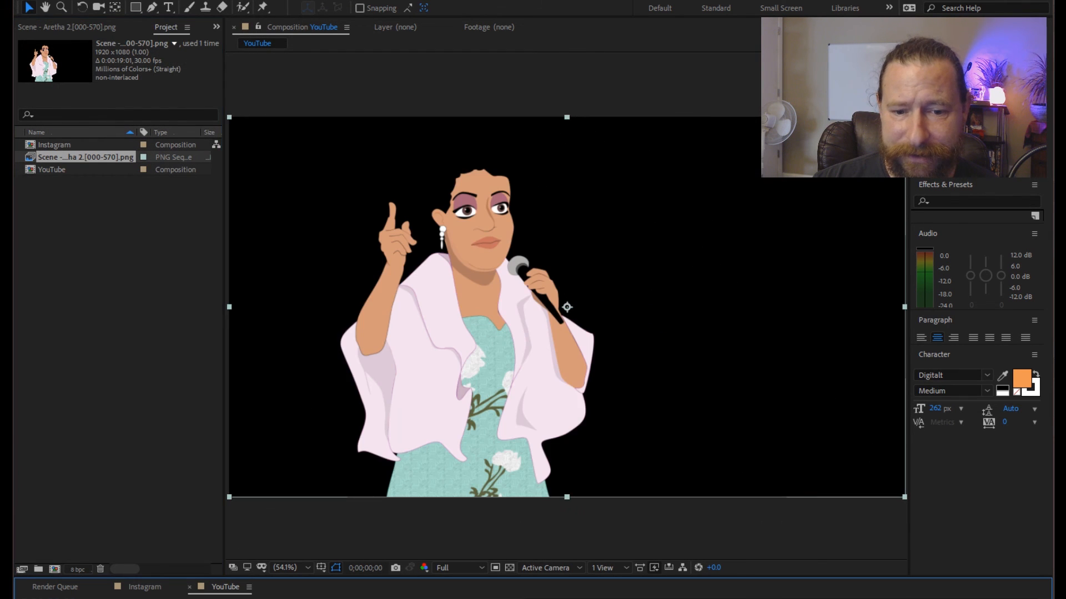
pyautogui.press('space')
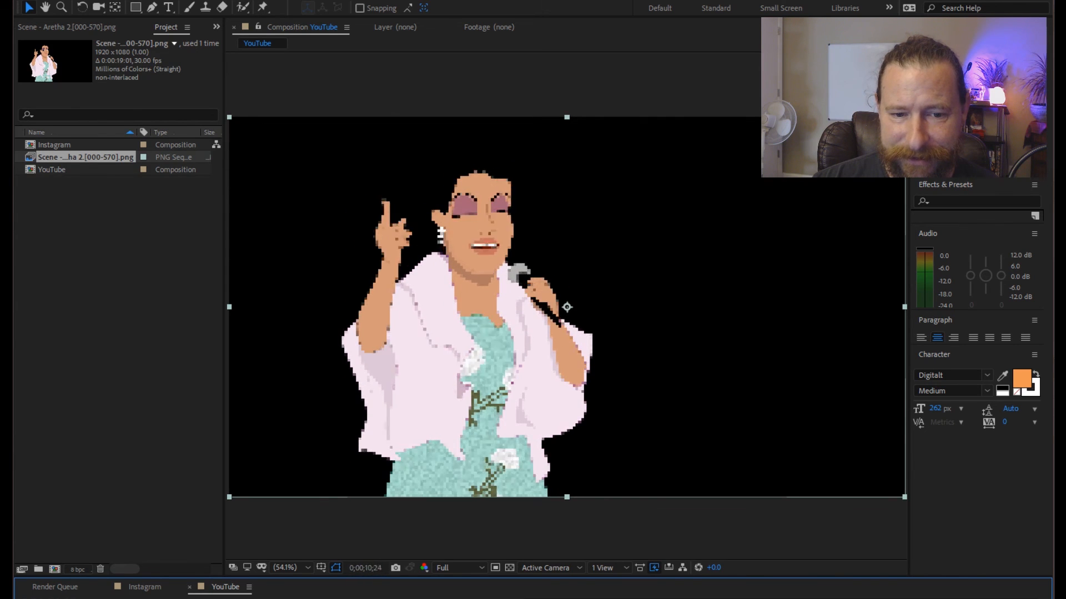
pyautogui.press('space')
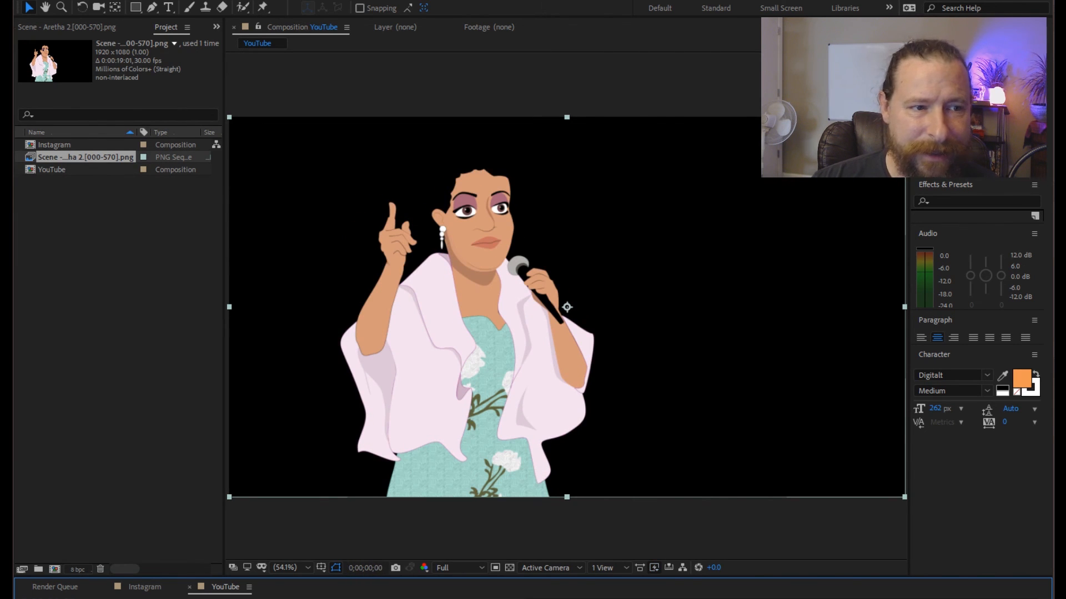
# Import Background.psd, place it behind Aretha in the YouTube composition and shift it slightly upward.
pyautogui.hotkey('alt', 'f')
pyautogui.press('i')
pyautogui.press('i')
pyautogui.press('Right')
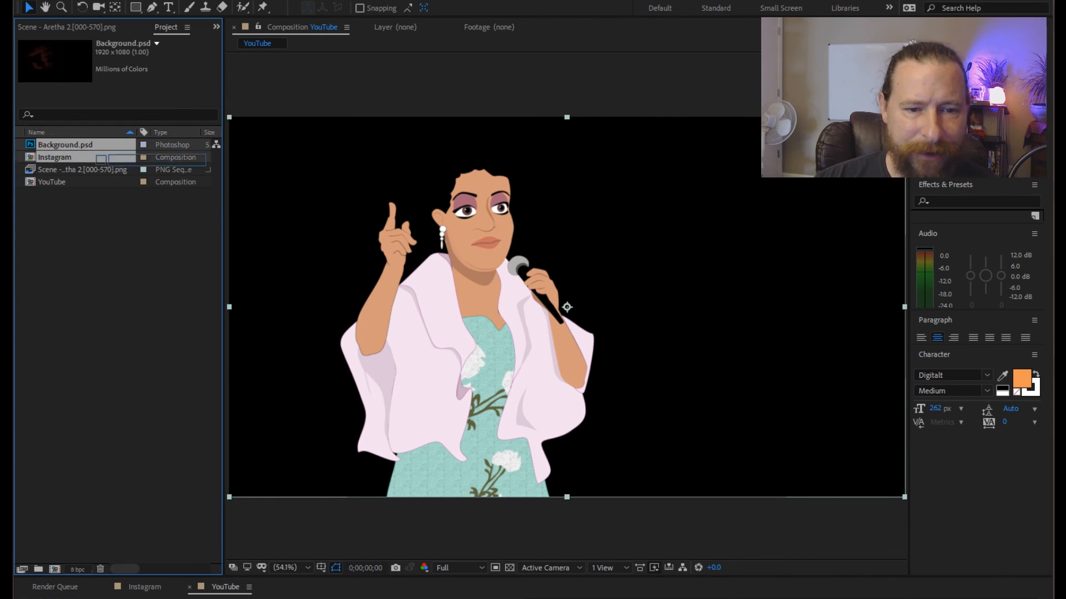
pyautogui.moveTo(78, 144); pyautogui.dragTo(519, 311)
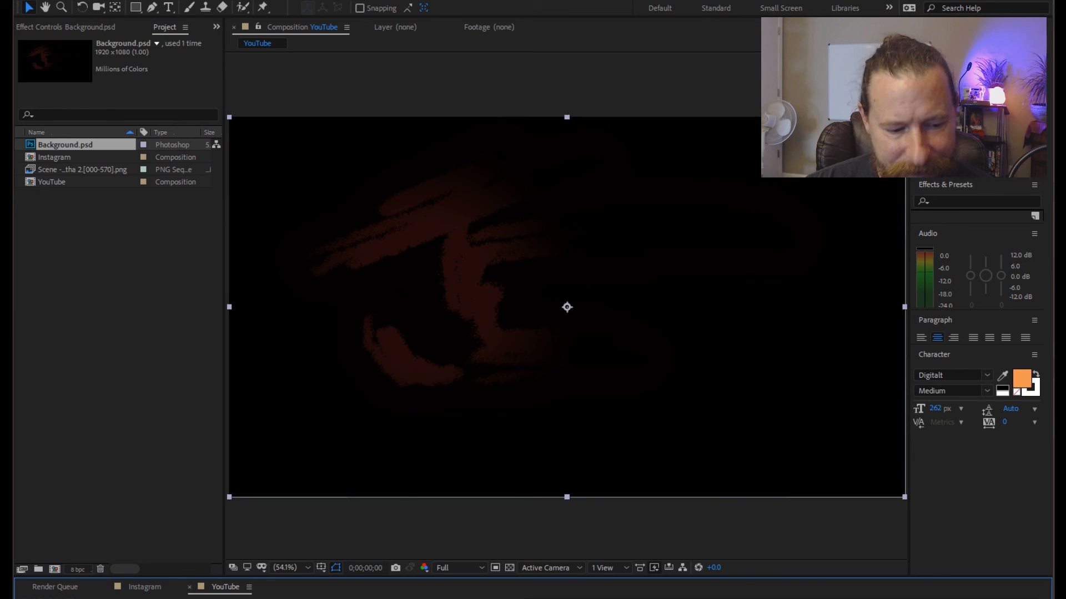
pyautogui.hotkey('ctrl', '[')
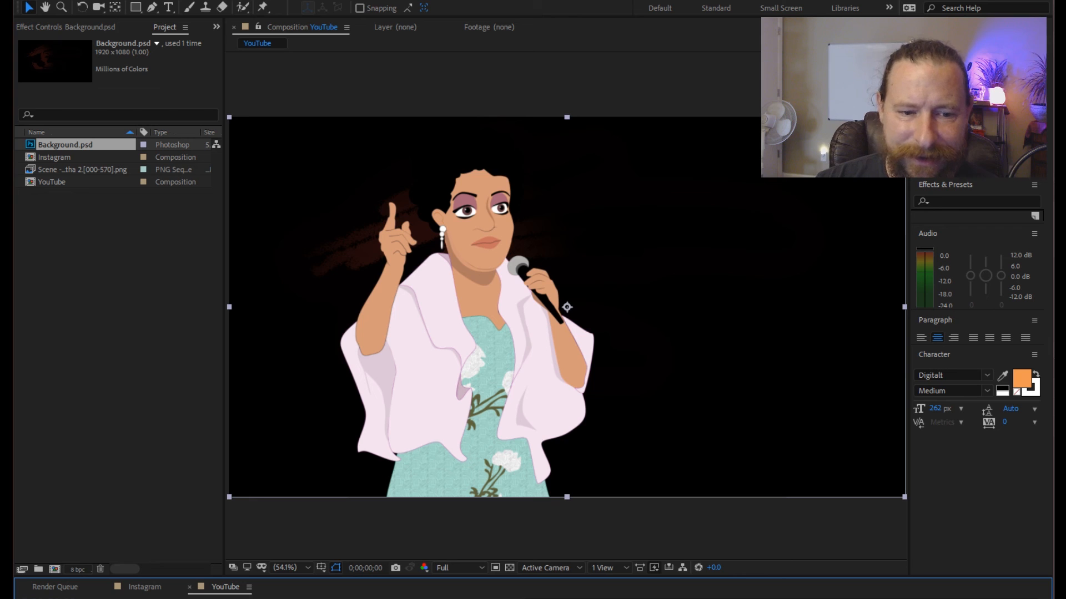
pyautogui.moveTo(666, 333); pyautogui.dragTo(672, 286)
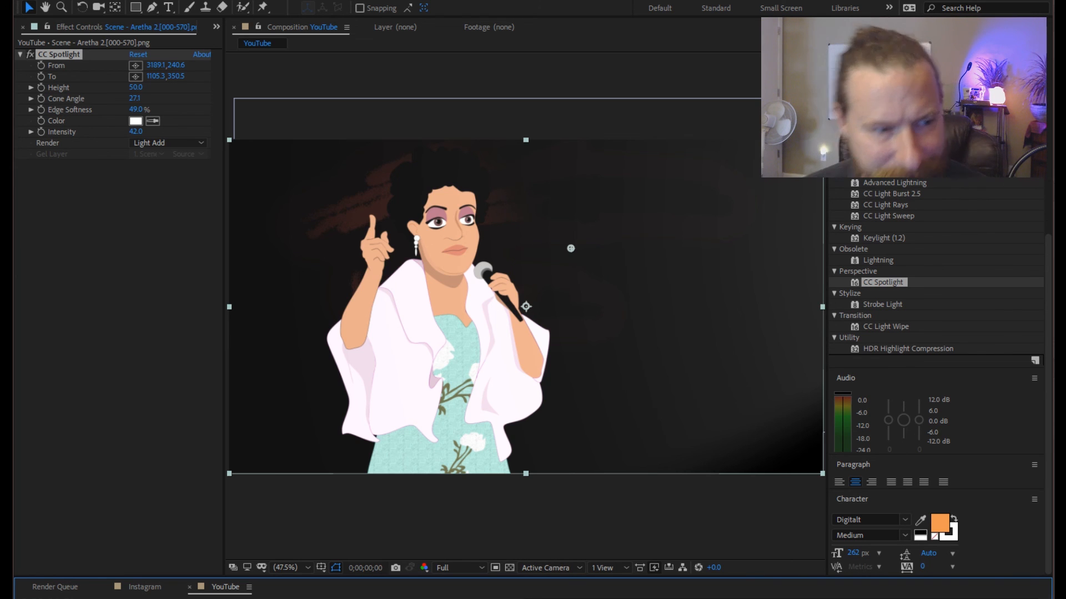
# Enable keyframing for the CC Spotlight's Intensity, Edge Softness and Cone Angle at the first frame, and preview the composition.
pyautogui.click(41, 132)
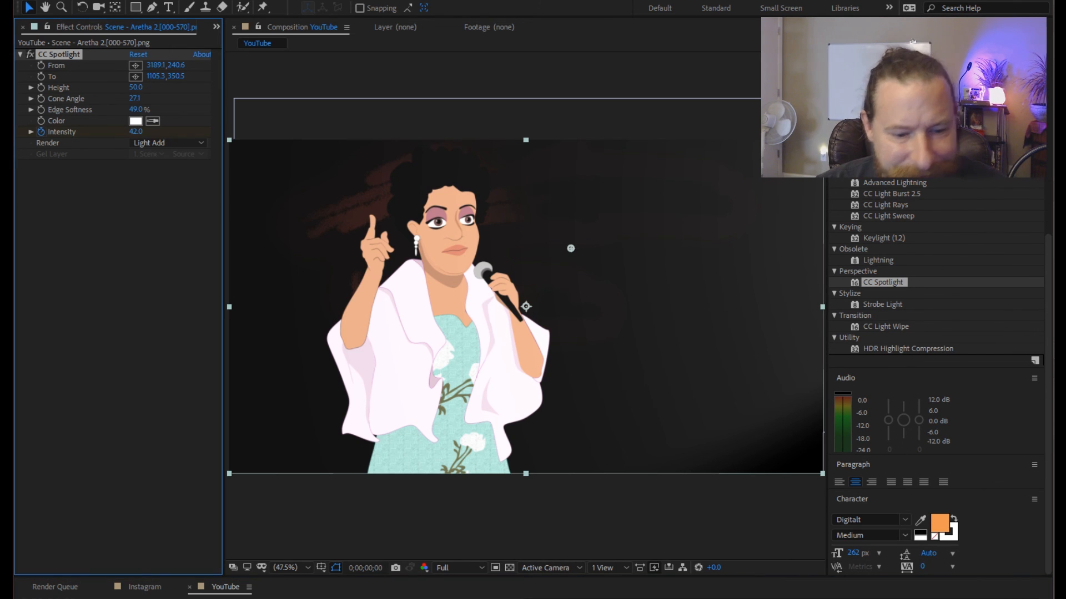
pyautogui.click(41, 110)
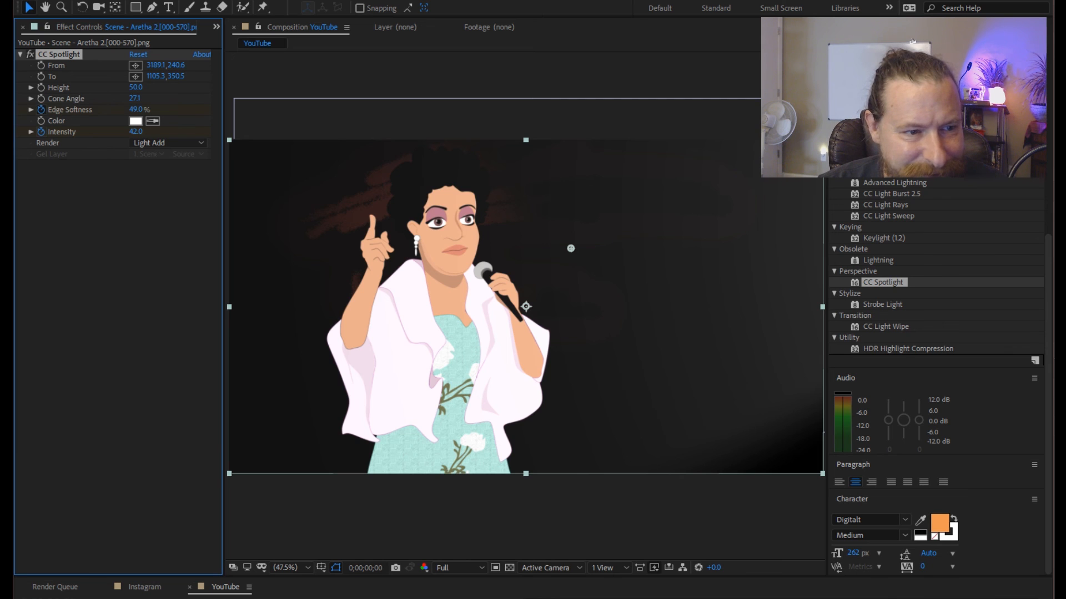
pyautogui.click(41, 99)
pyautogui.press('space')
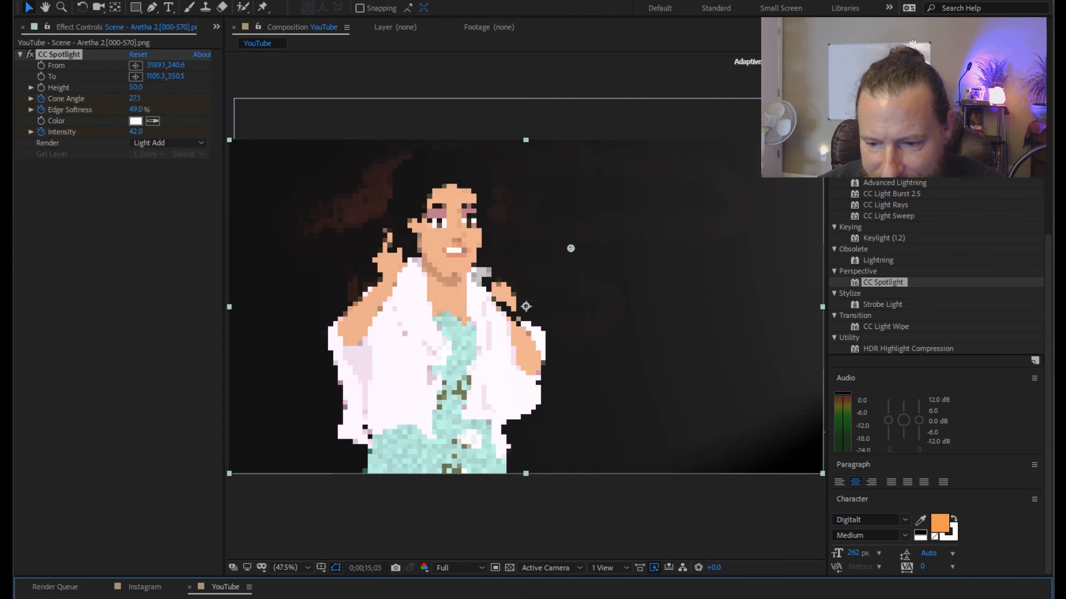
# Keyframe the CC Spotlight on Aretha's layer to dim to Intensity 0 and Edge Softness 14% at about 0;00;16;04, and preview the fade.
pyautogui.press('space')
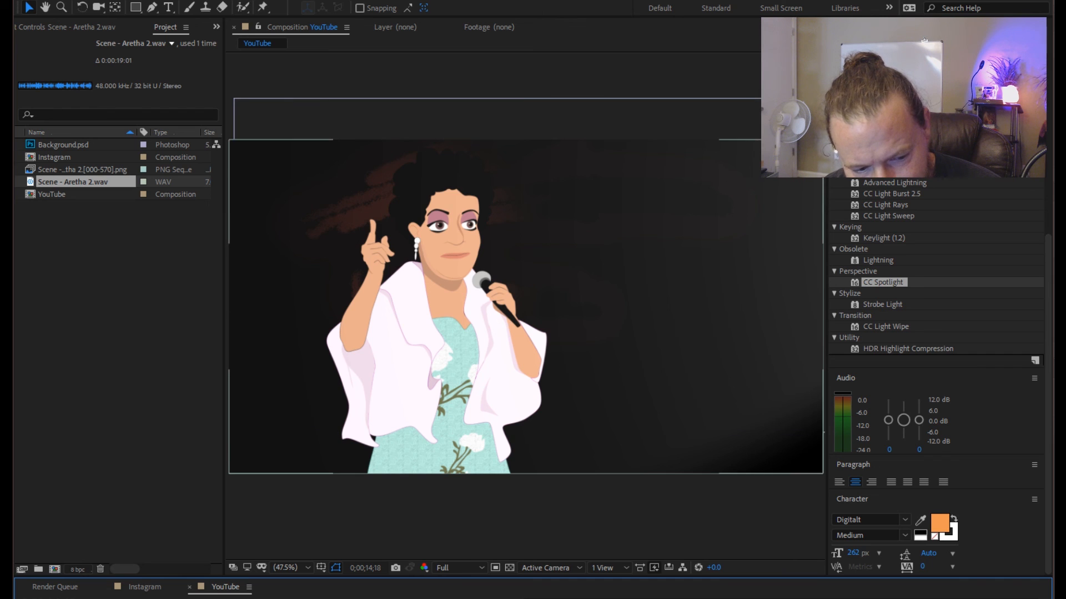
pyautogui.click(526, 306)
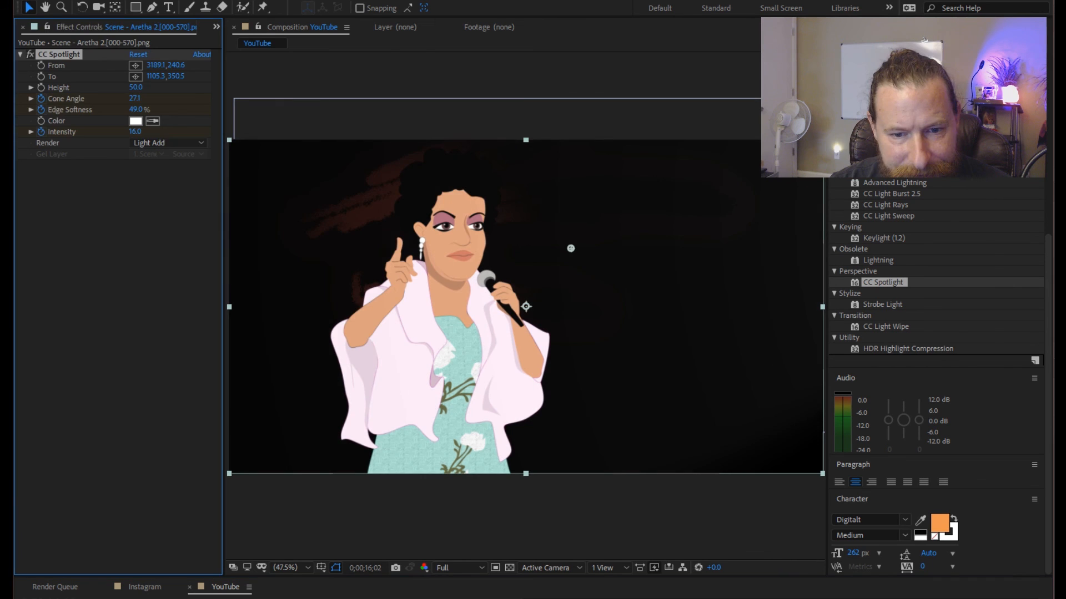
pyautogui.moveTo(135, 132); pyautogui.dragTo(151, 132)
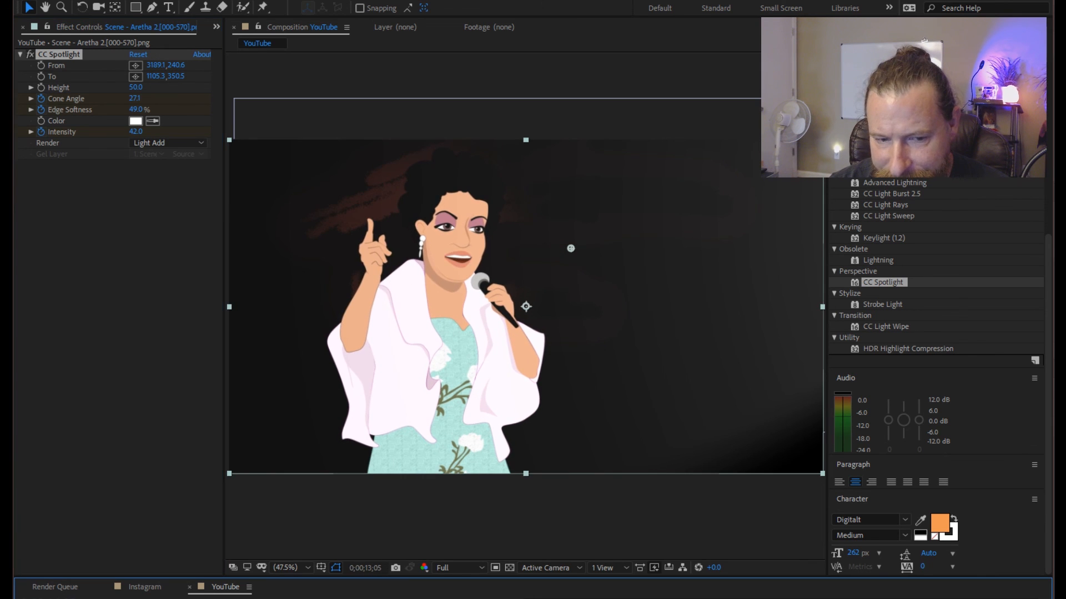
pyautogui.press('space')
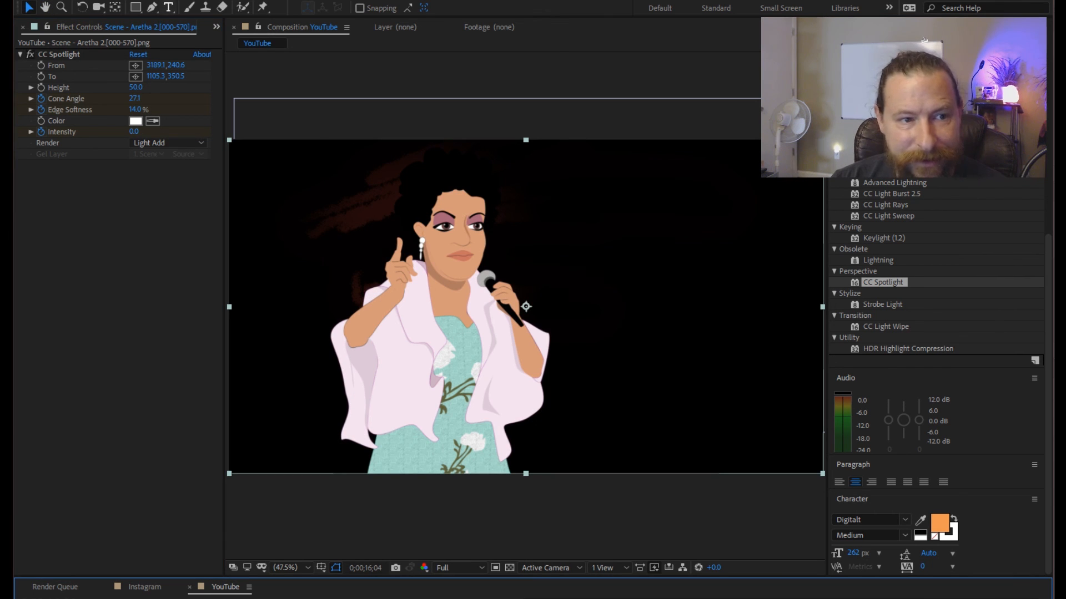
# Add a black 1920 x 1080 px solid named Black Solid 1 to the YouTube composition.
pyautogui.click(122, 0)
pyautogui.moveTo(136, 5)
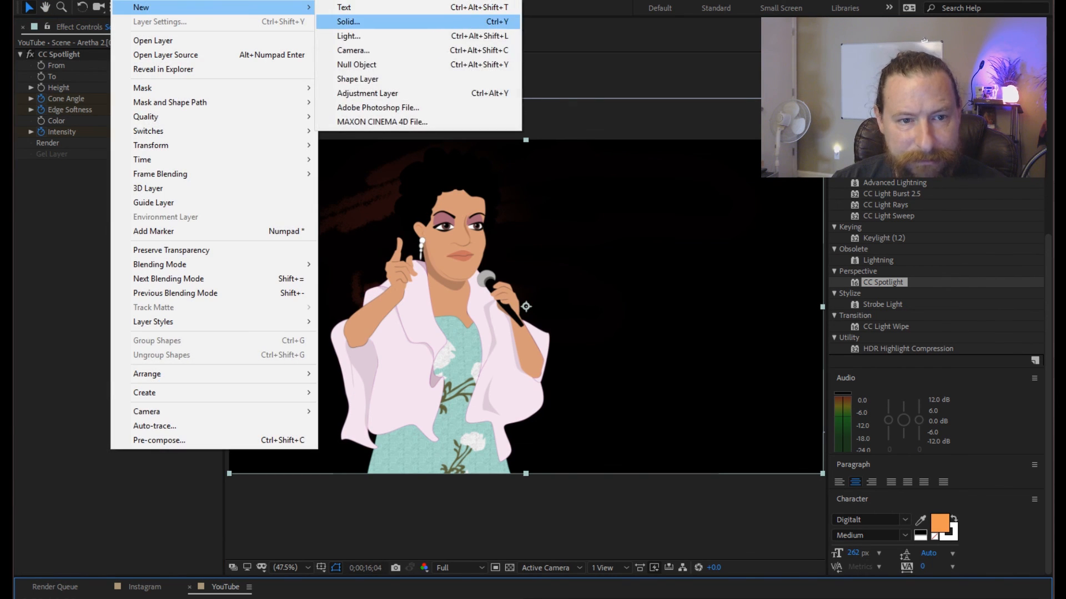
pyautogui.click(361, 22)
pyautogui.click(281, 381)
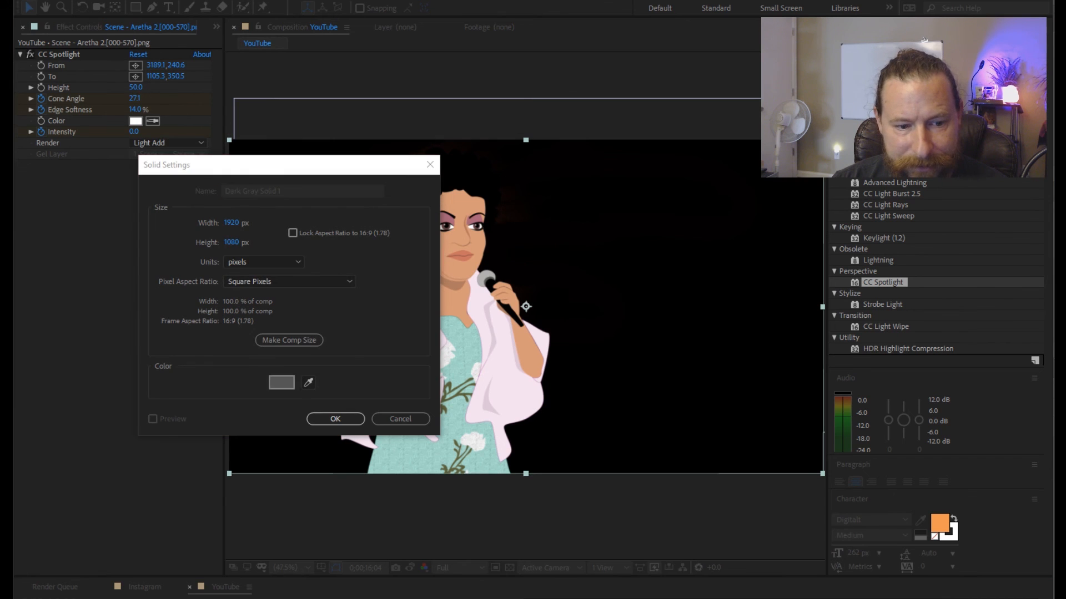
pyautogui.click(554, 598)
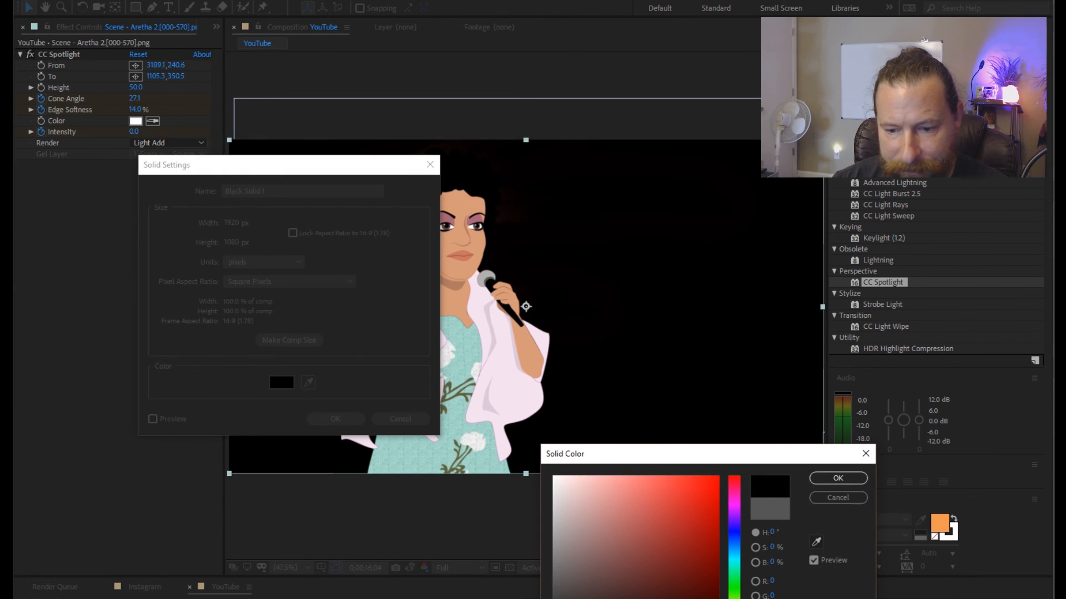
pyautogui.click(838, 478)
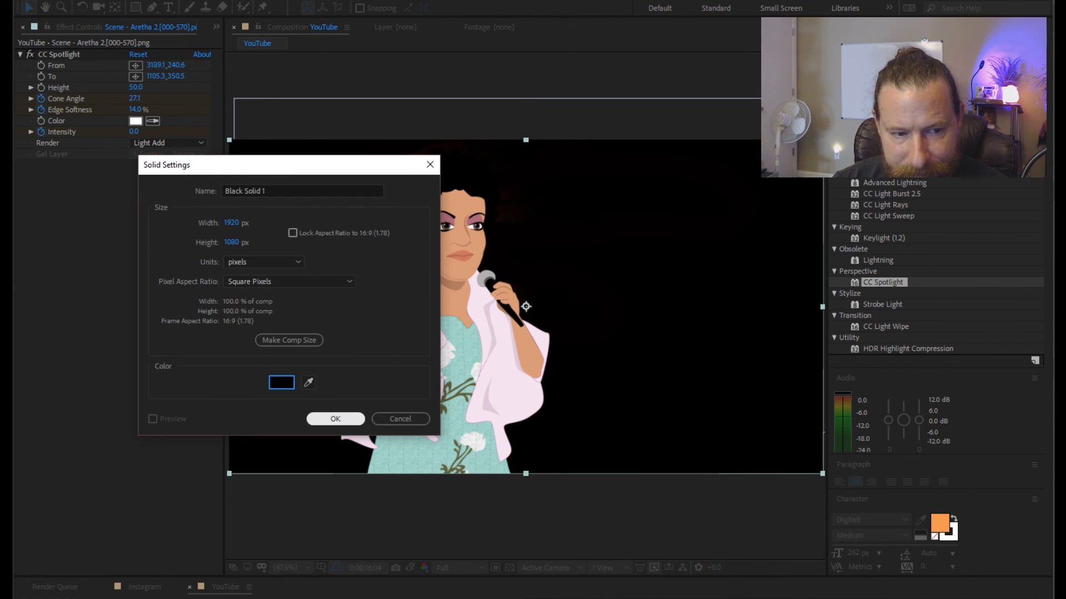
pyautogui.click(336, 419)
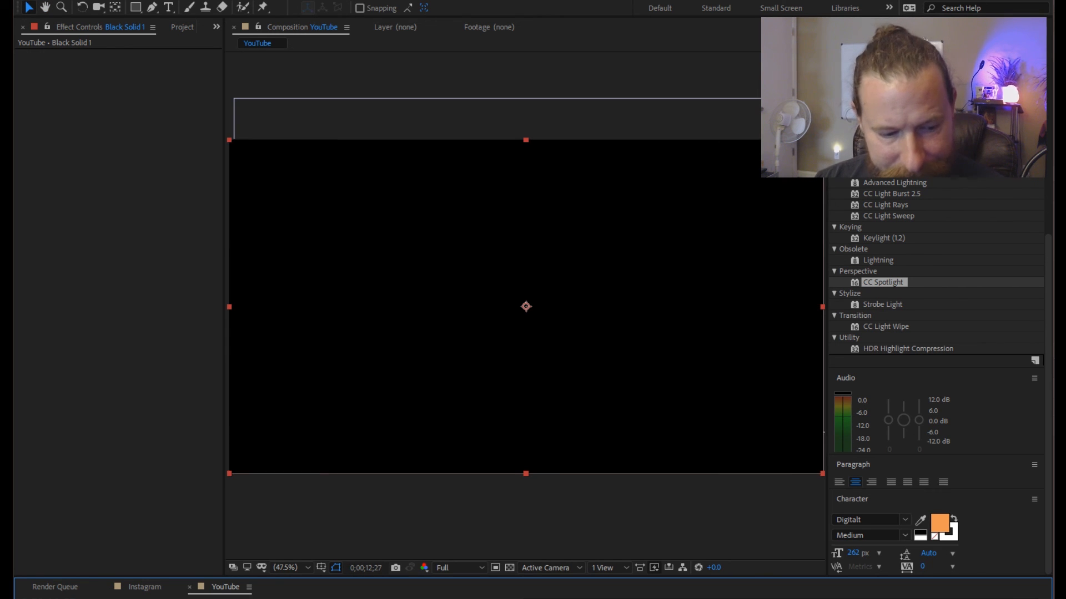
# Keyframe the black solid's Opacity to fade the scene to black from about 13 to 17 seconds, and preview it.
pyautogui.press('Return')
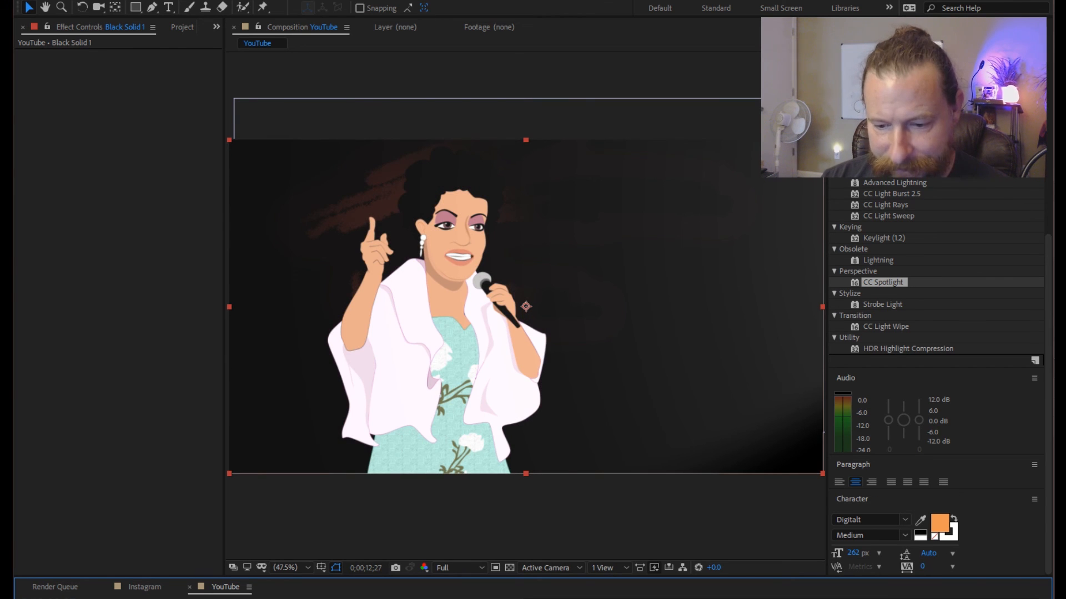
pyautogui.press('space')
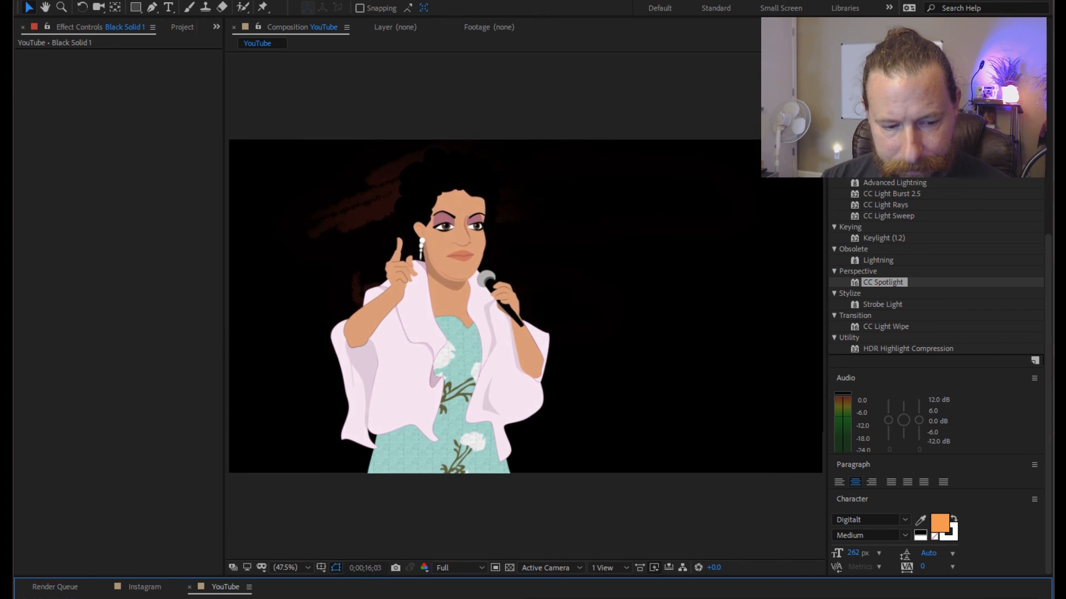
pyautogui.press('space')
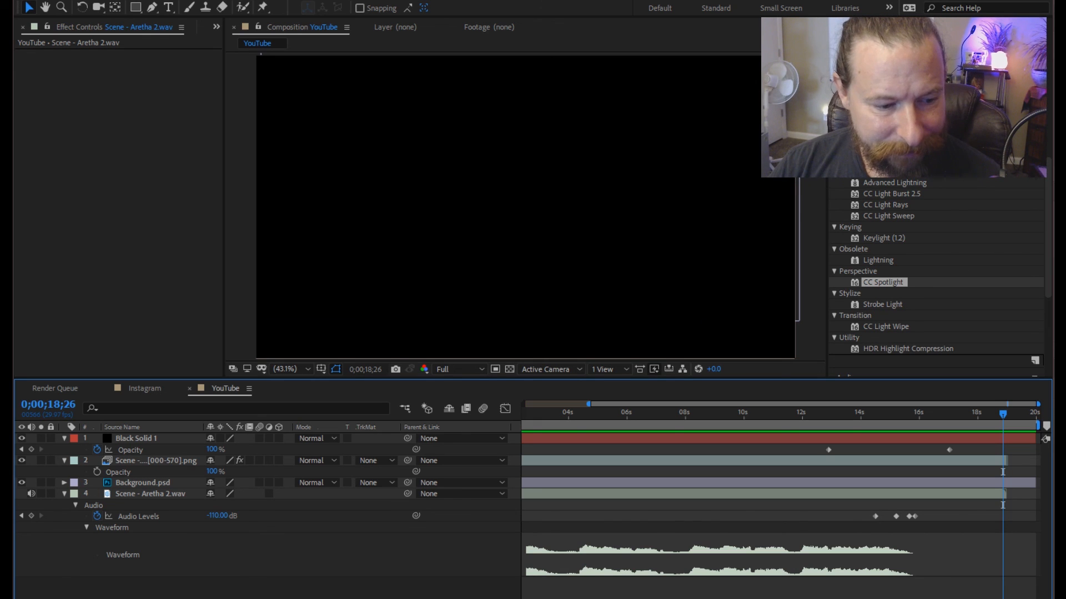
# Copy all four layers of the YouTube composition, including the black solid and audio, into the Instagram composition.
pyautogui.click(64, 494)
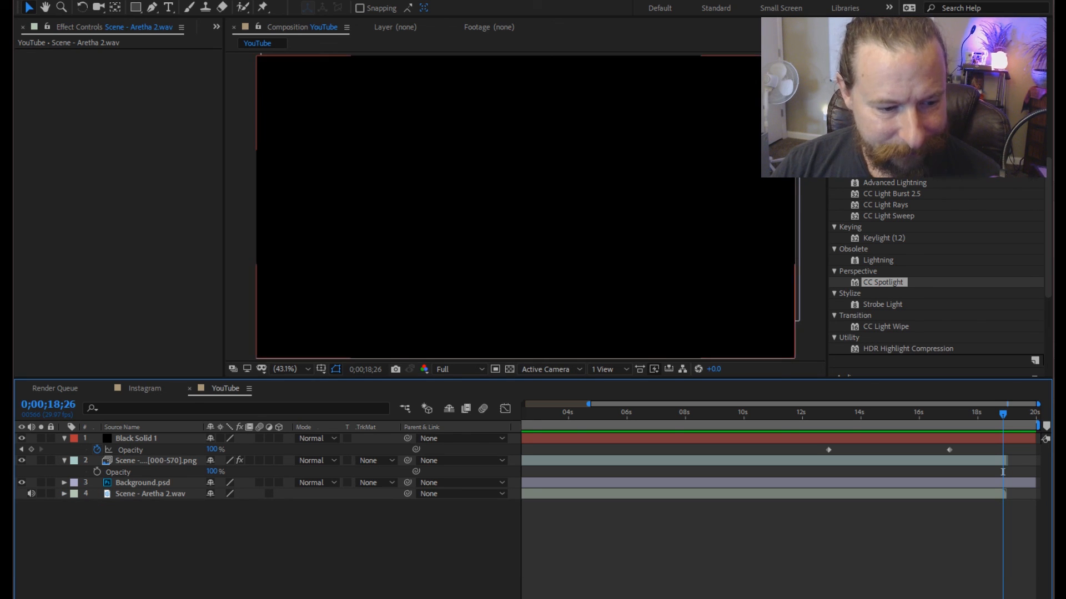
pyautogui.click(64, 439)
pyautogui.click(136, 438)
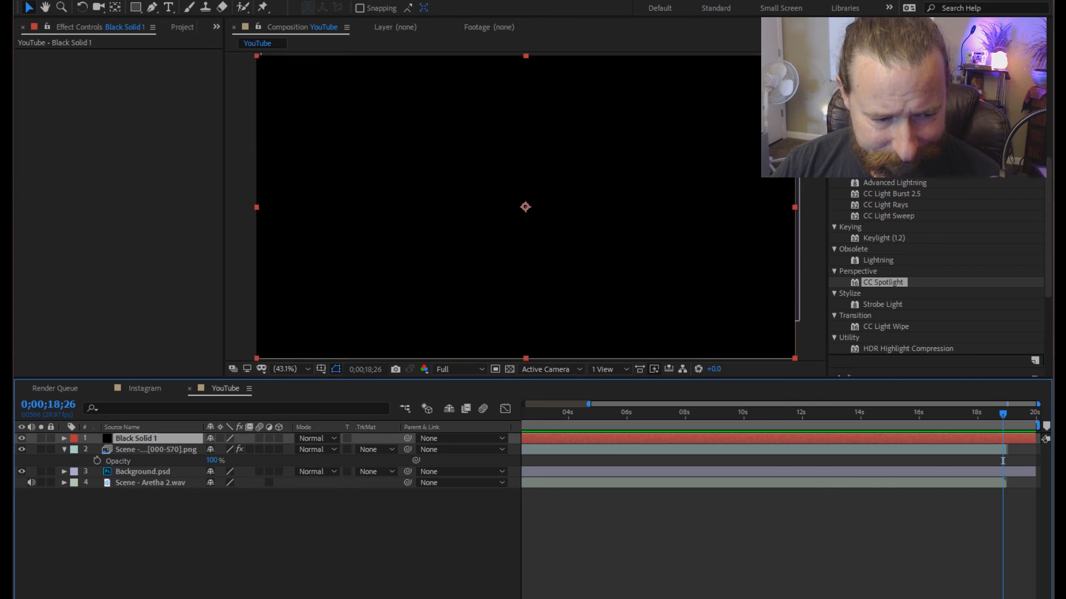
pyautogui.hotkey('ctrl', 'a')
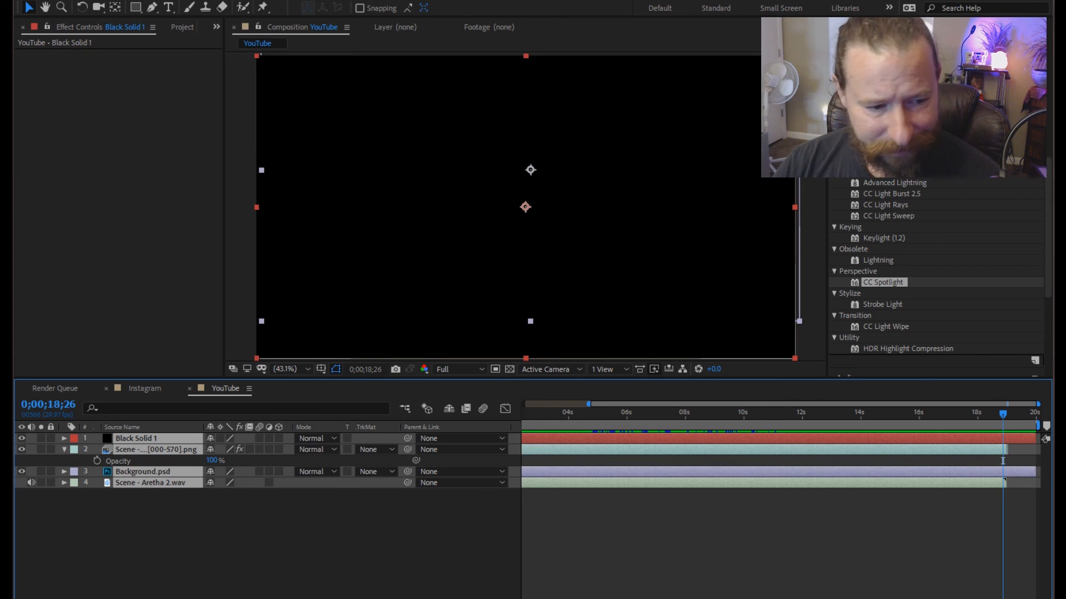
pyautogui.click(145, 388)
pyautogui.hotkey('ctrl', 'v')
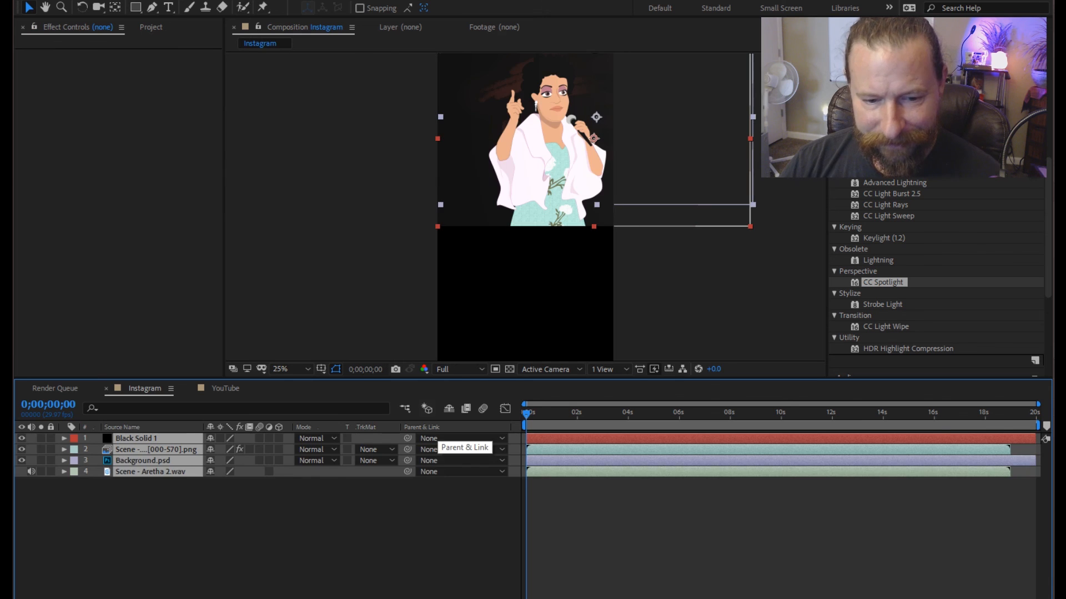
pyautogui.click(22, 1)
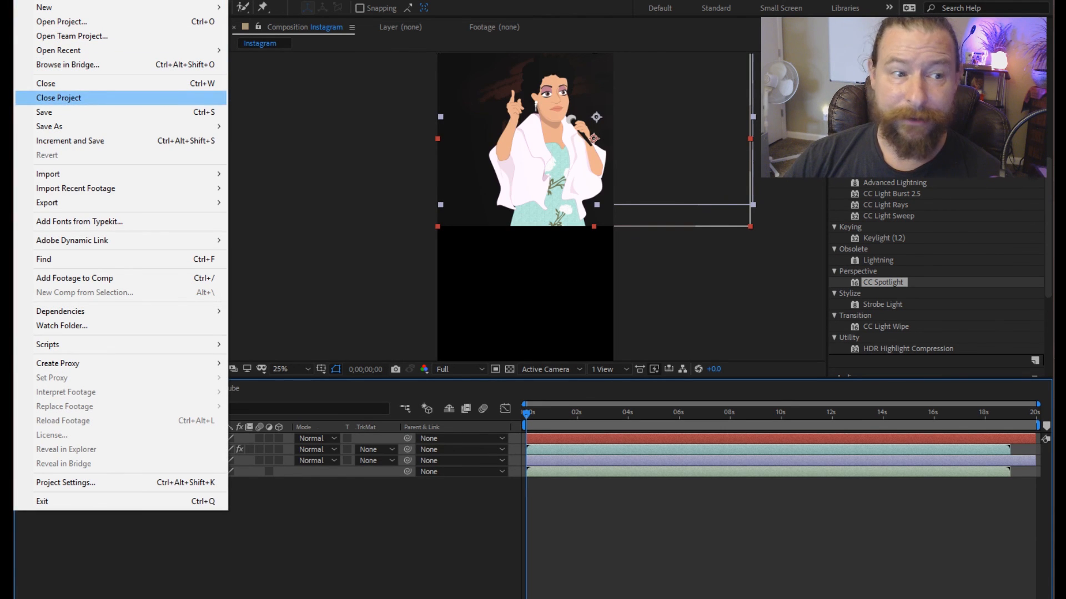
pyautogui.moveTo(49, 127)
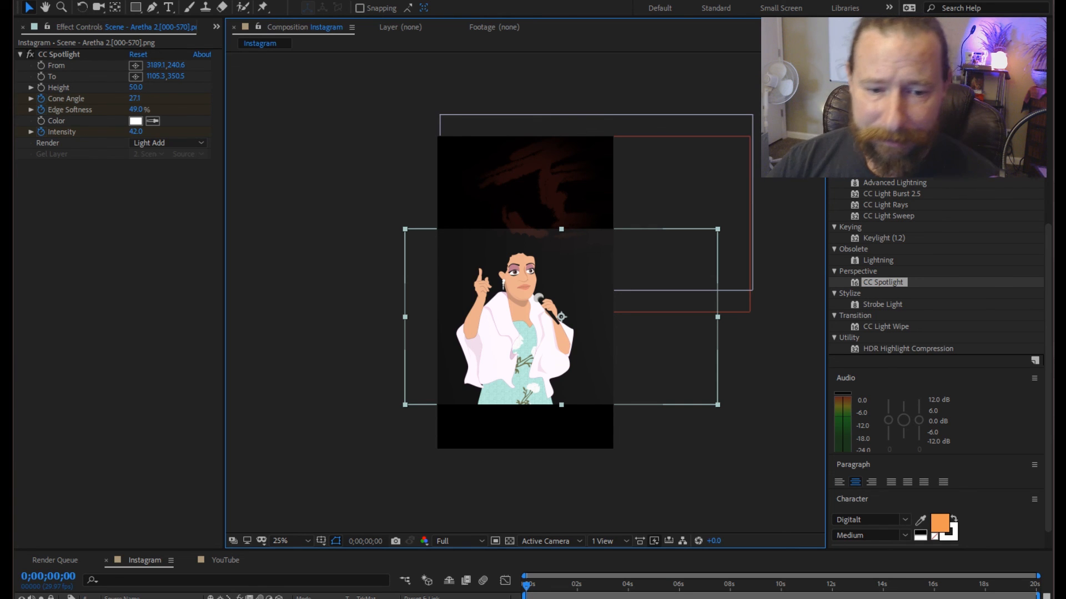
# Turn Background.psd to portrait orientation and position it so it fills the Instagram composition's frame.
pyautogui.click(131, 598)
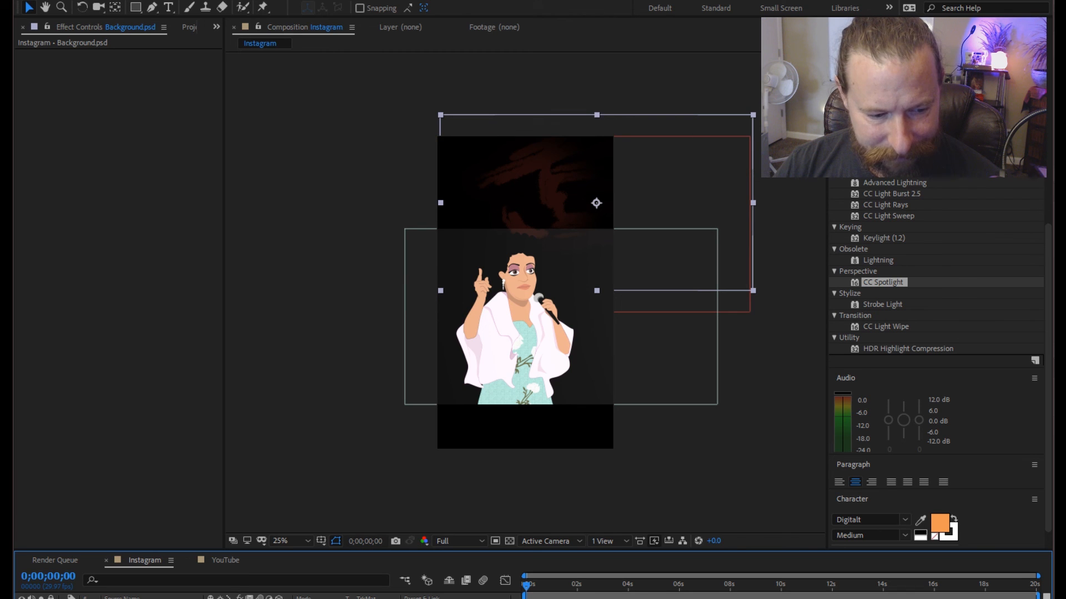
pyautogui.moveTo(222, 598); pyautogui.dragTo(272, 598)
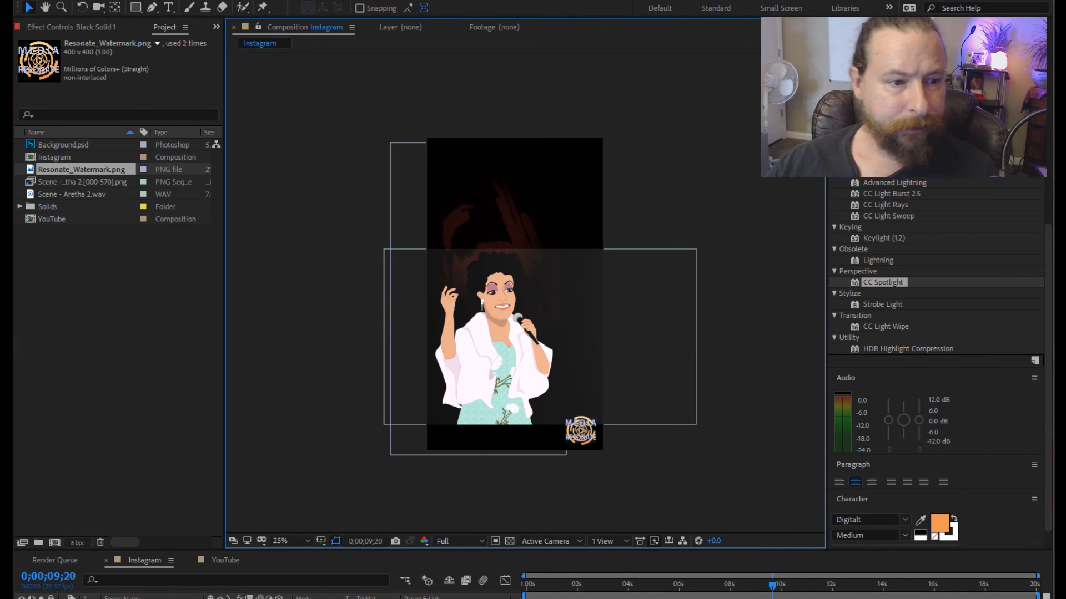
# Replace the Scene - Aretha 2 sequence footage with the Scene - Aretha_Insta PNG sequence from the Projects\Aretha folder.
pyautogui.click(83, 182)
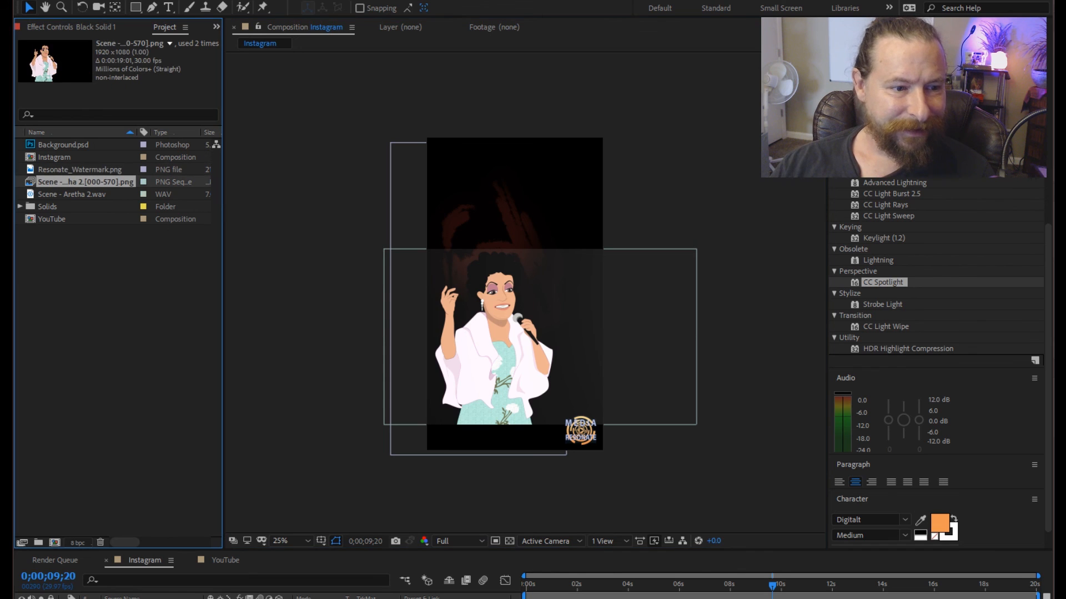
pyautogui.rightClick(67, 181)
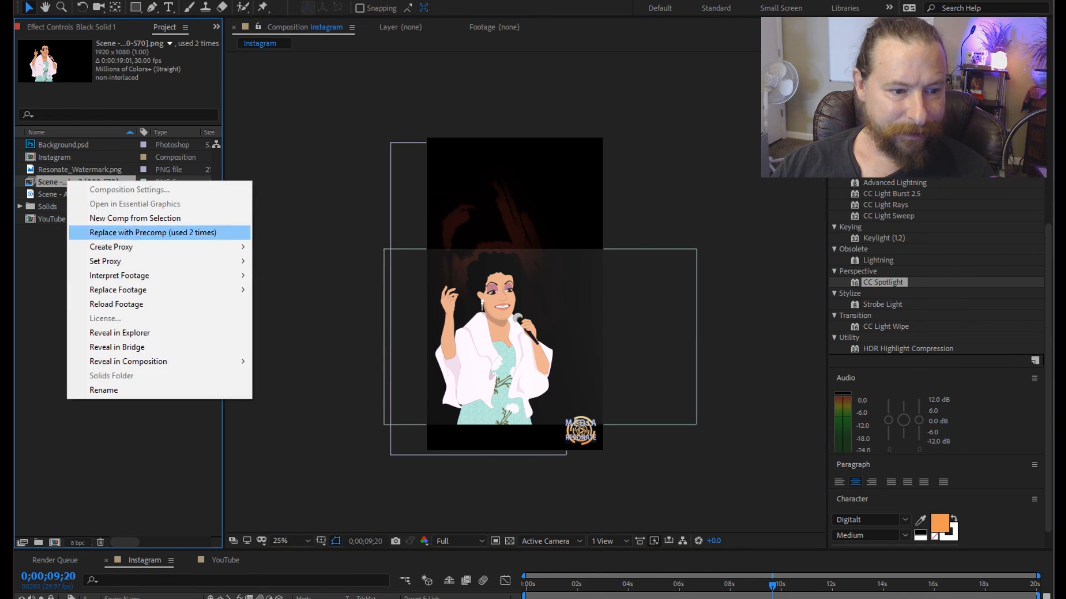
pyautogui.moveTo(233, 289)
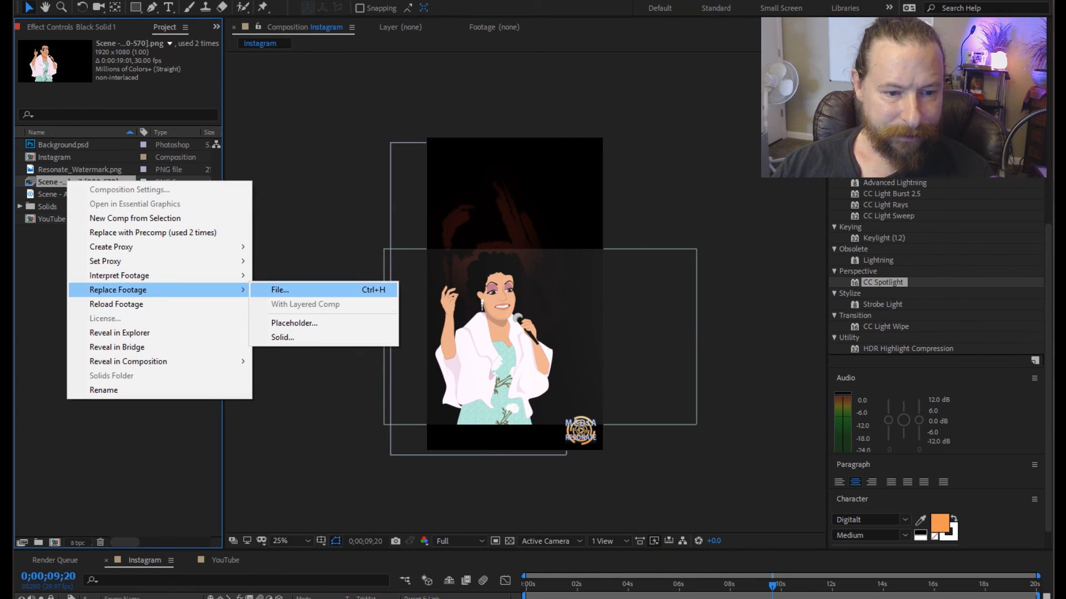
pyautogui.click(278, 288)
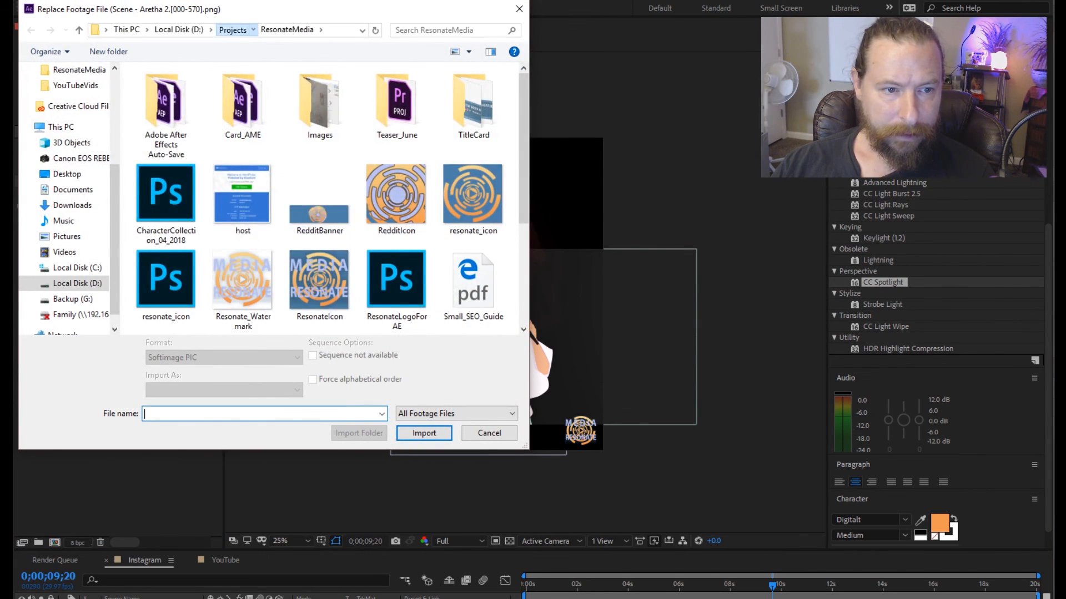
pyautogui.click(232, 29)
pyautogui.scroll(2, 222, 141)
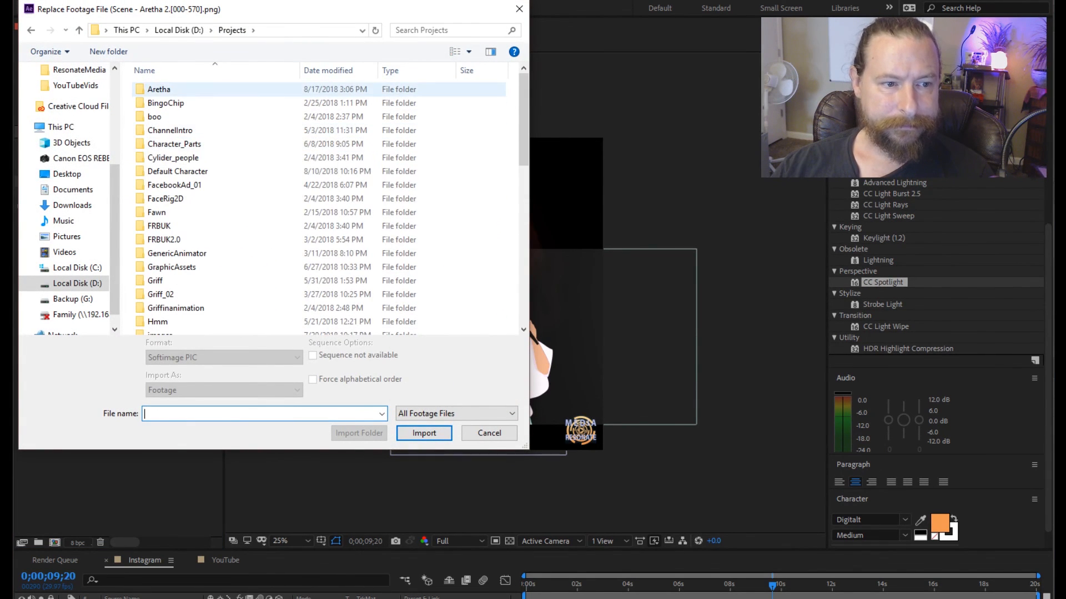
pyautogui.doubleClick(158, 89)
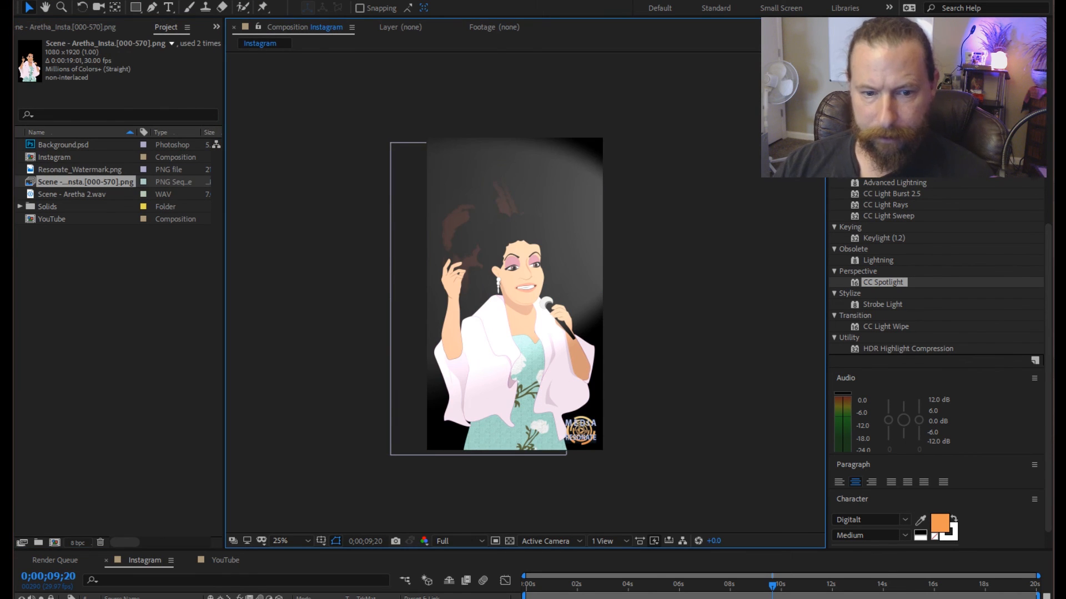
# Move the CC Spotlight's From point to 2589.8, 427.8 to light the portrait frame, and preview the Instagram composition from the start.
pyautogui.click(609, 584)
pyautogui.moveTo(609, 585); pyautogui.dragTo(525, 585)
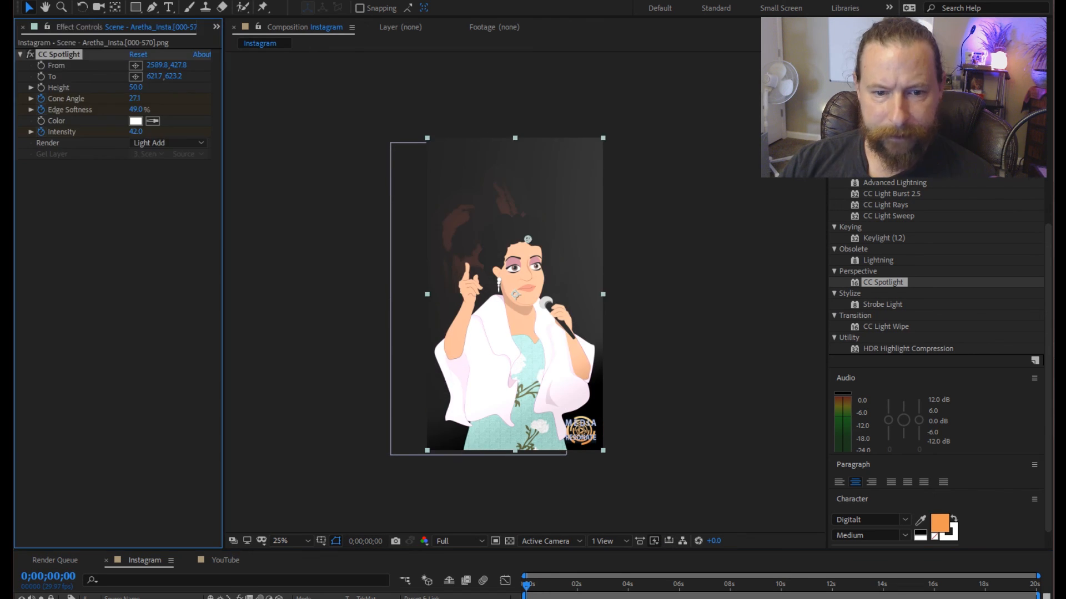
pyautogui.click(329, 299)
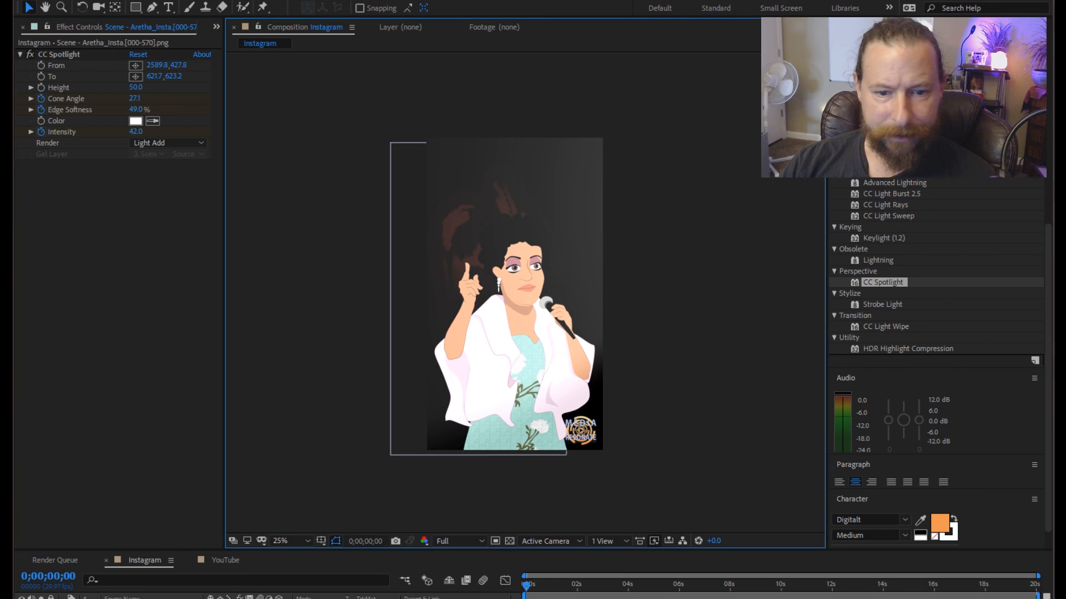
pyautogui.click(333, 594)
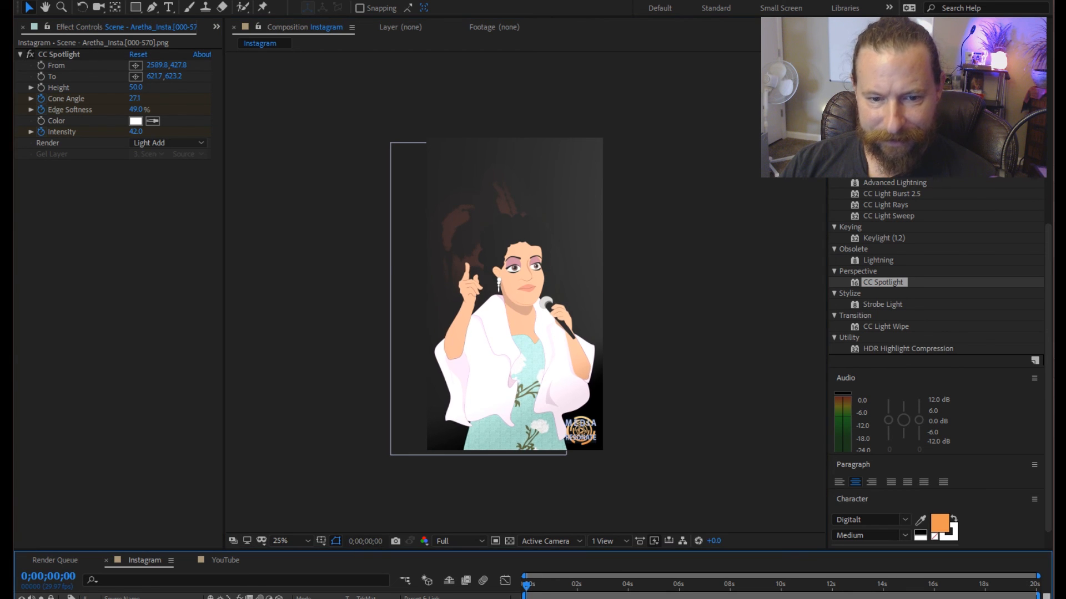
pyautogui.press('space')
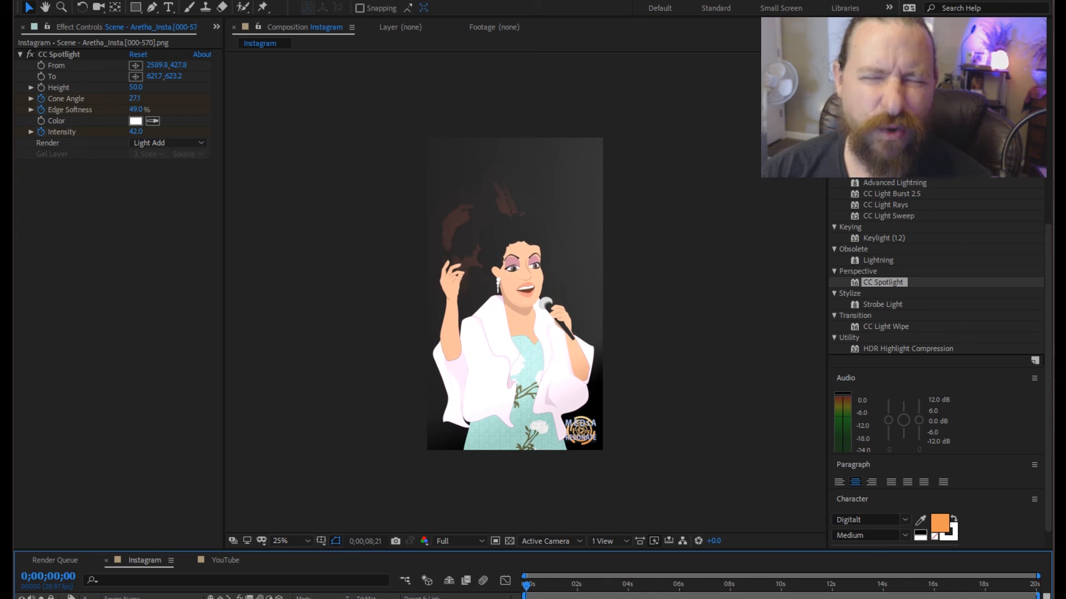